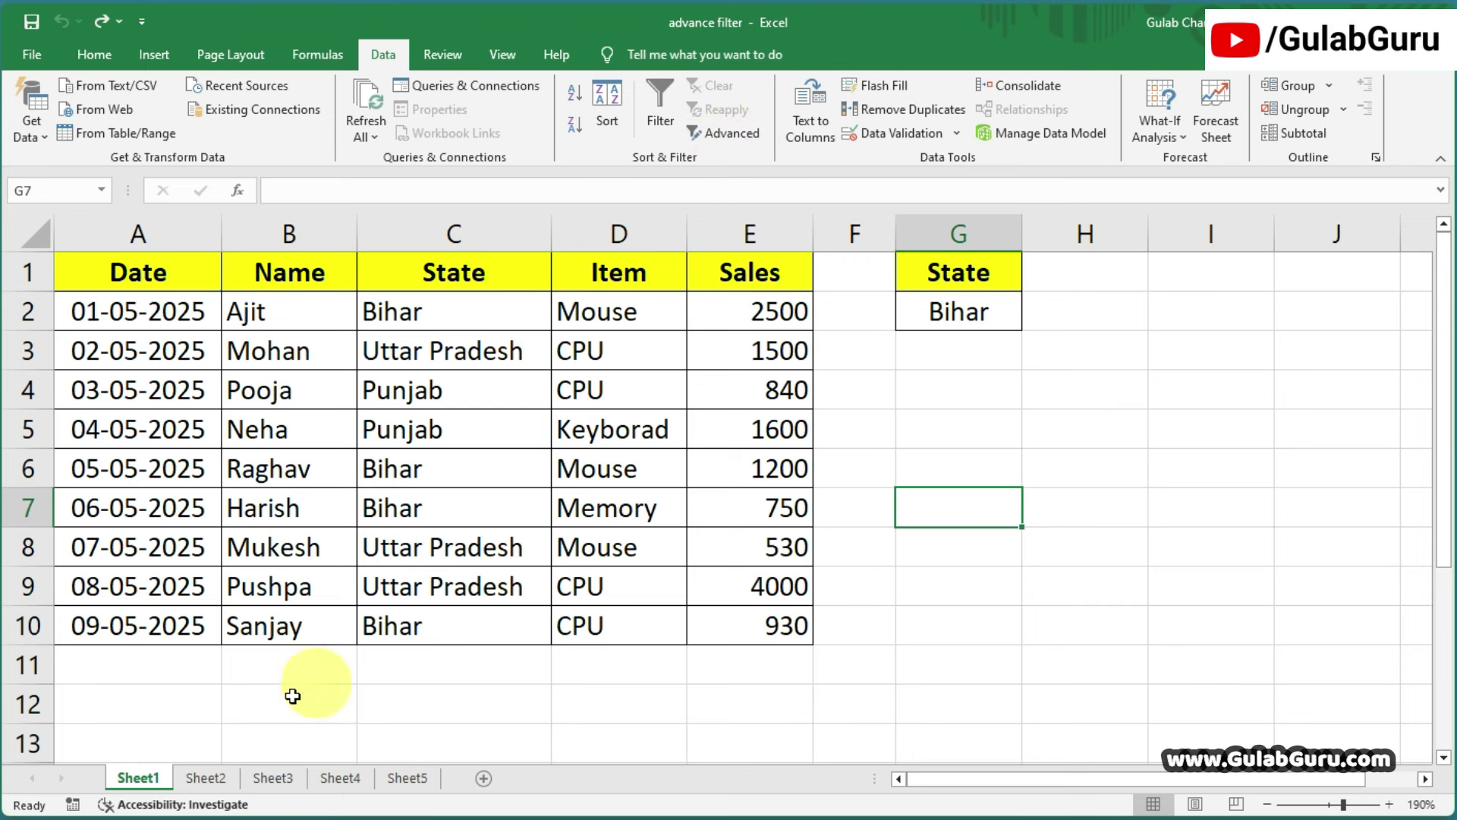
Look through Sheet2 to Sheet5 to compare their data tables and criteria ranges, and return to Sheet1.
{"action": "left_click", "coordinate": [204, 778]}
{"action": "left_click", "coordinate": [274, 777]}
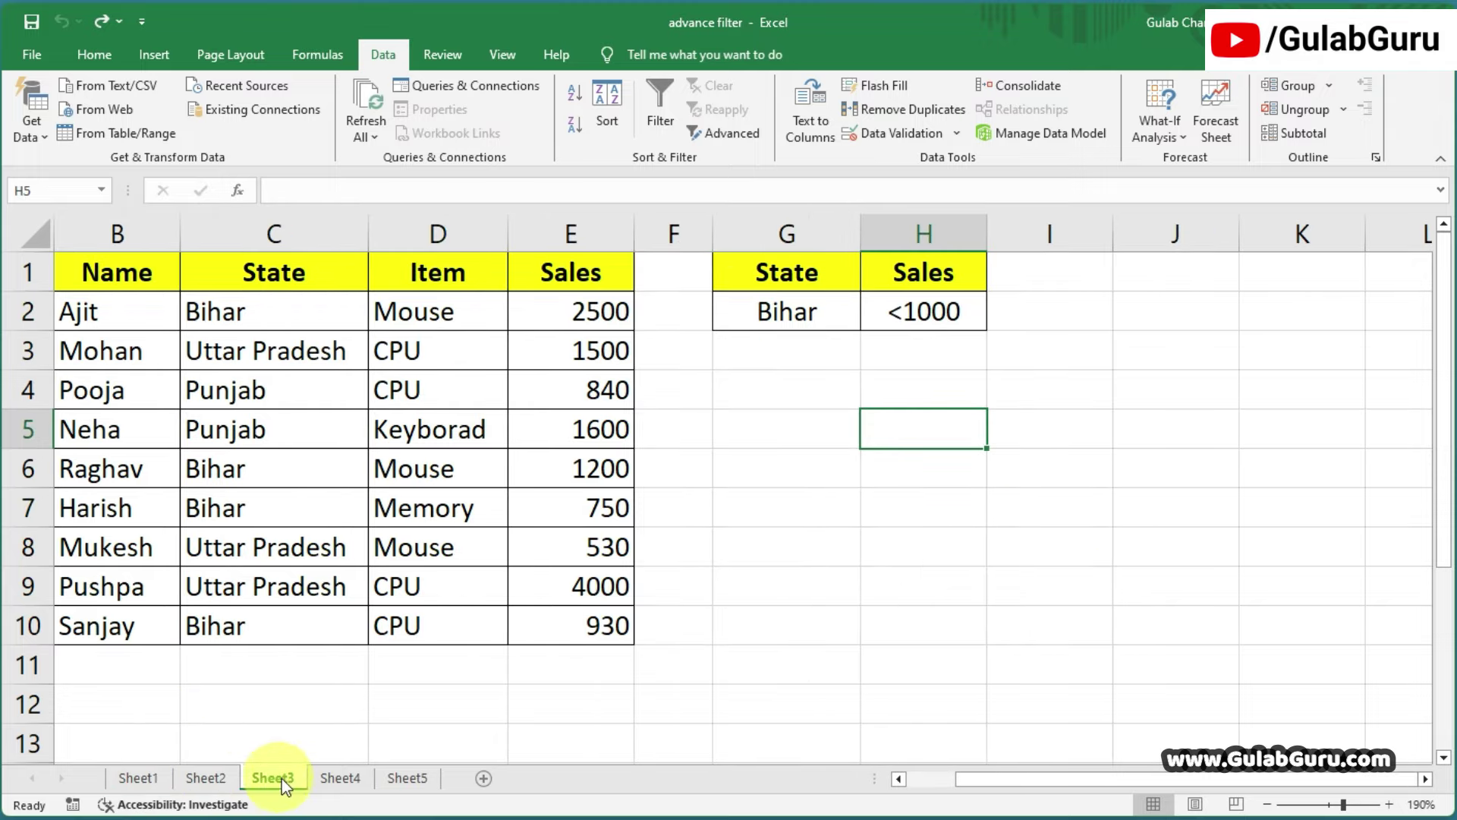
{"action": "left_click", "coordinate": [347, 778]}
{"action": "left_click", "coordinate": [412, 782]}
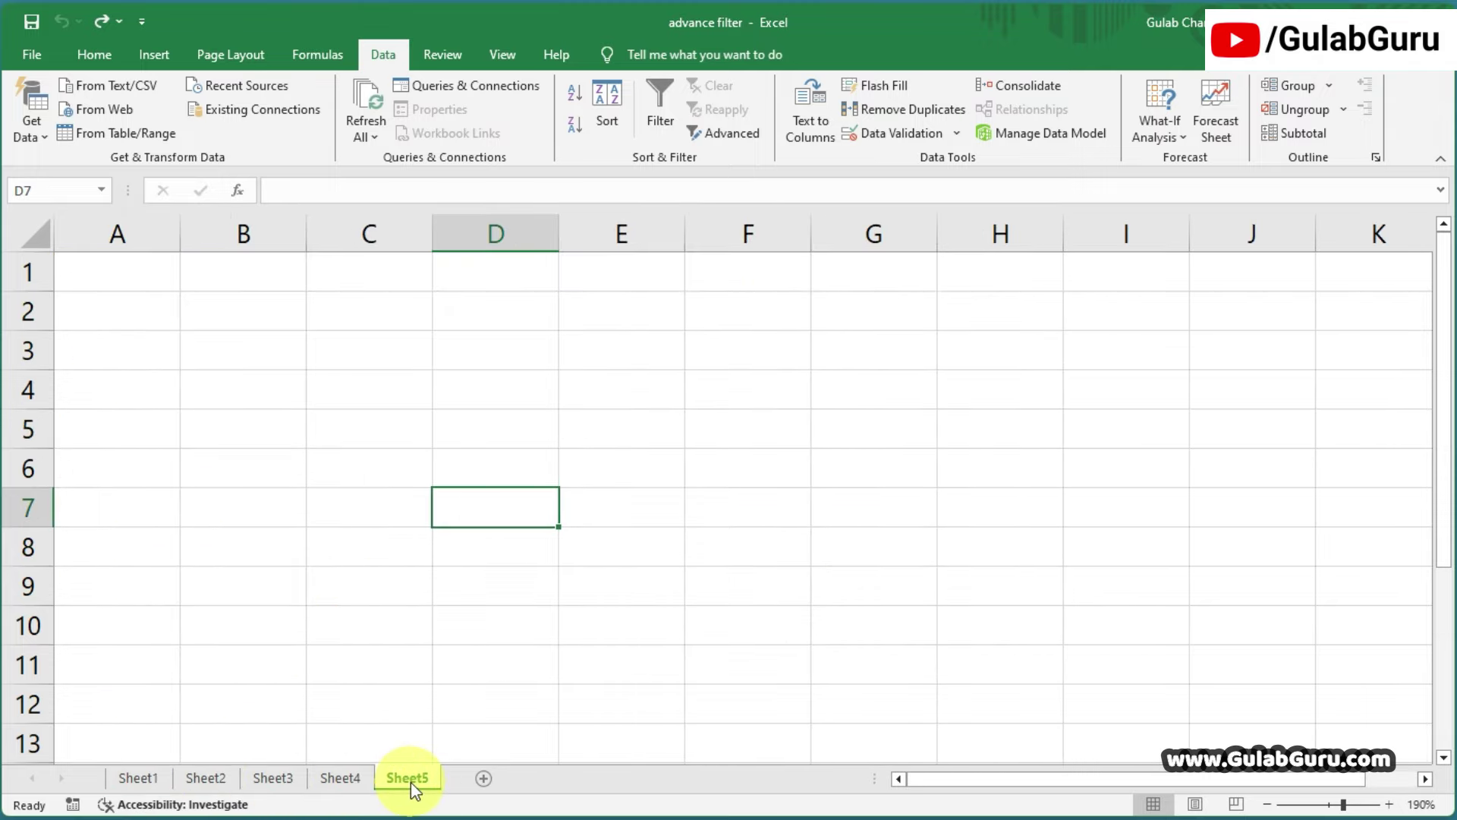
{"action": "left_click", "coordinate": [353, 784]}
{"action": "left_click", "coordinate": [274, 782]}
{"action": "left_click", "coordinate": [211, 780]}
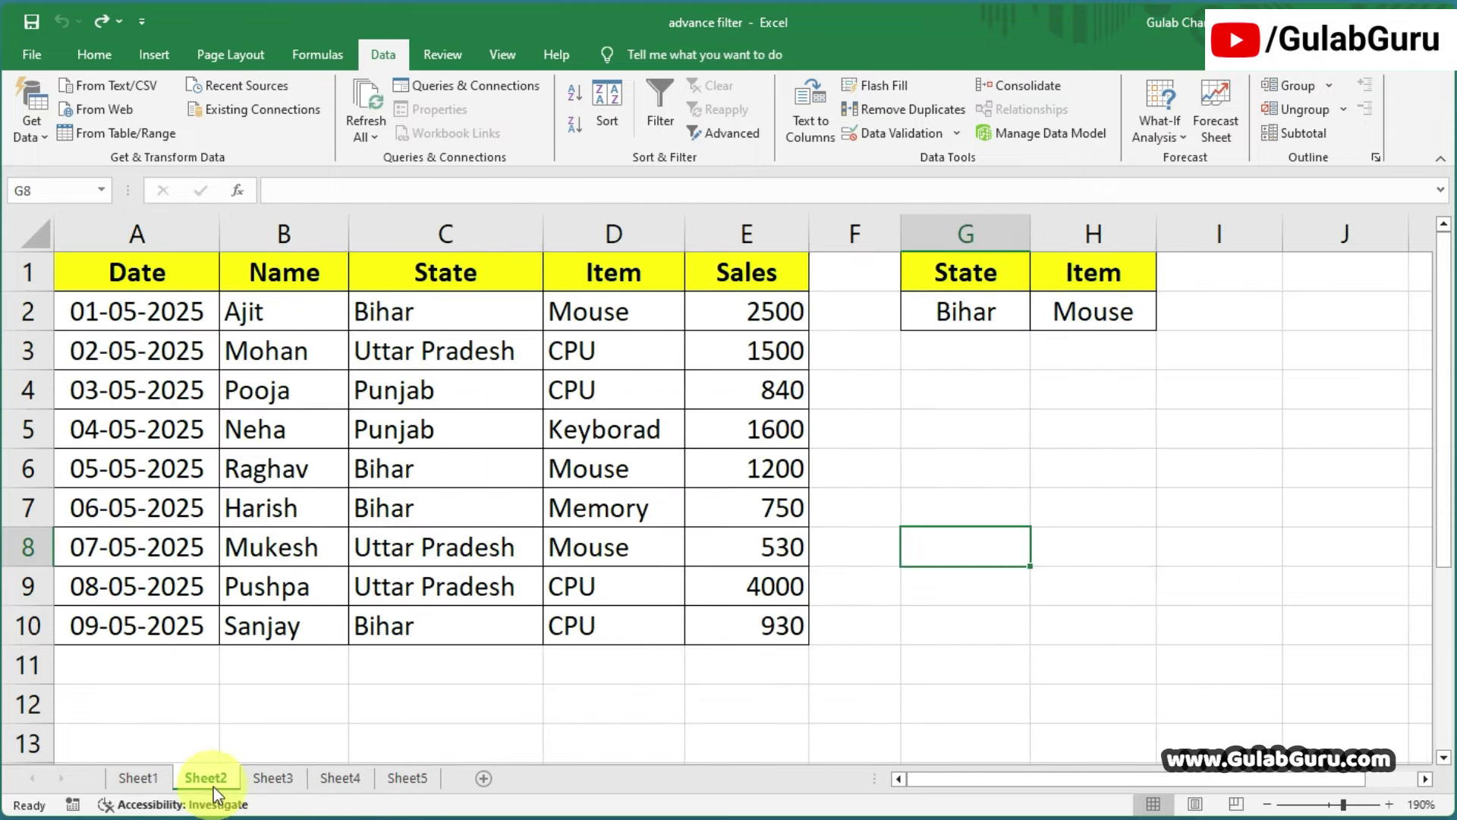
{"action": "left_click", "coordinate": [143, 778]}
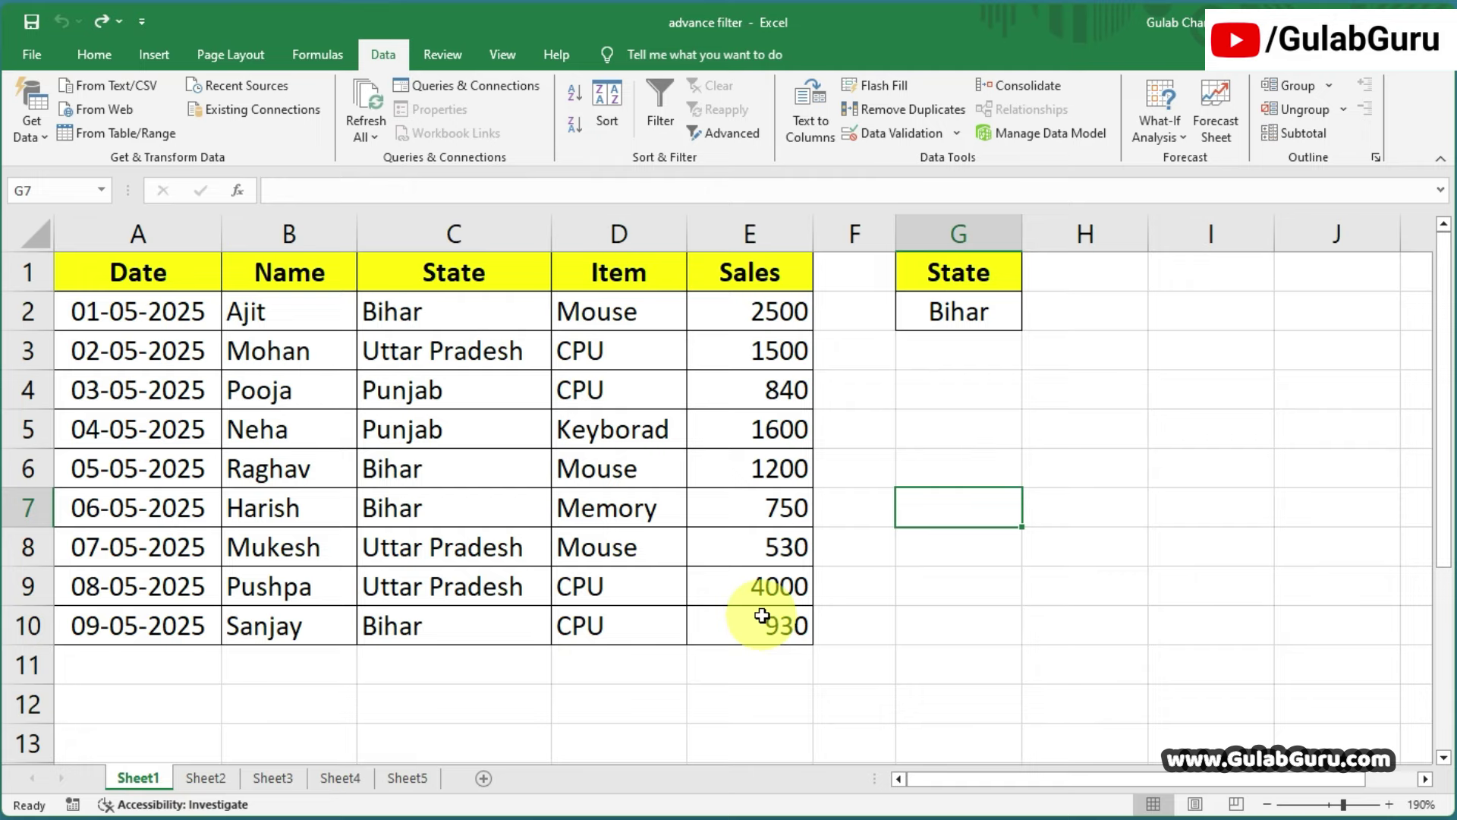
Examine the sales table on Sheet1, particularly its Sales column and the Bihar entries in the State column.
{"action": "key", "text": "Up"}
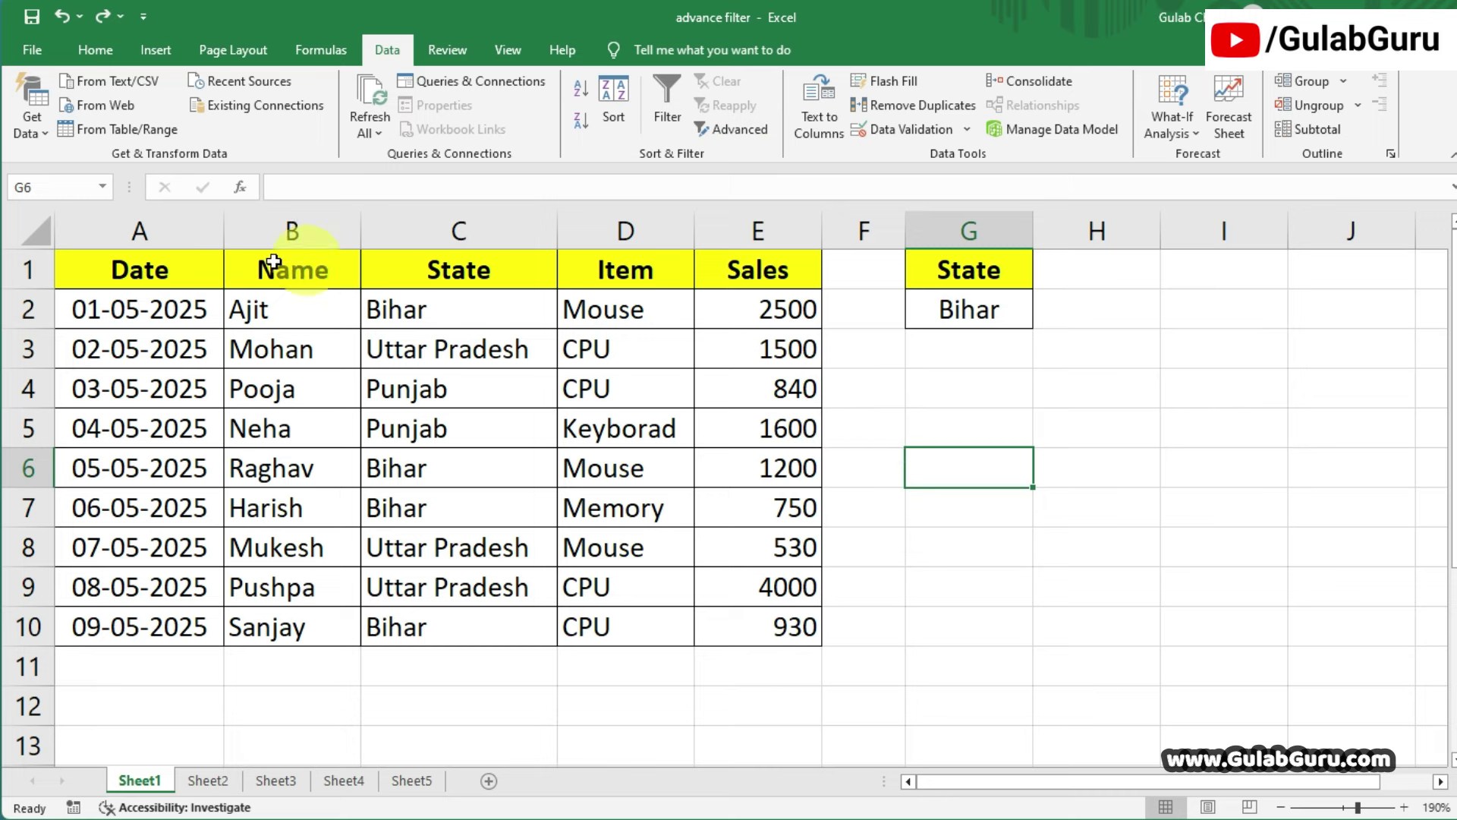
{"action": "left_click_drag", "start_coordinate": [164, 276], "coordinate": [1034, 648]}
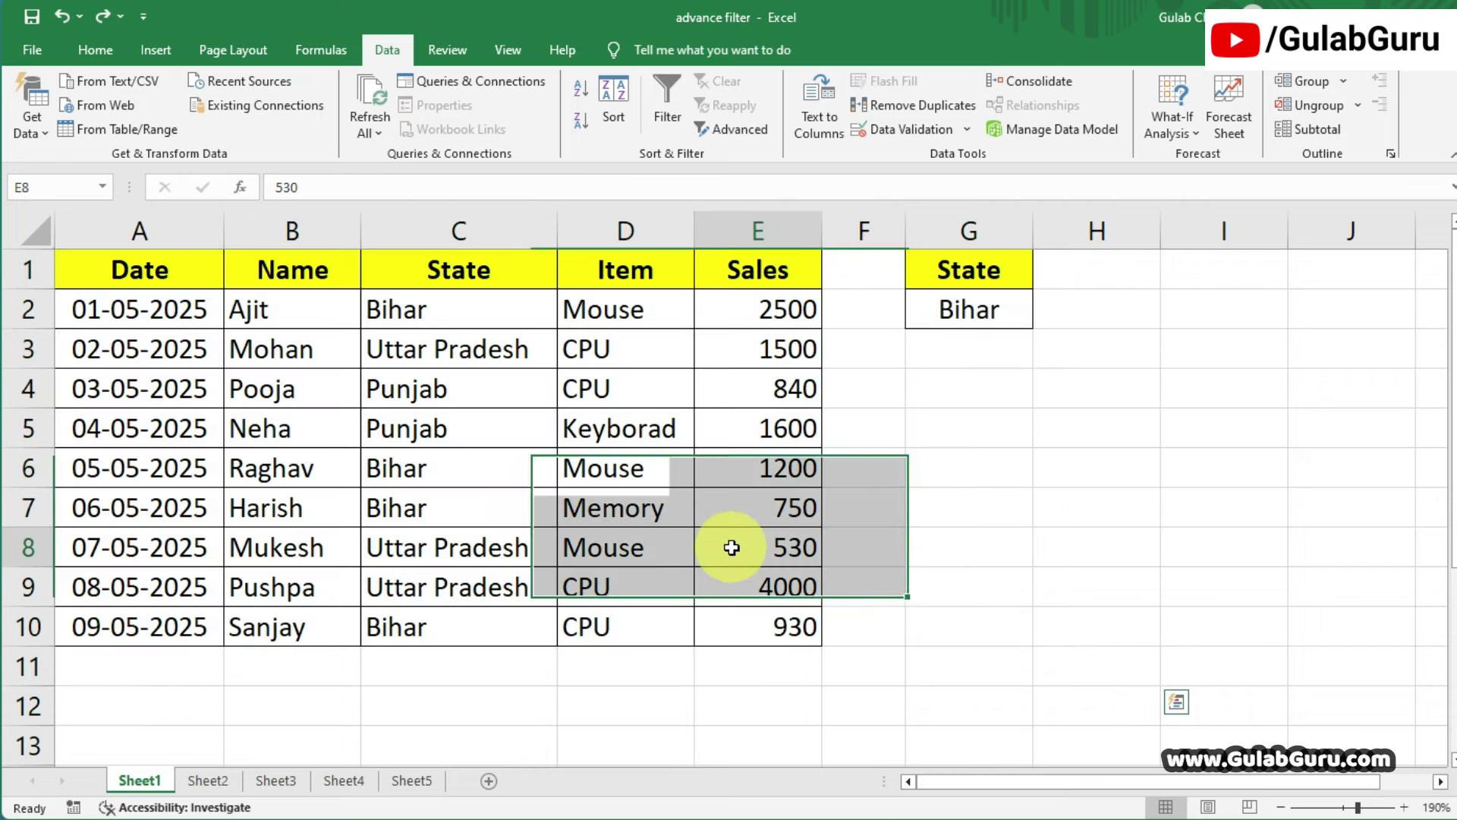
{"action": "left_click", "coordinate": [741, 546]}
{"action": "left_click", "coordinate": [750, 515]}
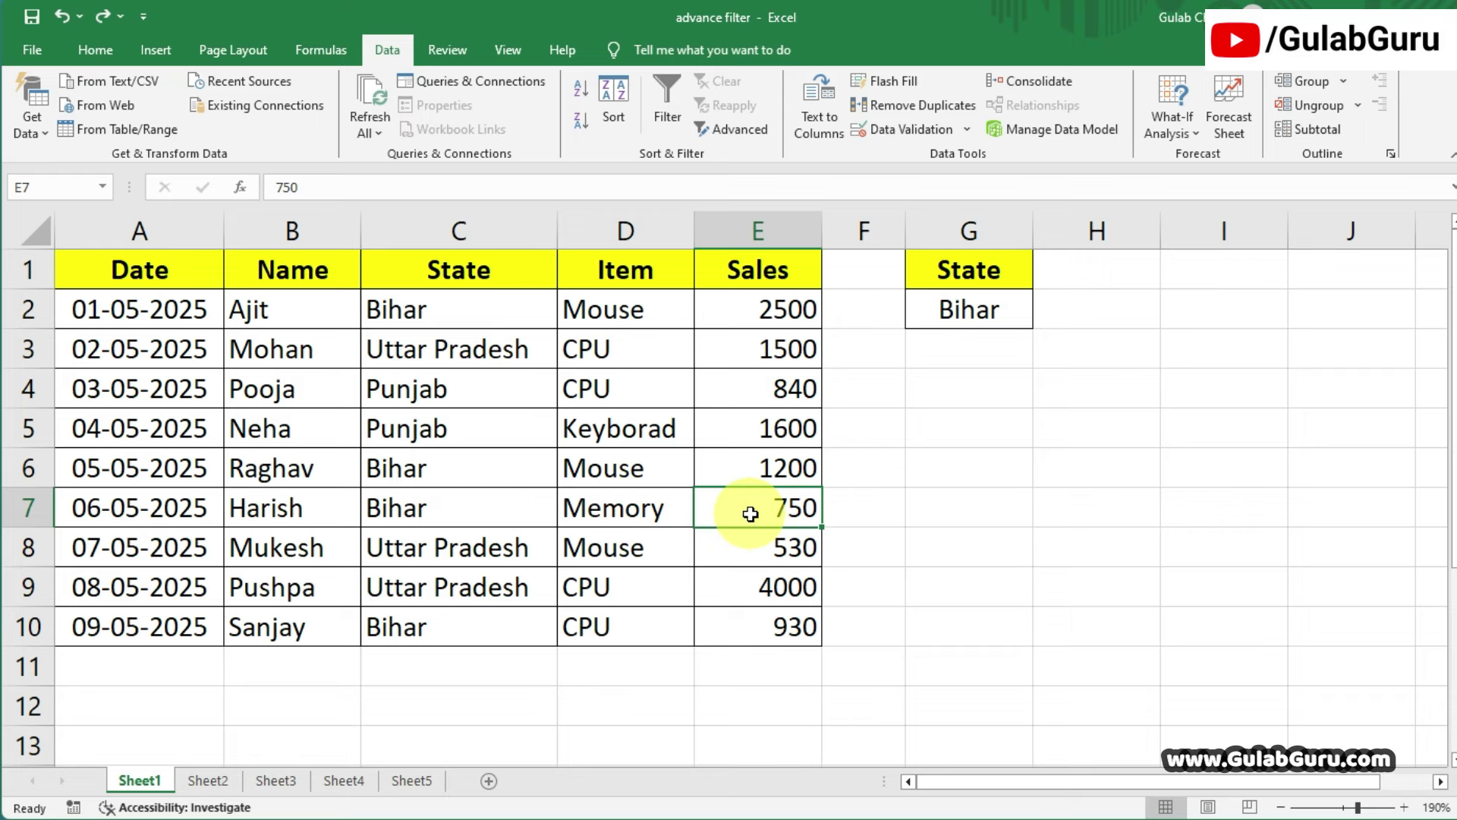
{"action": "left_click_drag", "start_coordinate": [393, 272], "coordinate": [426, 618]}
{"action": "left_click", "coordinate": [434, 508]}
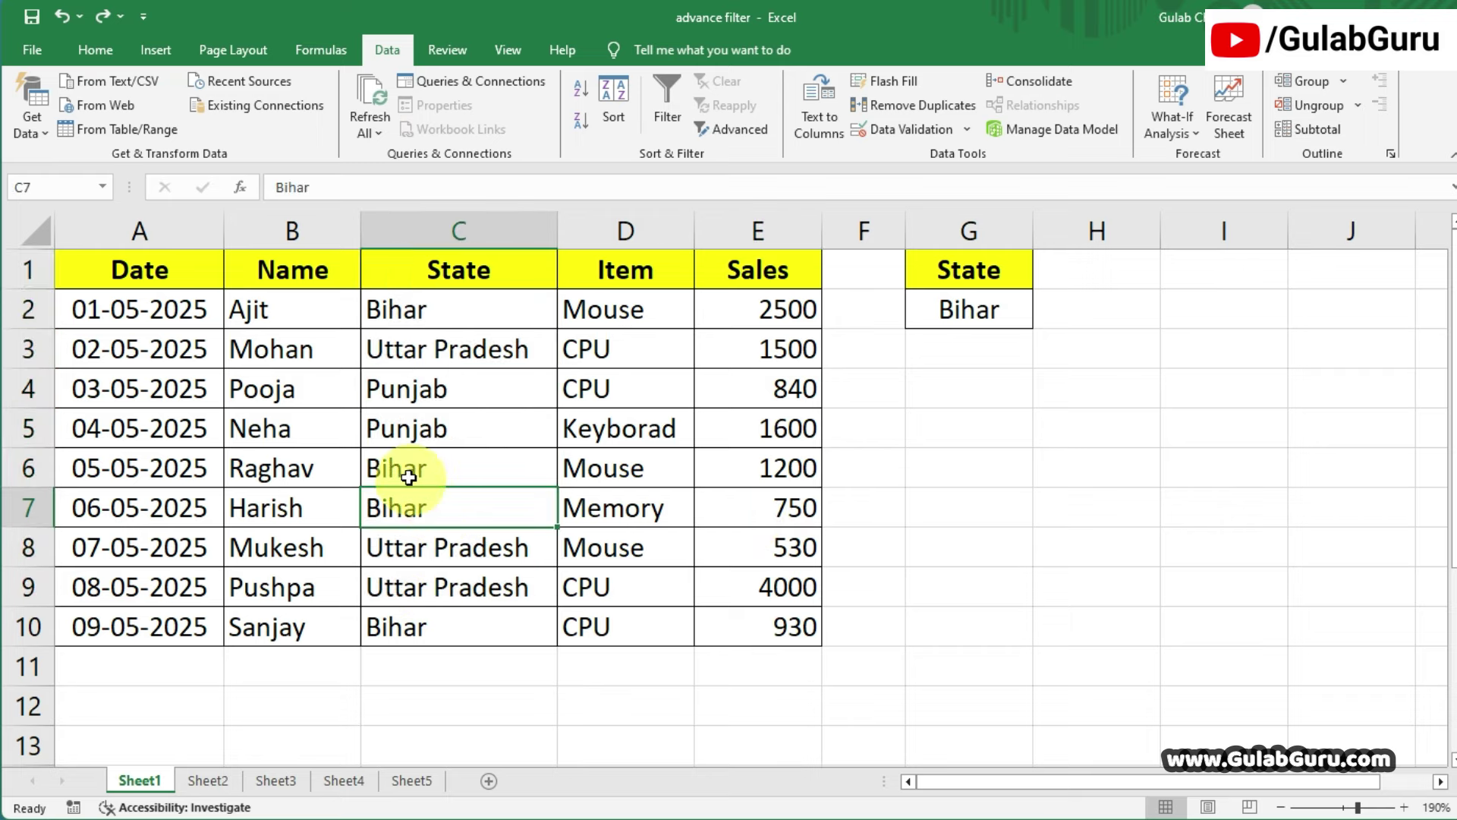
{"action": "left_click_drag", "start_coordinate": [409, 477], "coordinate": [454, 509]}
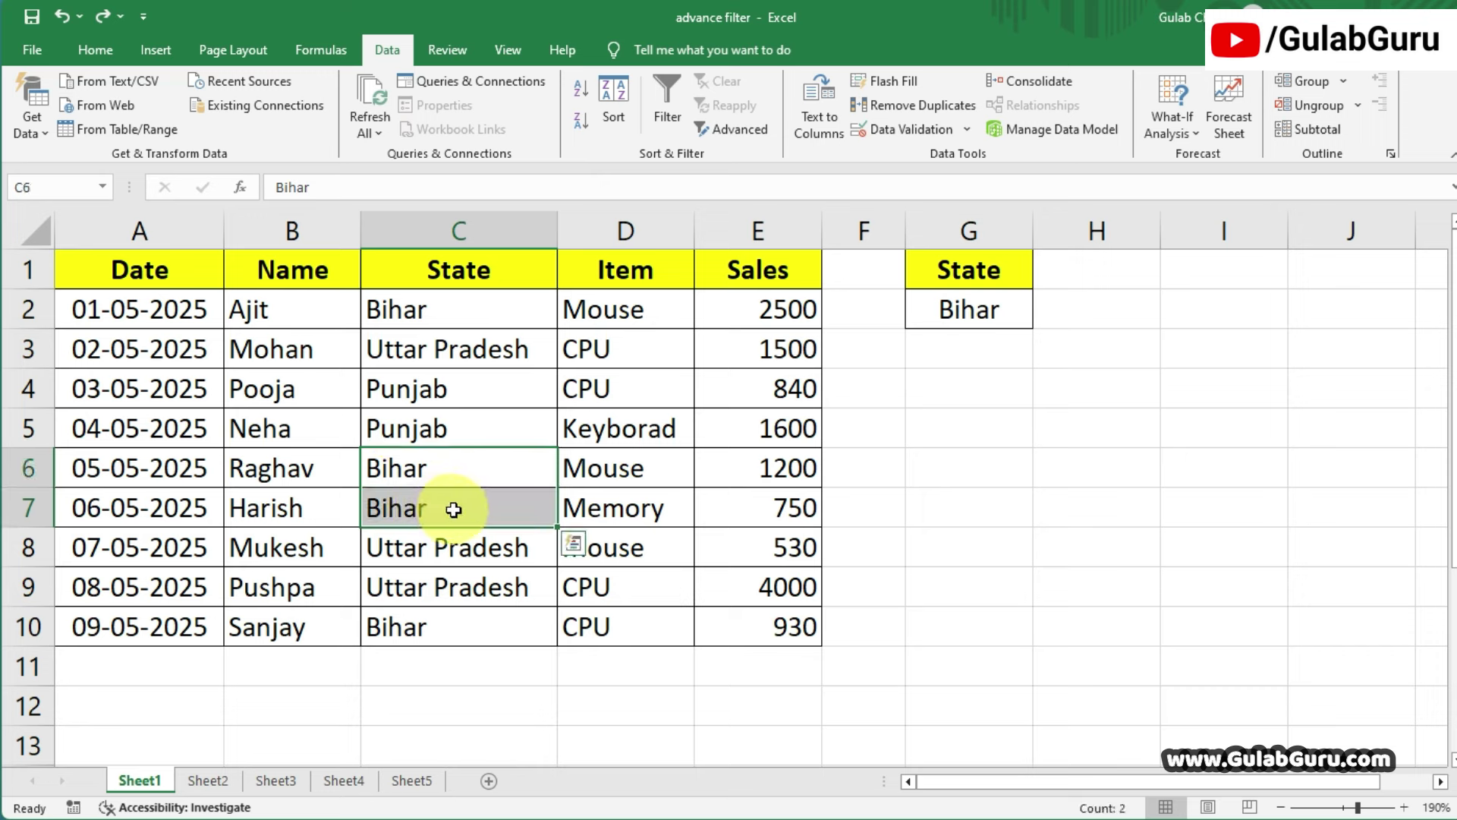
Turn on filtering for the Sheet1 table and show only the rows whose State is Bihar.
{"action": "left_click", "coordinate": [429, 278]}
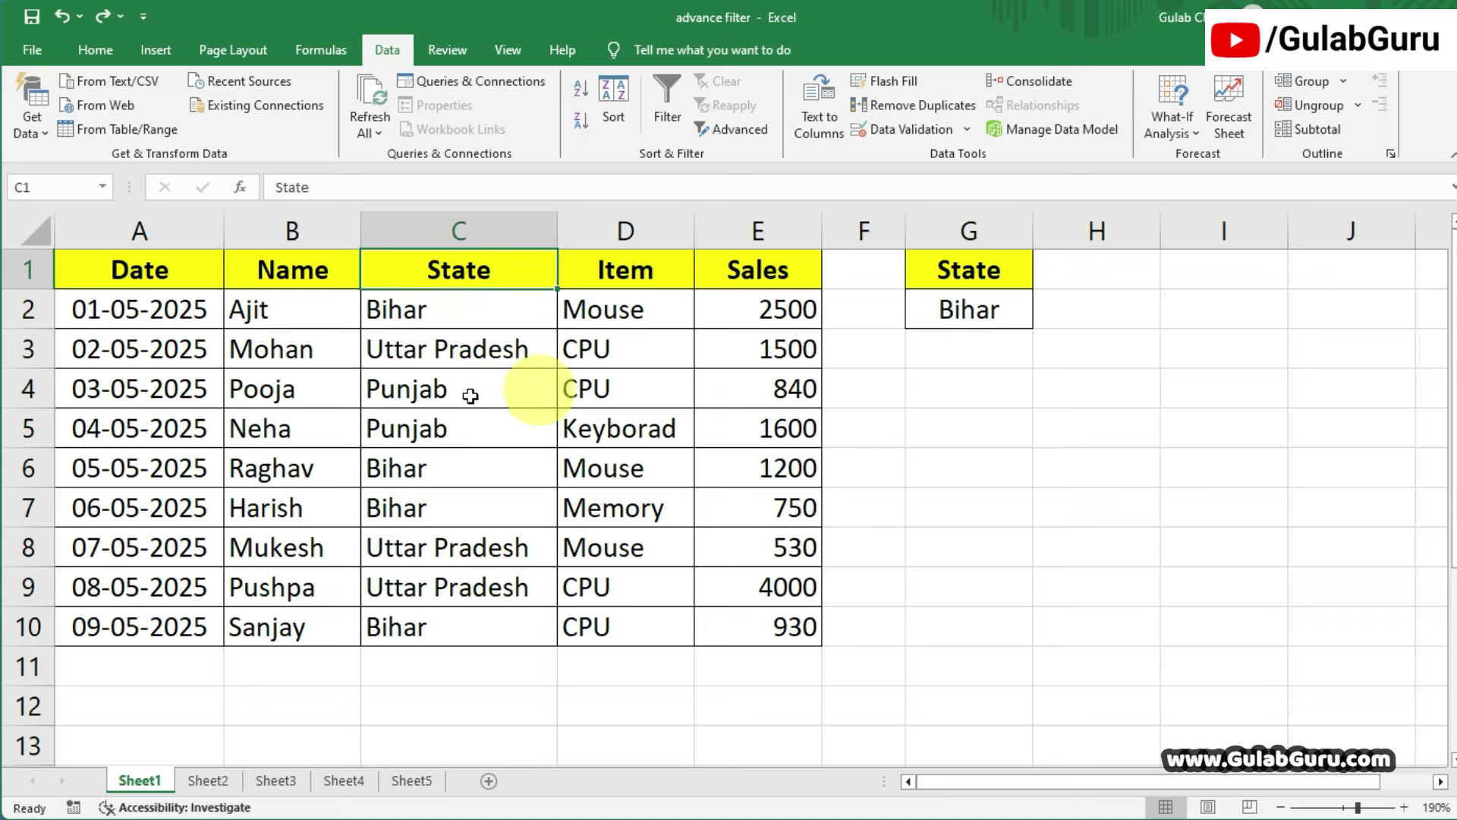
{"action": "left_click", "coordinate": [668, 91]}
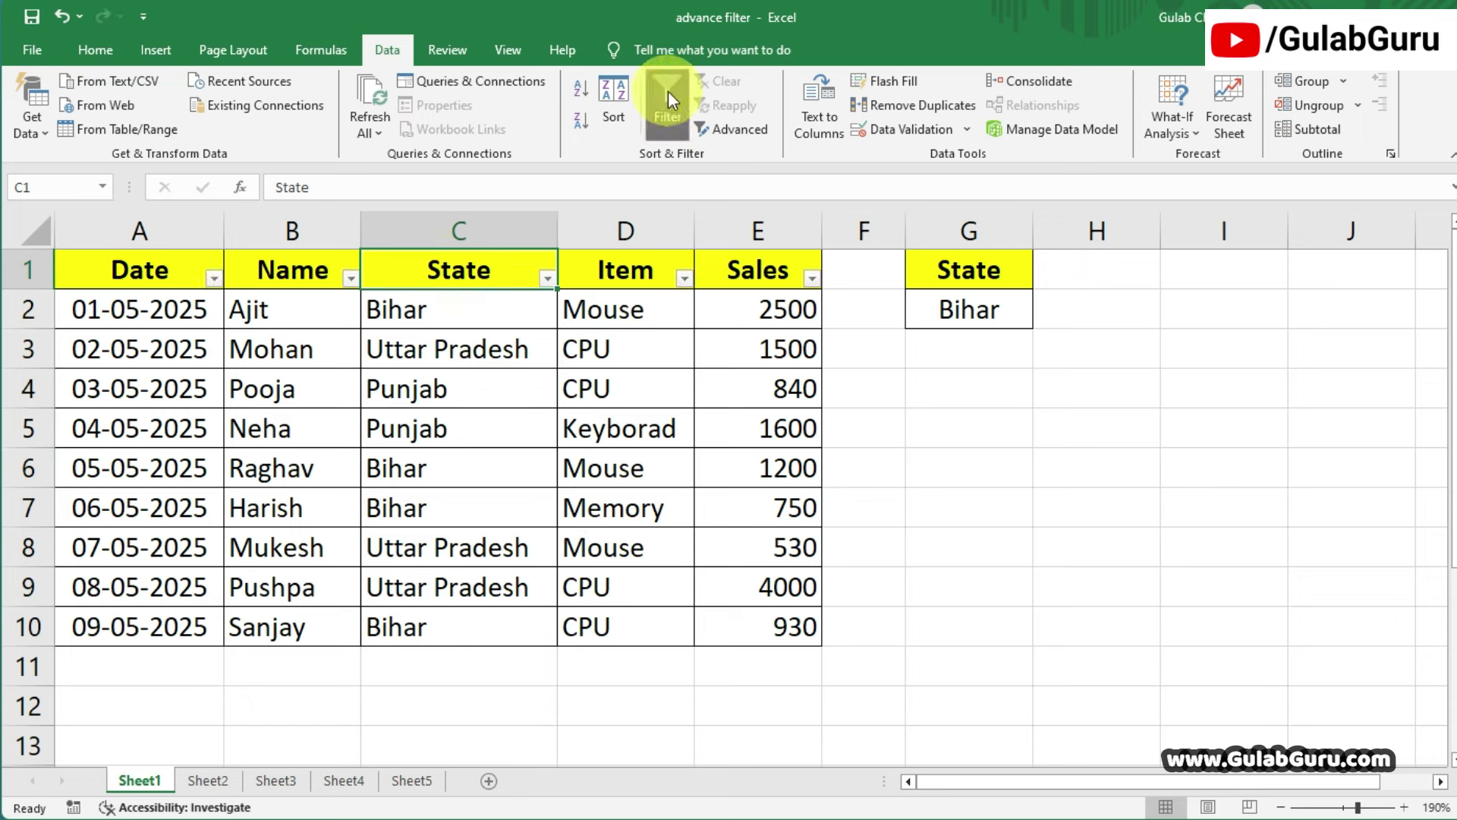
{"action": "left_click", "coordinate": [548, 279]}
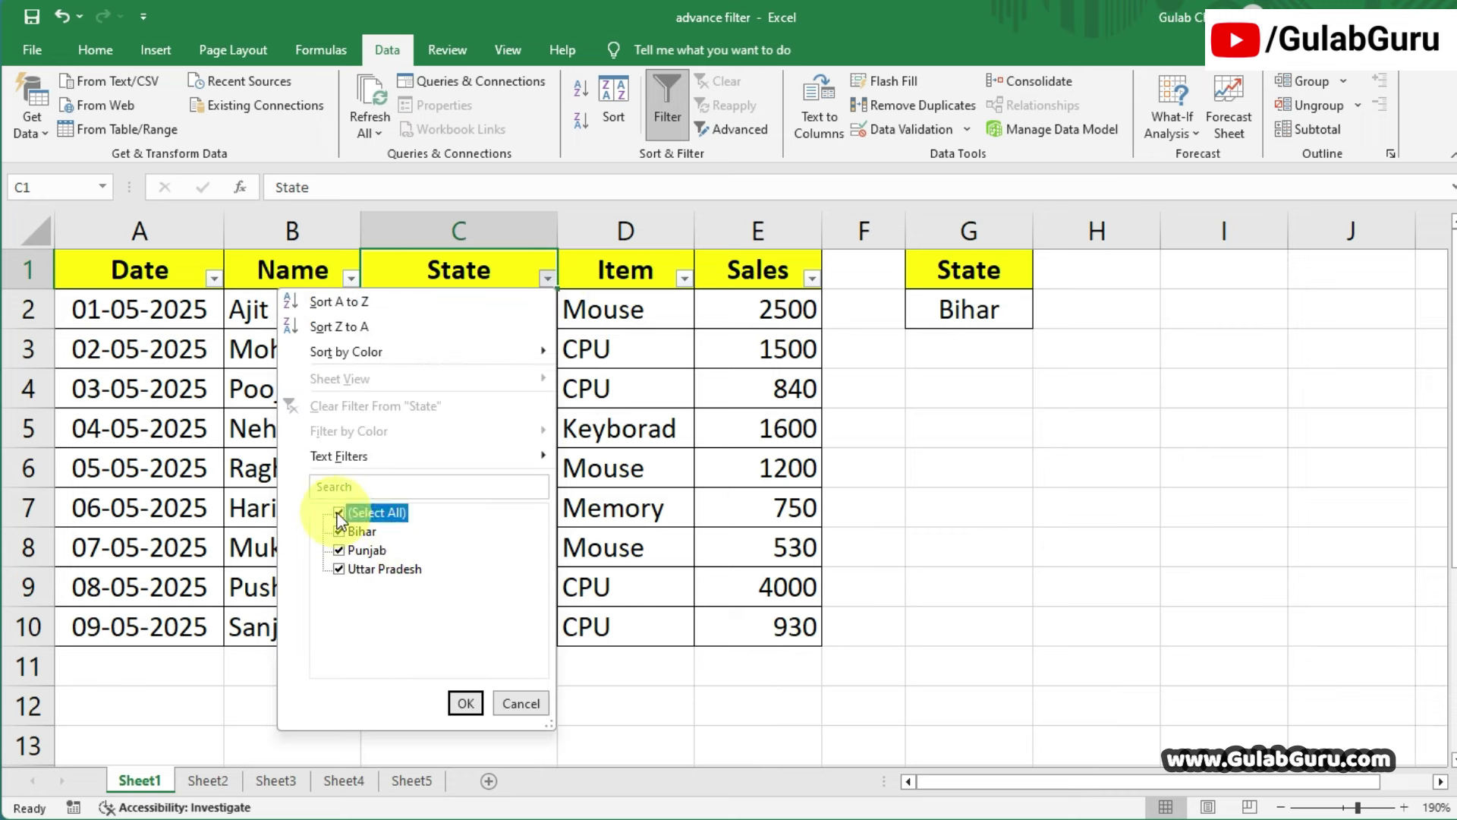
{"action": "left_click", "coordinate": [377, 513]}
{"action": "left_click", "coordinate": [355, 531]}
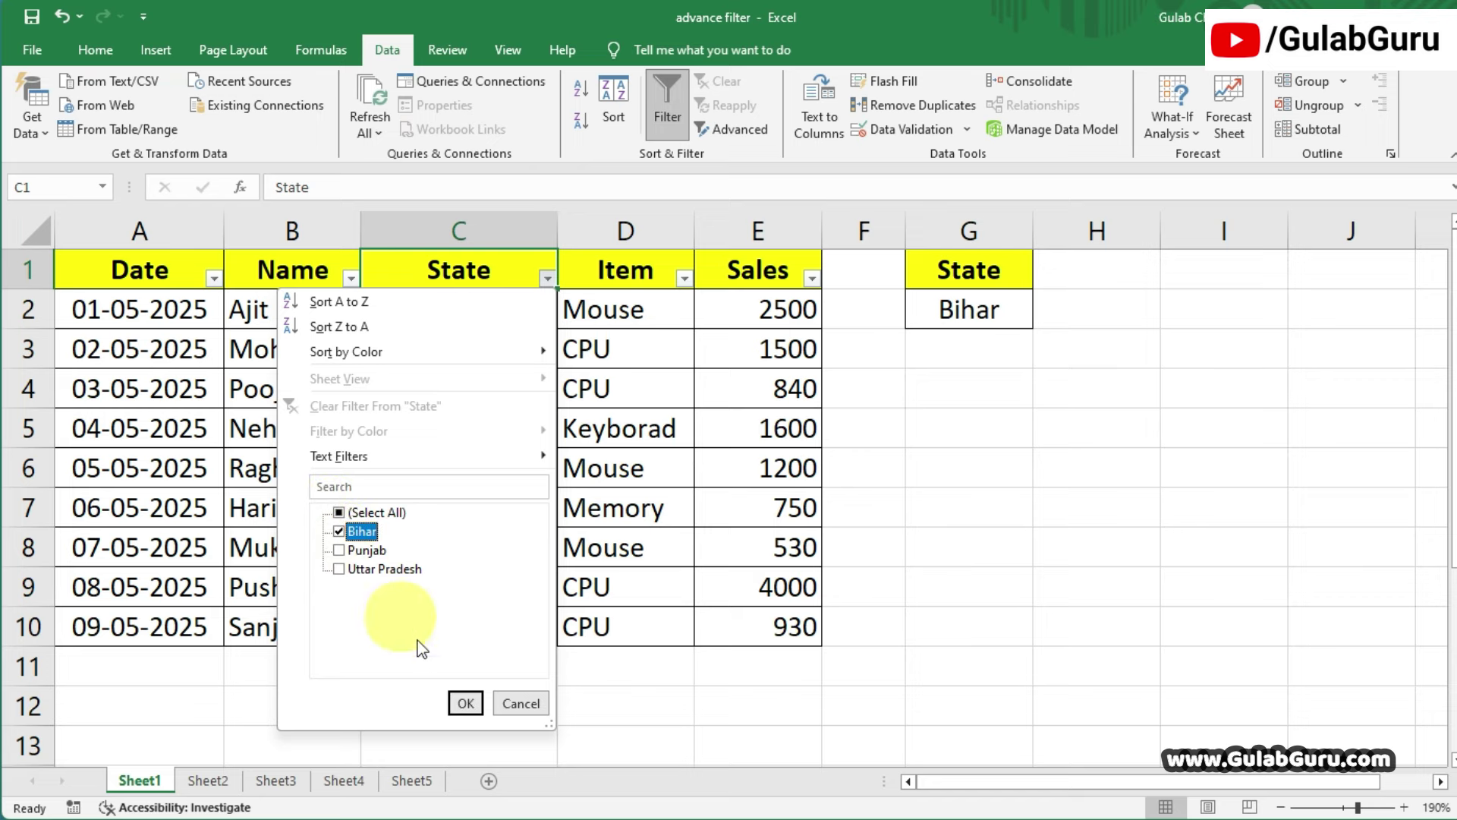
{"action": "left_click", "coordinate": [466, 704]}
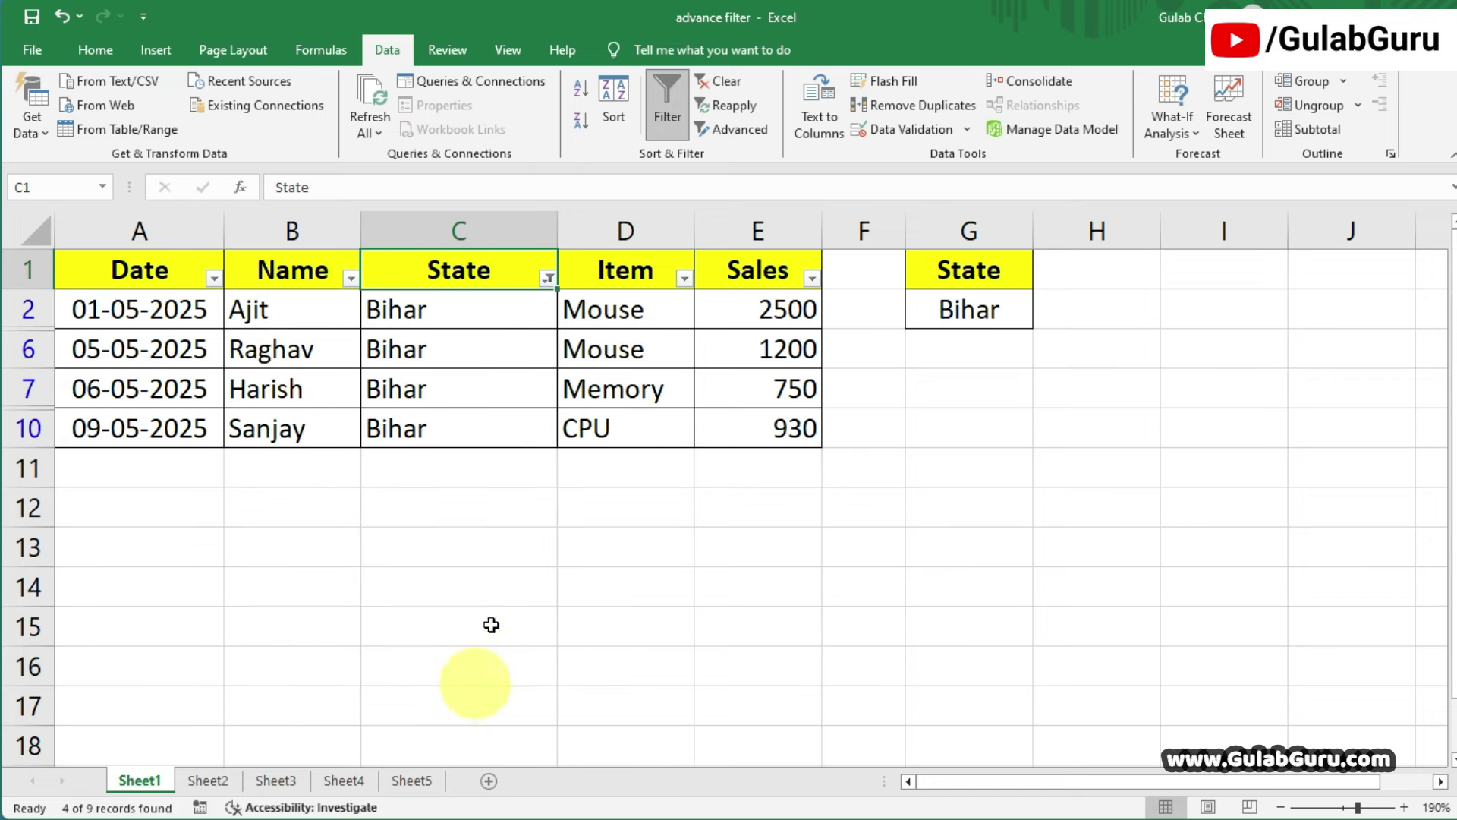
Filter the Item column of the Bihar rows to show only Mouse.
{"action": "left_click", "coordinate": [626, 423]}
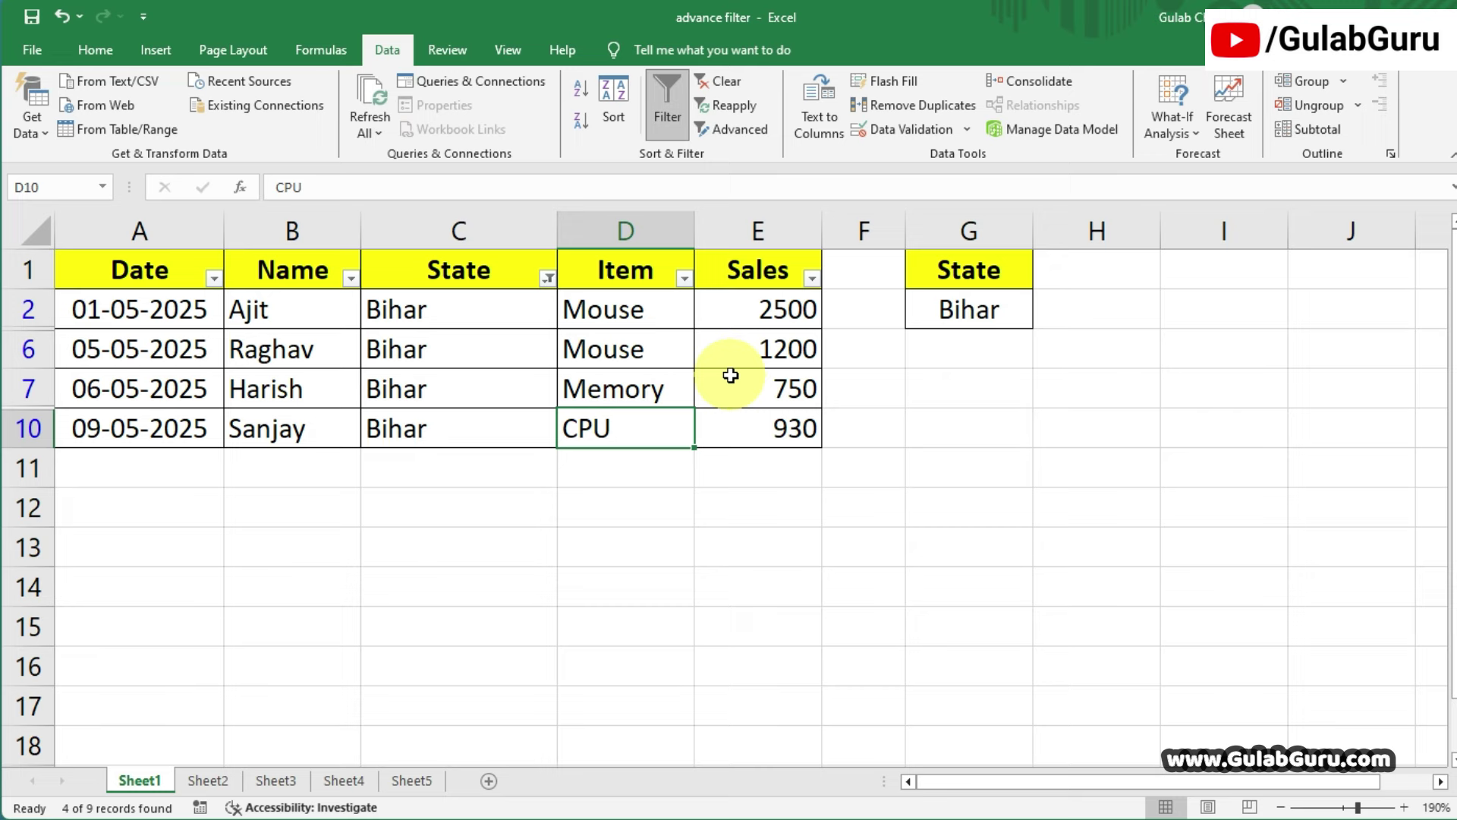
{"action": "left_click", "coordinate": [685, 278]}
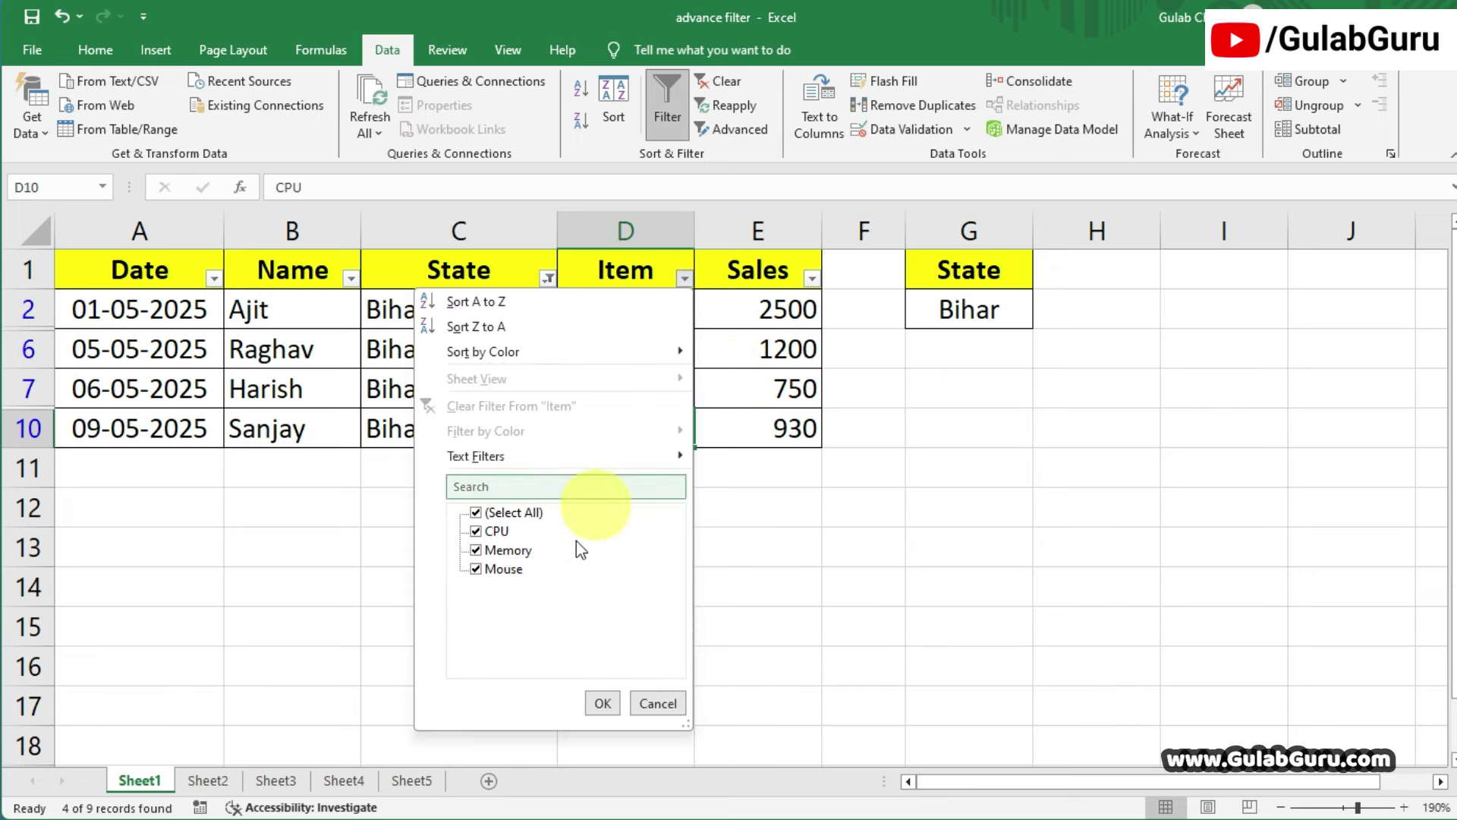
{"action": "left_click", "coordinate": [478, 512]}
{"action": "left_click", "coordinate": [478, 569]}
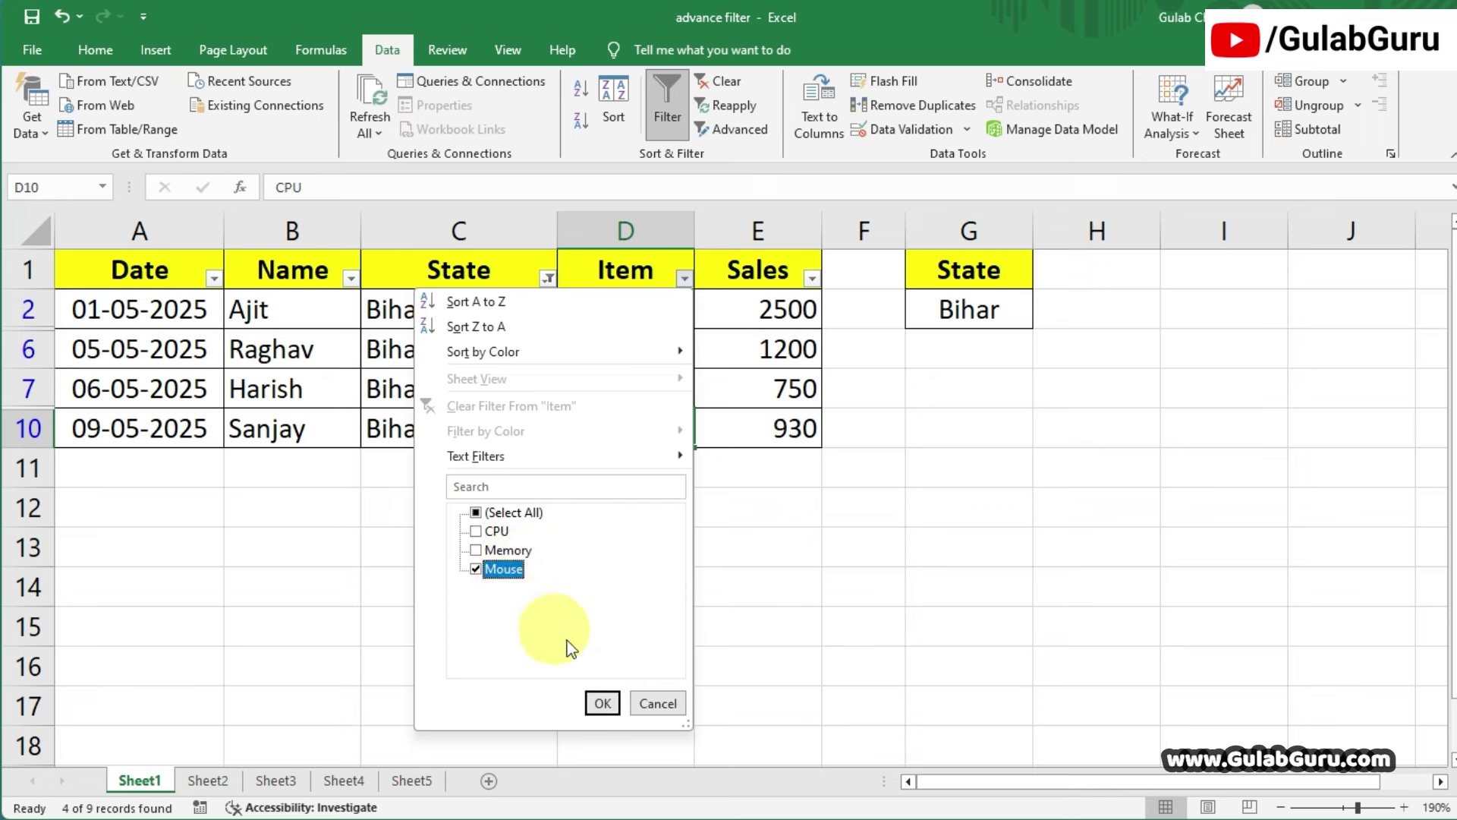
{"action": "left_click", "coordinate": [602, 703]}
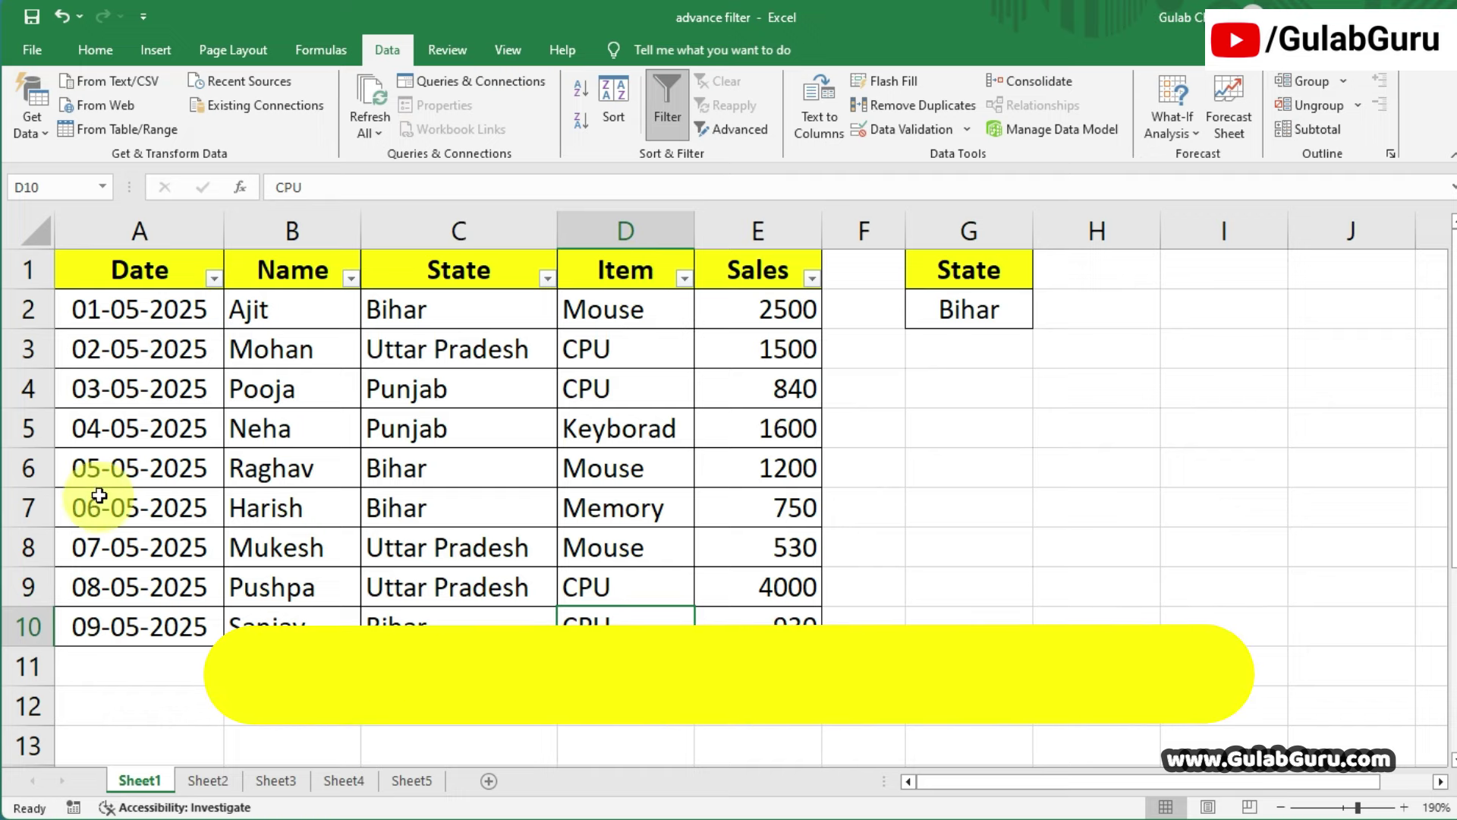
Filter the Date column to show only 05 May 2025, and undo that filter.
{"action": "left_click_drag", "start_coordinate": [82, 468], "coordinate": [763, 620]}
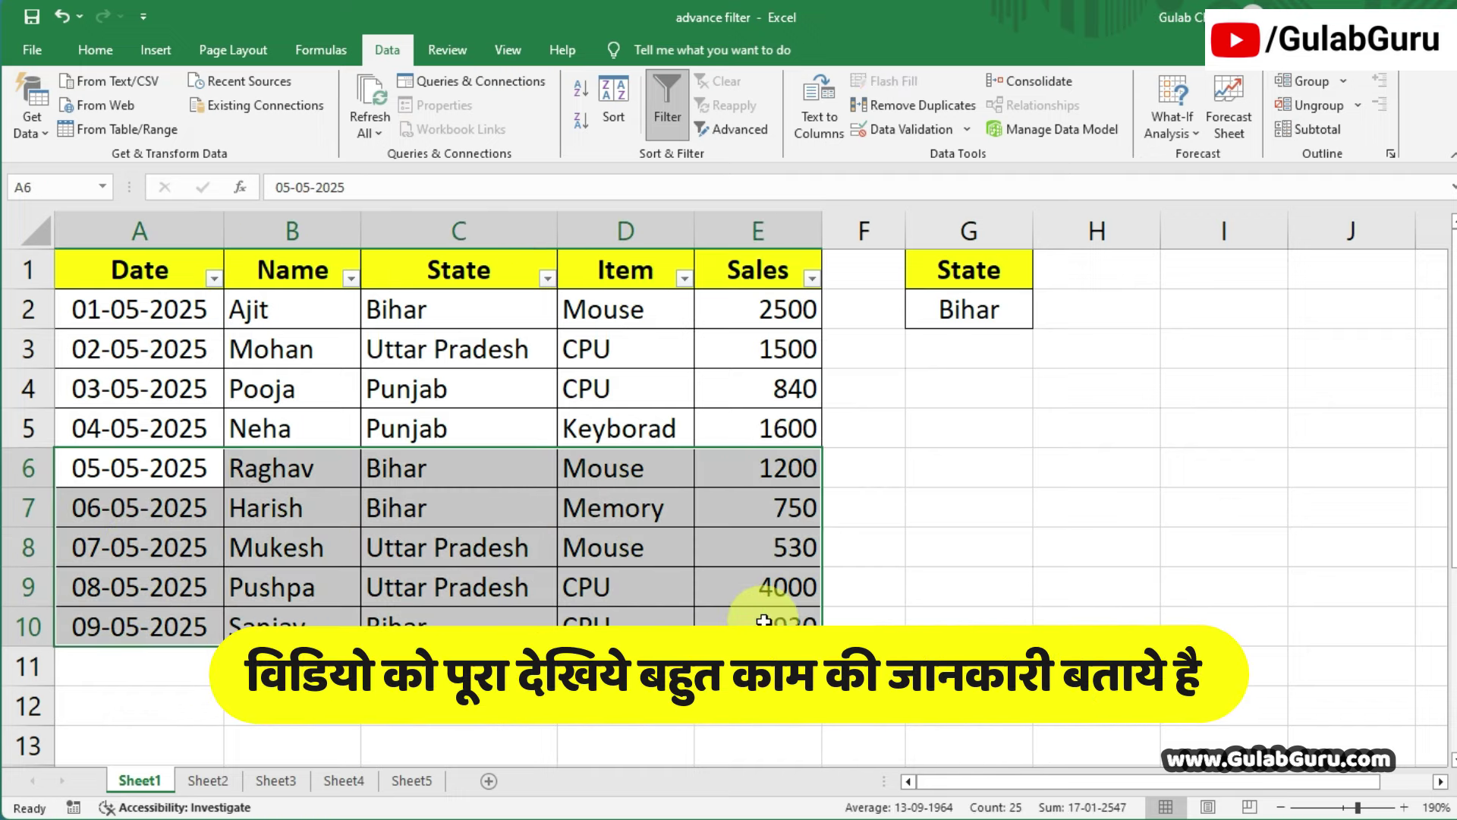
{"action": "left_click", "coordinate": [214, 279]}
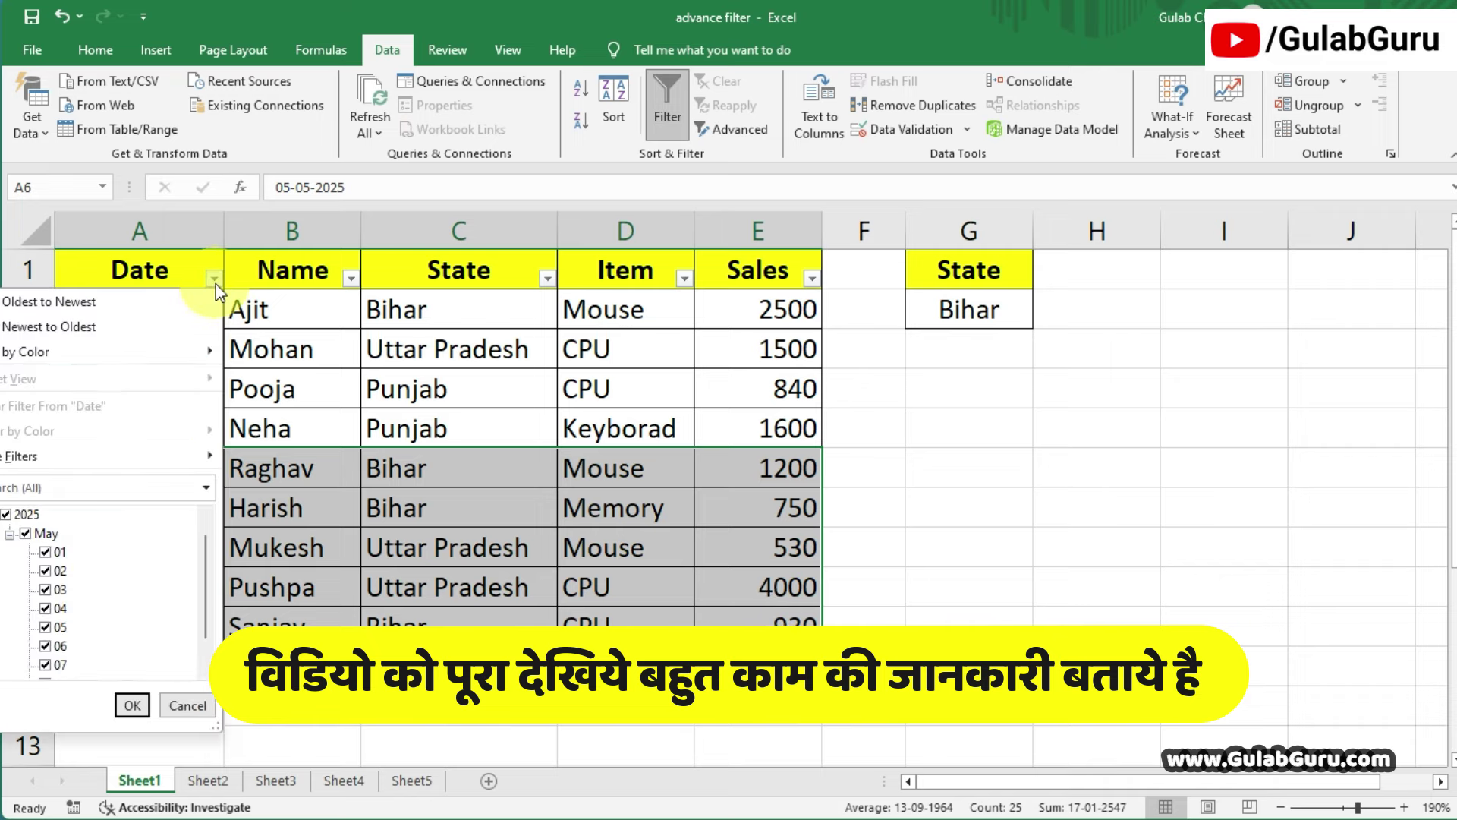
{"action": "left_click", "coordinate": [6, 514]}
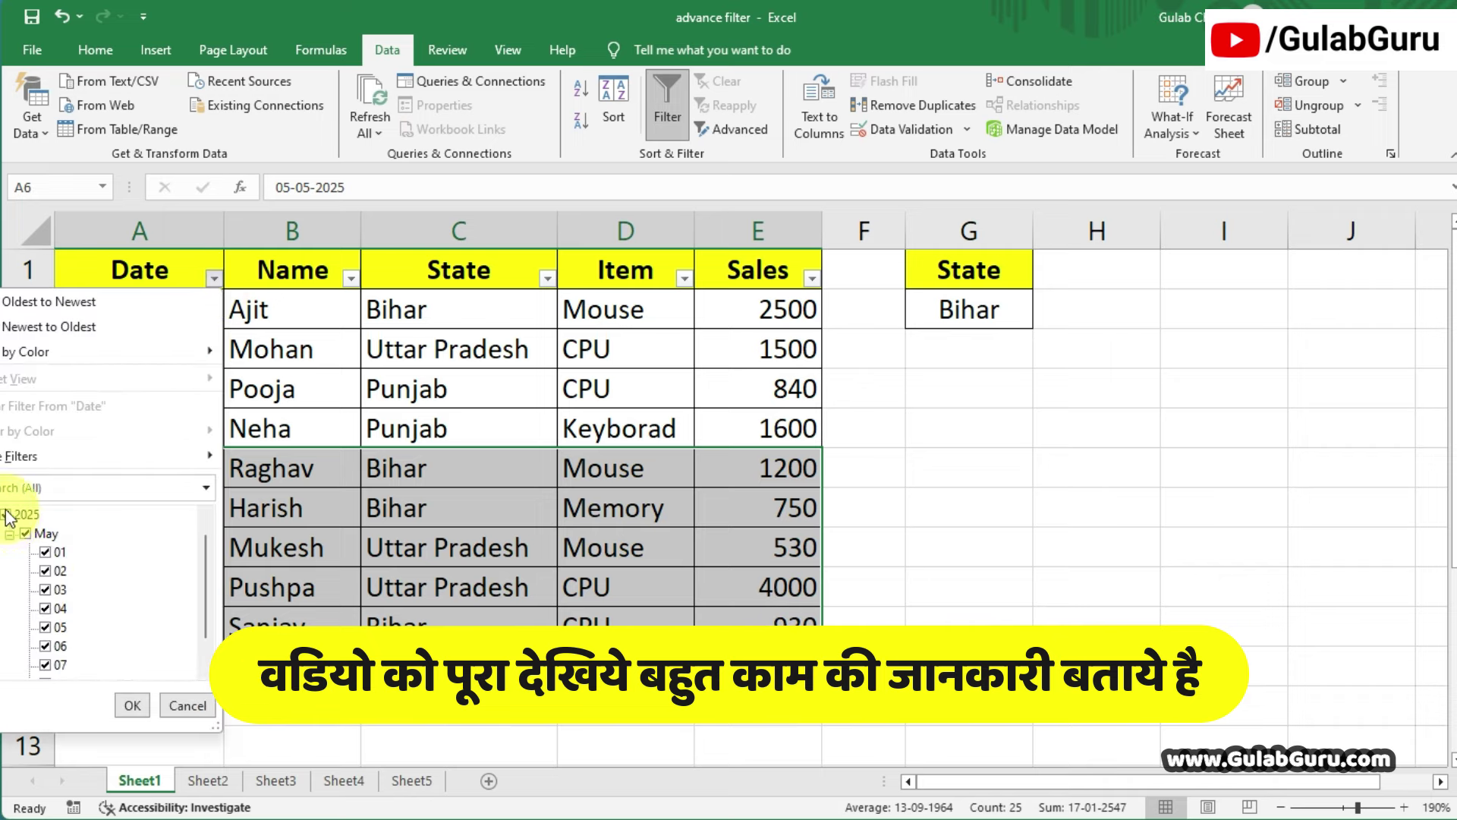
{"action": "left_click", "coordinate": [61, 627]}
{"action": "left_click", "coordinate": [132, 705]}
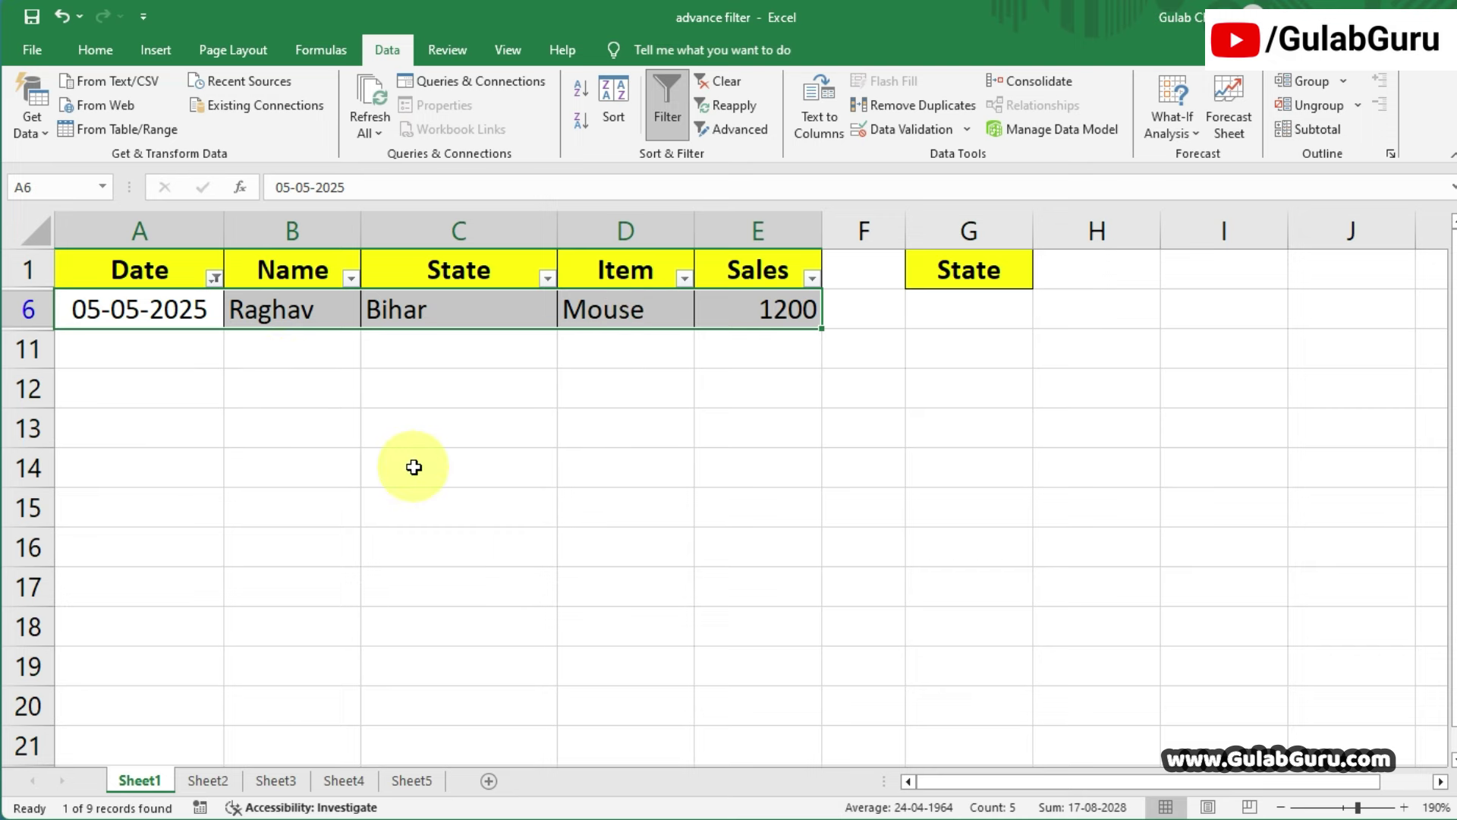
{"action": "key", "text": "ctrl+z"}
Filter the Sales column to show only the value 930, and undo that filter.
{"action": "left_click", "coordinate": [774, 509]}
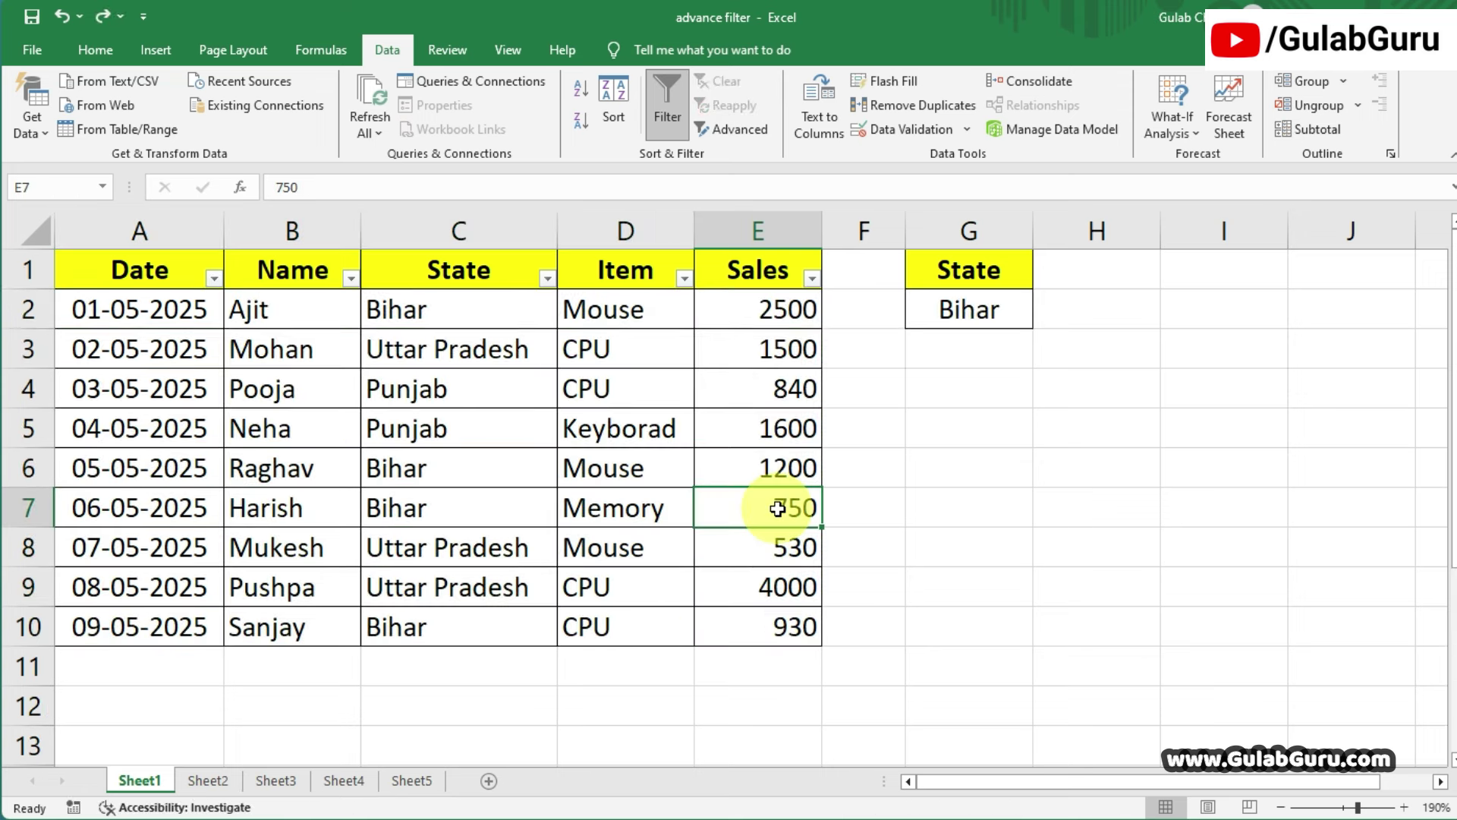
{"action": "left_click_drag", "start_coordinate": [758, 312], "coordinate": [788, 611]}
{"action": "left_click", "coordinate": [779, 507]}
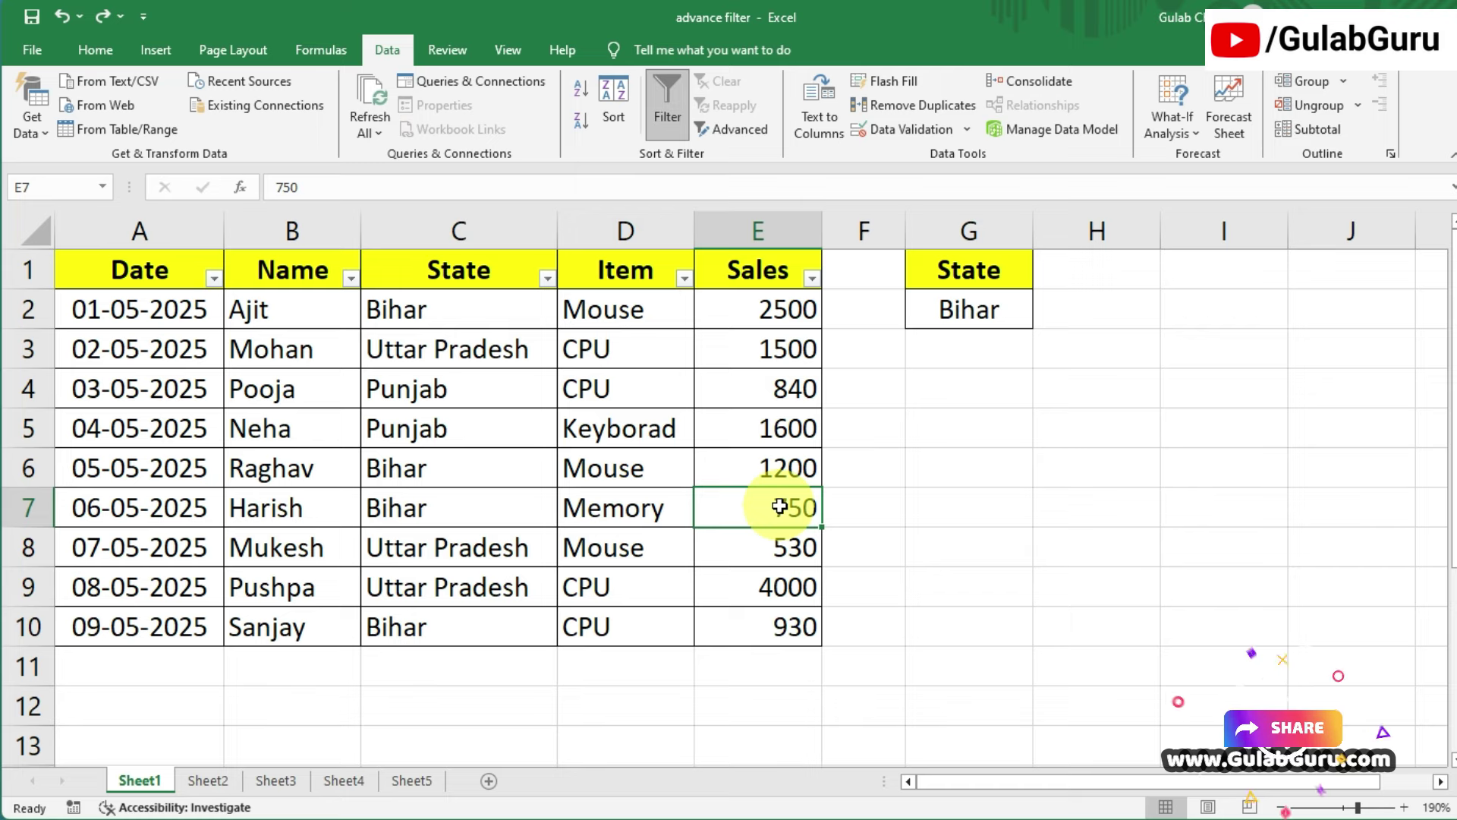
{"action": "left_click", "coordinate": [811, 278]}
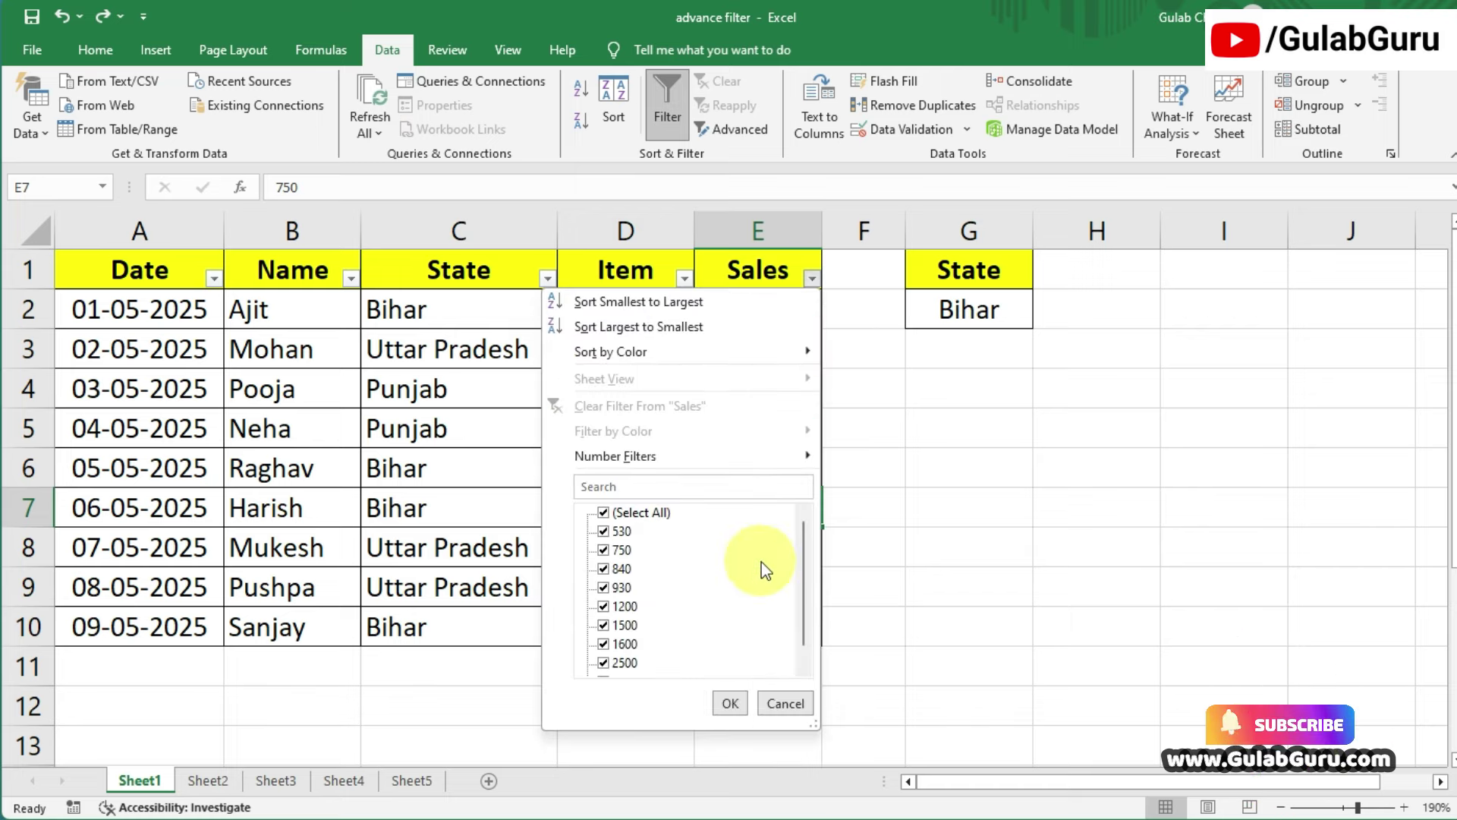
{"action": "left_click", "coordinate": [604, 513]}
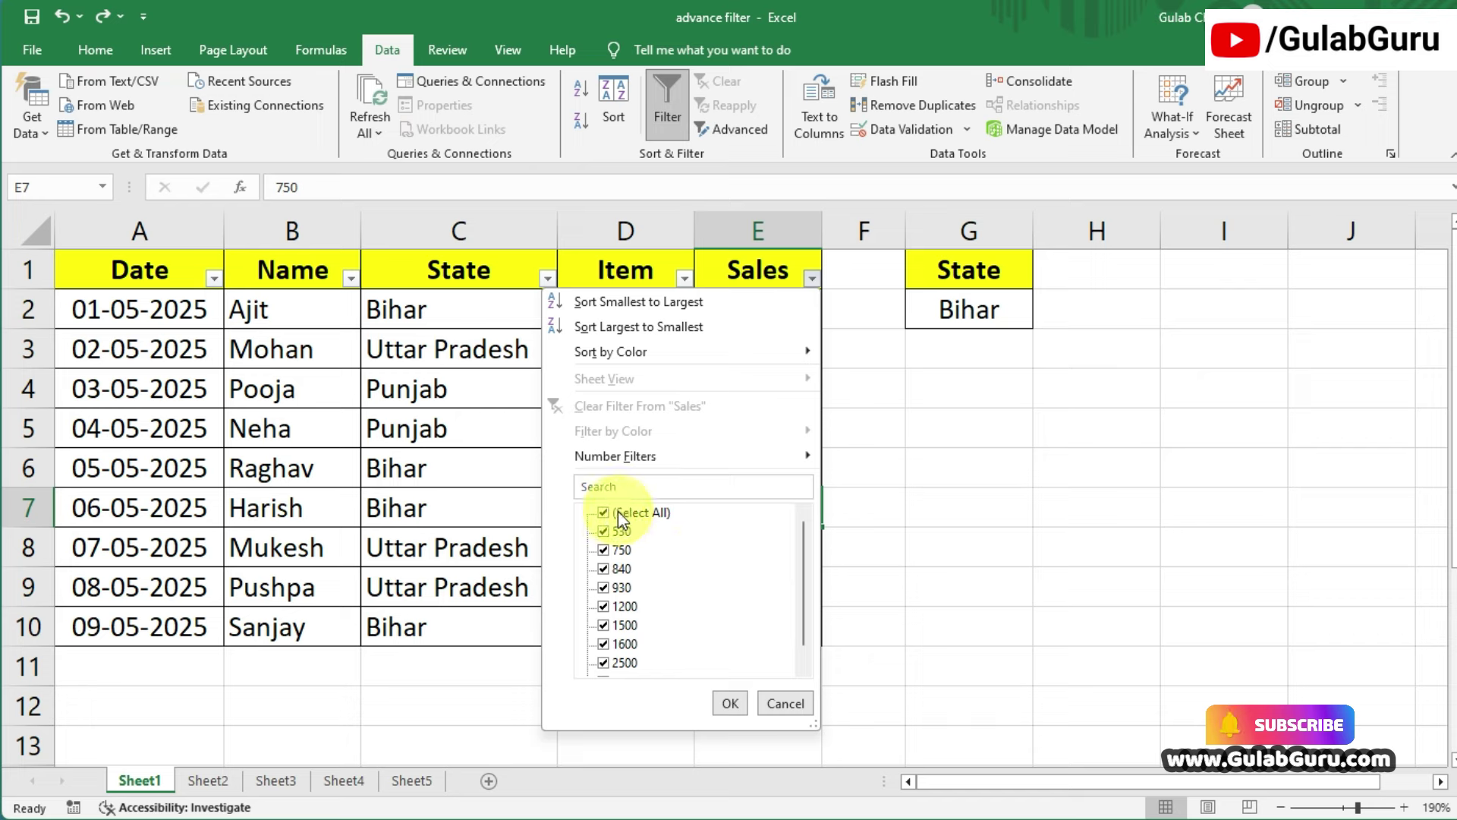
{"action": "left_click", "coordinate": [621, 589]}
{"action": "left_click", "coordinate": [730, 702]}
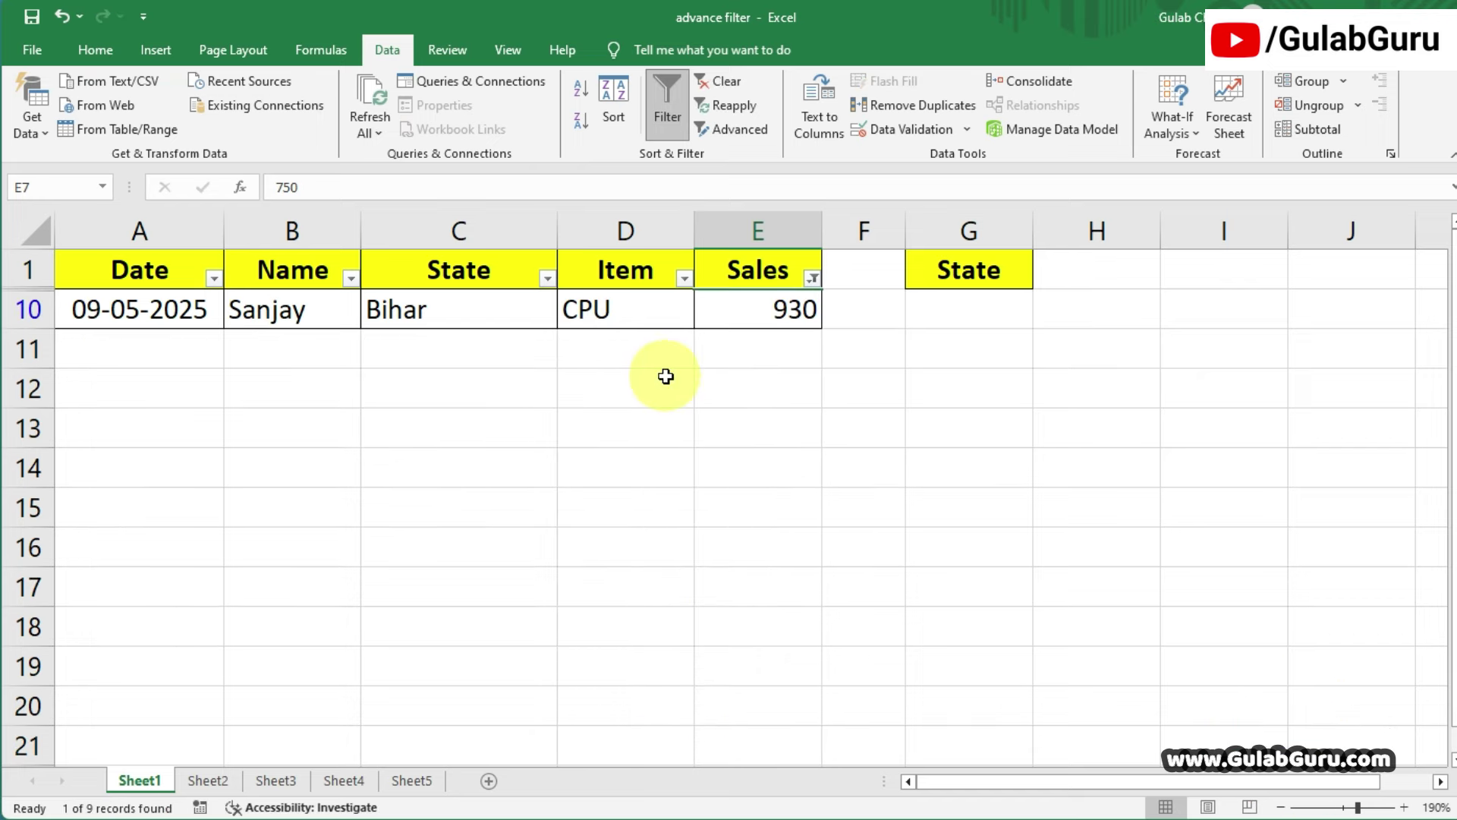
{"action": "key", "text": "ctrl+z"}
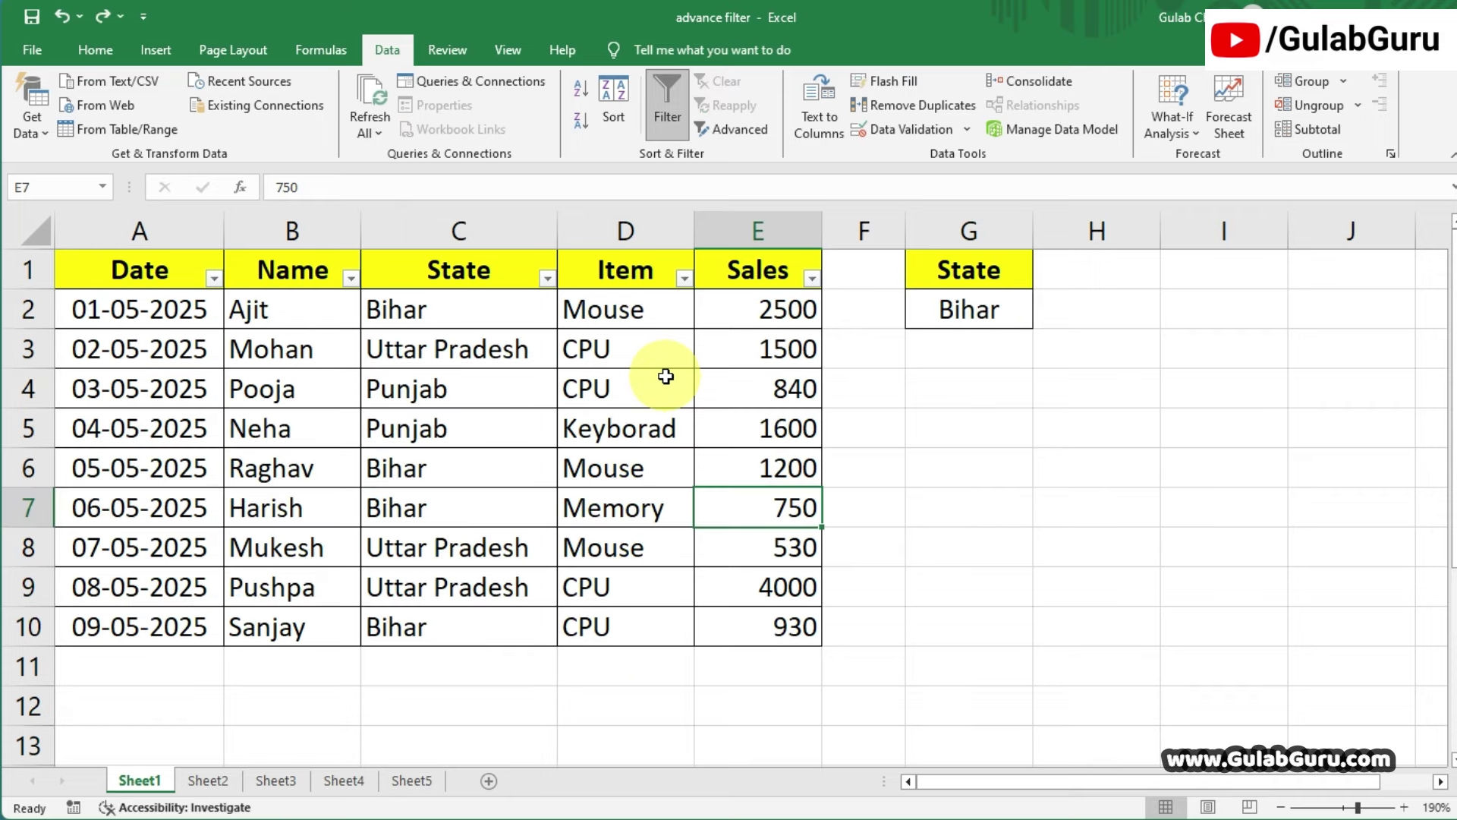
Review the empty Sheet5, the Sheet1 data and the criteria ranges on the other sheets, ending on Sheet1.
{"action": "left_click", "coordinate": [871, 492]}
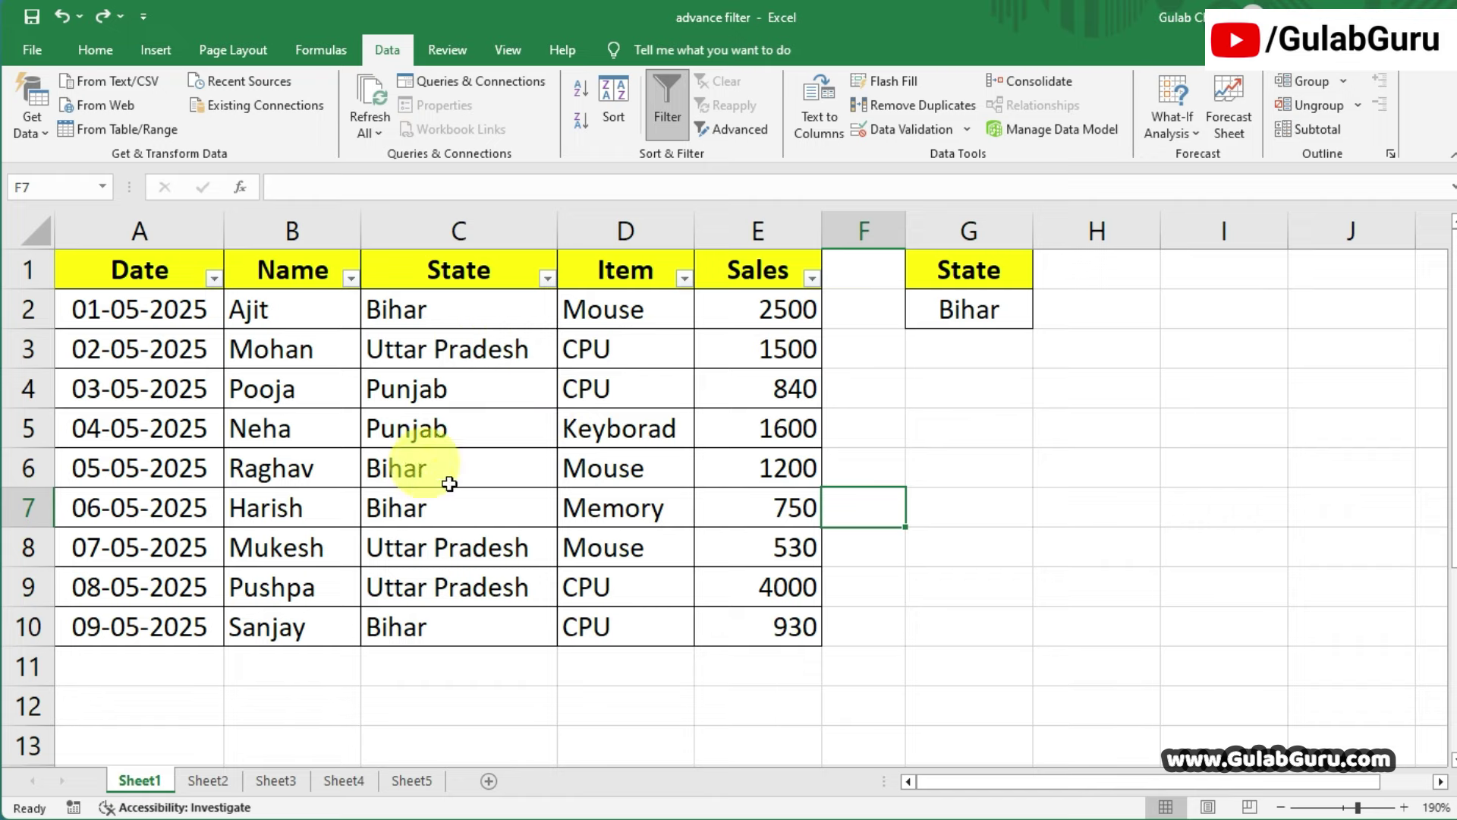
{"action": "left_click", "coordinate": [414, 780]}
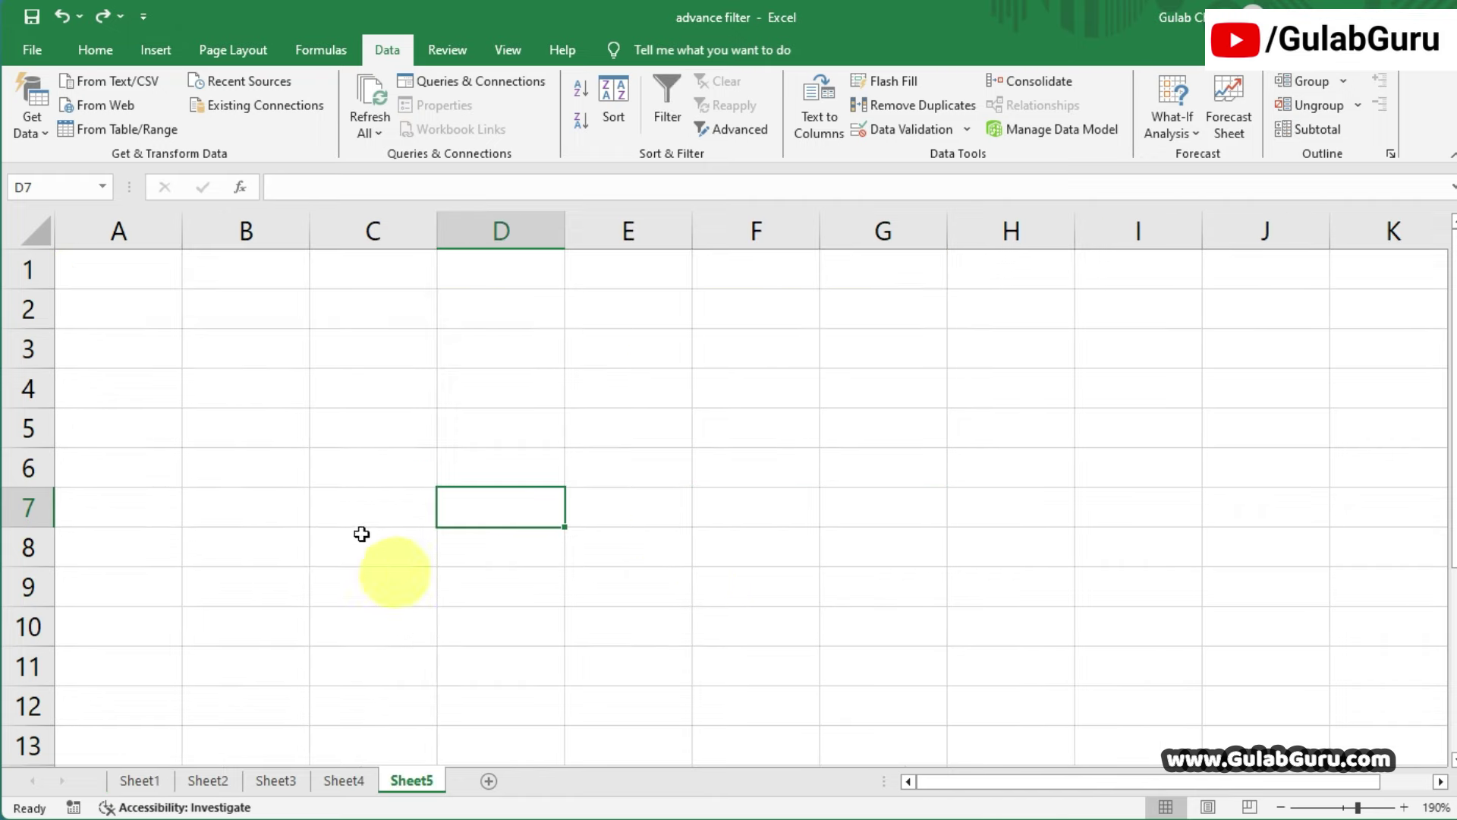
{"action": "left_click", "coordinate": [139, 780]}
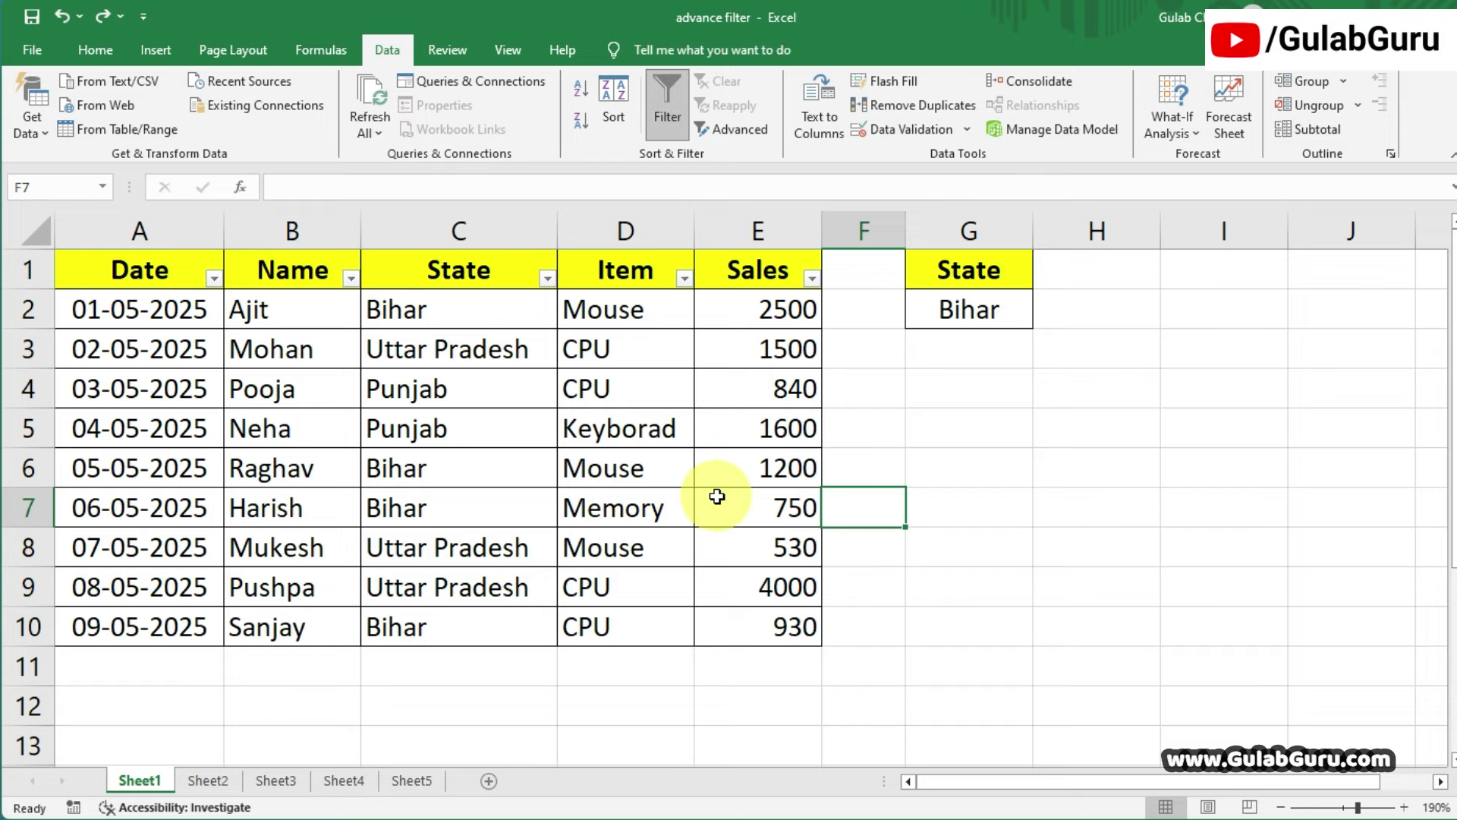
{"action": "left_click_drag", "start_coordinate": [175, 308], "coordinate": [742, 639]}
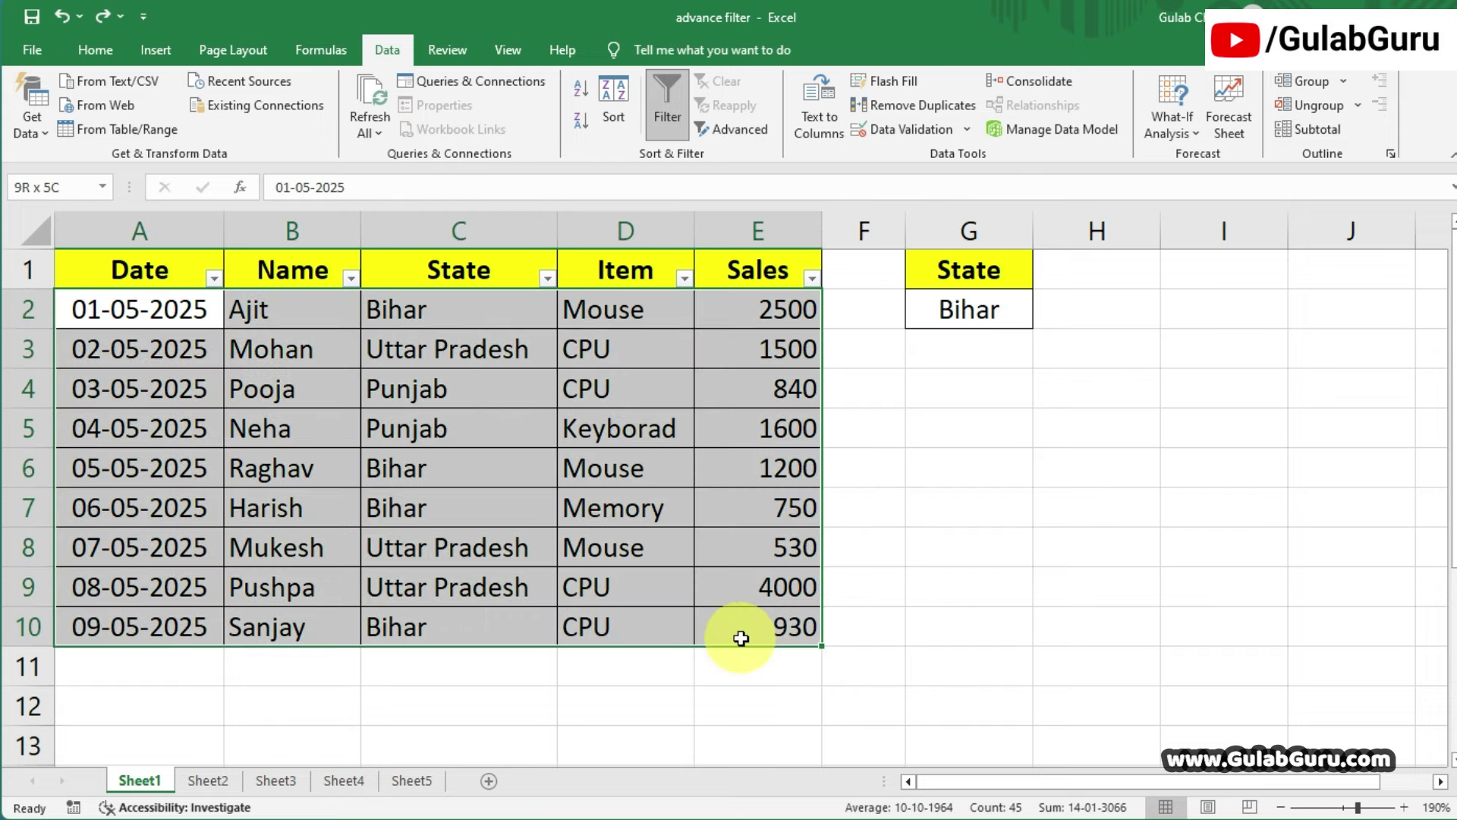
{"action": "left_click", "coordinate": [954, 520]}
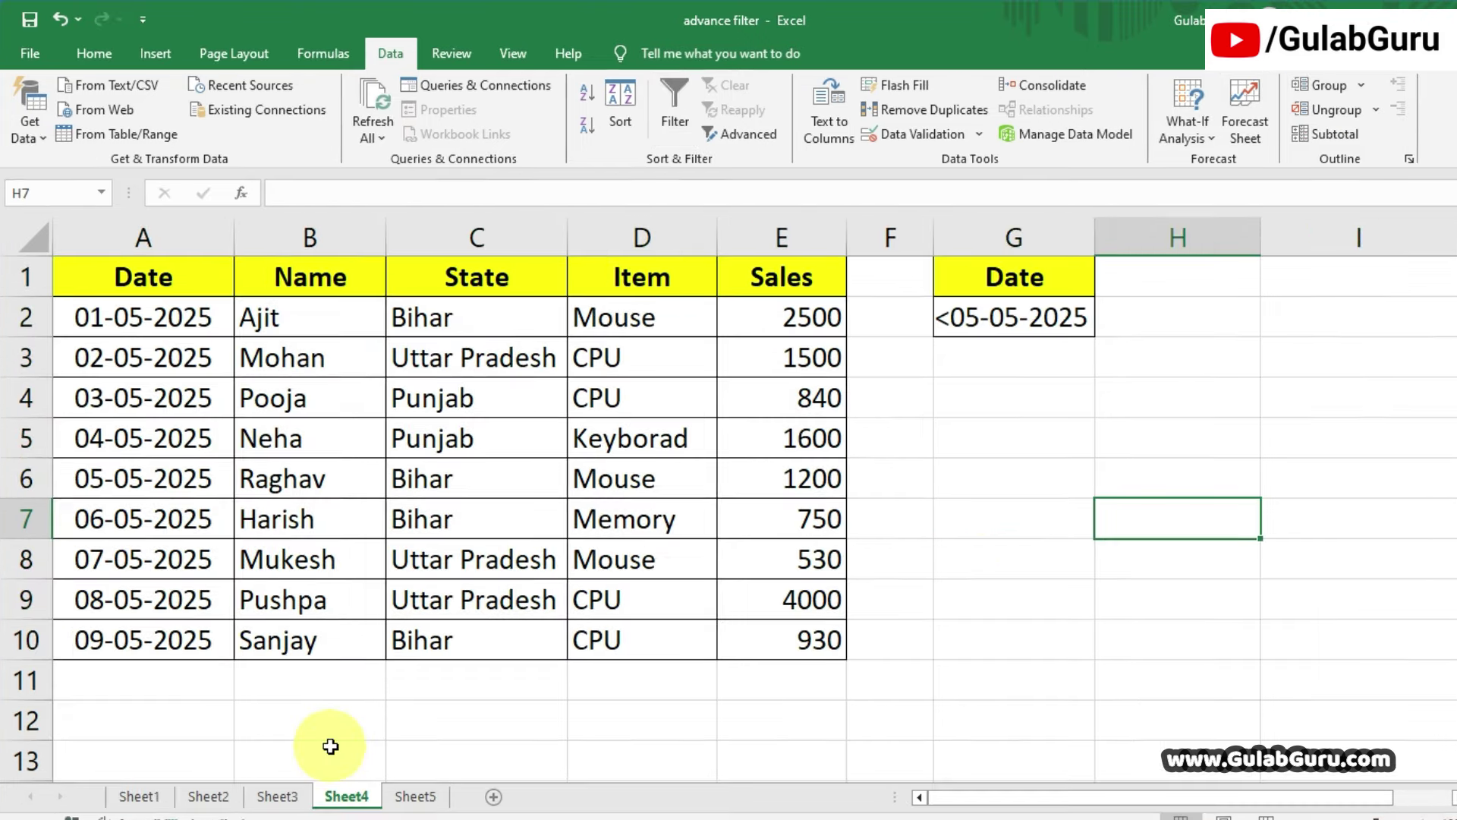
{"action": "left_click", "coordinate": [278, 796]}
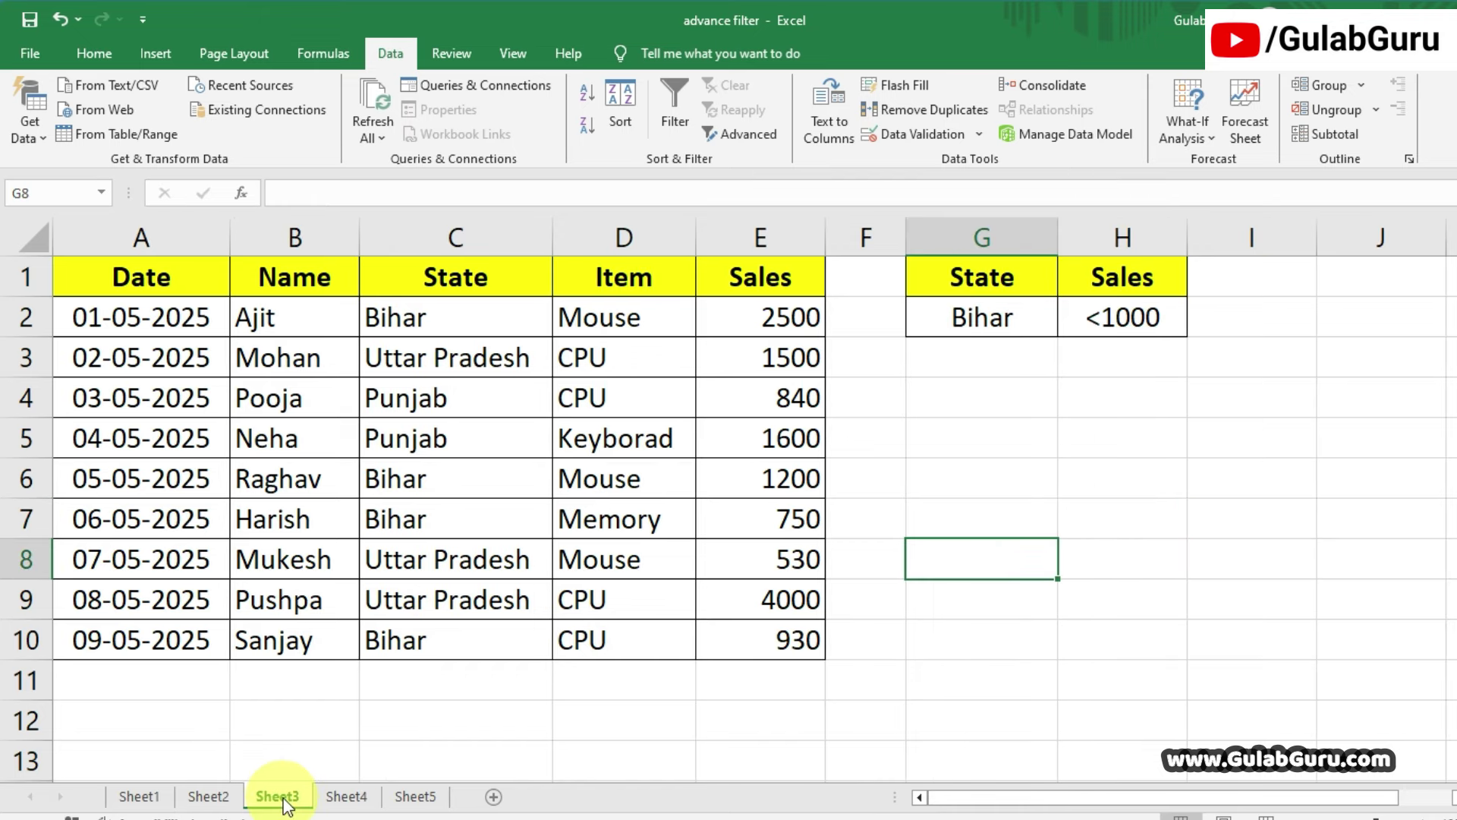
{"action": "left_click", "coordinate": [207, 797]}
{"action": "left_click", "coordinate": [139, 796]}
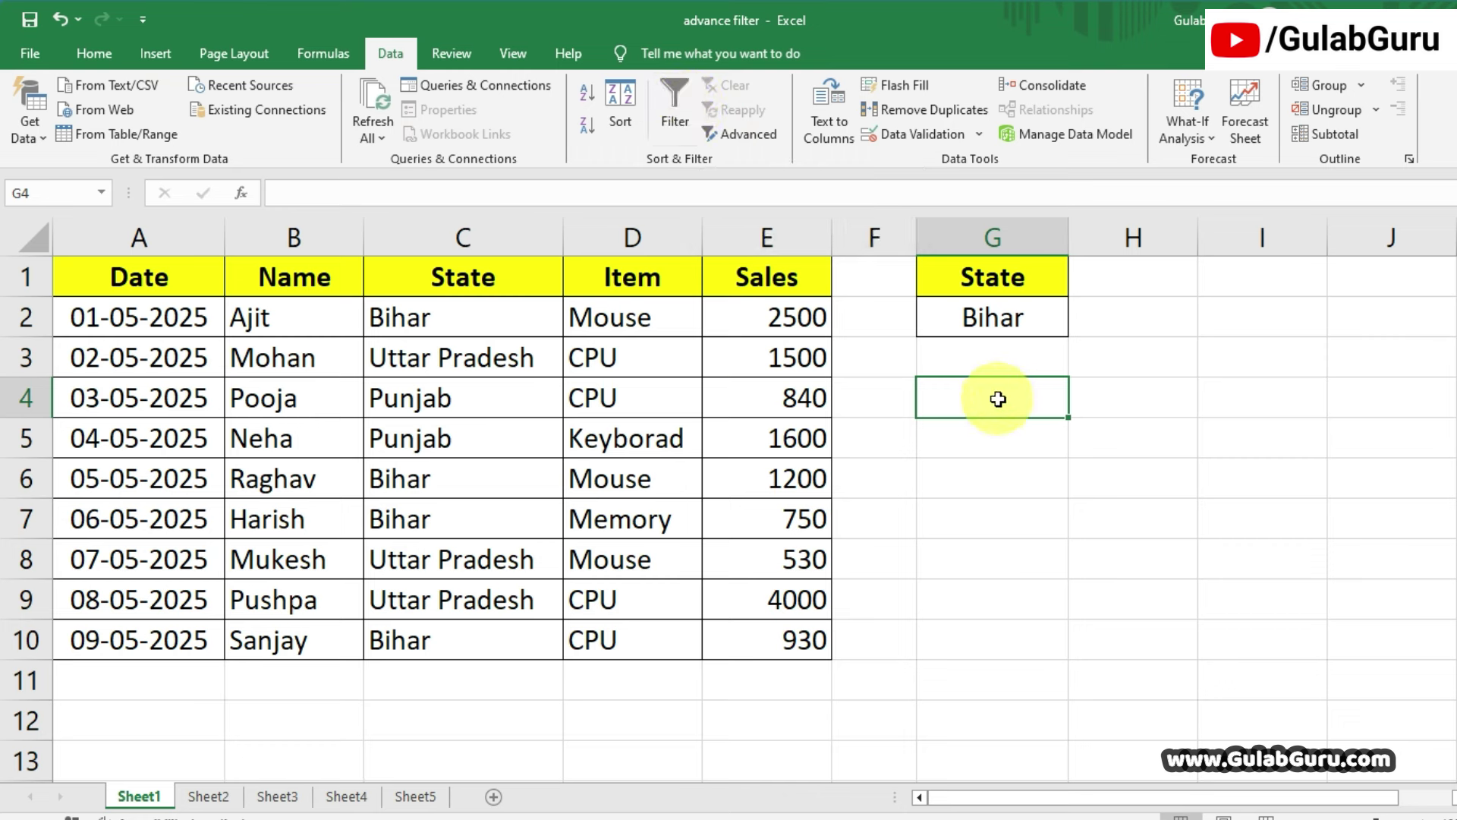
Start an Advanced Filter on the Sheet1 sales table with A1:E10 as the list range.
{"action": "left_click_drag", "start_coordinate": [958, 287], "coordinate": [983, 334]}
{"action": "left_click", "coordinate": [971, 408]}
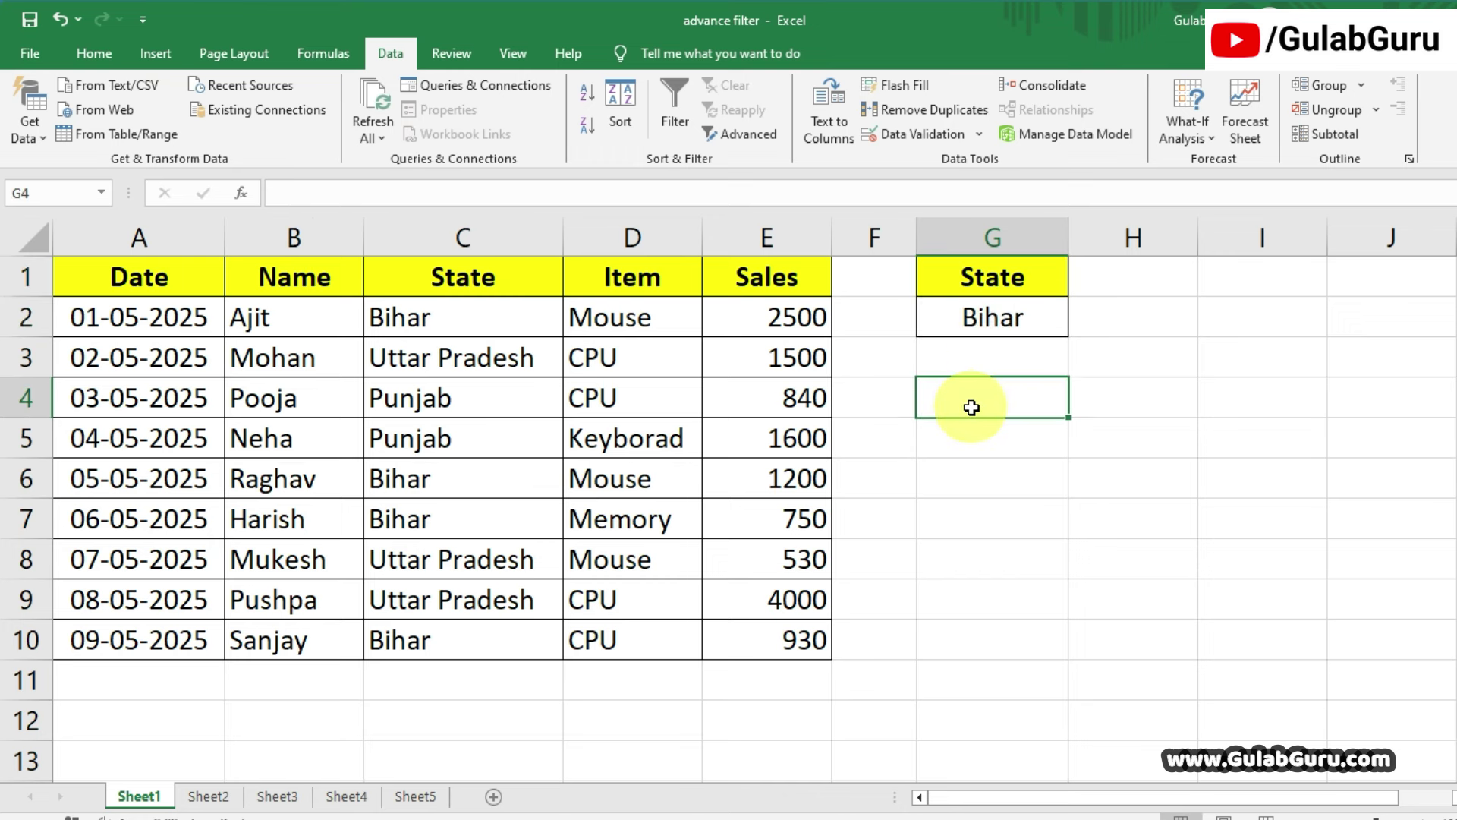
{"action": "left_click", "coordinate": [967, 322]}
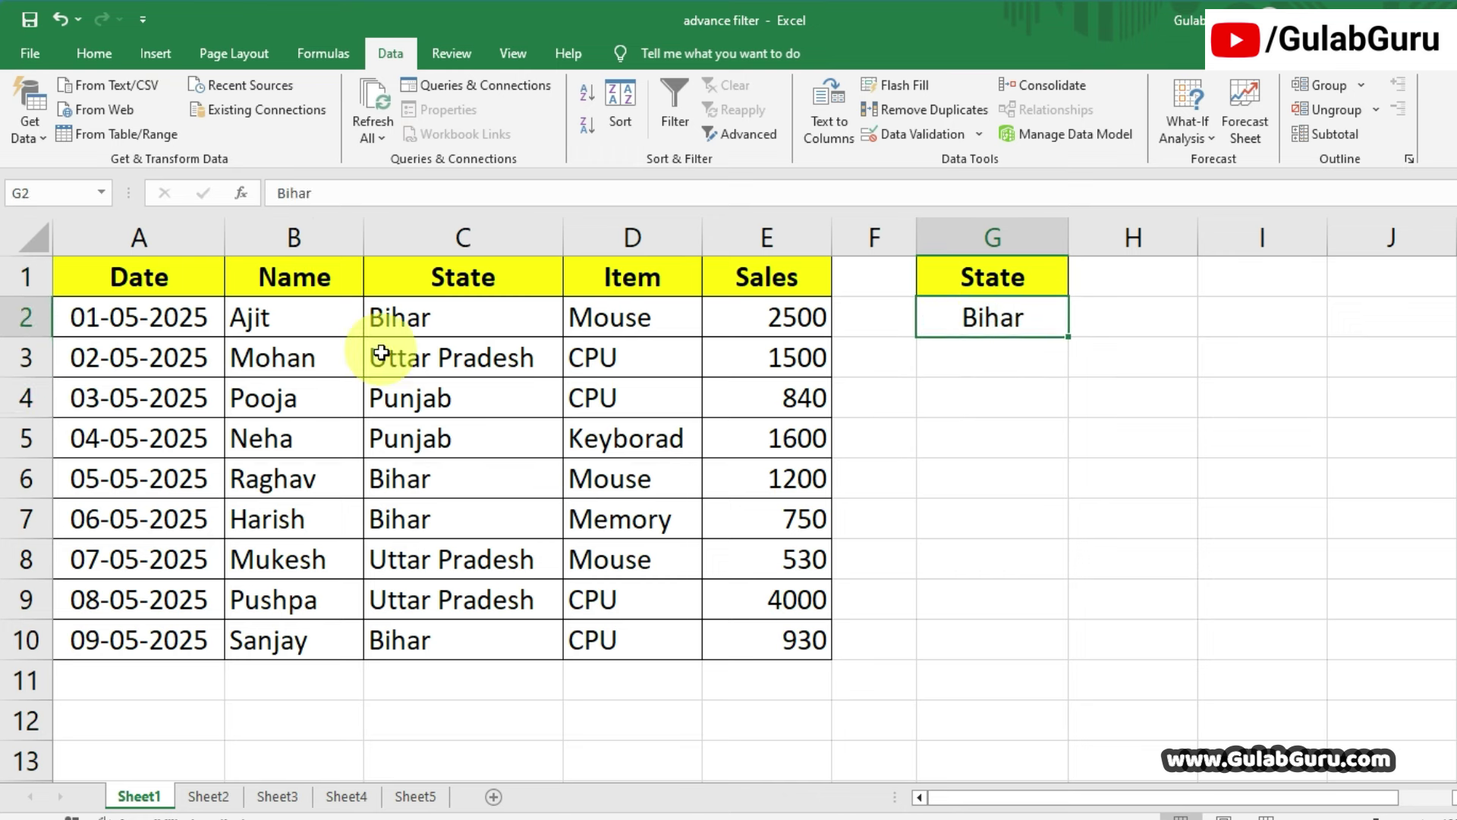
{"action": "left_click", "coordinate": [1006, 406]}
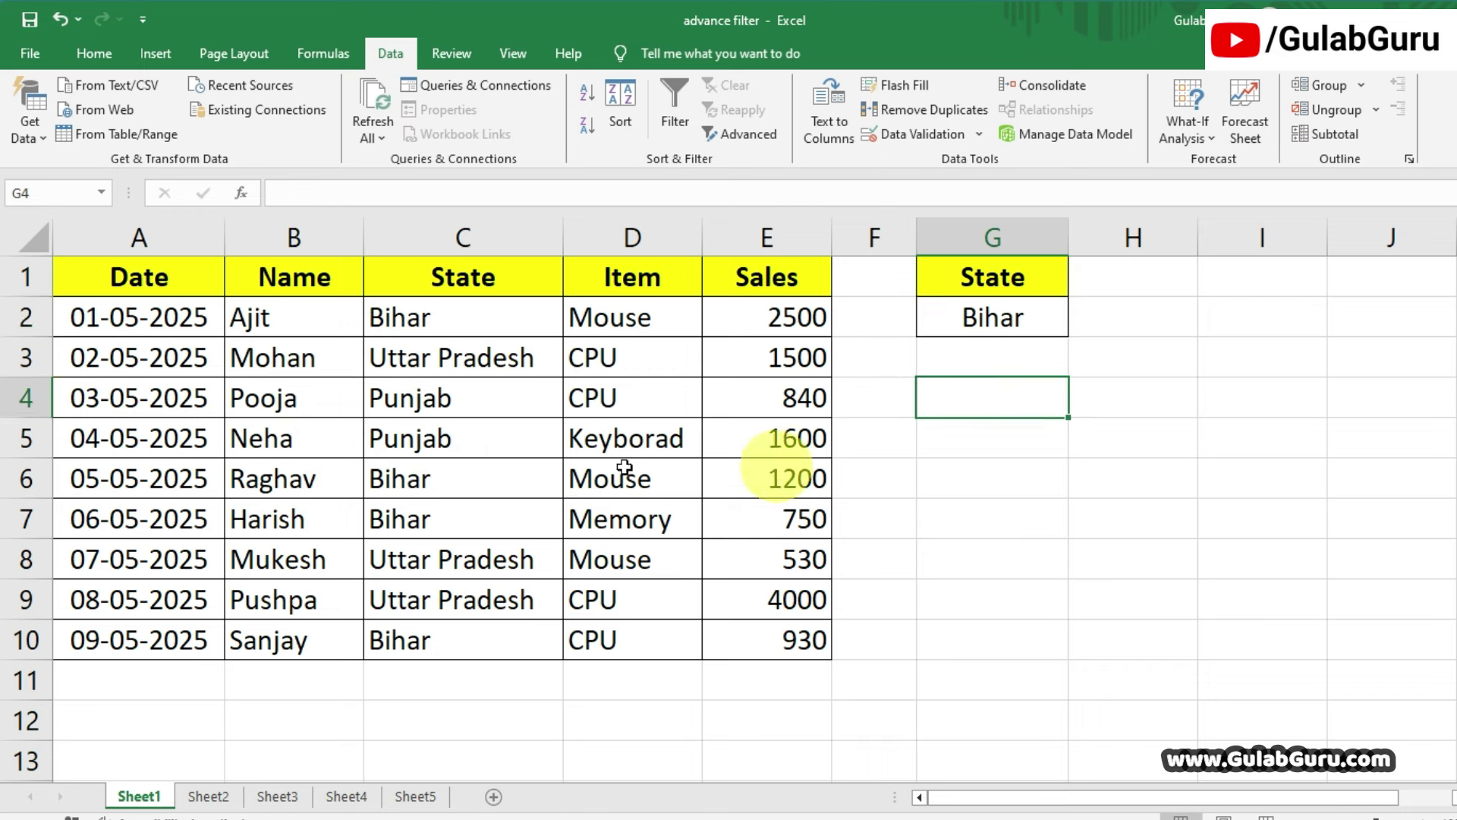
{"action": "left_click", "coordinate": [542, 396]}
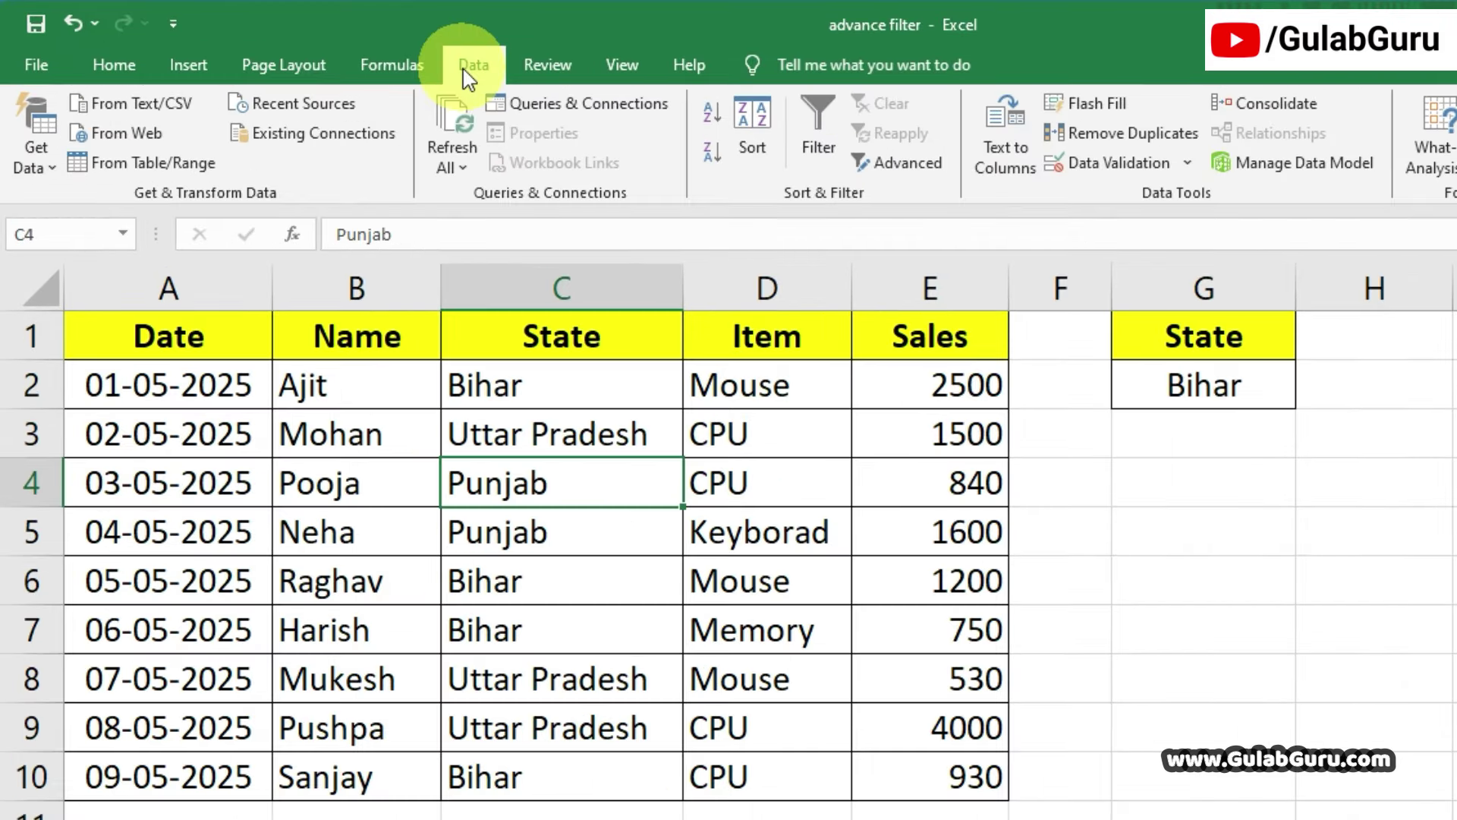
{"action": "left_click", "coordinate": [911, 167]}
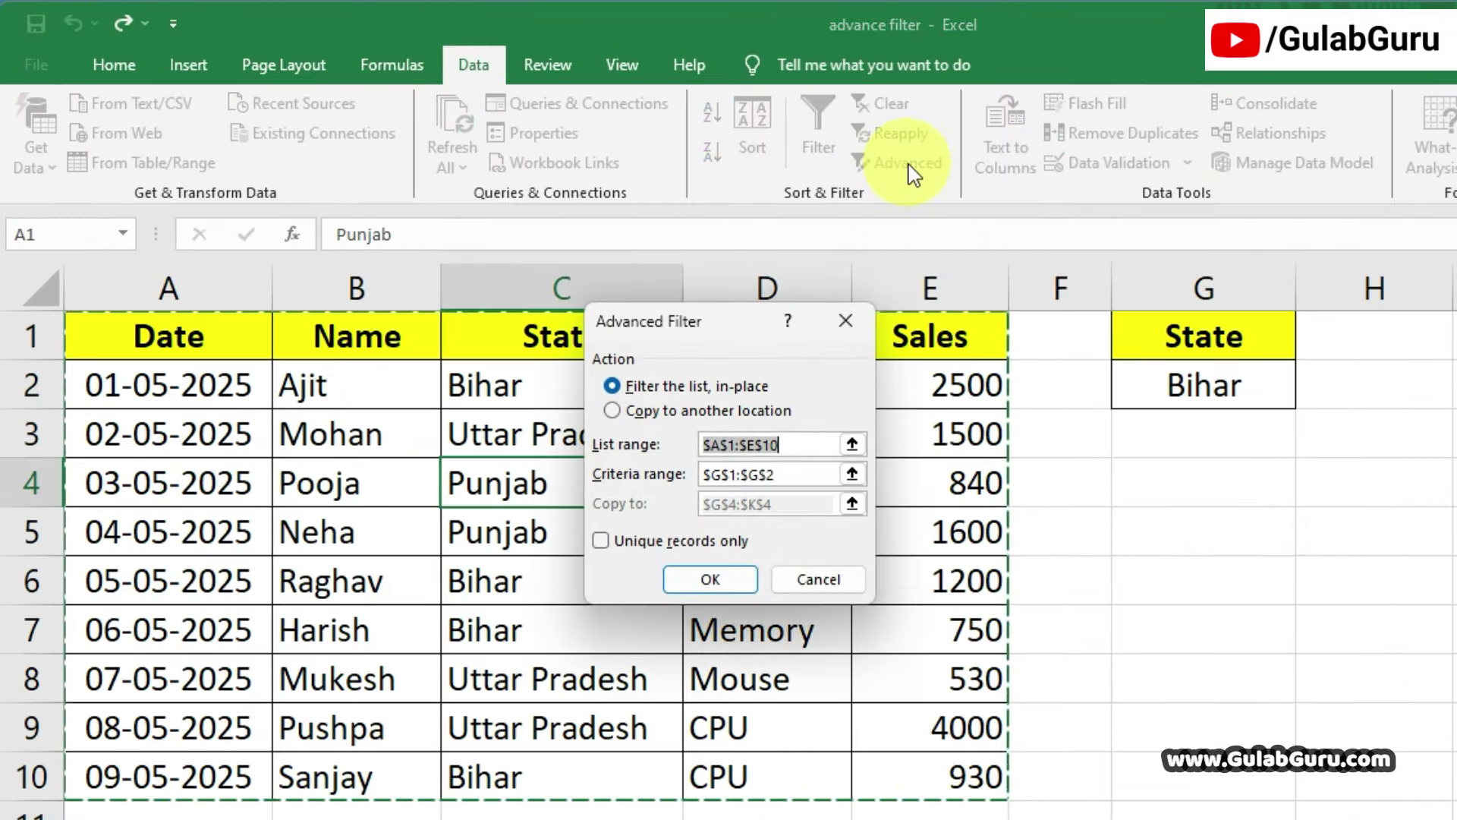
{"action": "left_click_drag", "start_coordinate": [732, 327], "coordinate": [1151, 294]}
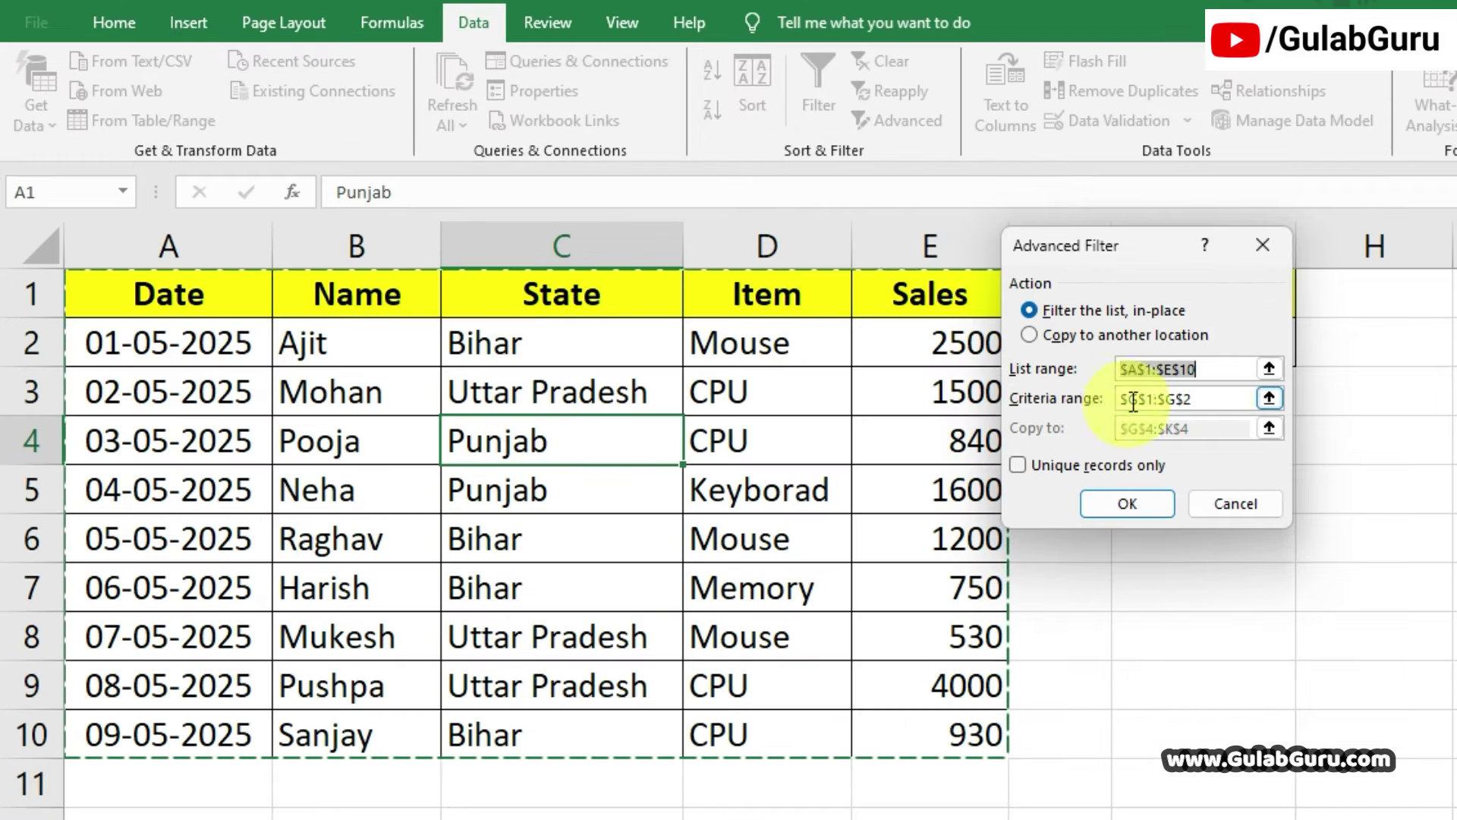
{"action": "left_click_drag", "start_coordinate": [1210, 369], "coordinate": [1099, 369]}
{"action": "key", "text": "BackSpace"}
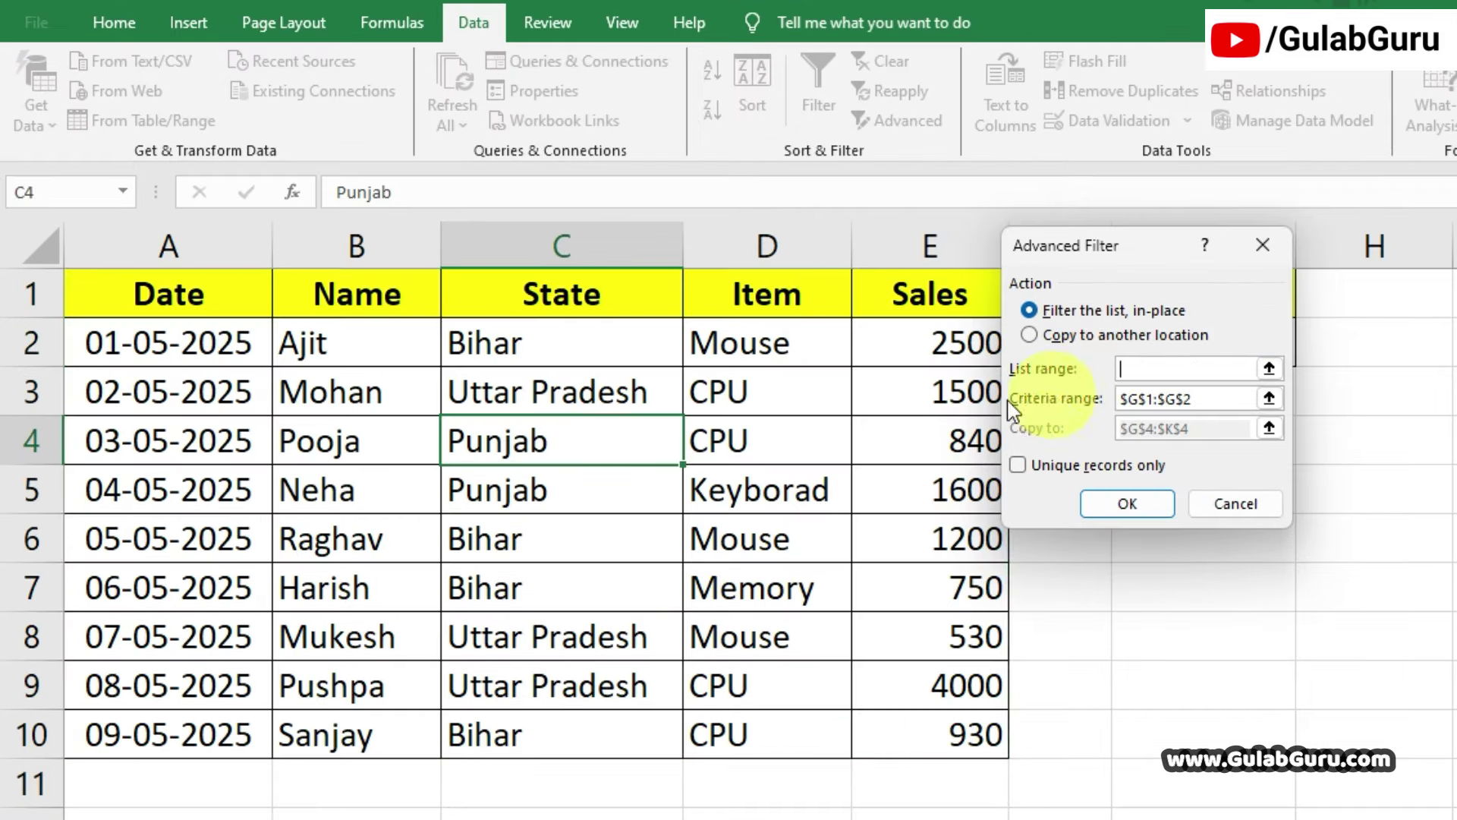
{"action": "left_click_drag", "start_coordinate": [244, 313], "coordinate": [908, 736]}
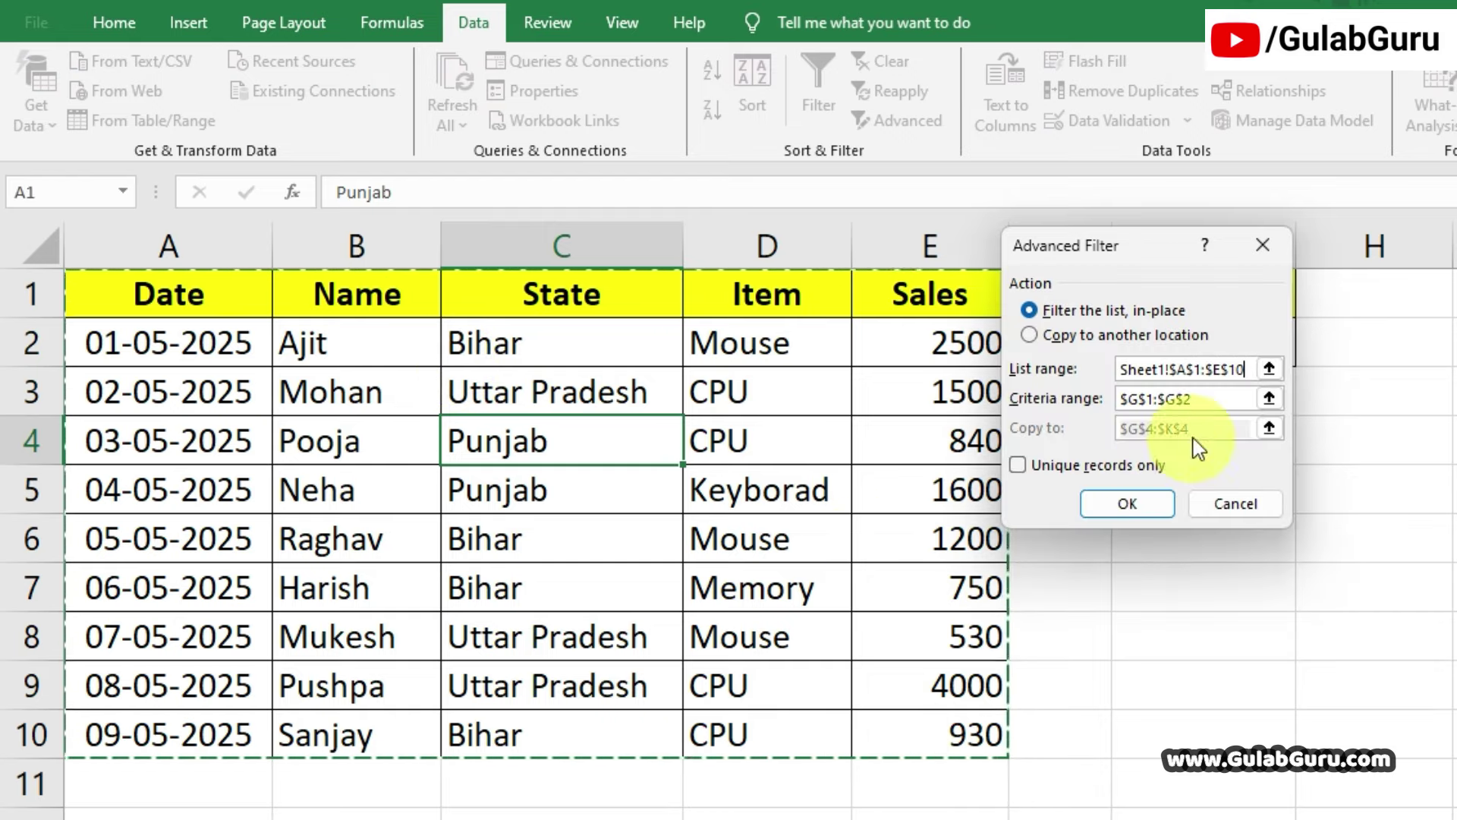
Set the criteria range to the State criterion for Bihar in G1:G2.
{"action": "left_click_drag", "start_coordinate": [1160, 254], "coordinate": [856, 291]}
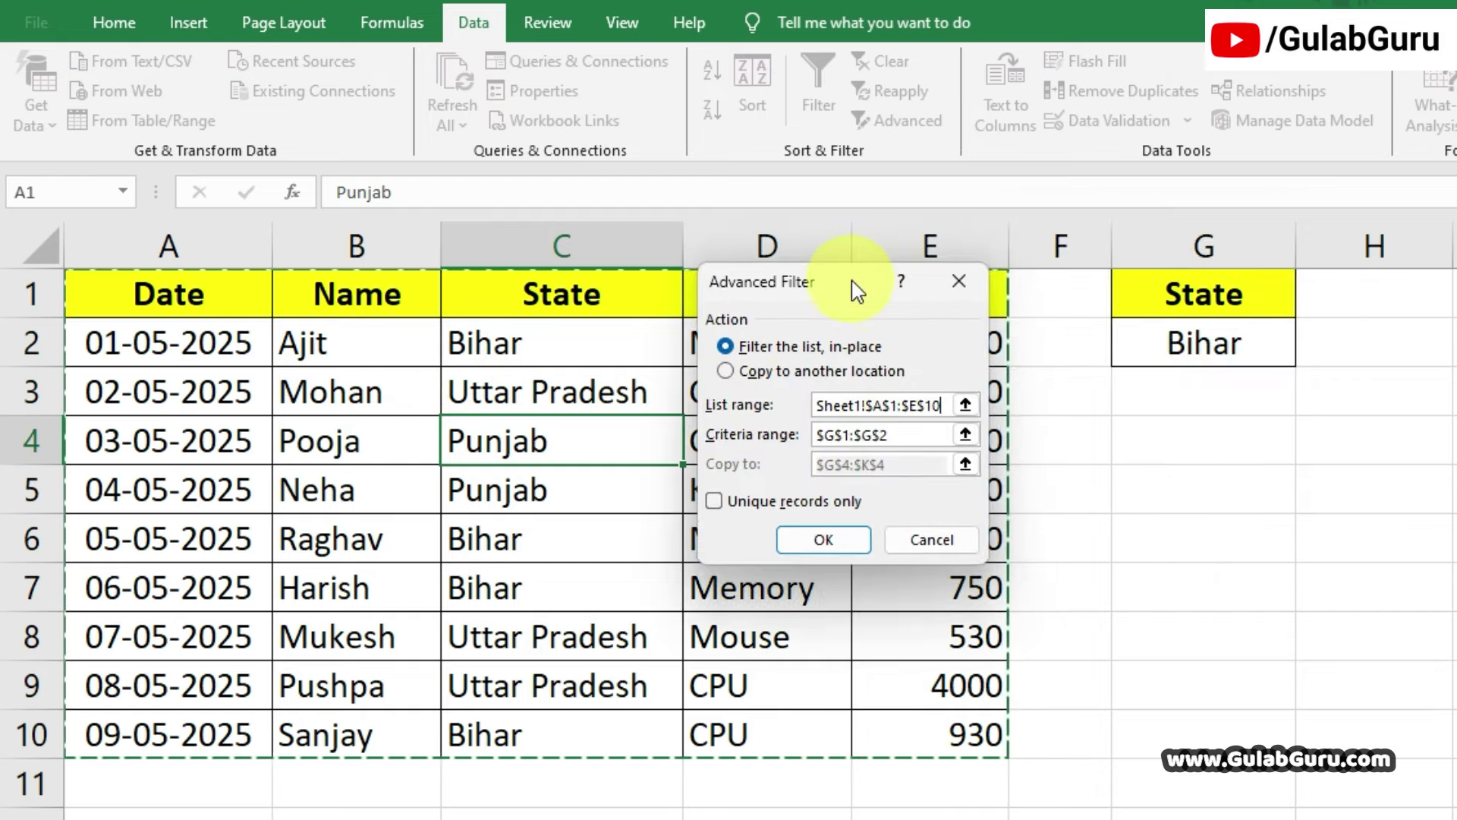
{"action": "left_click", "coordinate": [911, 437]}
{"action": "left_click_drag", "start_coordinate": [892, 435], "coordinate": [826, 437]}
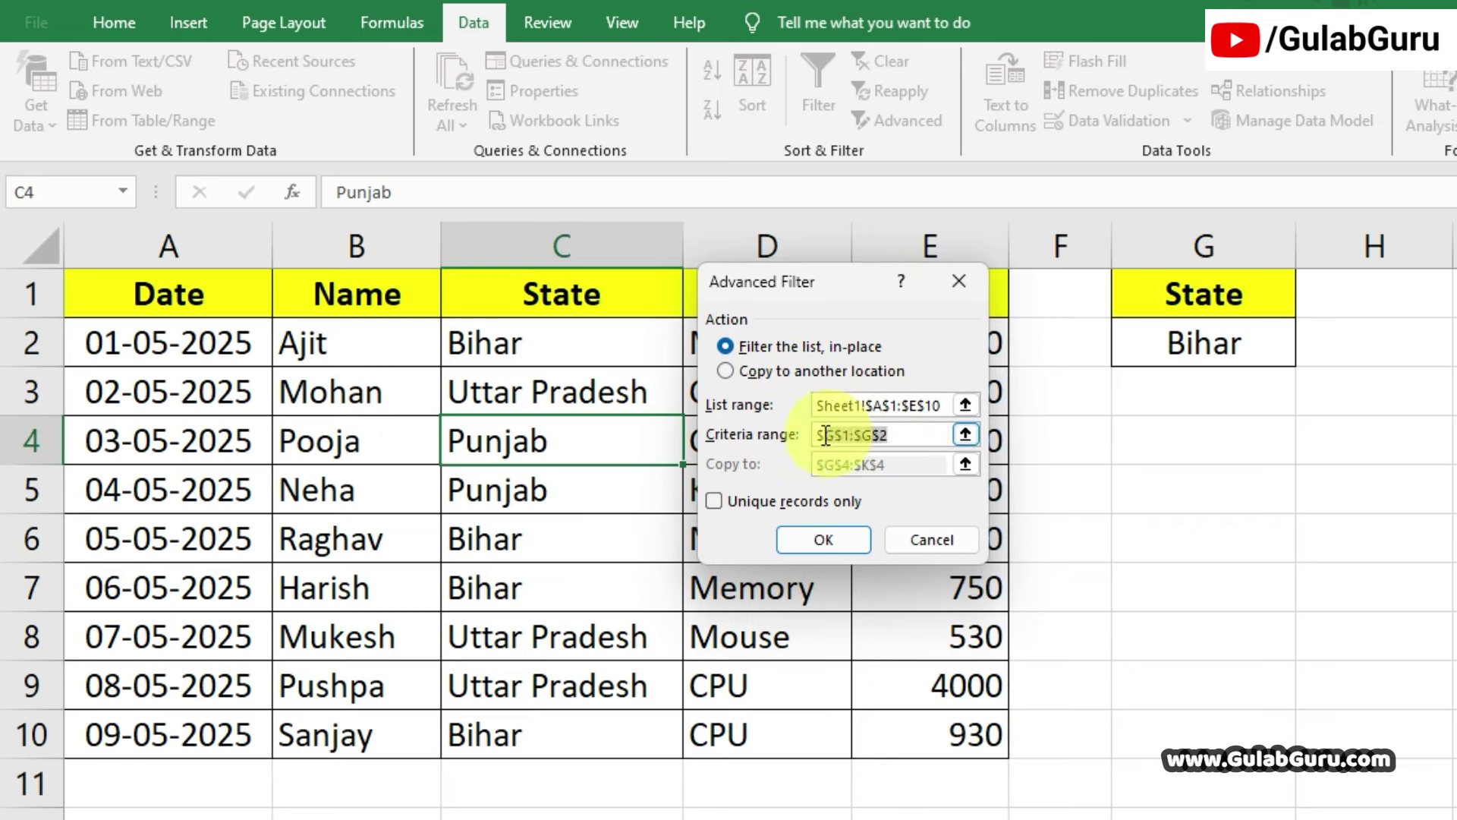
{"action": "key", "text": "BackSpace"}
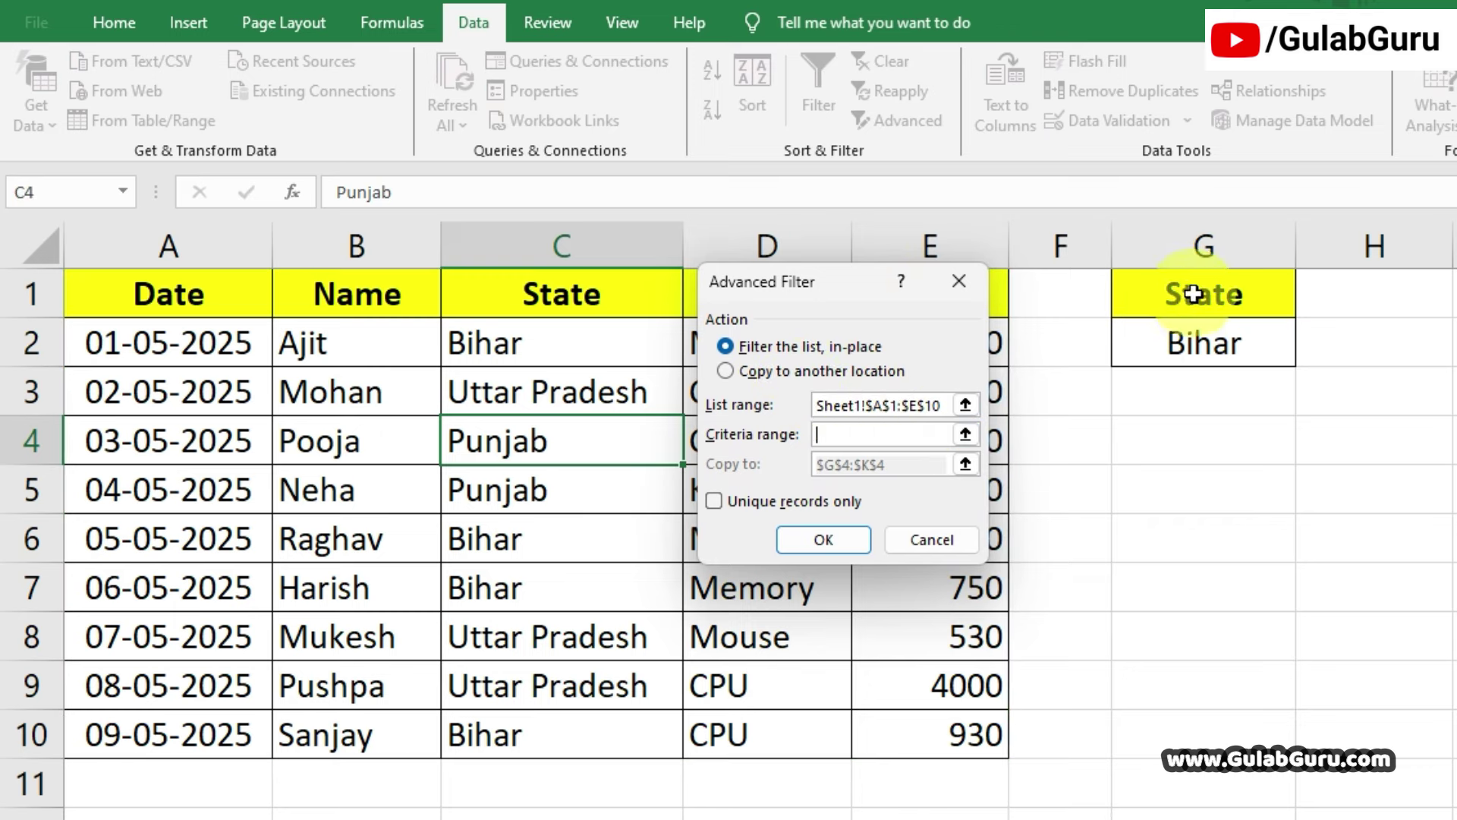
{"action": "left_click_drag", "start_coordinate": [1194, 294], "coordinate": [1198, 336]}
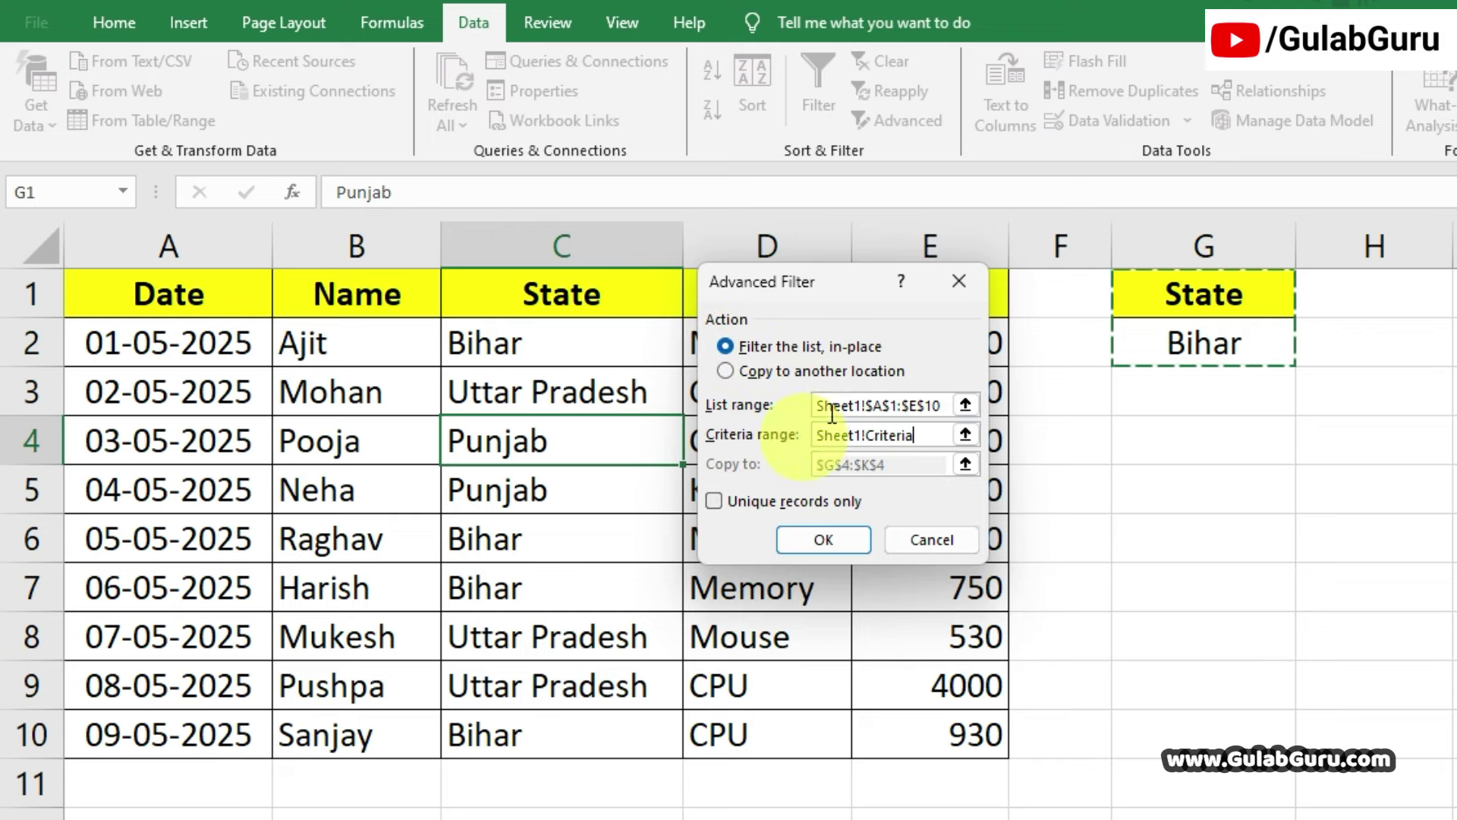
Choose to copy the filtered rows to another location at G4 on Sheet1, and run the Advanced Filter.
{"action": "left_click", "coordinate": [727, 372]}
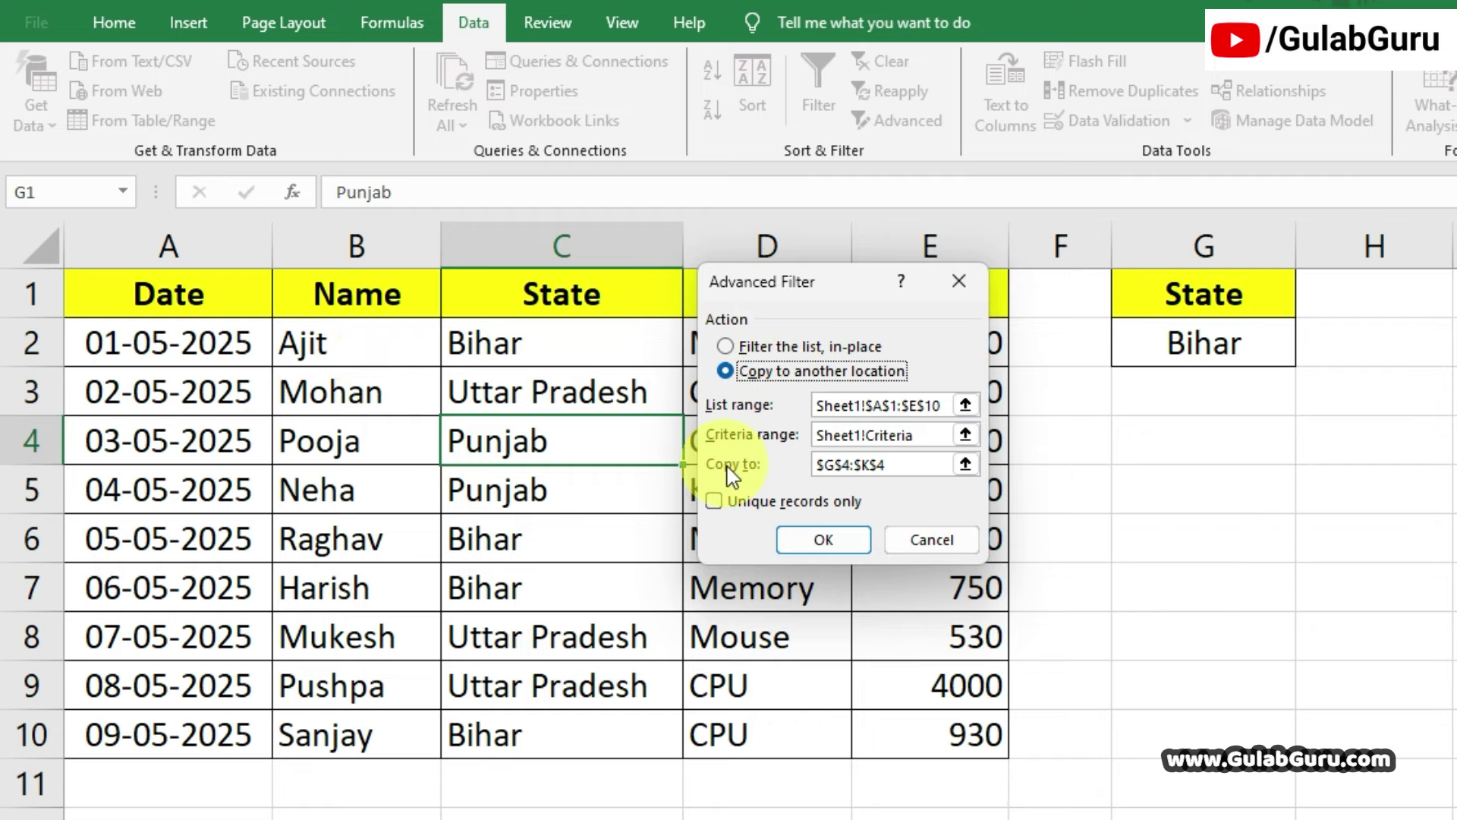
{"action": "left_click", "coordinate": [884, 465]}
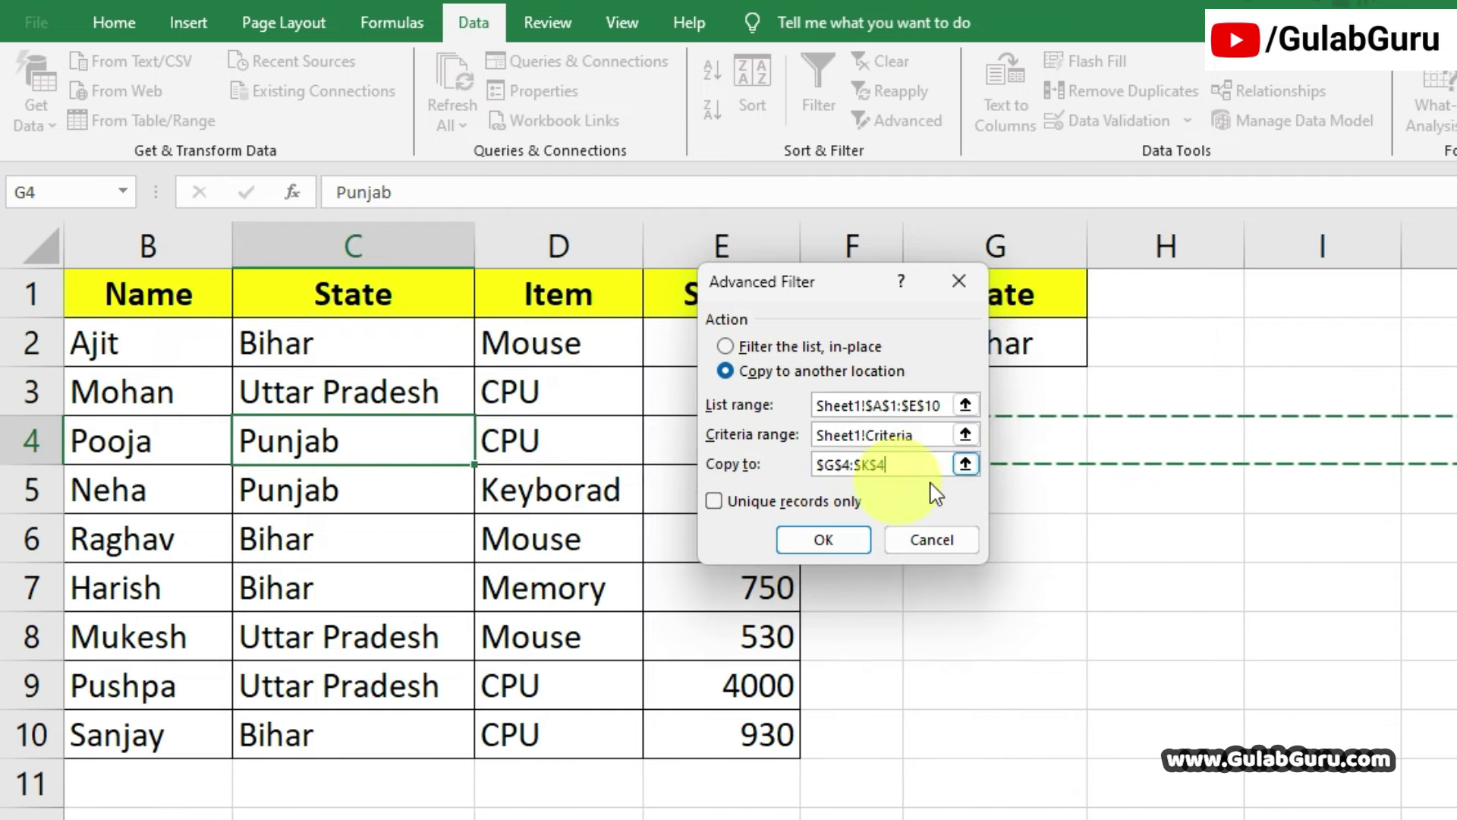
{"action": "key", "text": "BackSpace"}
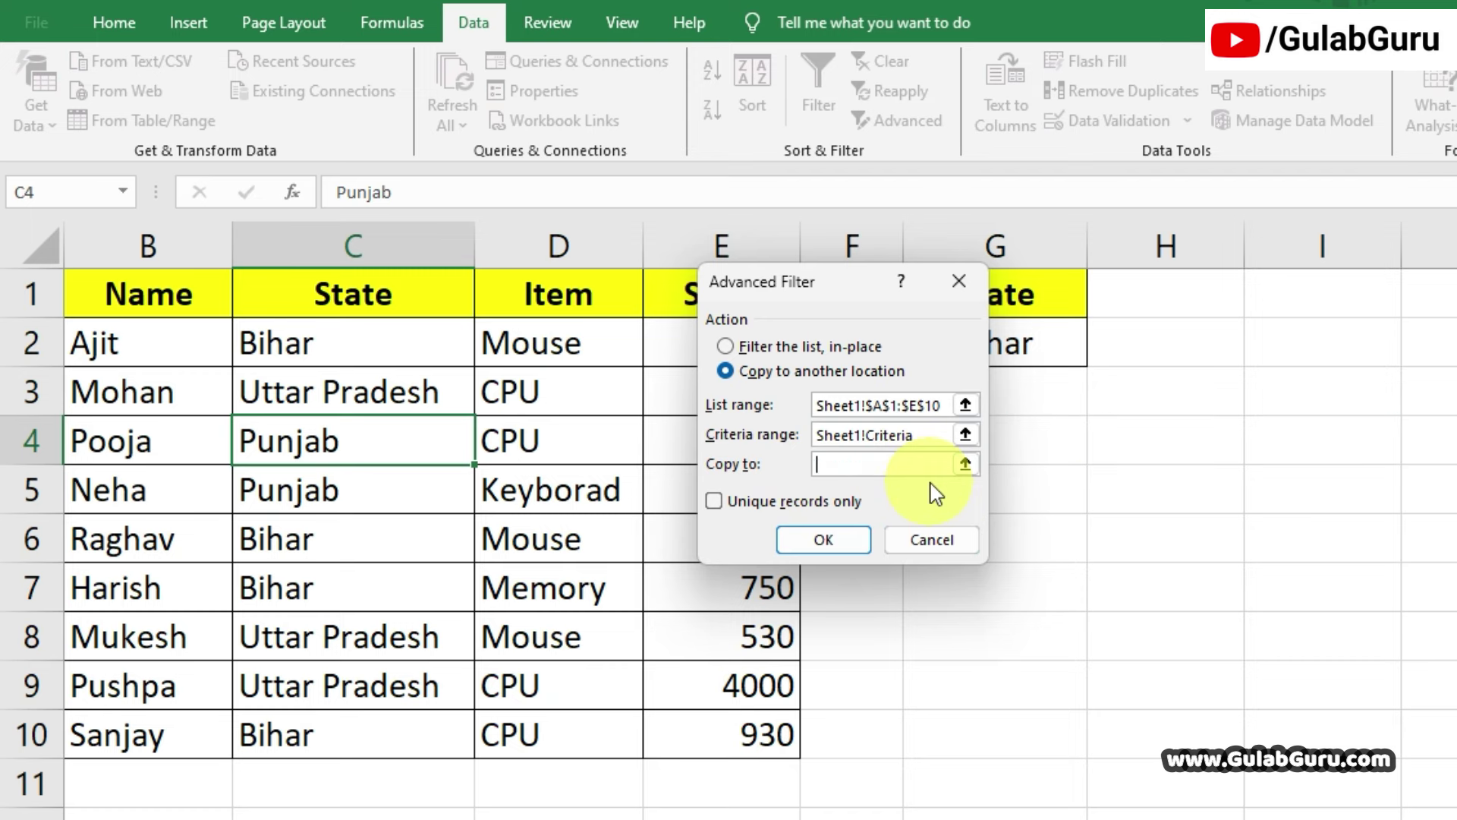
{"action": "left_click", "coordinate": [958, 433]}
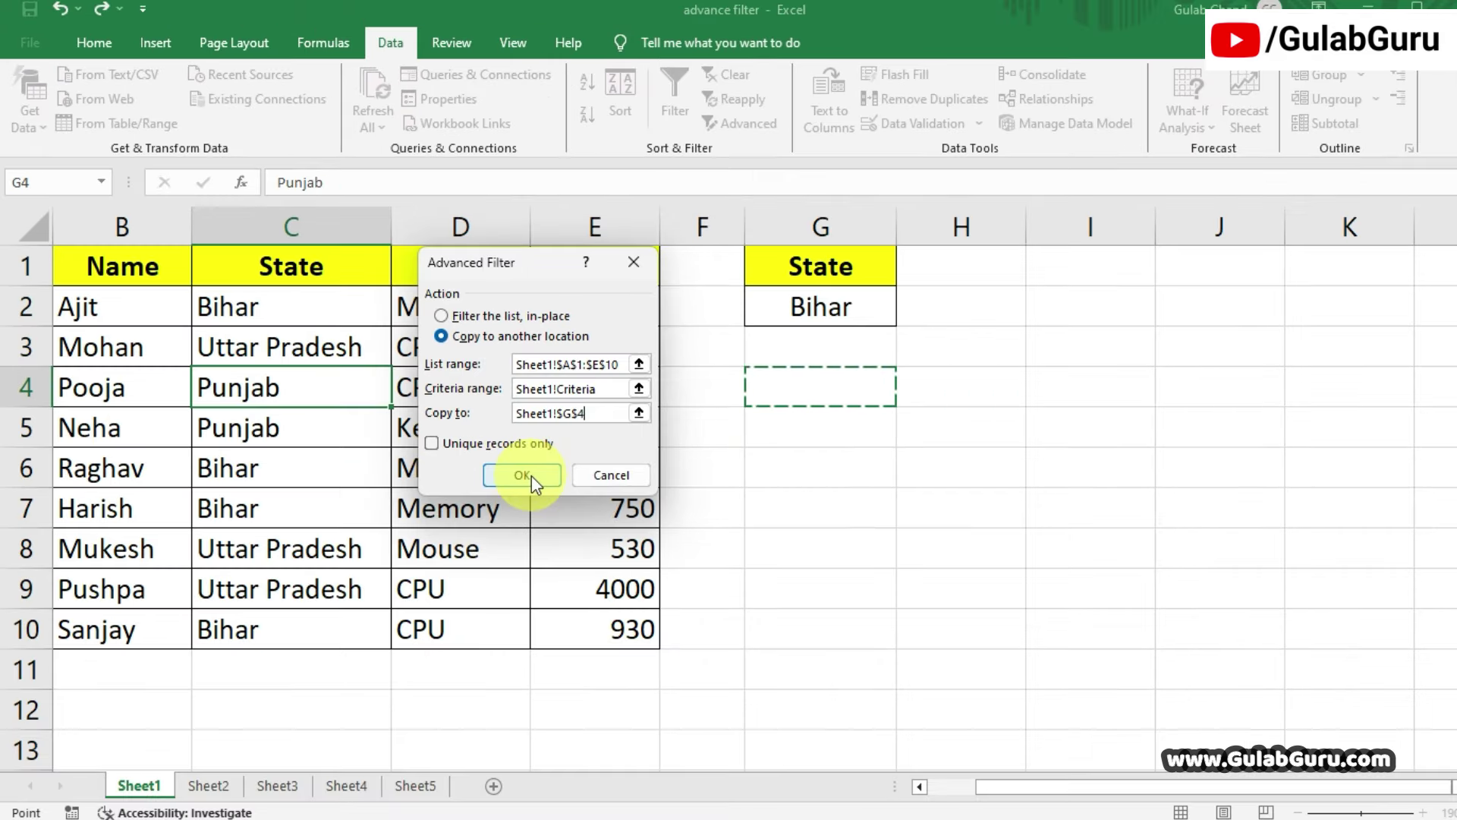
{"action": "left_click", "coordinate": [522, 475]}
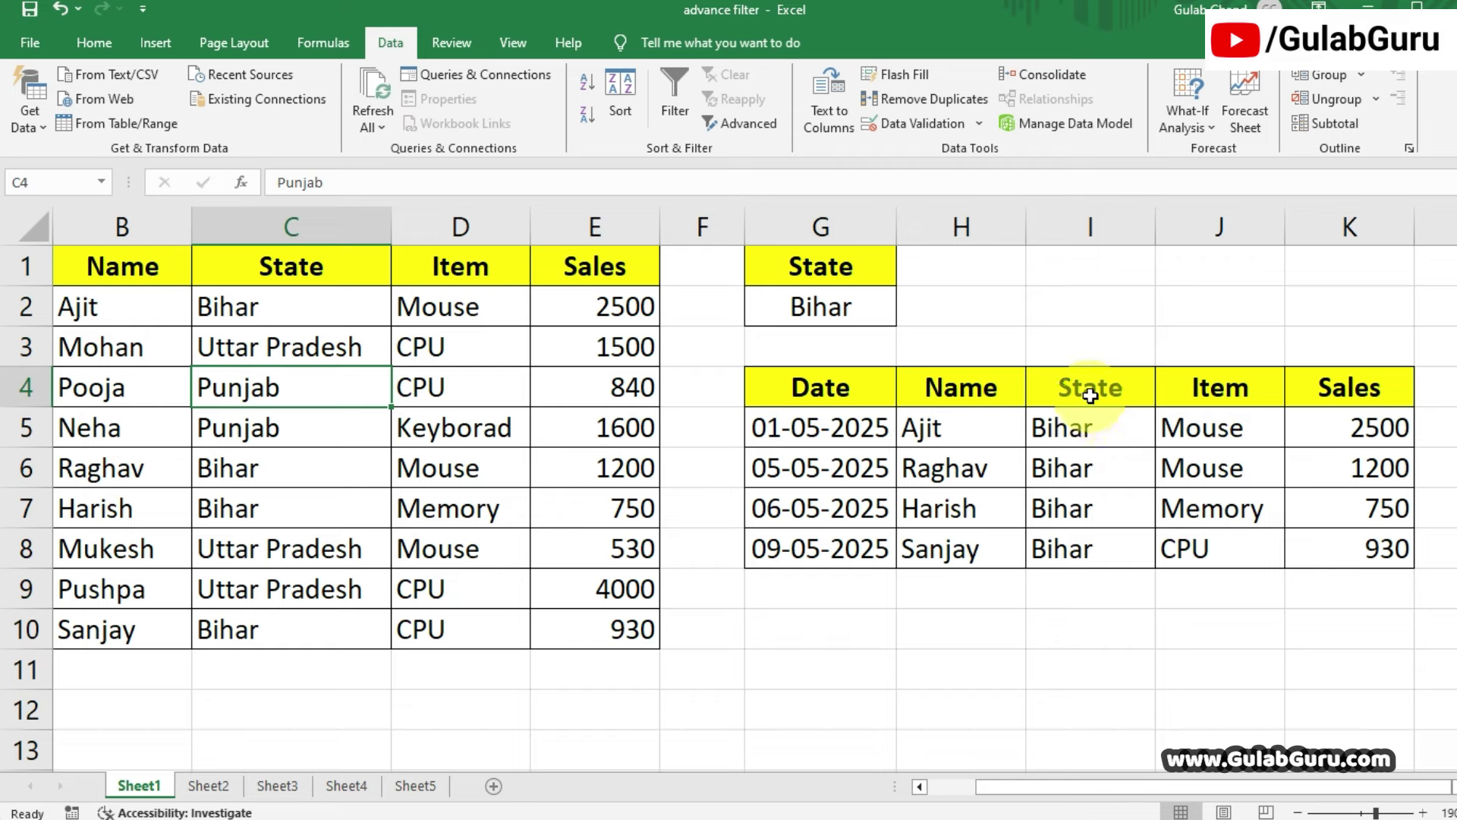
Review the rows copied below the criteria on Sheet1, and the State and Item criteria on Sheet2.
{"action": "left_click_drag", "start_coordinate": [1080, 384], "coordinate": [1073, 536]}
{"action": "left_click_drag", "start_coordinate": [825, 384], "coordinate": [1355, 558]}
{"action": "left_click", "coordinate": [1178, 616]}
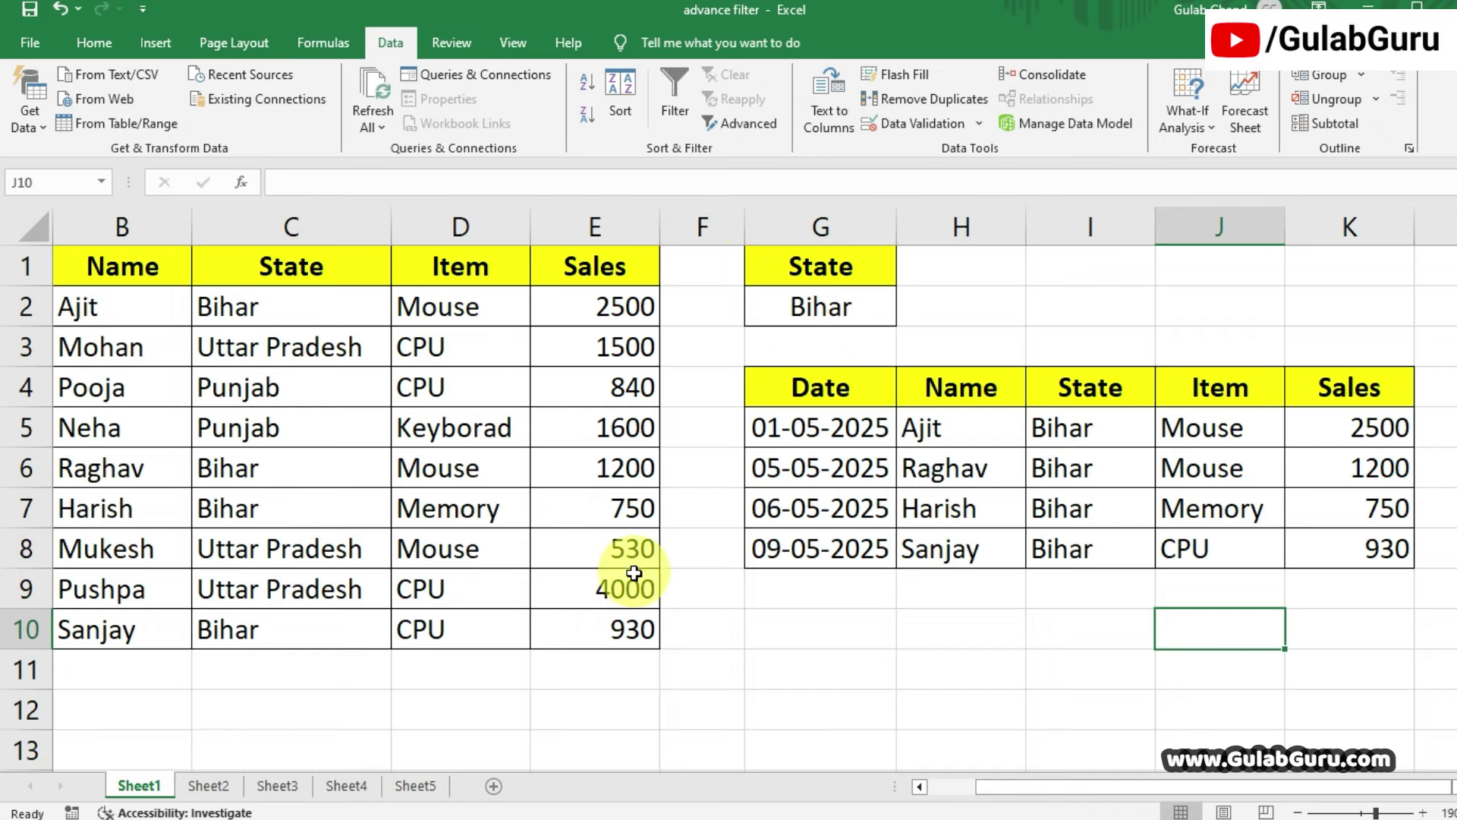
{"action": "left_click", "coordinate": [208, 785]}
{"action": "left_click_drag", "start_coordinate": [1011, 270], "coordinate": [1018, 302]}
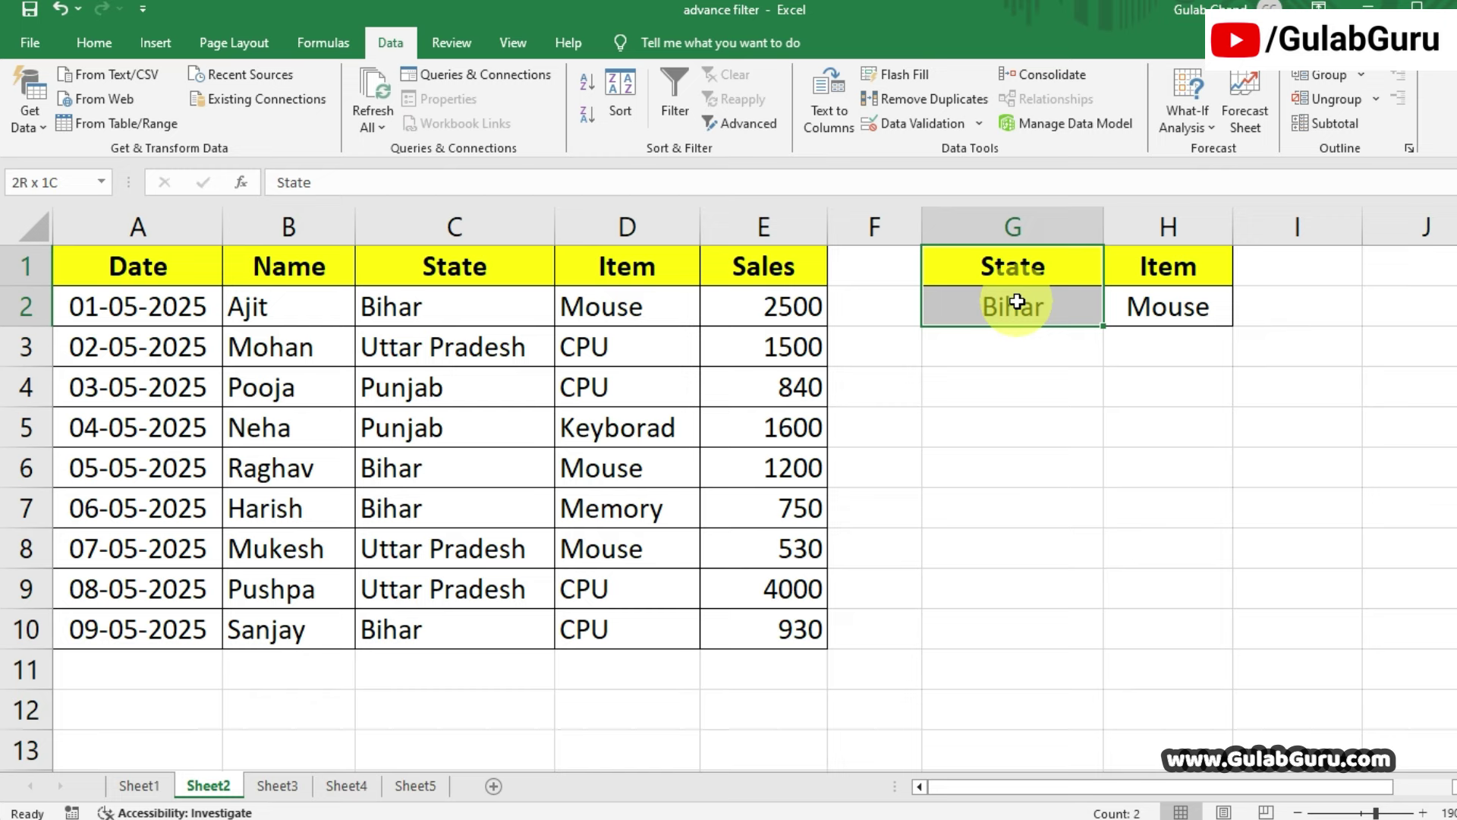
{"action": "left_click", "coordinate": [1049, 438]}
{"action": "left_click_drag", "start_coordinate": [1138, 270], "coordinate": [1141, 305]}
{"action": "left_click", "coordinate": [1166, 414]}
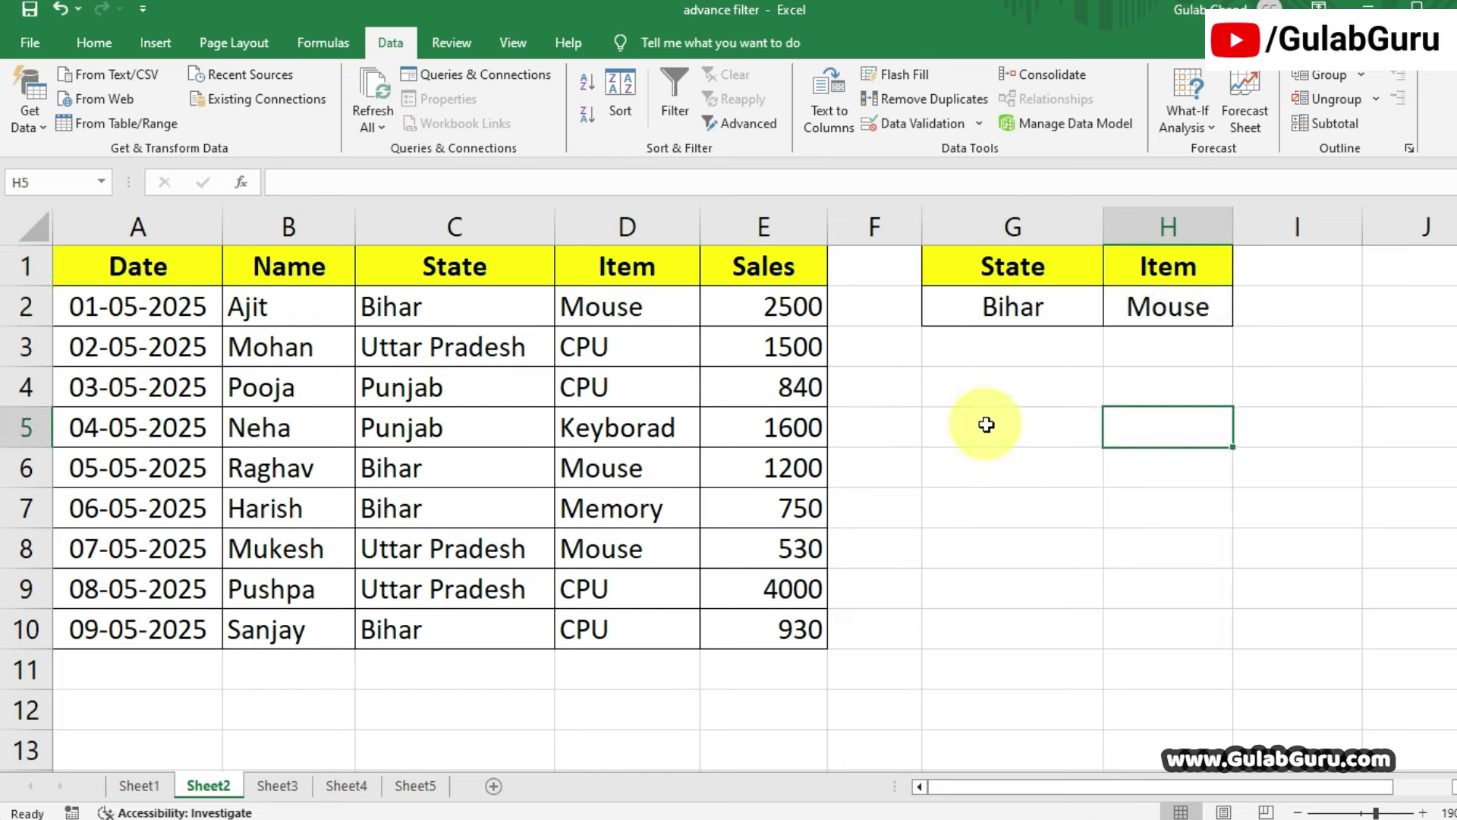
Start an Advanced Filter on the Sheet2 sales table with A1:E10 as the list range.
{"action": "left_click", "coordinate": [484, 393]}
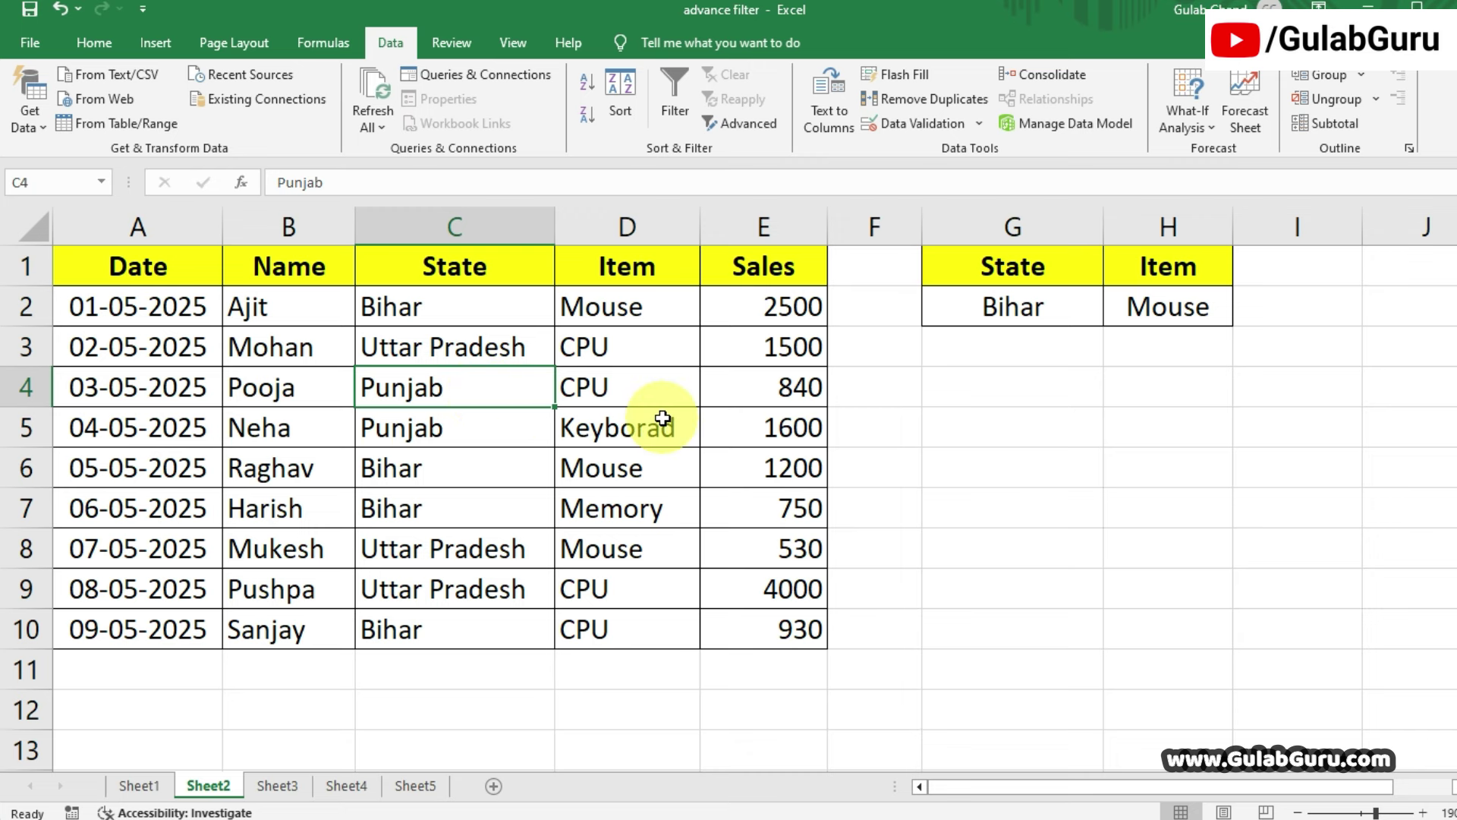
{"action": "left_click", "coordinate": [748, 124]}
{"action": "left_click_drag", "start_coordinate": [548, 268], "coordinate": [871, 263]}
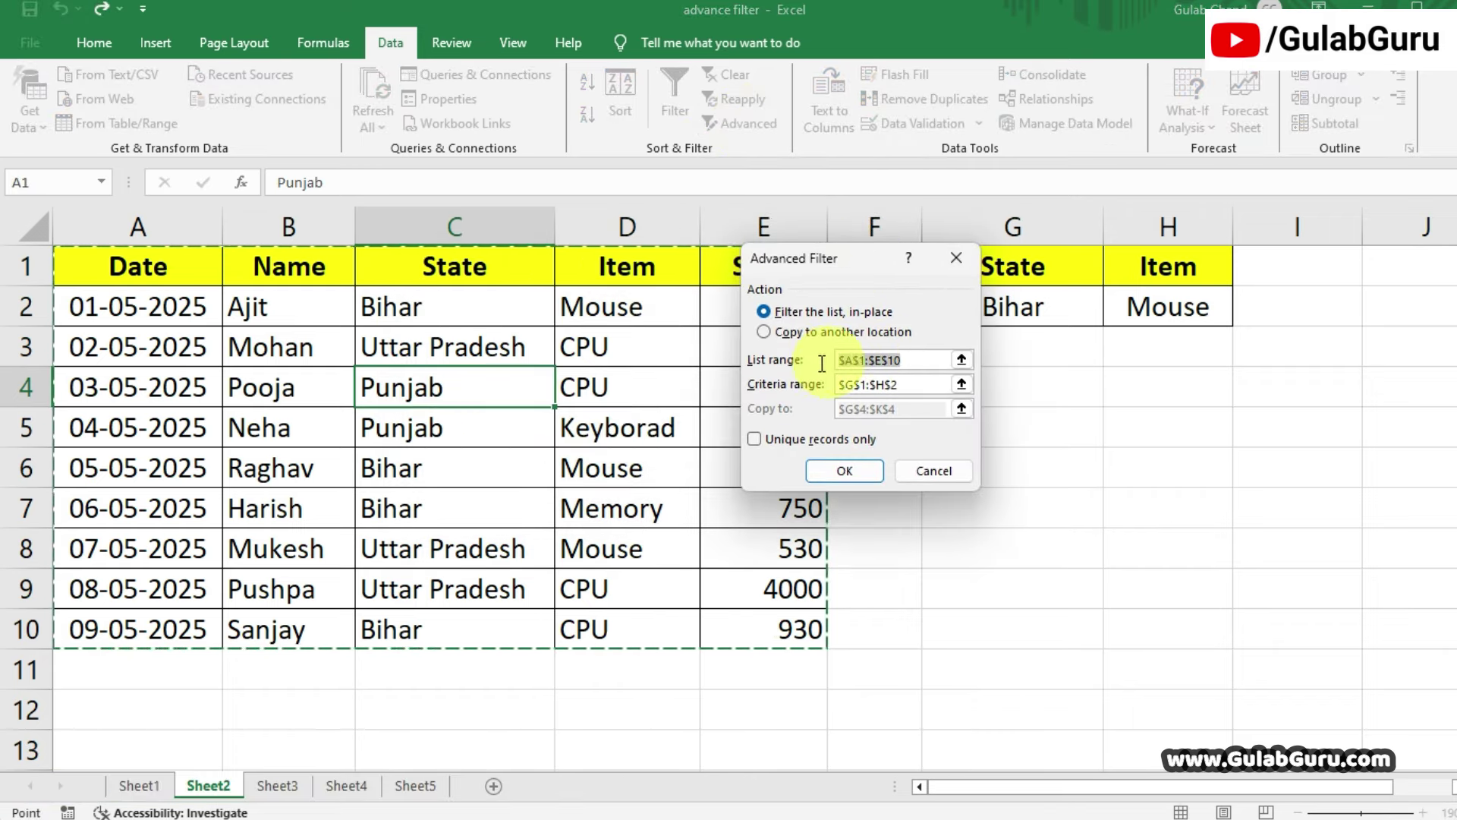
{"action": "key", "text": "BackSpace"}
{"action": "left_click_drag", "start_coordinate": [152, 275], "coordinate": [706, 611]}
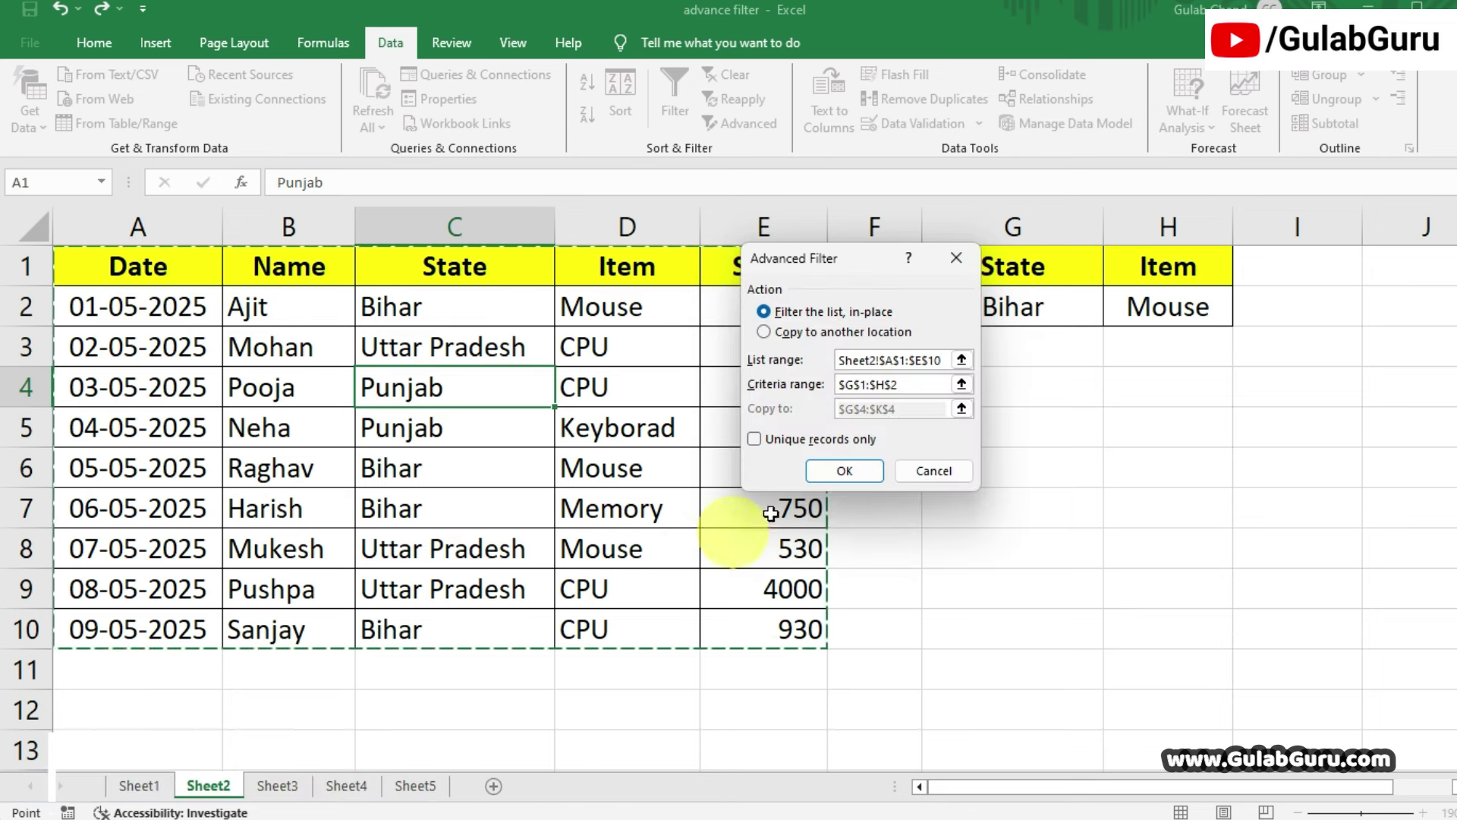
Set the criteria range to the State and Item criteria for Bihar and Mouse in G1:H2.
{"action": "left_click", "coordinate": [814, 388]}
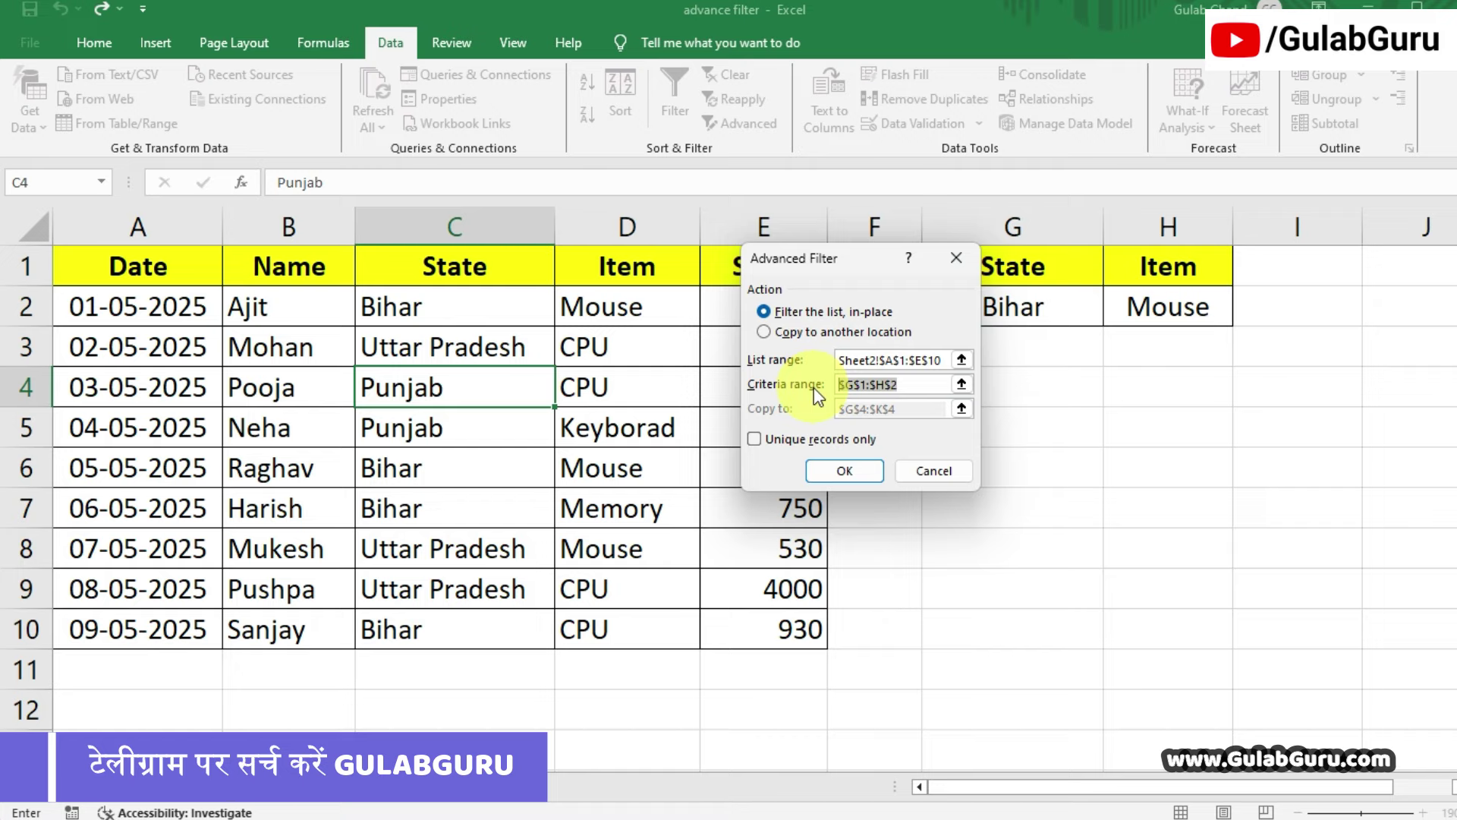
{"action": "left_click_drag", "start_coordinate": [877, 267], "coordinate": [711, 284]}
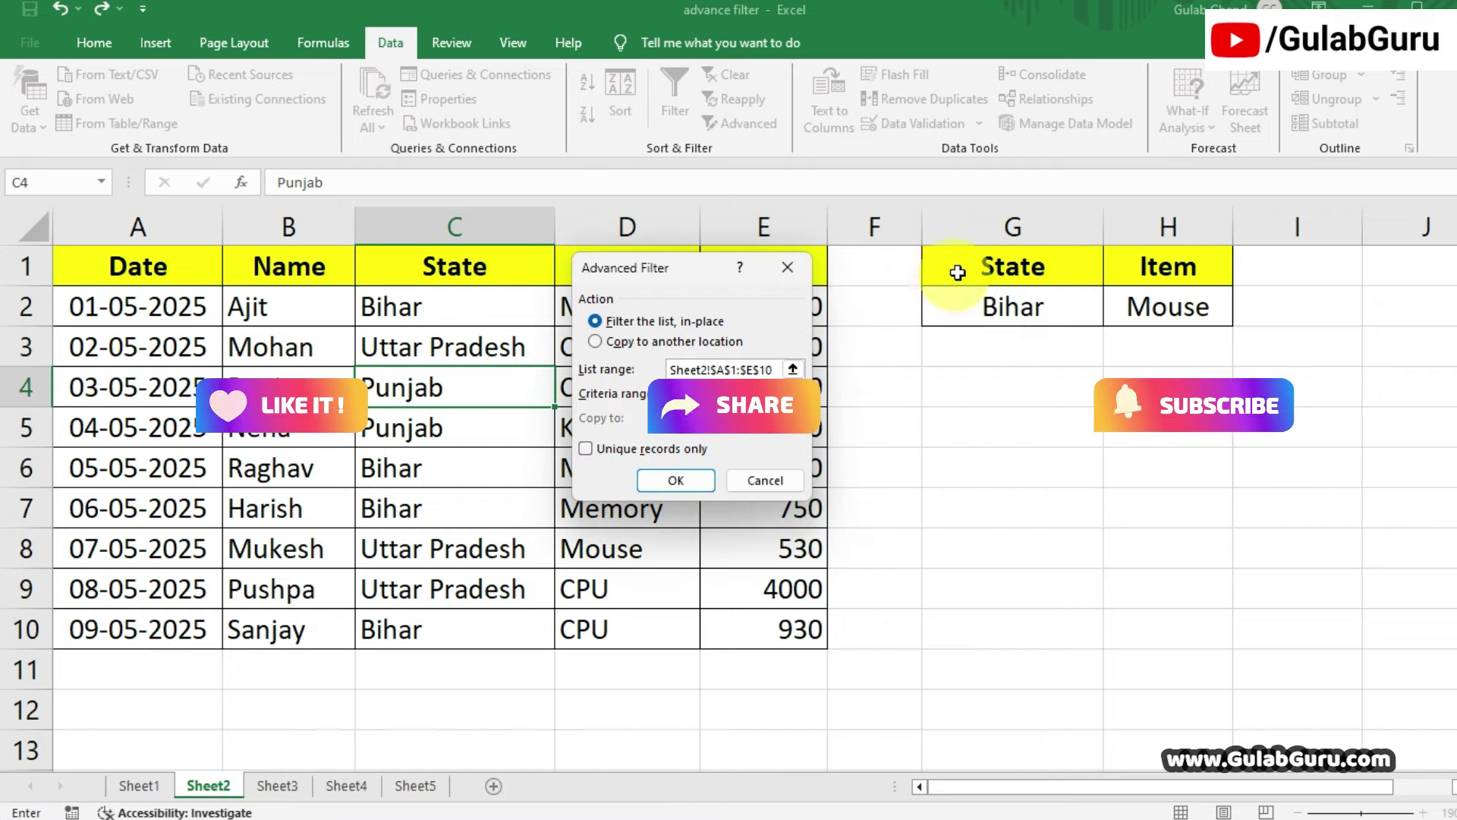
{"action": "left_click_drag", "start_coordinate": [957, 267], "coordinate": [1136, 306]}
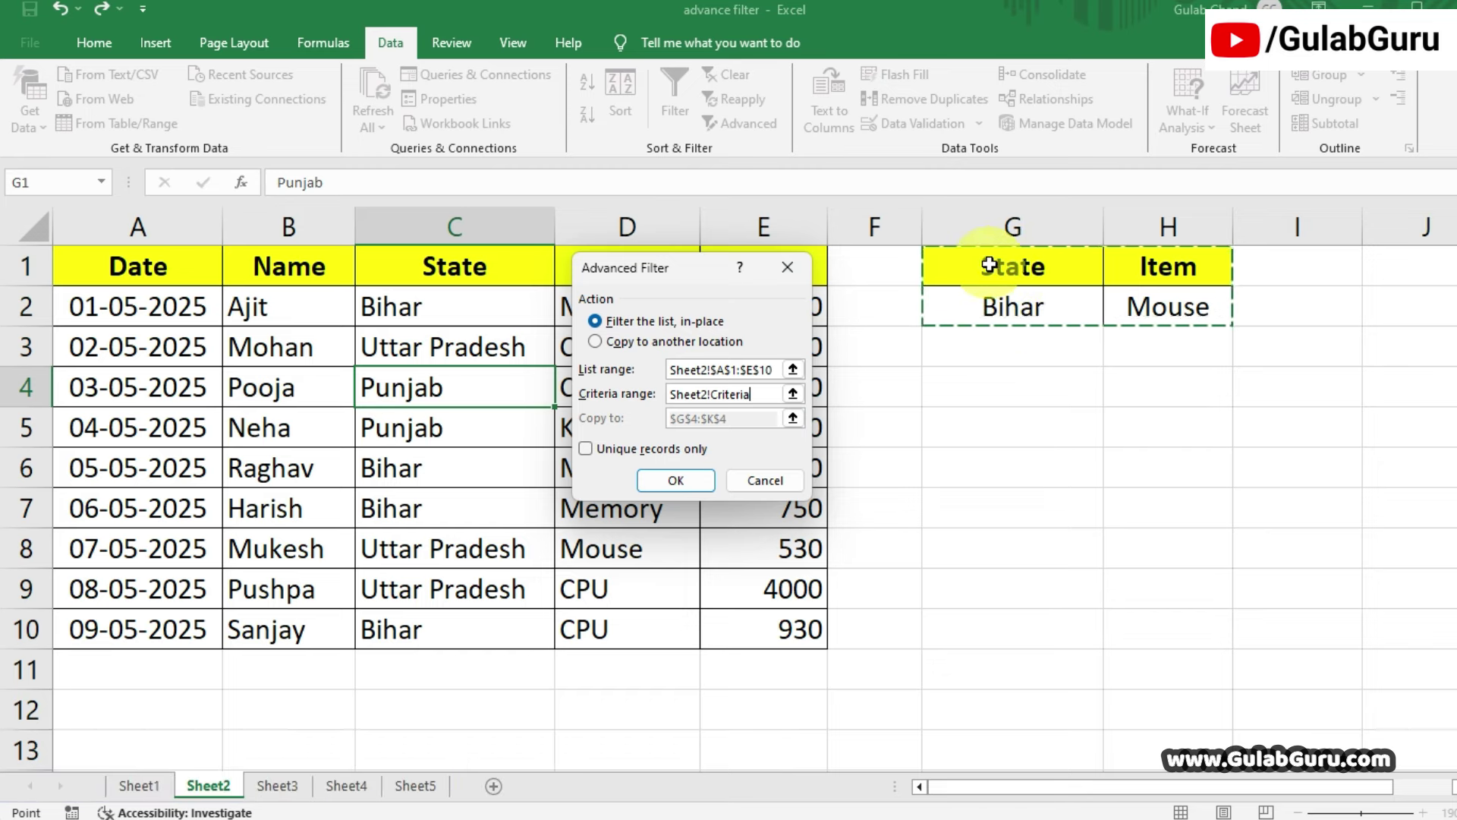
{"action": "left_click_drag", "start_coordinate": [990, 265], "coordinate": [1139, 306]}
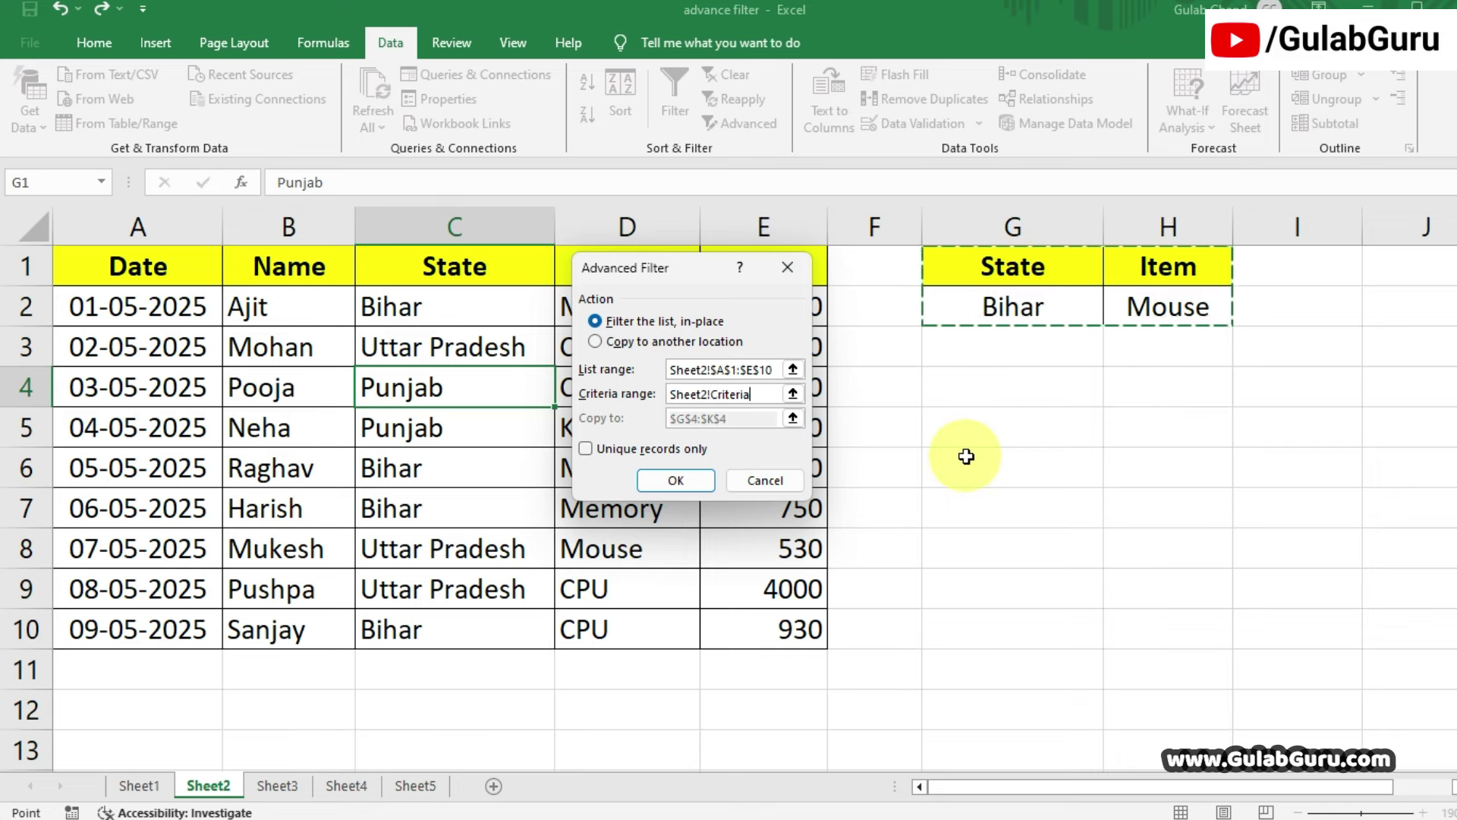
Choose to copy the filtered rows to another location at G4 on Sheet2, and run the Advanced Filter.
{"action": "left_click", "coordinate": [595, 341]}
{"action": "left_click", "coordinate": [678, 420]}
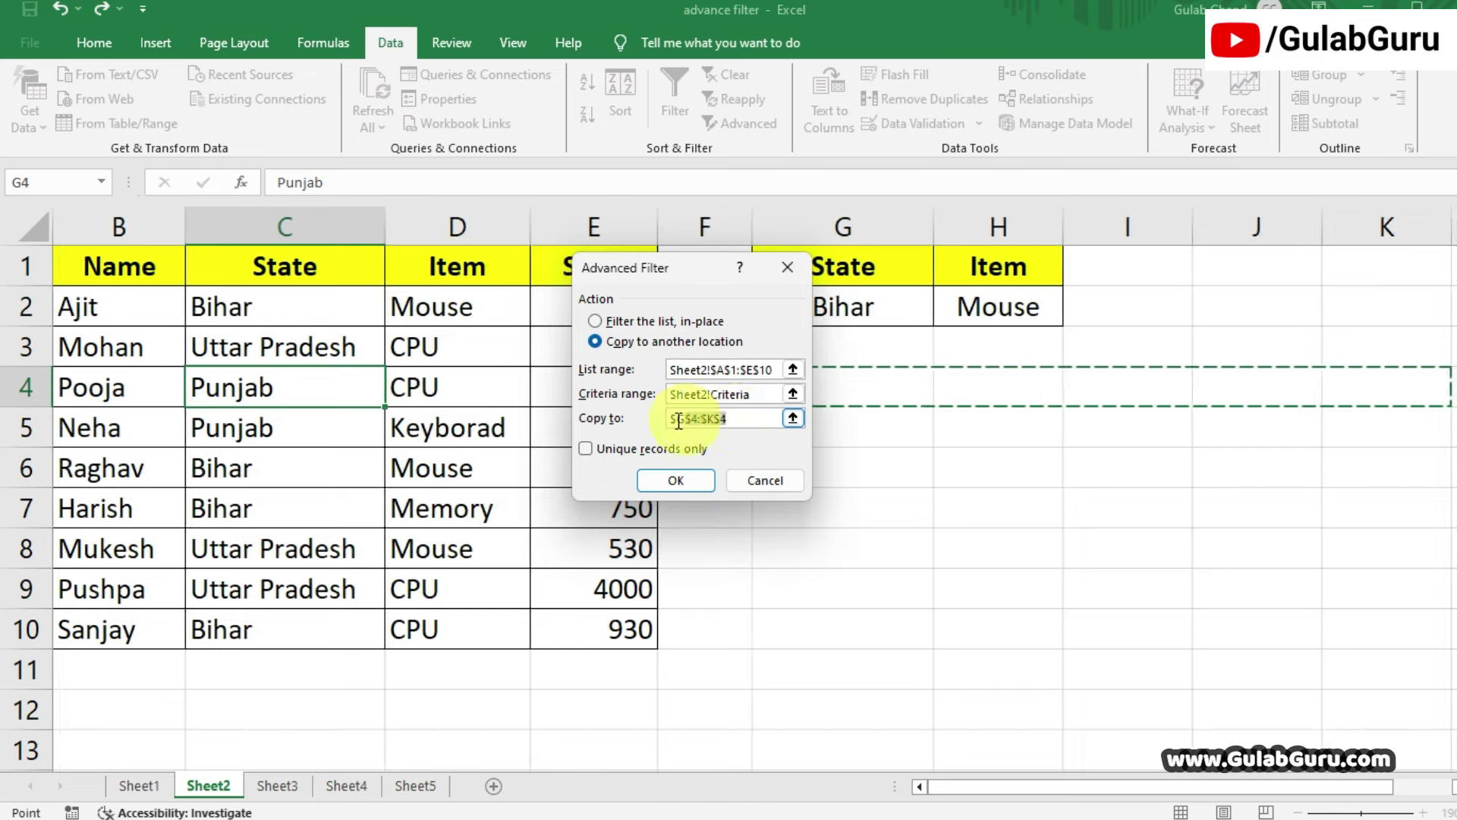
{"action": "key", "text": "BackSpace"}
{"action": "left_click_drag", "start_coordinate": [714, 277], "coordinate": [596, 278]}
{"action": "left_click", "coordinate": [821, 393]}
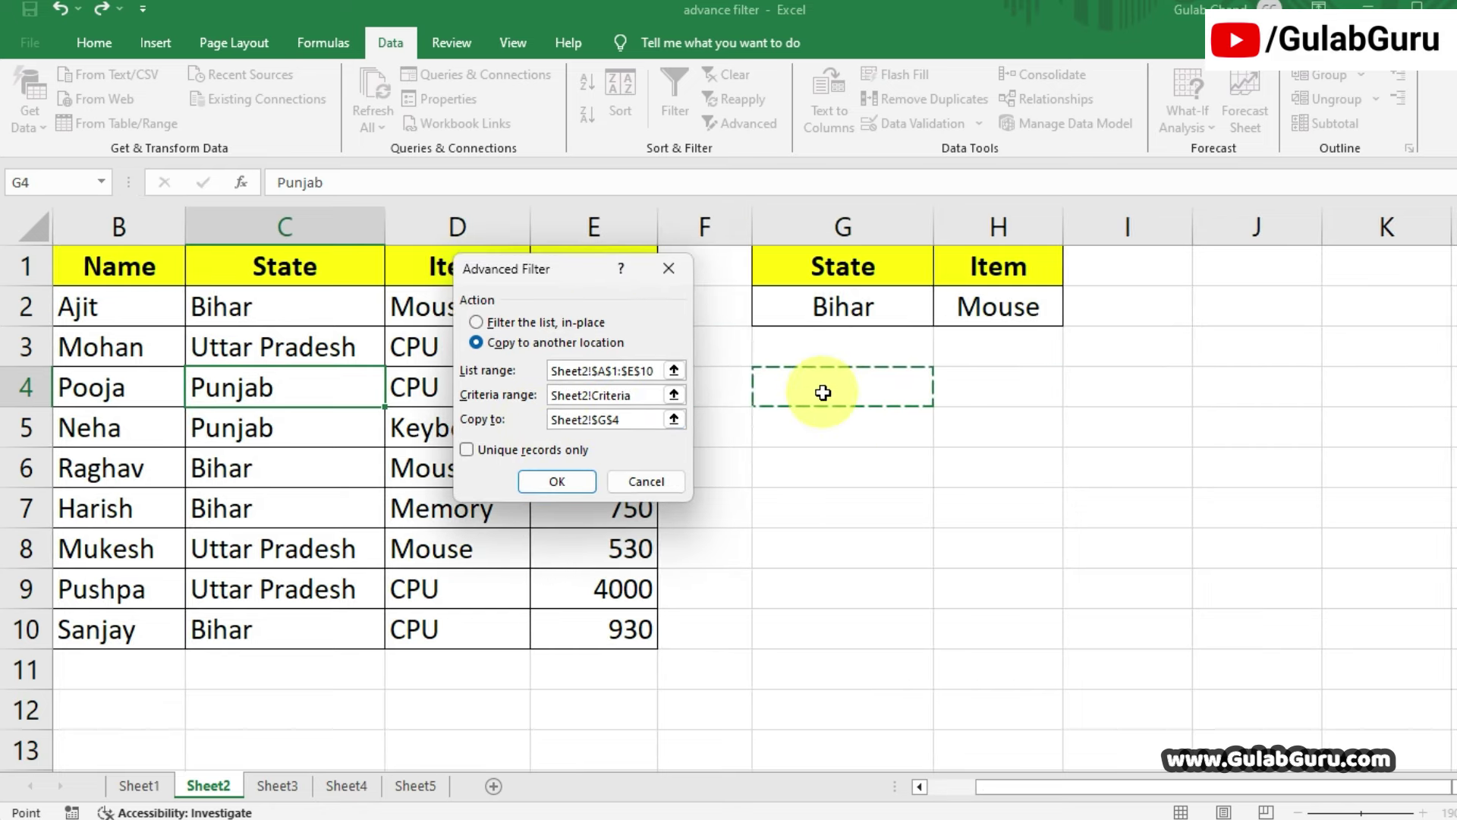
{"action": "left_click", "coordinate": [559, 482]}
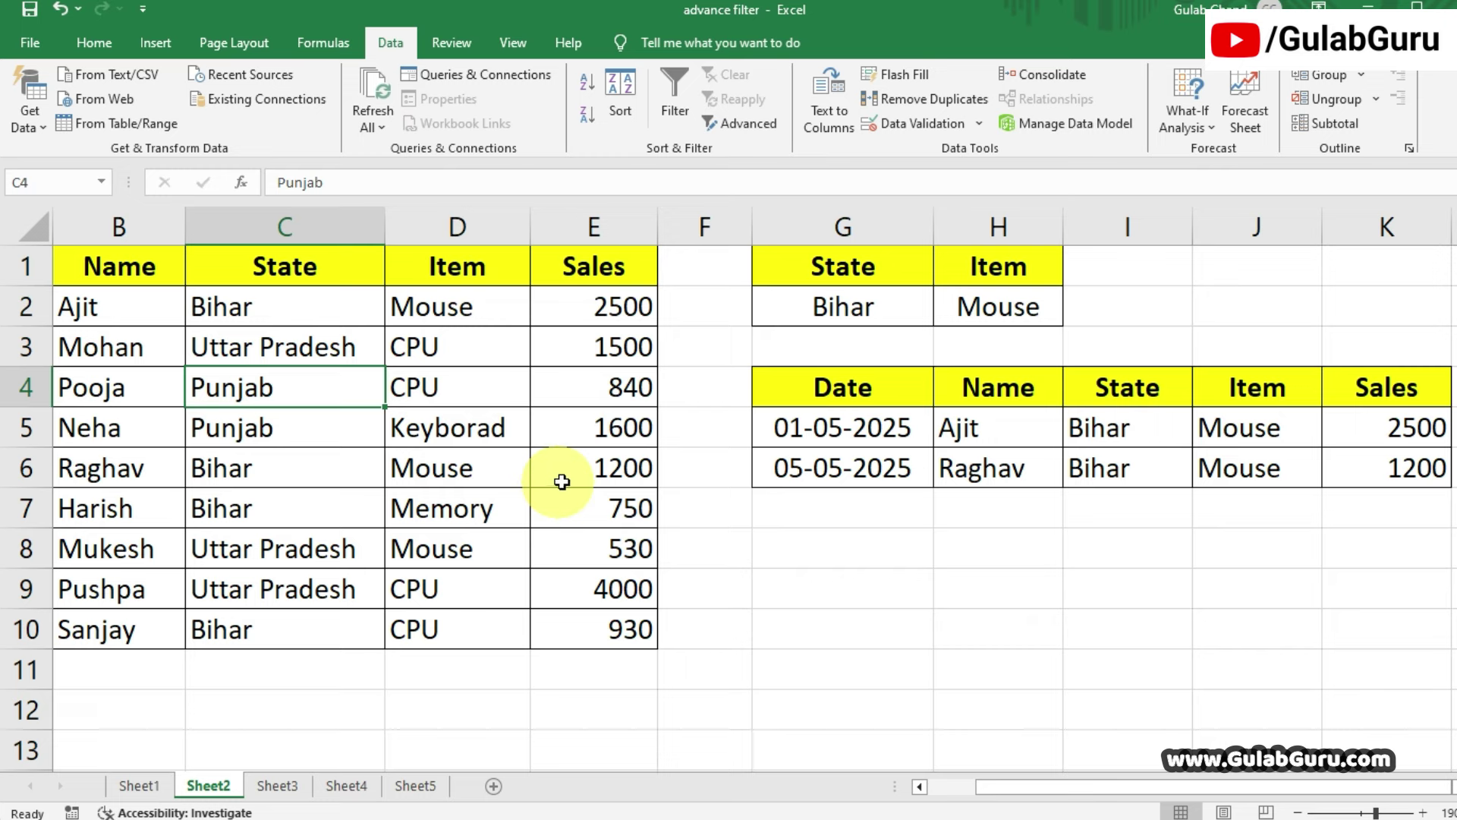
Review the rows copied below the criteria on Sheet2, and the Sales column values on Sheet3.
{"action": "left_click_drag", "start_coordinate": [1117, 389], "coordinate": [1110, 460]}
{"action": "left_click_drag", "start_coordinate": [1253, 386], "coordinate": [1256, 466]}
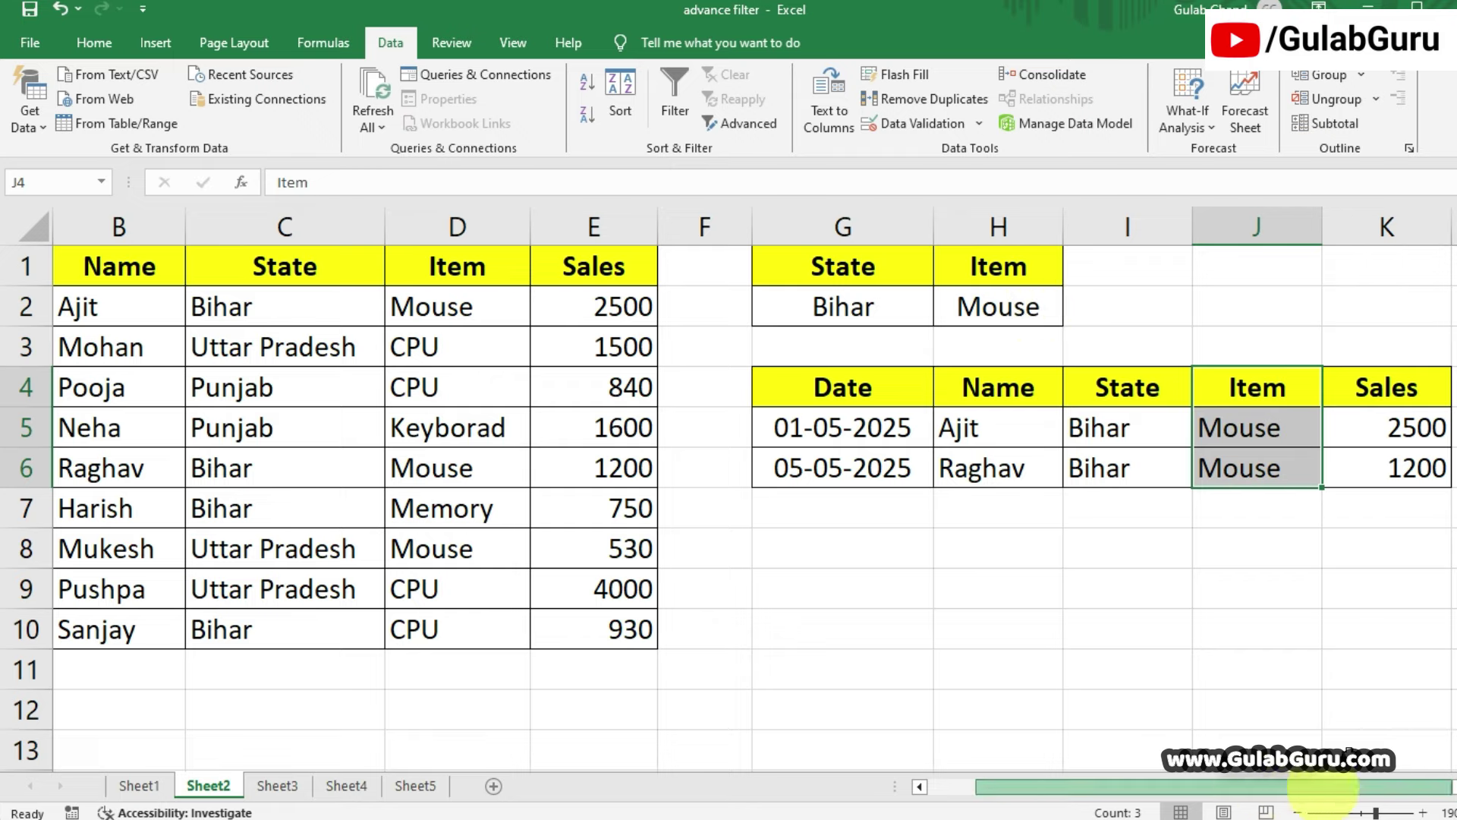
{"action": "left_click_drag", "start_coordinate": [896, 387], "coordinate": [1317, 465]}
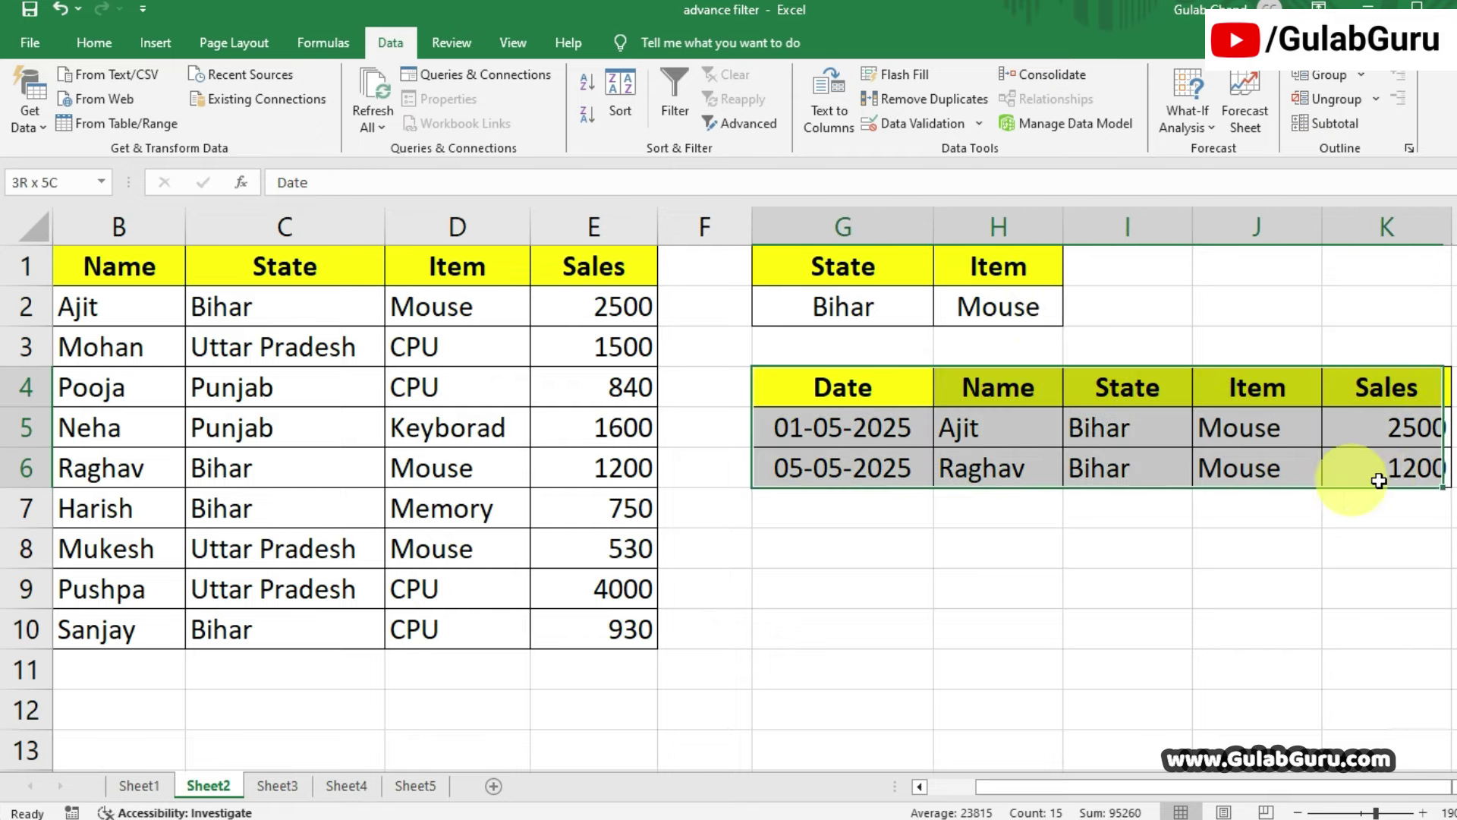
{"action": "left_click", "coordinate": [1086, 566]}
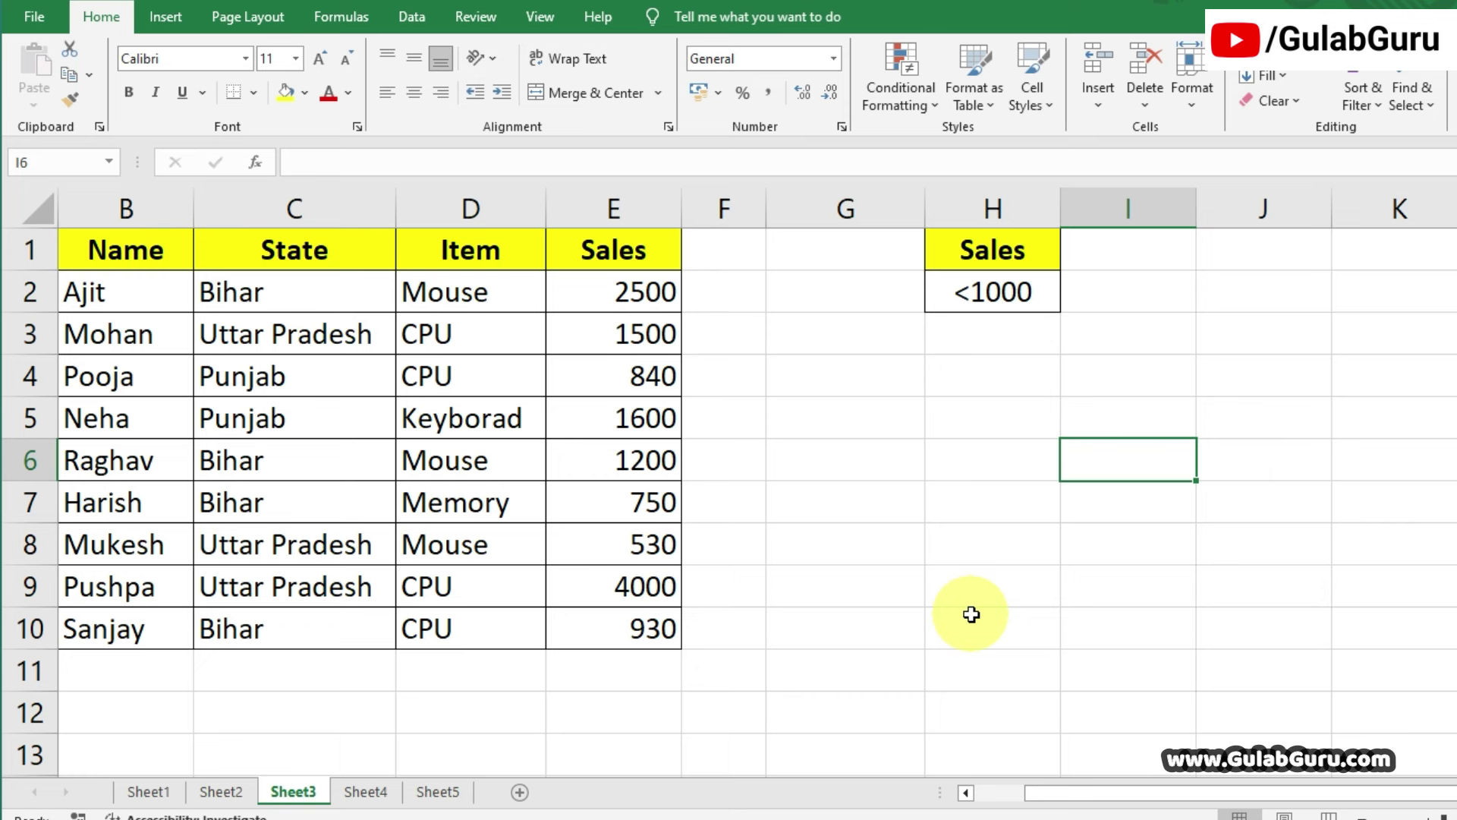
{"action": "left_click_drag", "start_coordinate": [662, 292], "coordinate": [654, 611]}
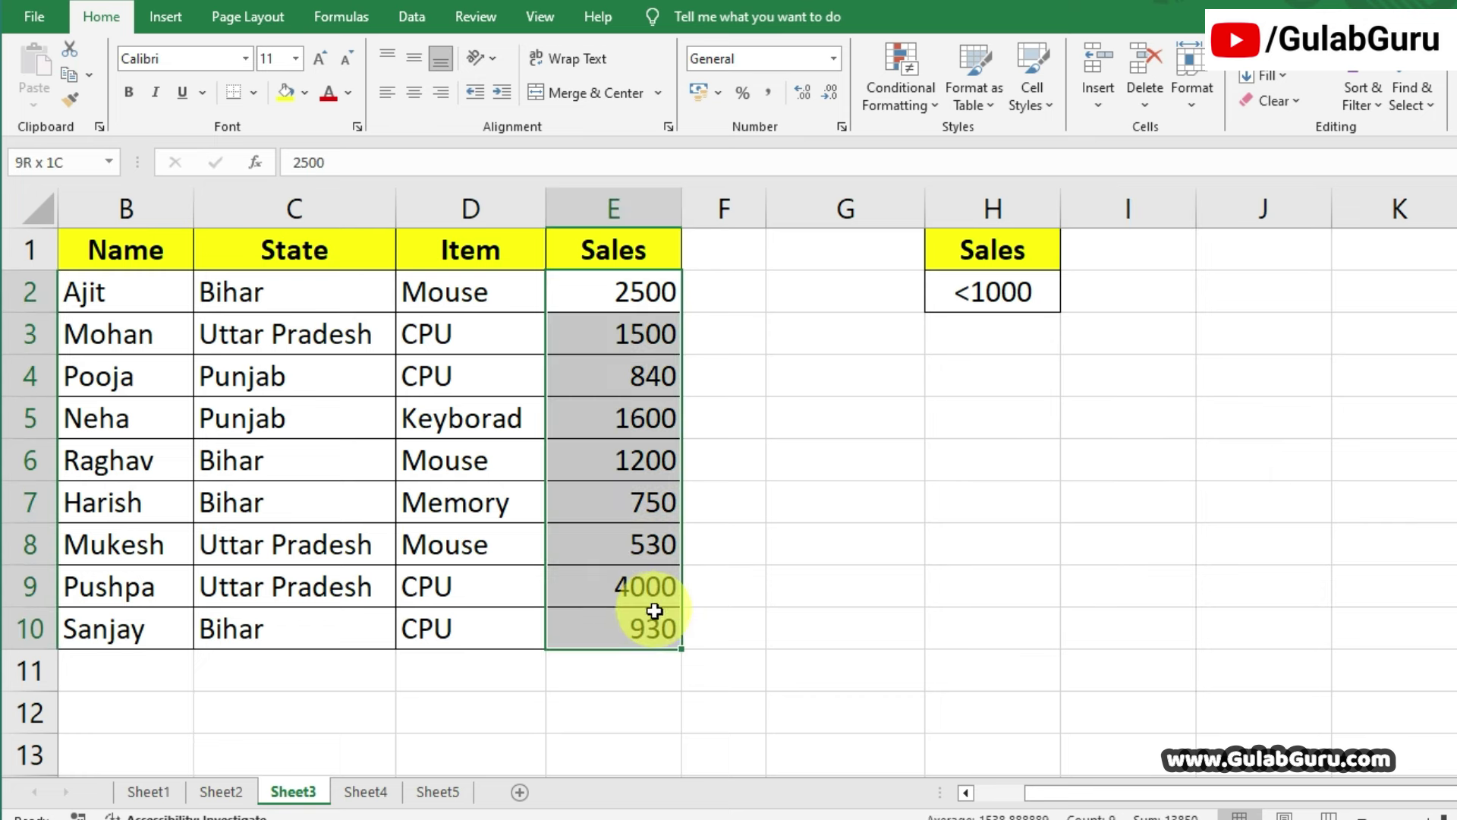
{"action": "left_click", "coordinate": [937, 531]}
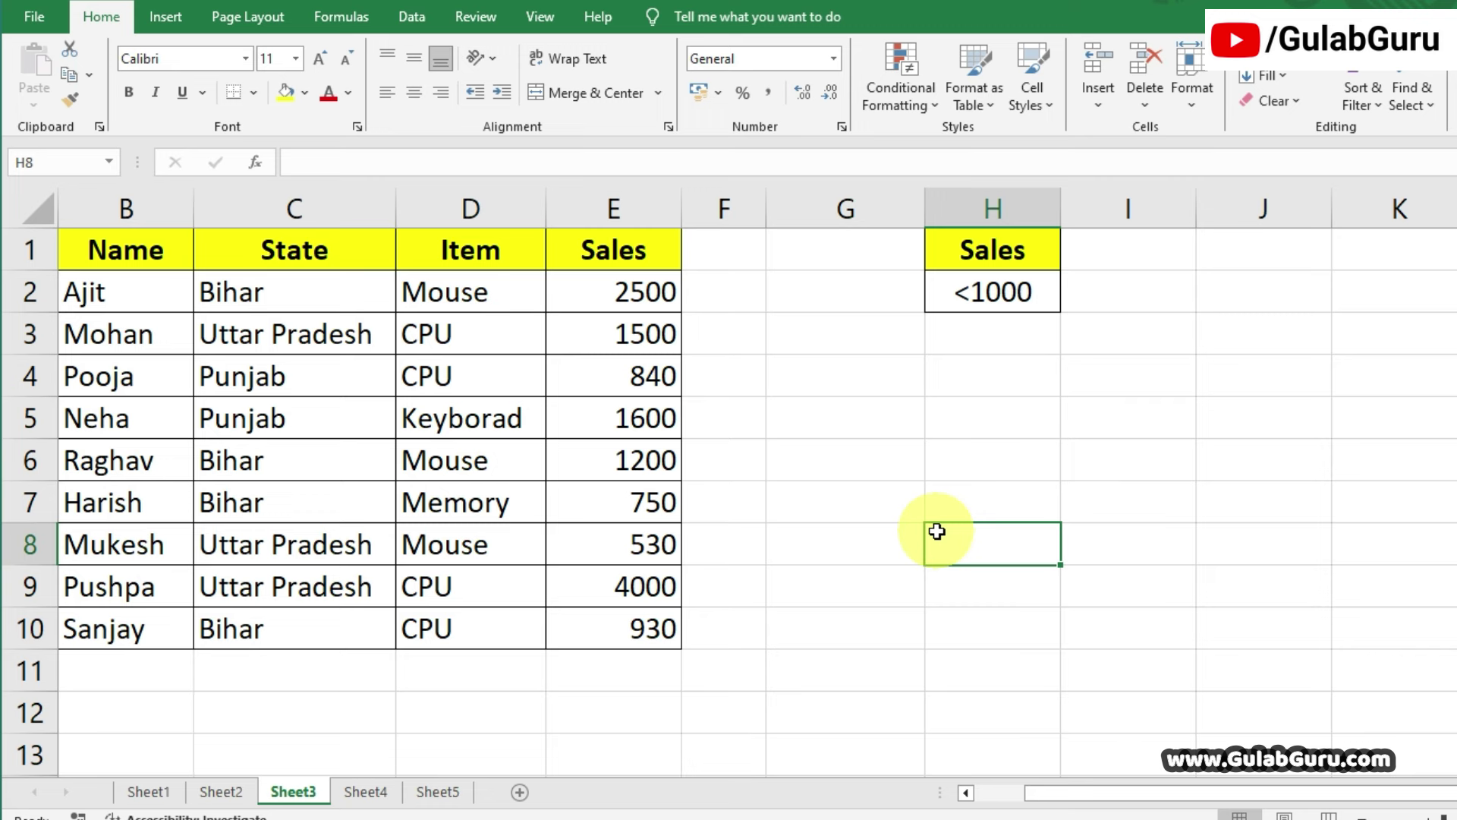
Examine the Sales criterion in H1:H2 and the Sales column on Sheet3, comparing with the State and Item criteria layout on Sheet2.
{"action": "left_click", "coordinate": [976, 286]}
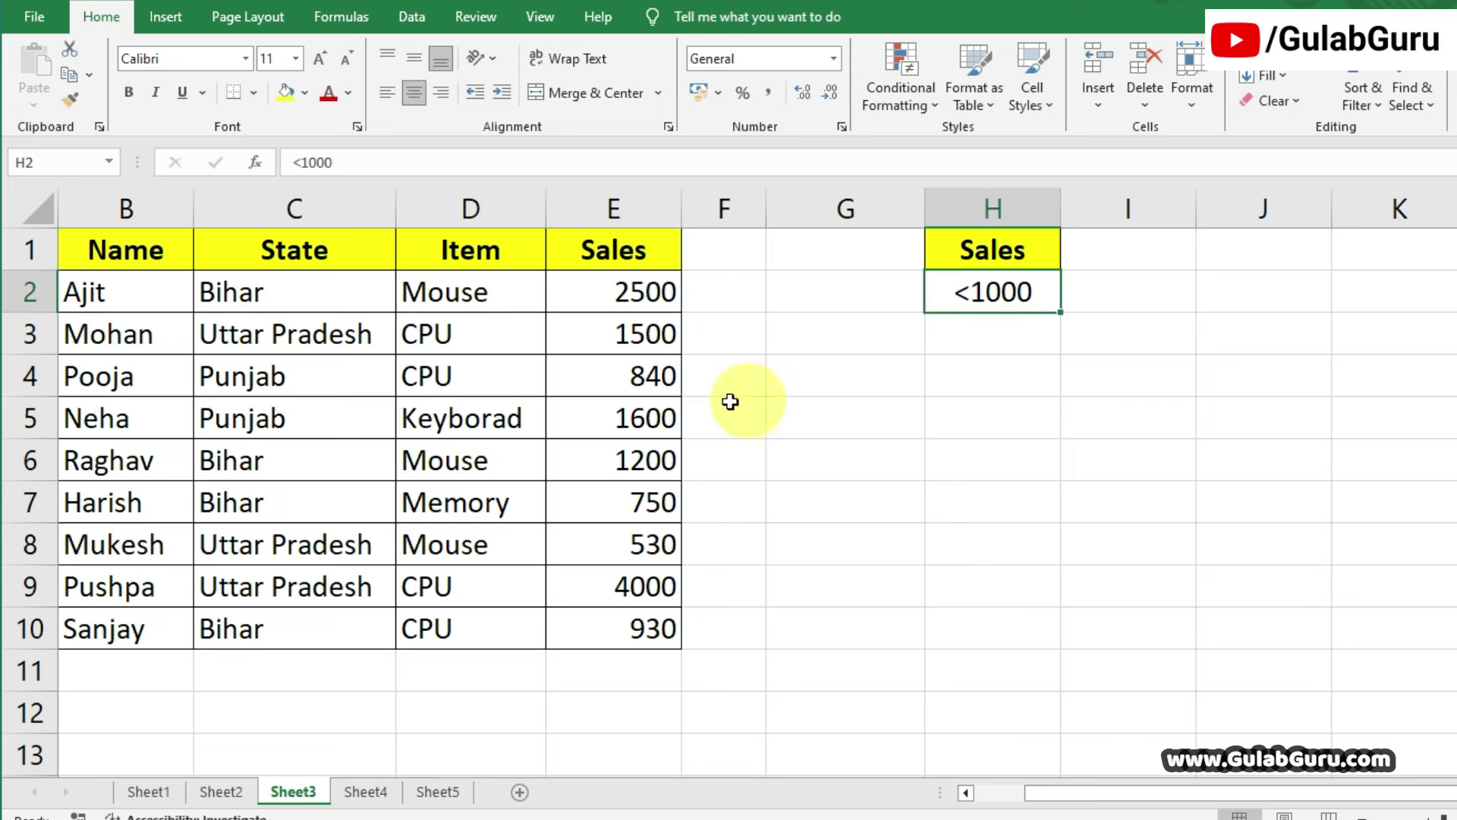
{"action": "left_click_drag", "start_coordinate": [649, 376], "coordinate": [660, 627]}
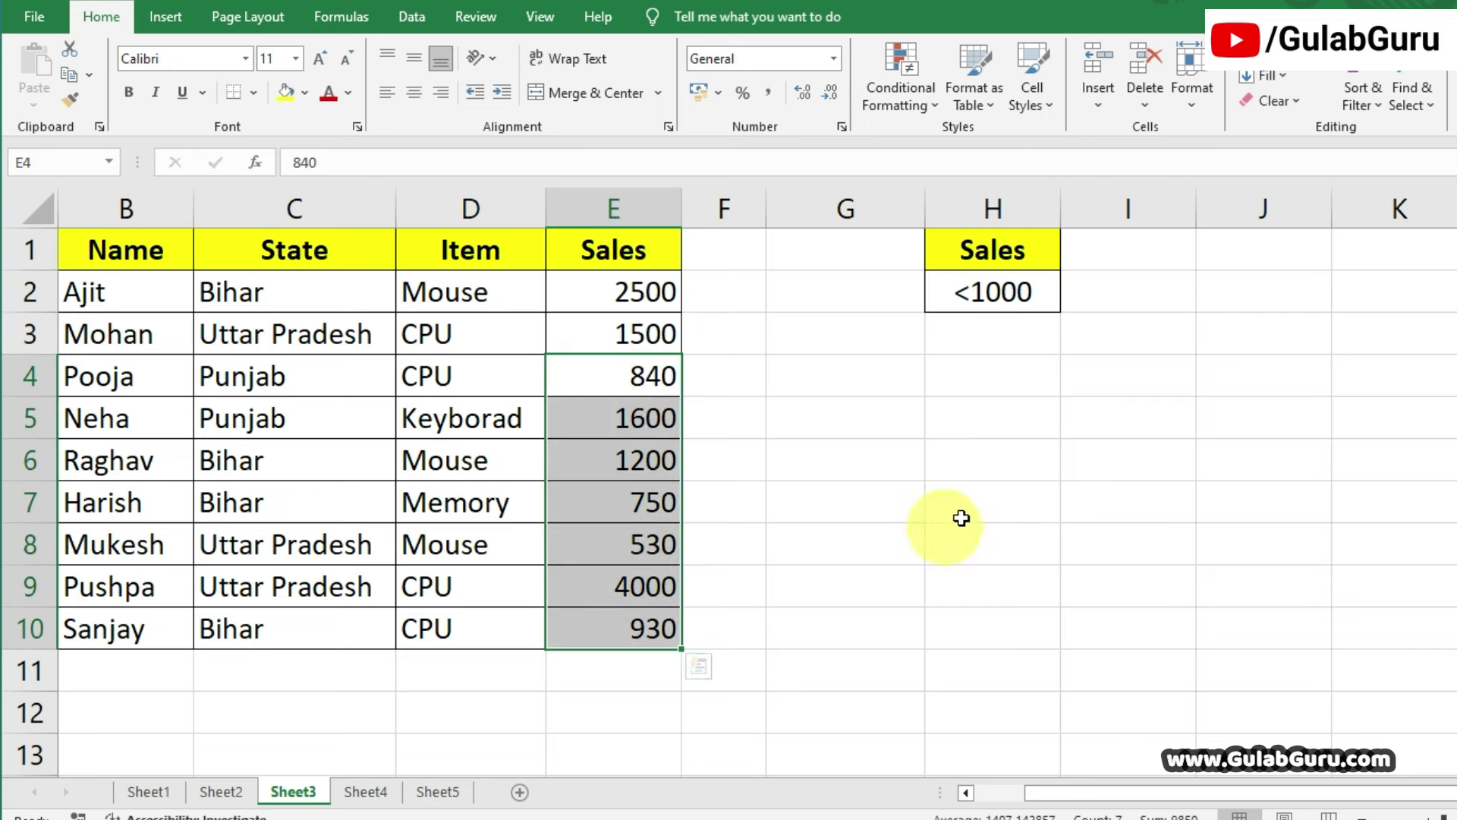
{"action": "left_click", "coordinate": [979, 498]}
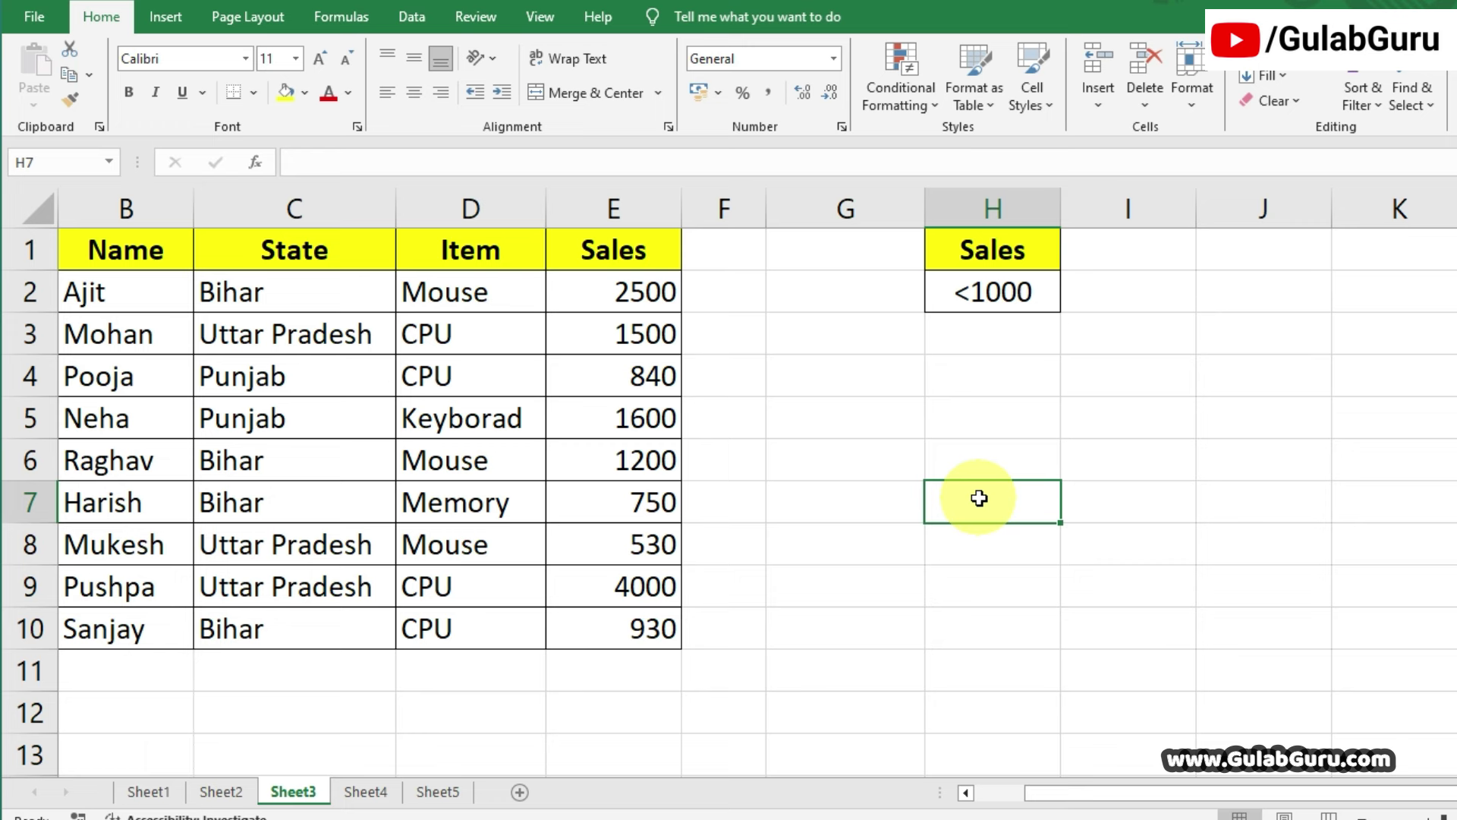
{"action": "left_click", "coordinate": [987, 237]}
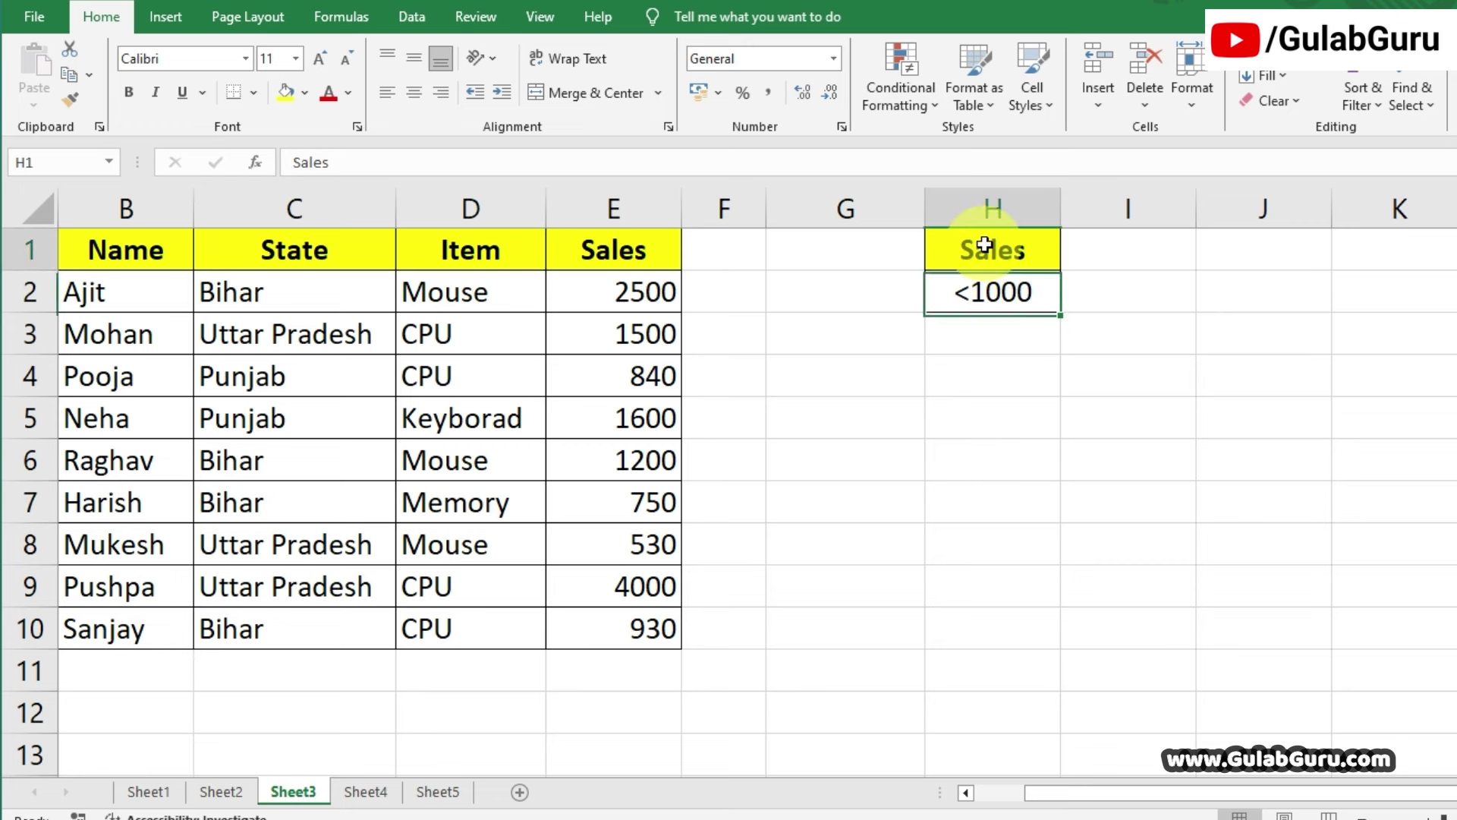
{"action": "left_click", "coordinate": [999, 293]}
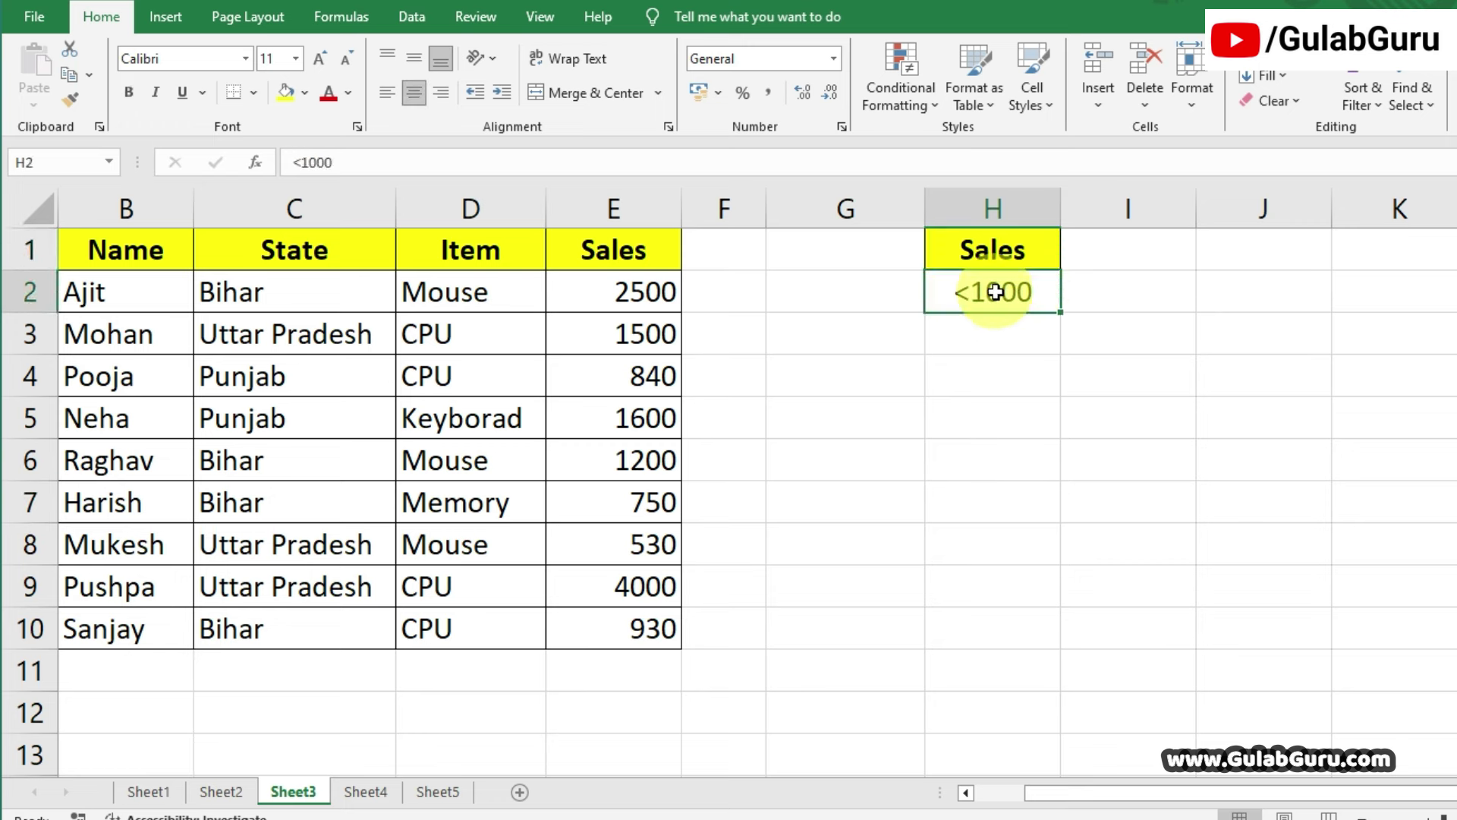
{"action": "left_click", "coordinate": [993, 250]}
{"action": "left_click", "coordinate": [985, 284]}
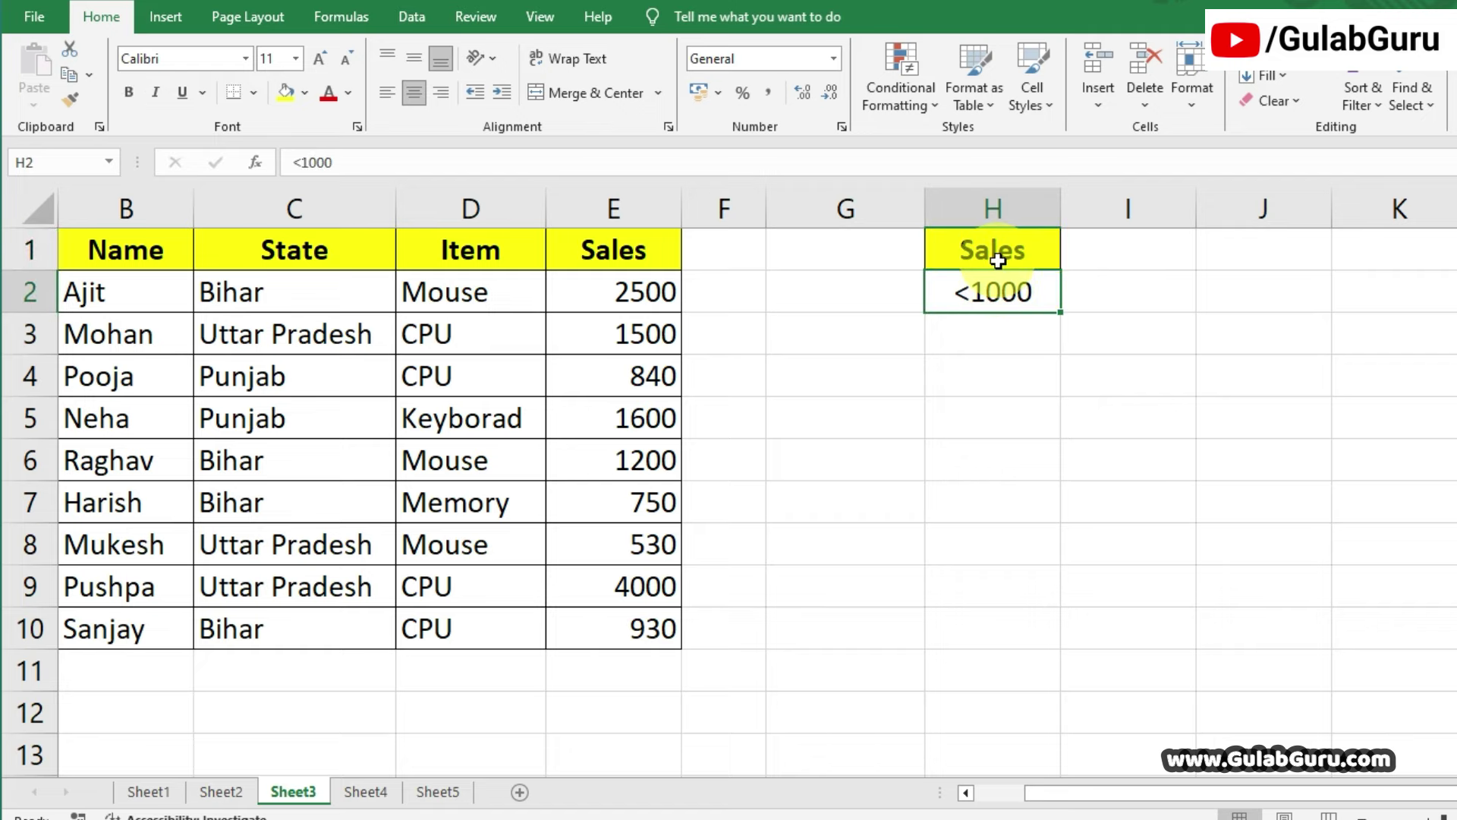
{"action": "left_click", "coordinate": [216, 791]}
{"action": "left_click", "coordinate": [897, 256]}
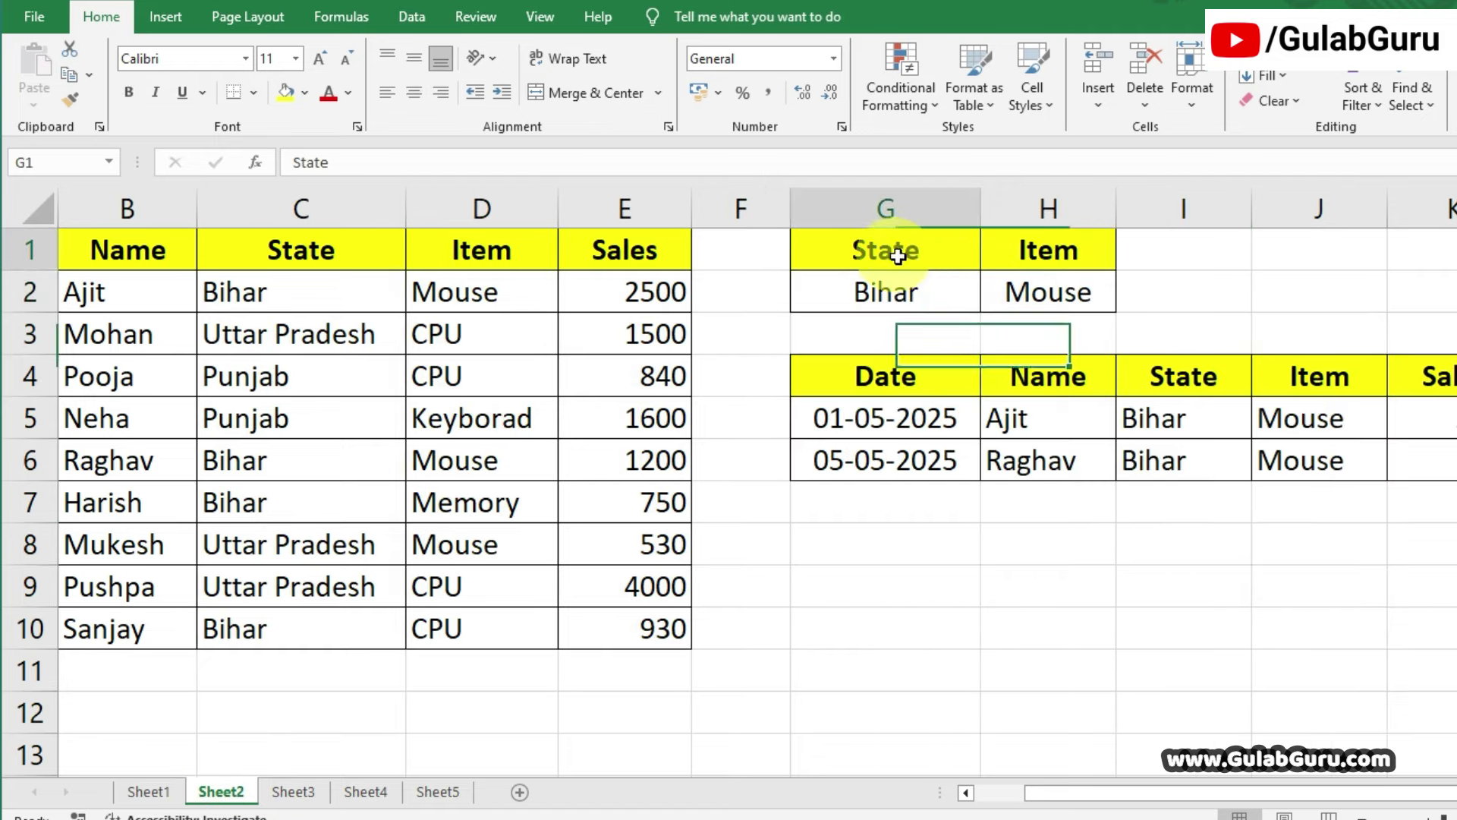
{"action": "left_click_drag", "start_coordinate": [898, 256], "coordinate": [980, 301]}
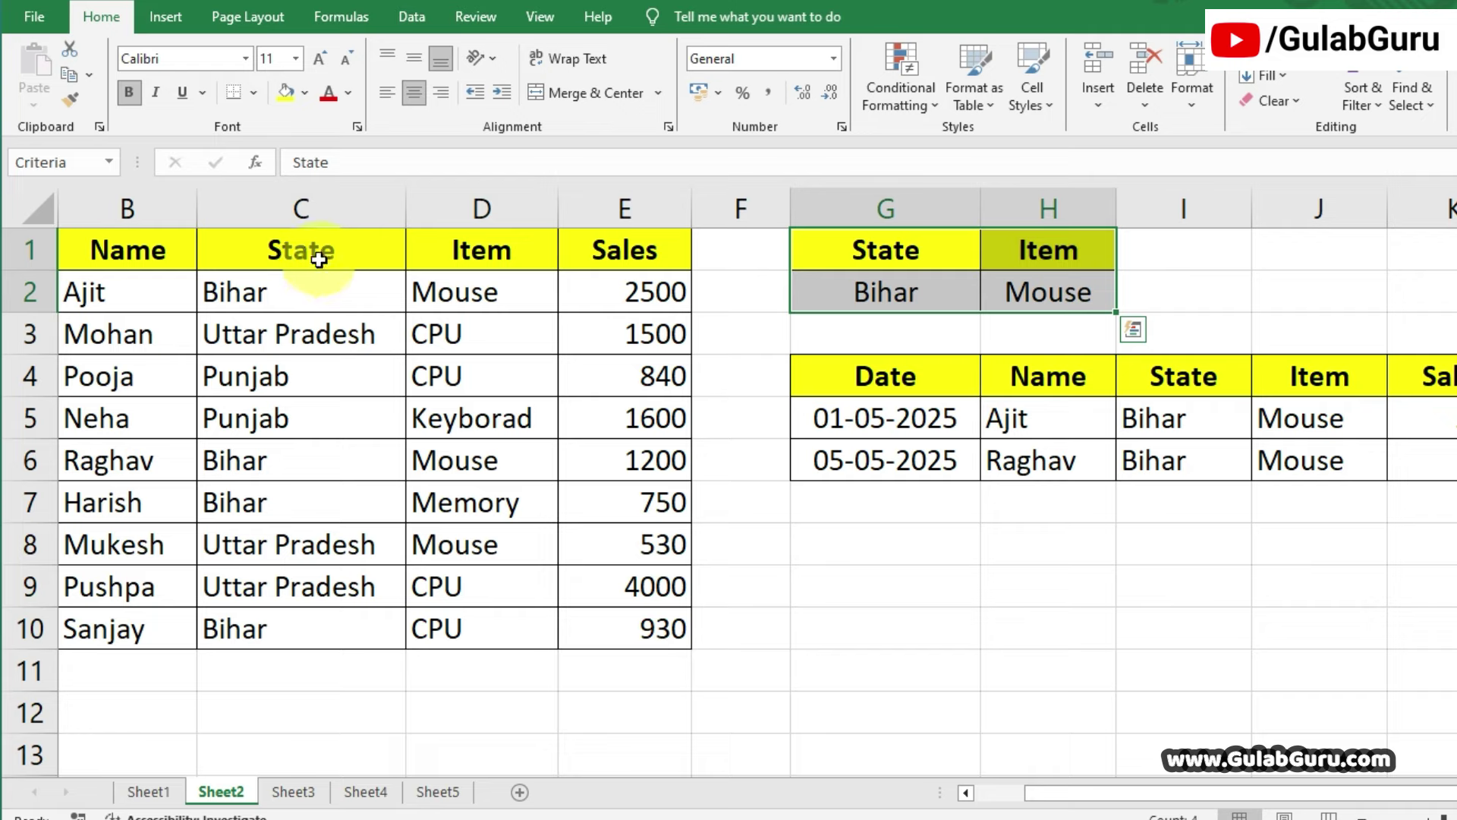
{"action": "left_click", "coordinate": [293, 793]}
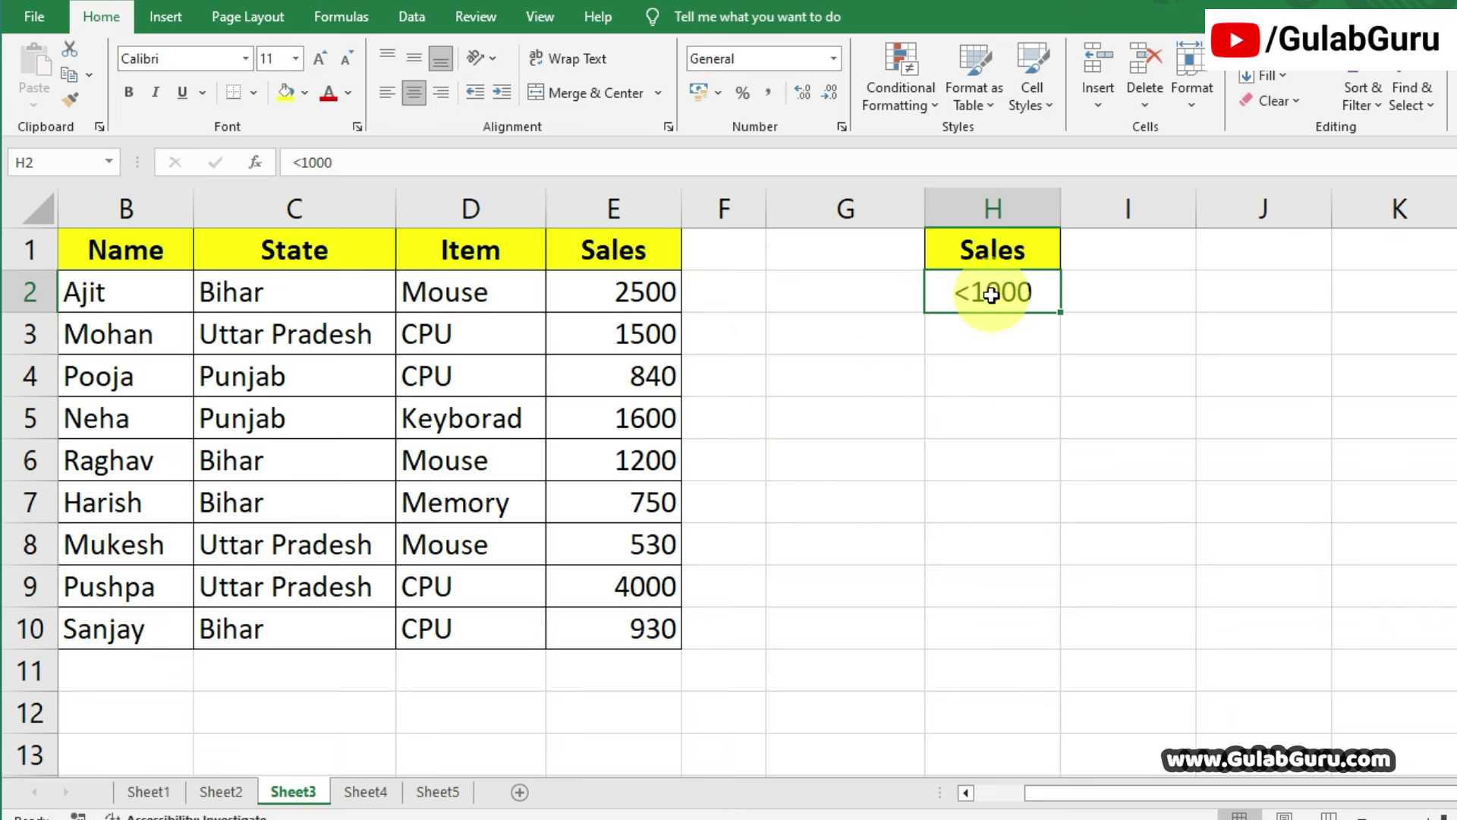
{"action": "left_click_drag", "start_coordinate": [650, 286], "coordinate": [641, 647]}
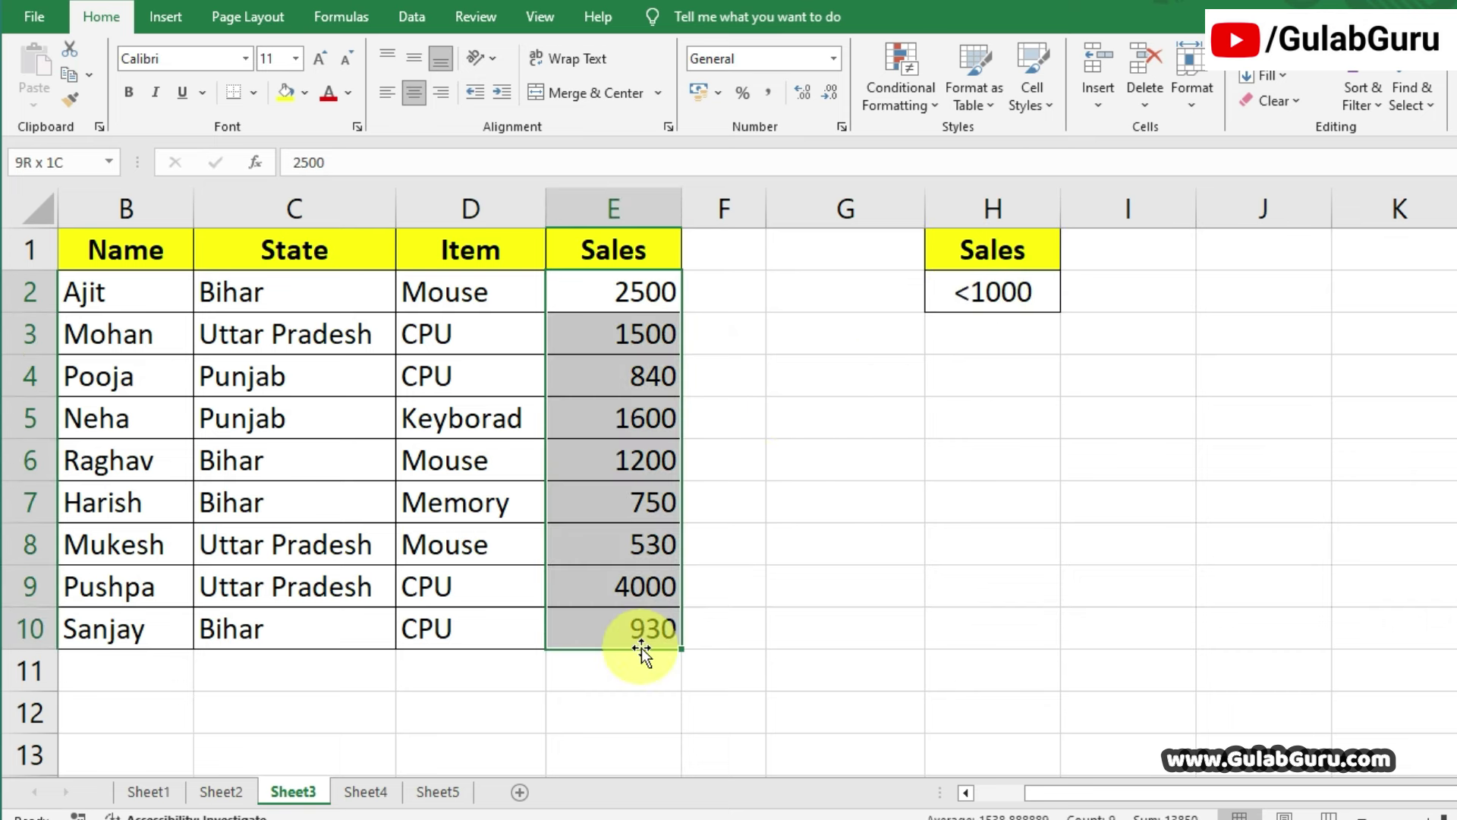
{"action": "left_click", "coordinate": [792, 402]}
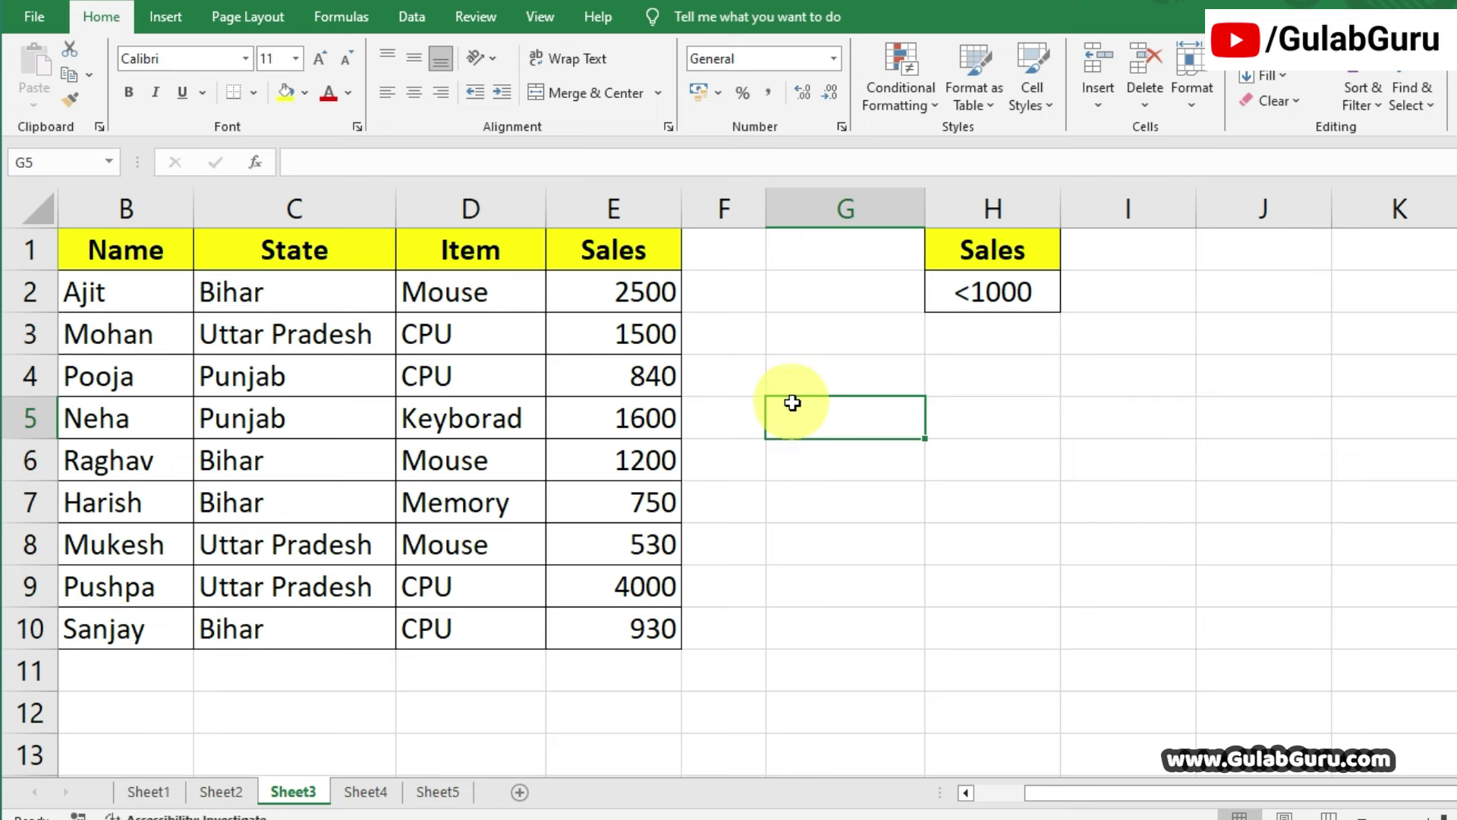
Start an Advanced Filter on the Sheet3 sales table with A1:E10 as list range and the Sales criterion in H1:H2 as criteria range.
{"action": "left_click", "coordinate": [347, 366]}
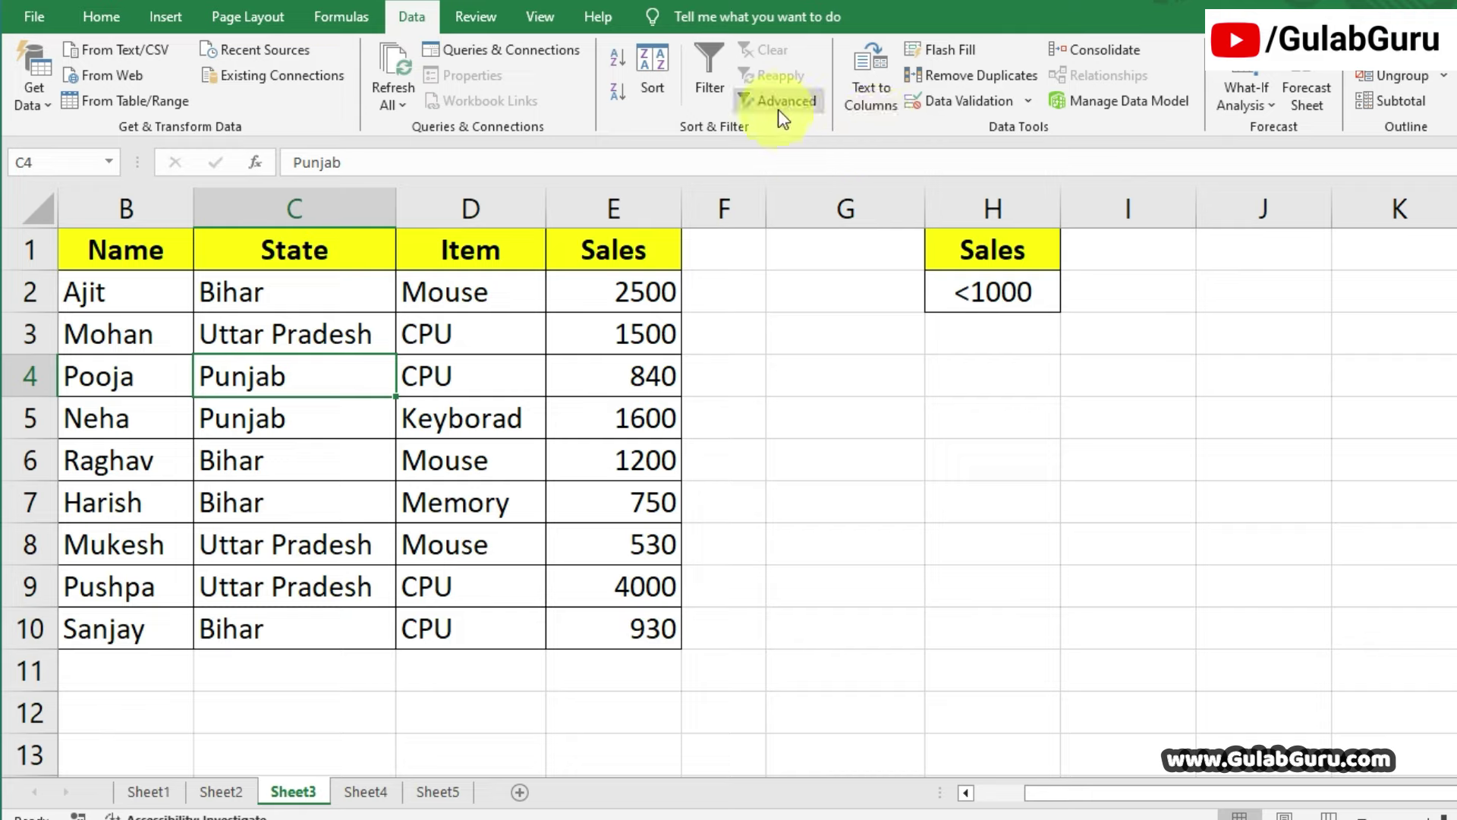
{"action": "left_click", "coordinate": [790, 113]}
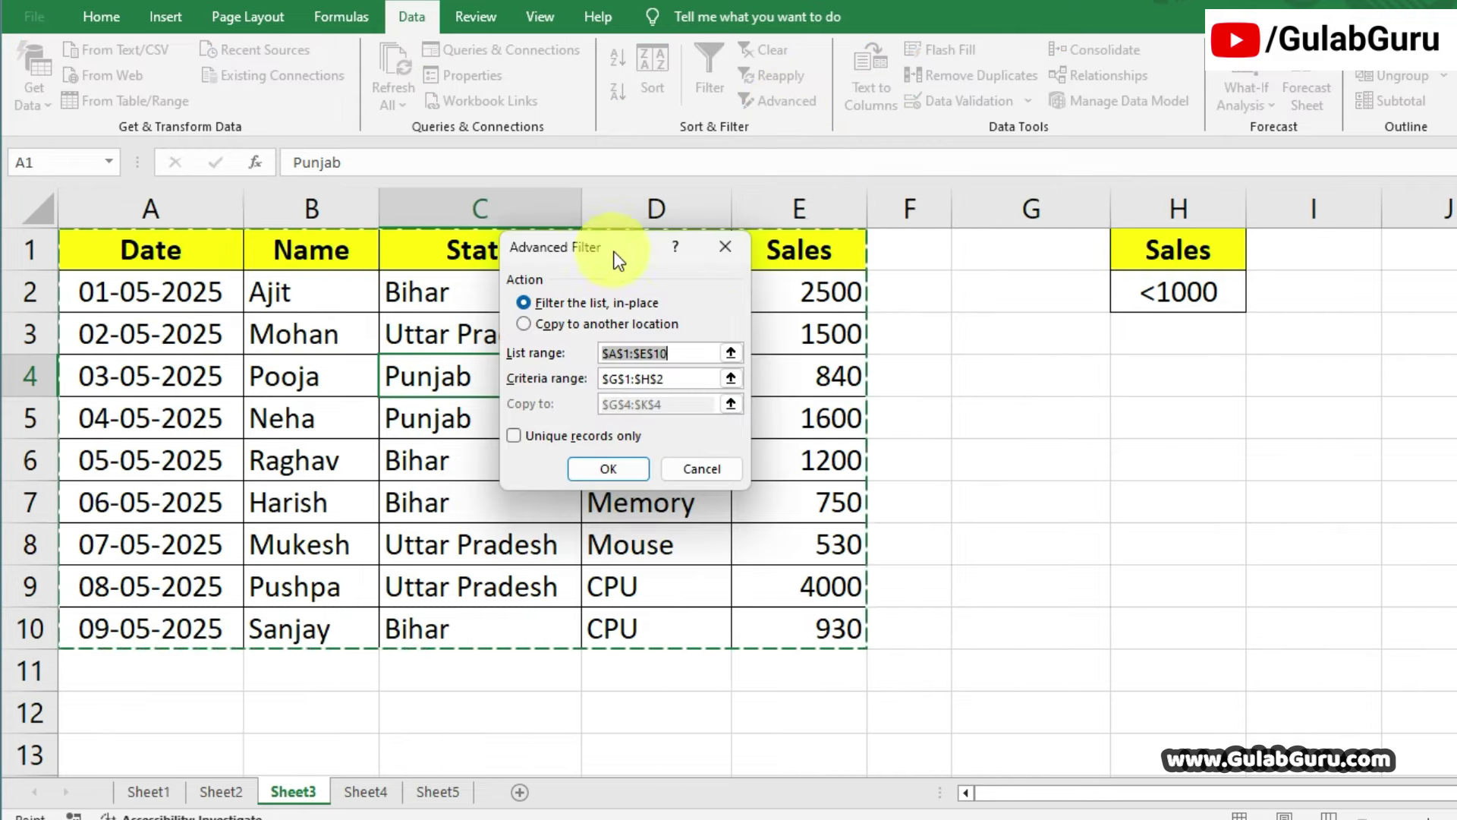
{"action": "left_click_drag", "start_coordinate": [615, 253], "coordinate": [891, 233]}
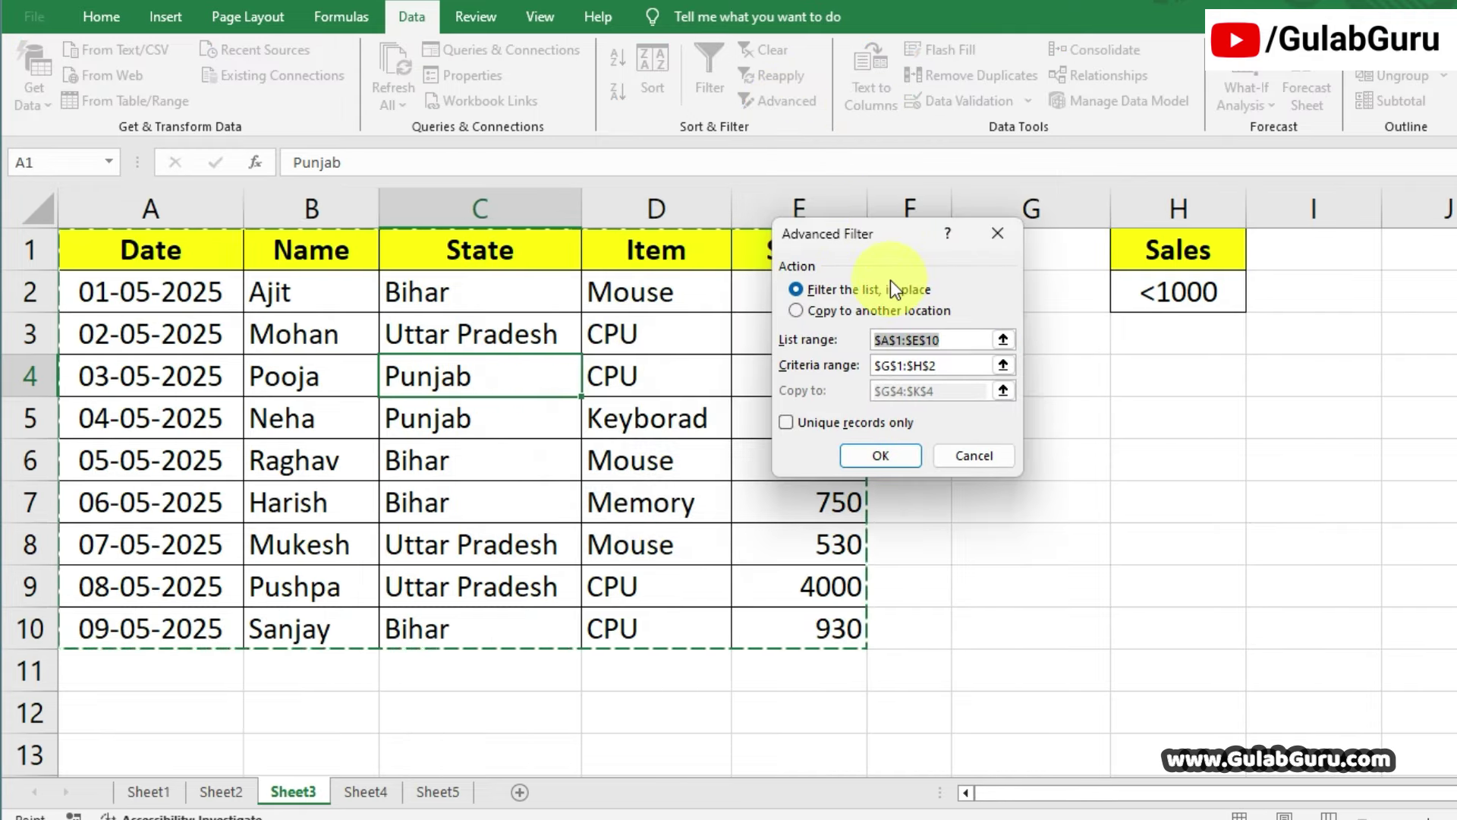
{"action": "left_click_drag", "start_coordinate": [118, 250], "coordinate": [778, 634]}
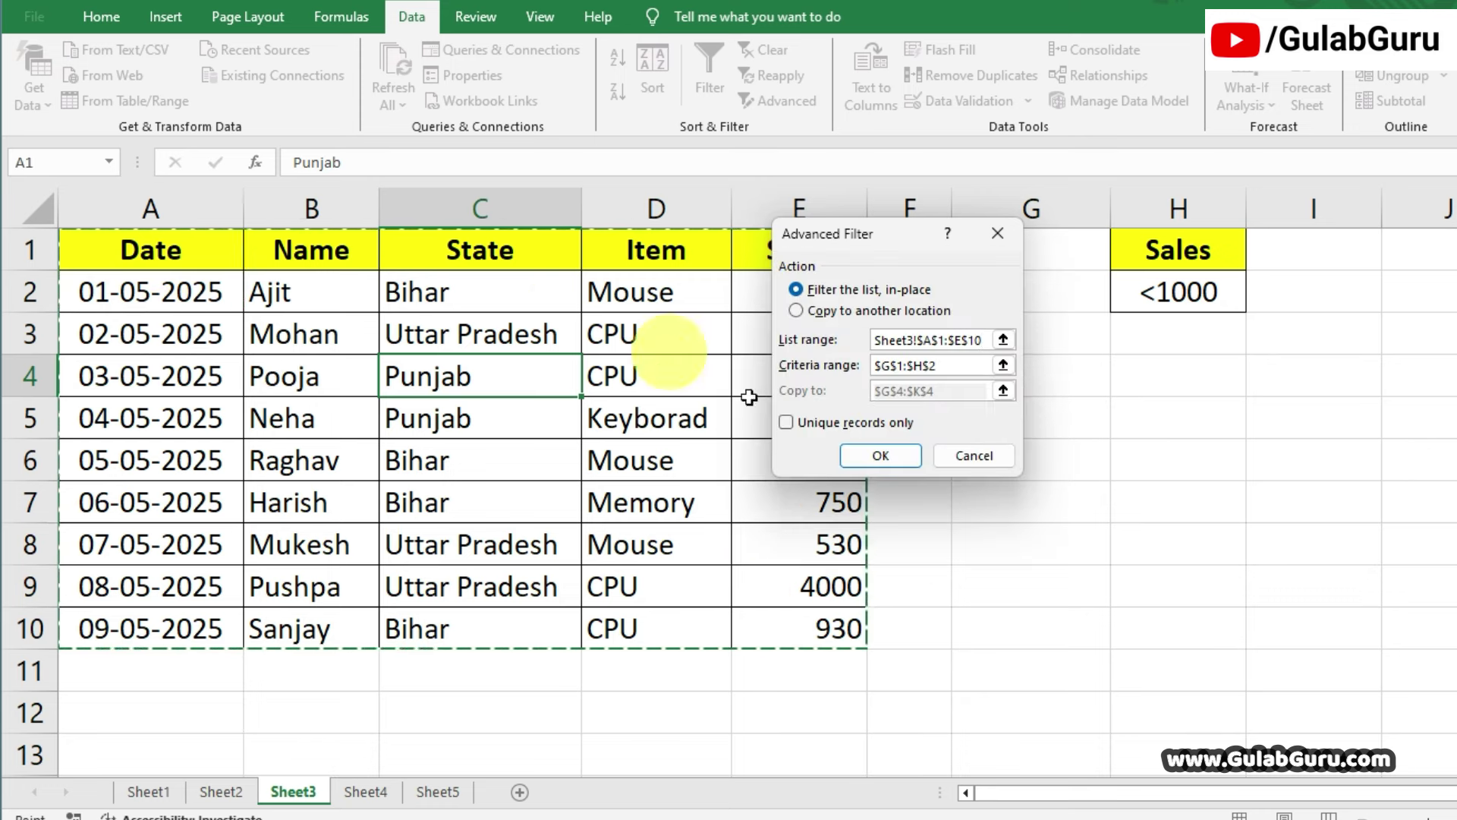
{"action": "left_click", "coordinate": [969, 370]}
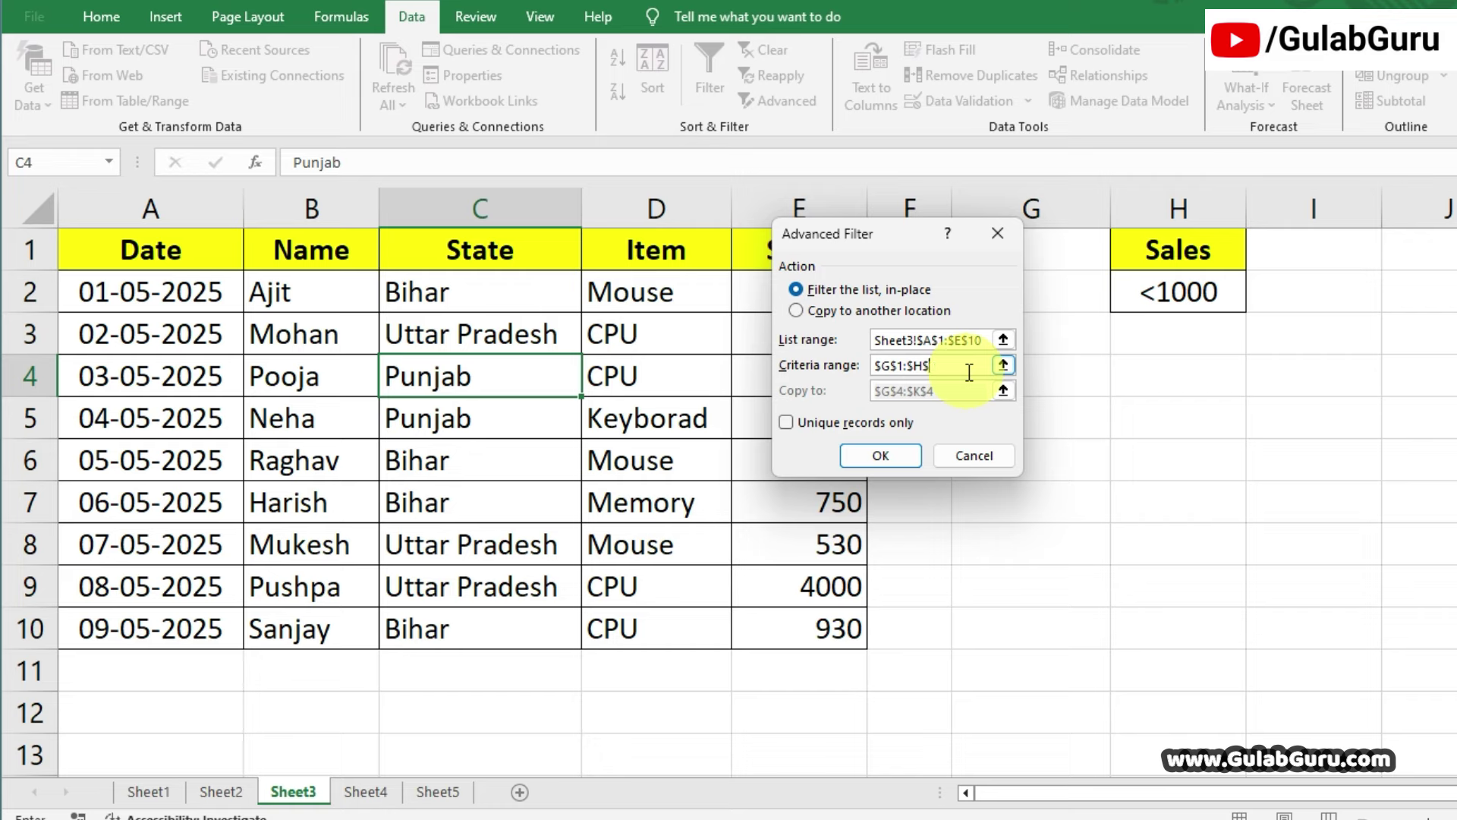
{"action": "left_click_drag", "start_coordinate": [1172, 251], "coordinate": [1173, 291]}
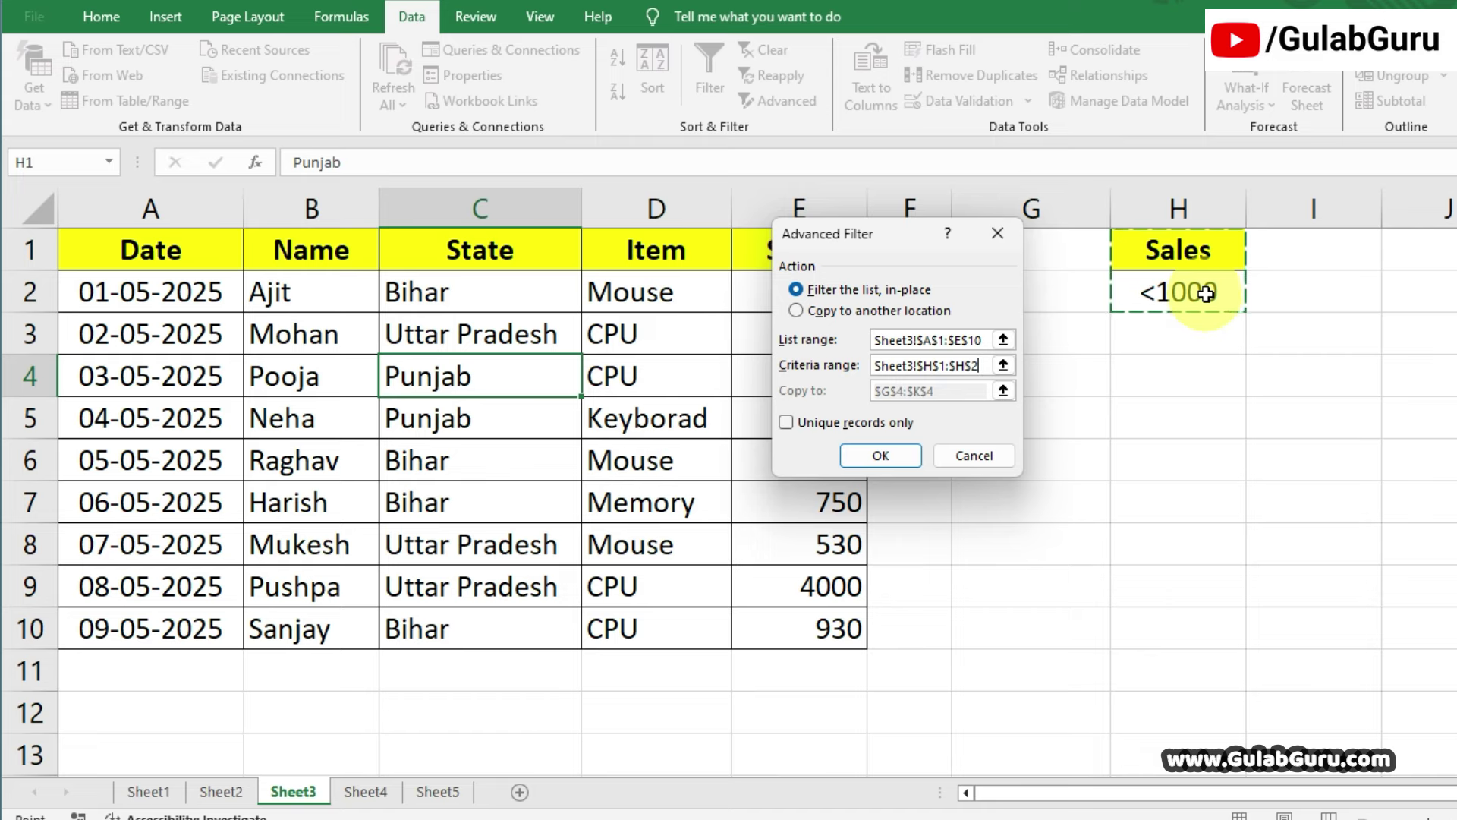
Choose to copy the filtered rows to another location at G4 on Sheet3, and run the Advanced Filter.
{"action": "left_click", "coordinate": [923, 293]}
{"action": "left_click", "coordinate": [797, 310]}
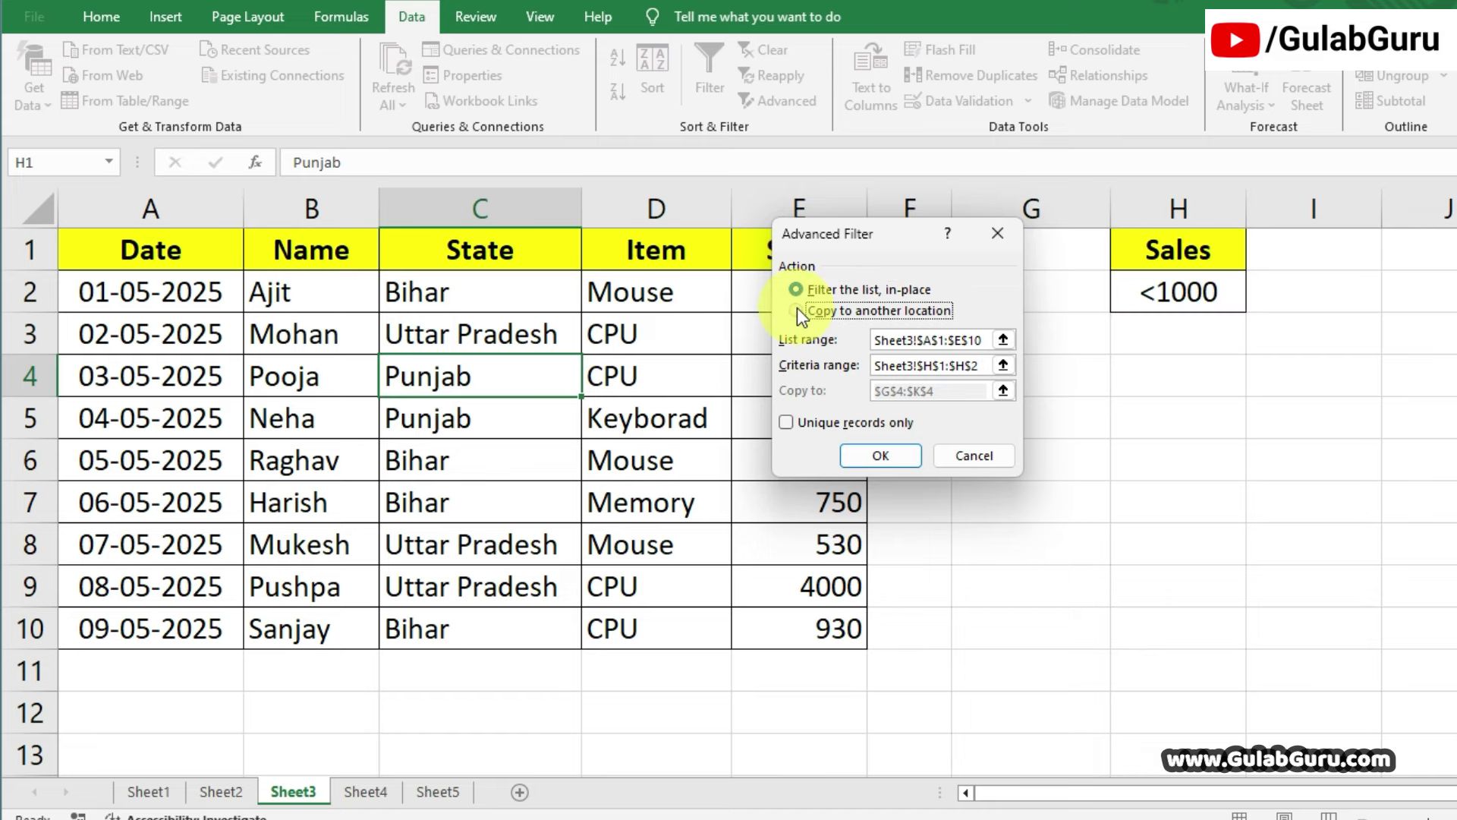
{"action": "left_click", "coordinate": [956, 395]}
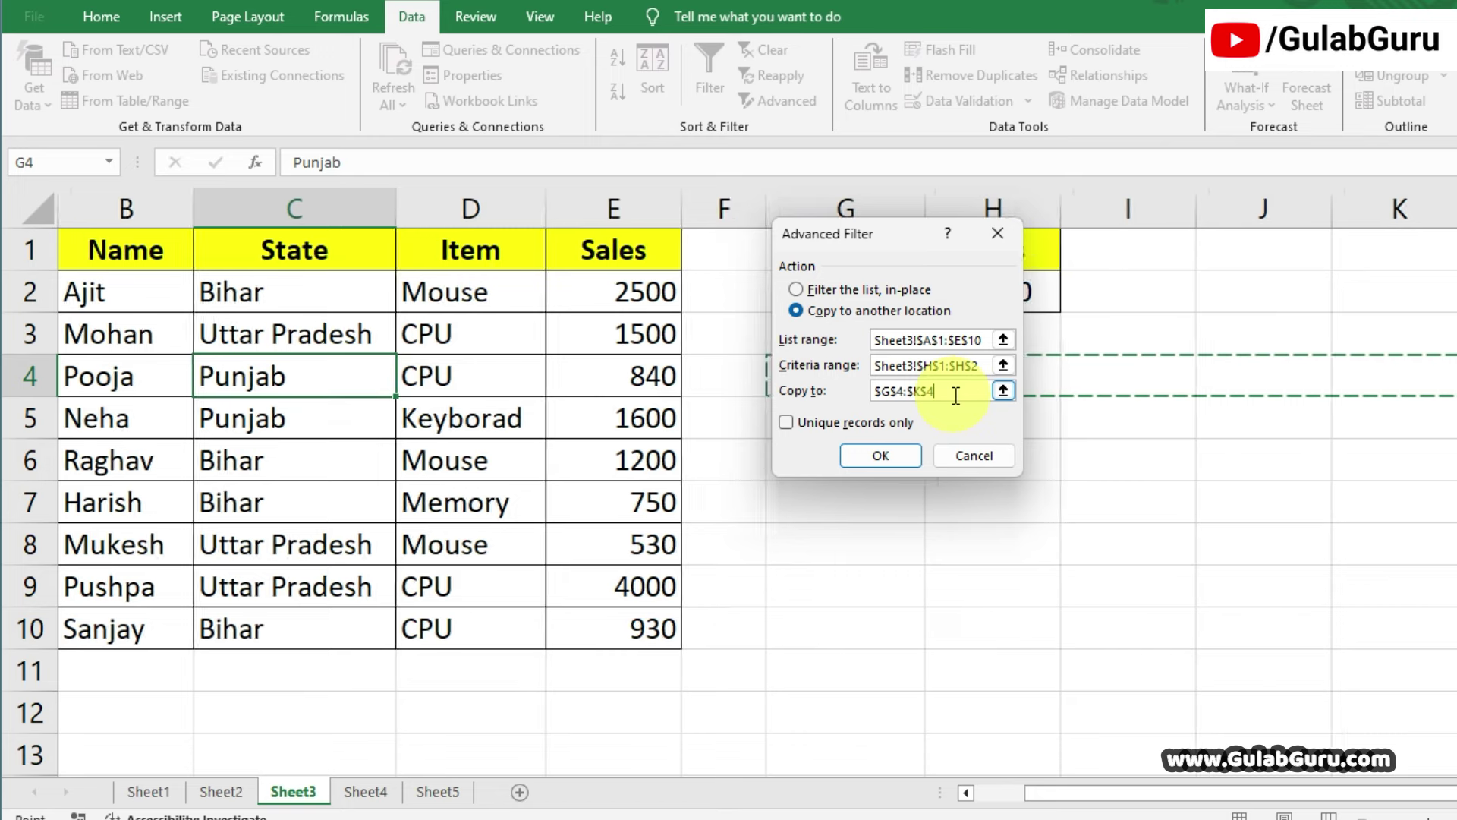
{"action": "key", "text": "BackSpace"}
{"action": "key", "text": "BackSpace"}
{"action": "key", "text": "BackSpace"}
{"action": "key", "text": "BackSpace"}
{"action": "key", "text": "BackSpace"}
{"action": "key", "text": "BackSpace"}
{"action": "key", "text": "BackSpace"}
{"action": "key", "text": "BackSpace"}
{"action": "key", "text": "BackSpace"}
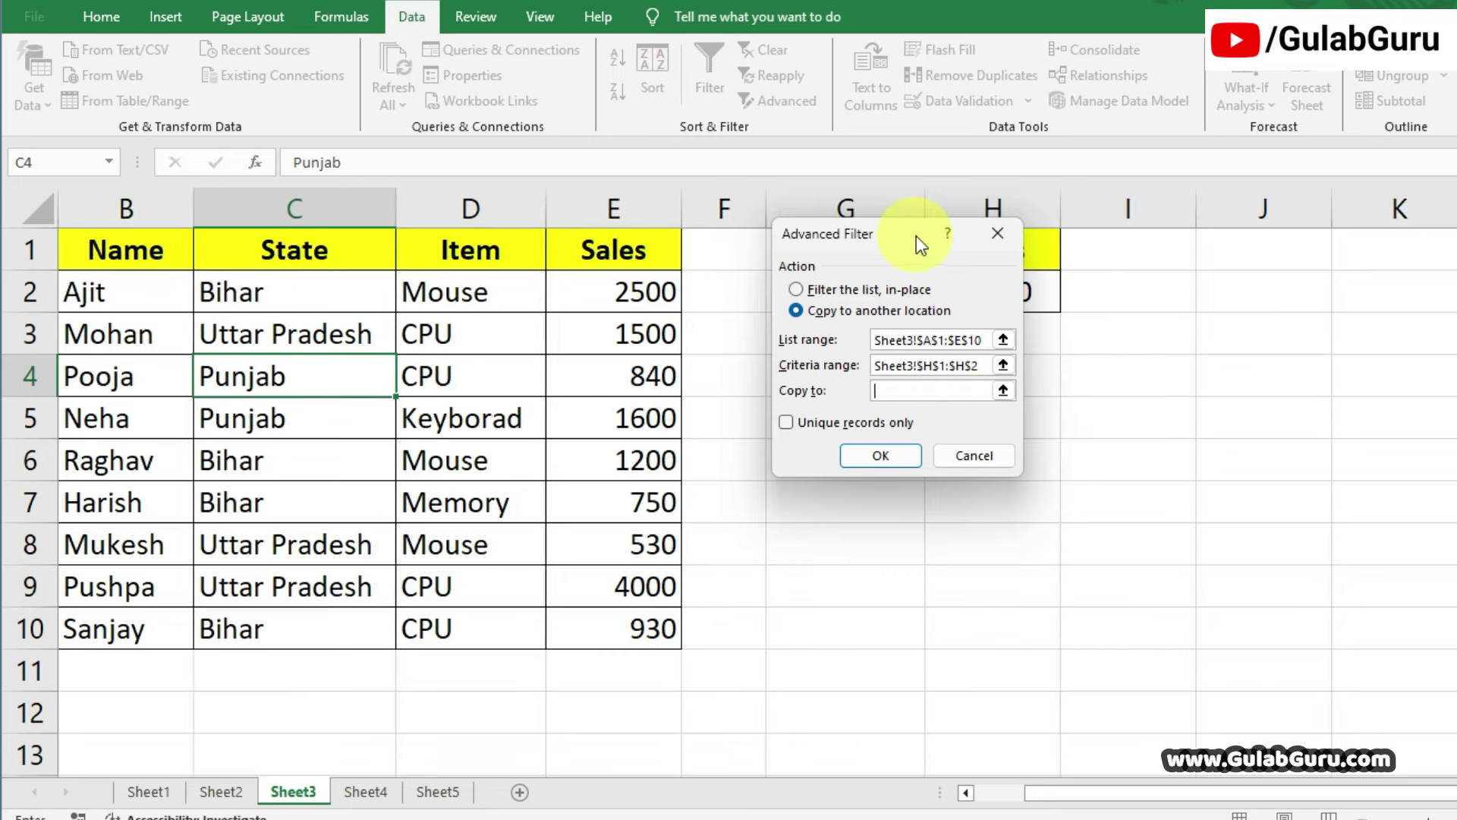
{"action": "left_click_drag", "start_coordinate": [916, 235], "coordinate": [567, 249]}
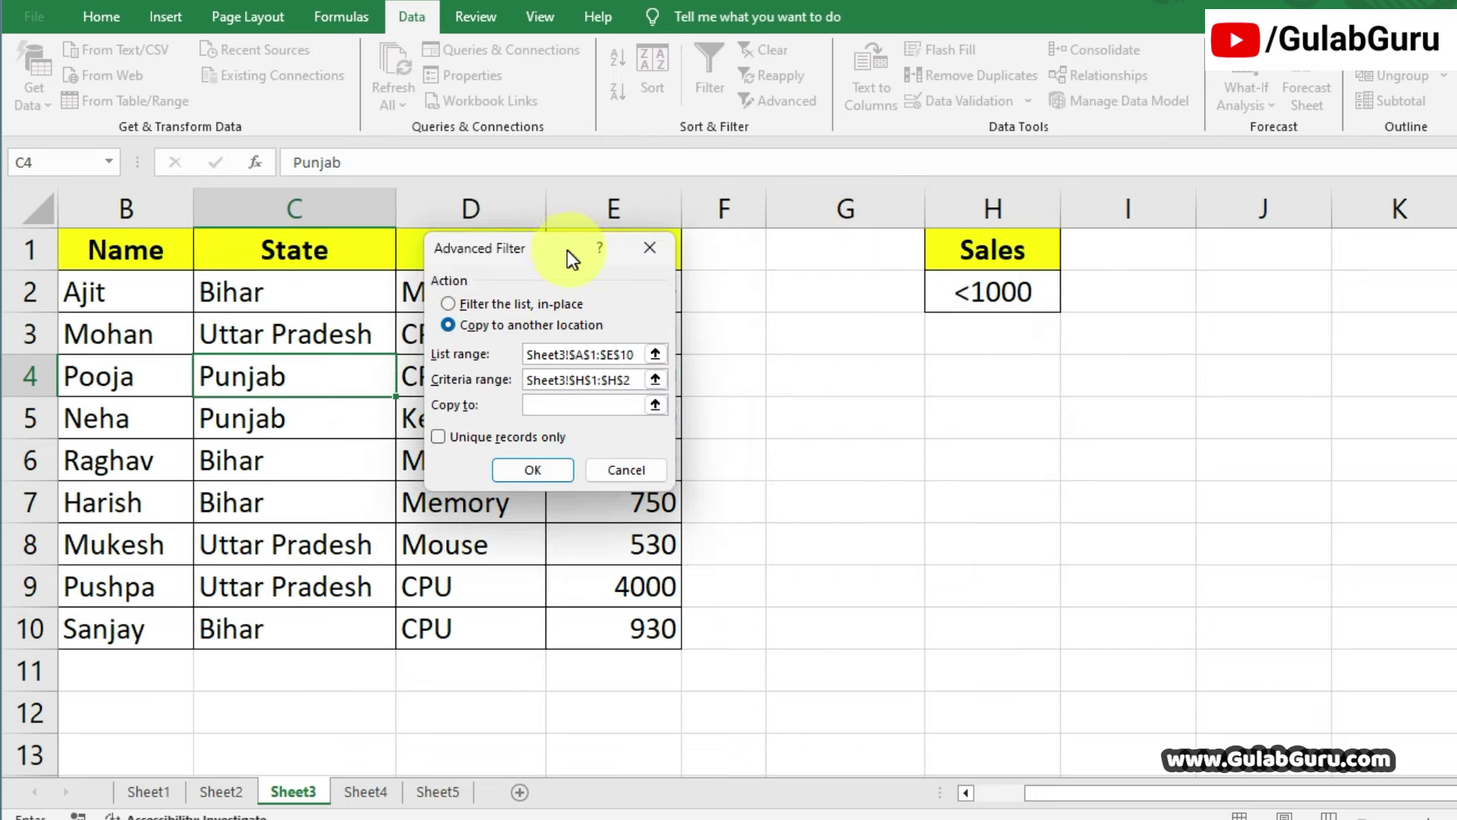
{"action": "left_click", "coordinate": [800, 370]}
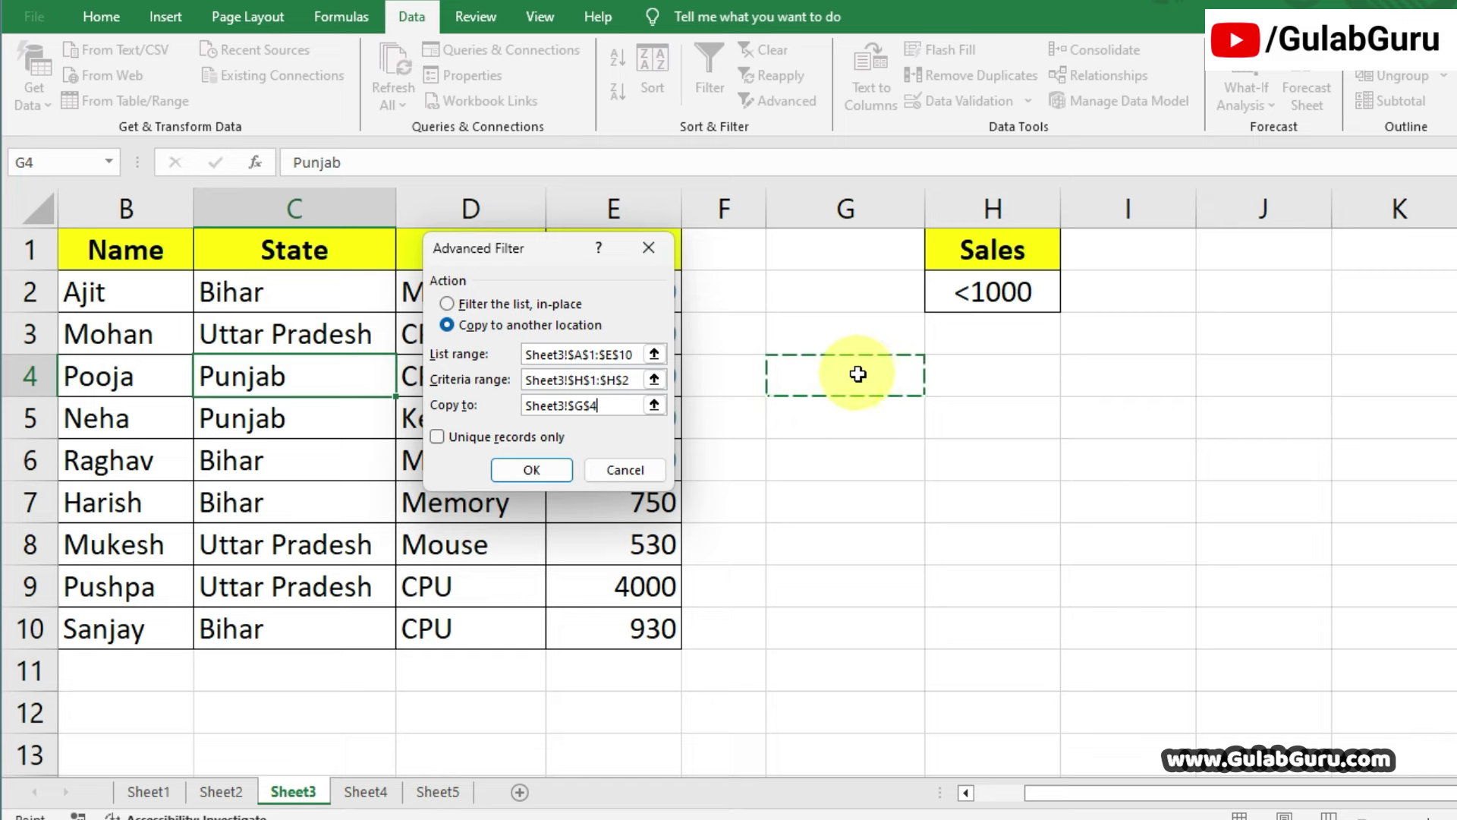
{"action": "left_click", "coordinate": [533, 469]}
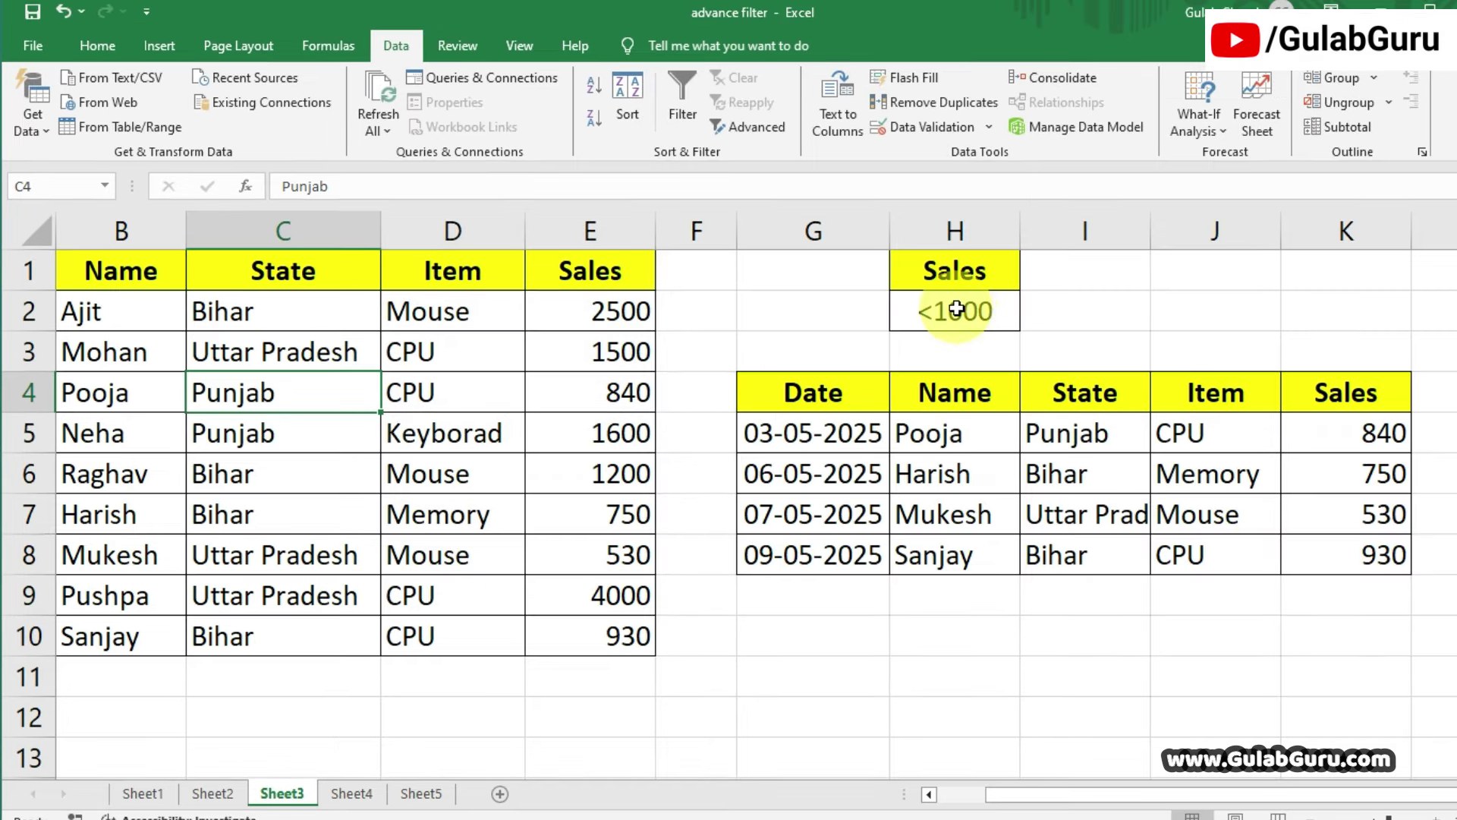
Review the copied rows against the Sales column on Sheet3, and the combined State and Sales criteria in G1:H2.
{"action": "left_click", "coordinate": [956, 308]}
{"action": "left_click_drag", "start_coordinate": [622, 312], "coordinate": [637, 636]}
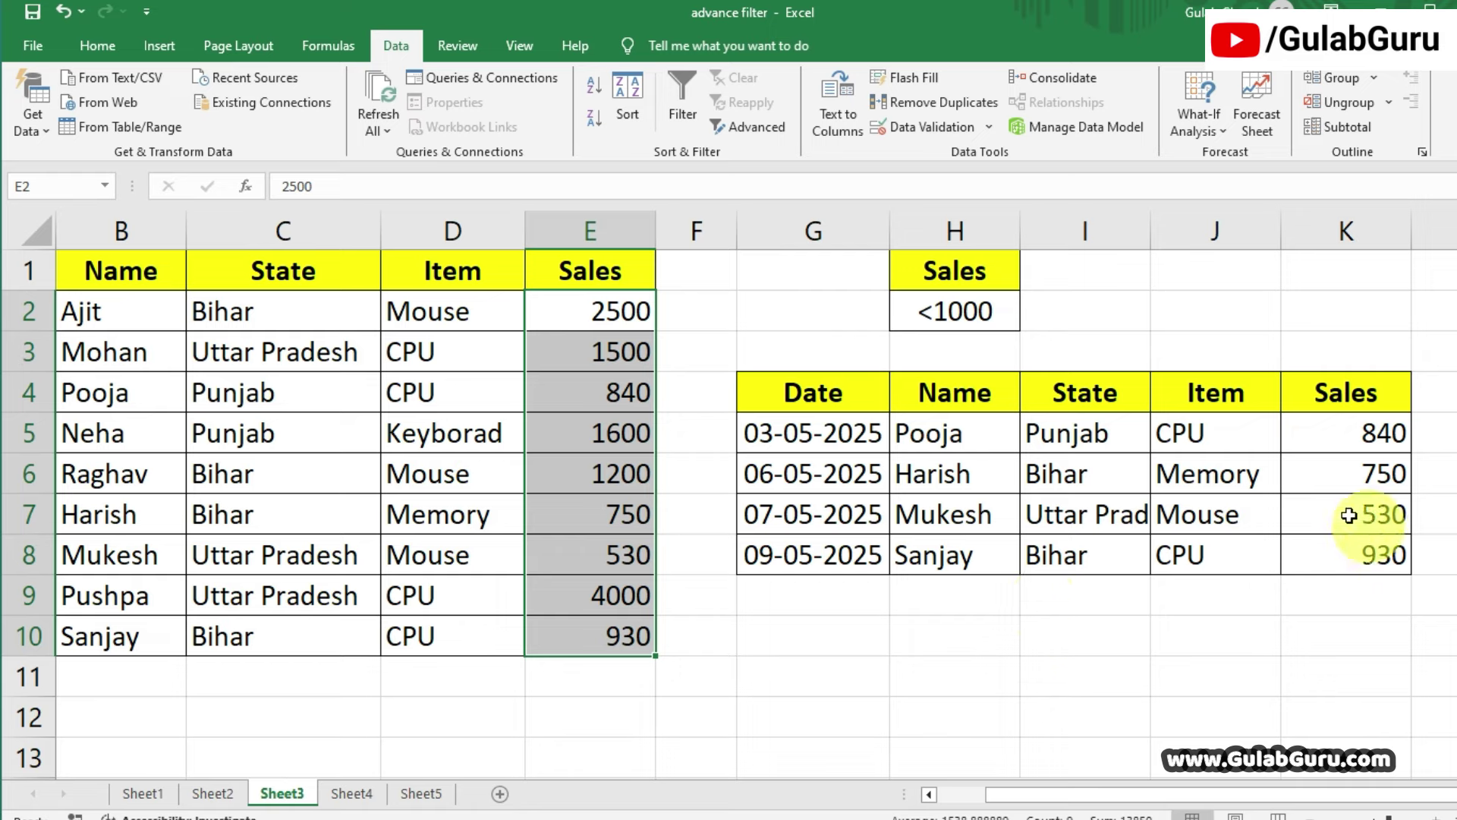
{"action": "left_click_drag", "start_coordinate": [767, 395], "coordinate": [1328, 562]}
{"action": "left_click", "coordinate": [1275, 629]}
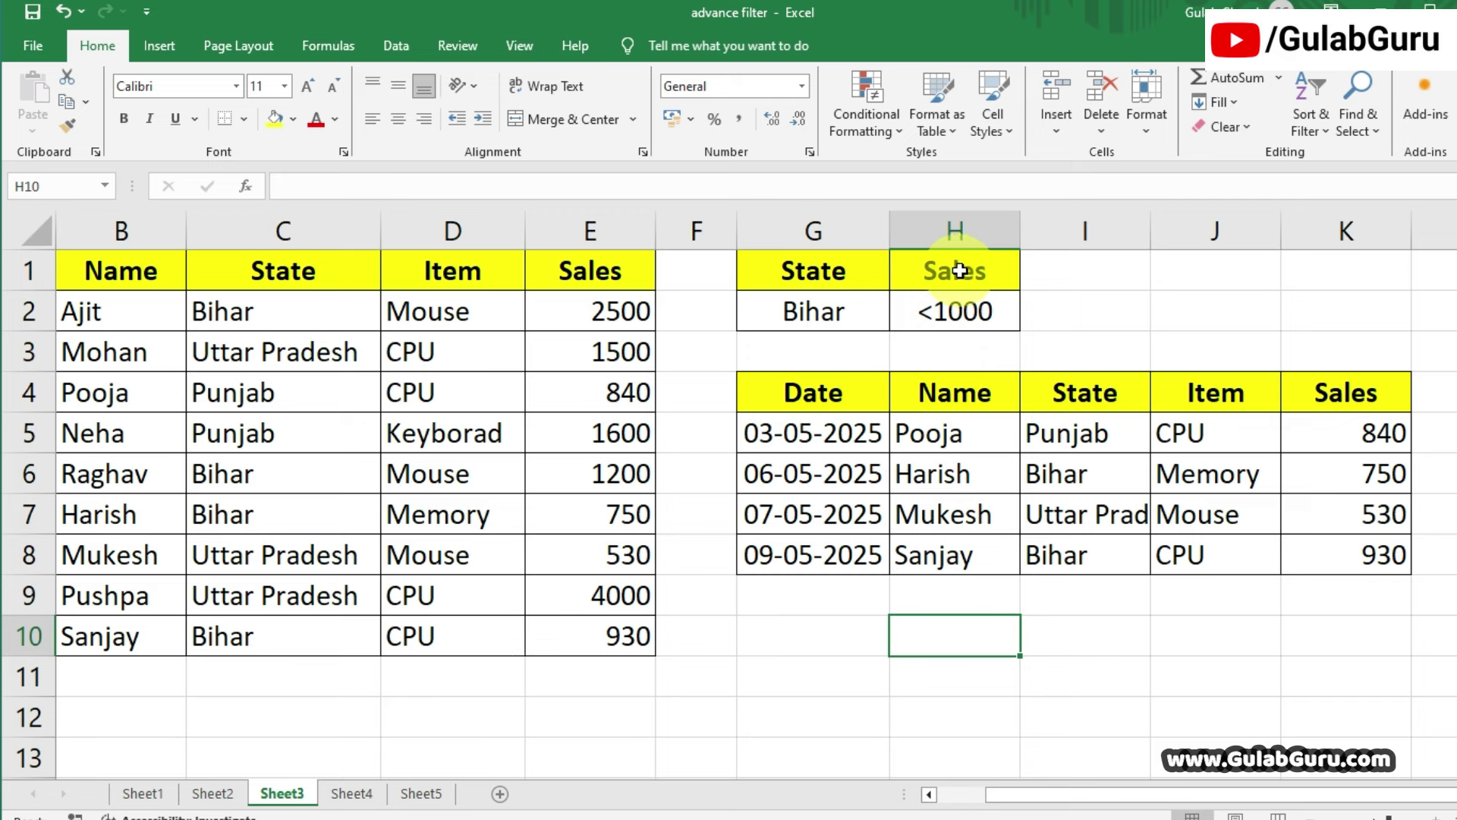
{"action": "left_click_drag", "start_coordinate": [964, 273], "coordinate": [964, 301]}
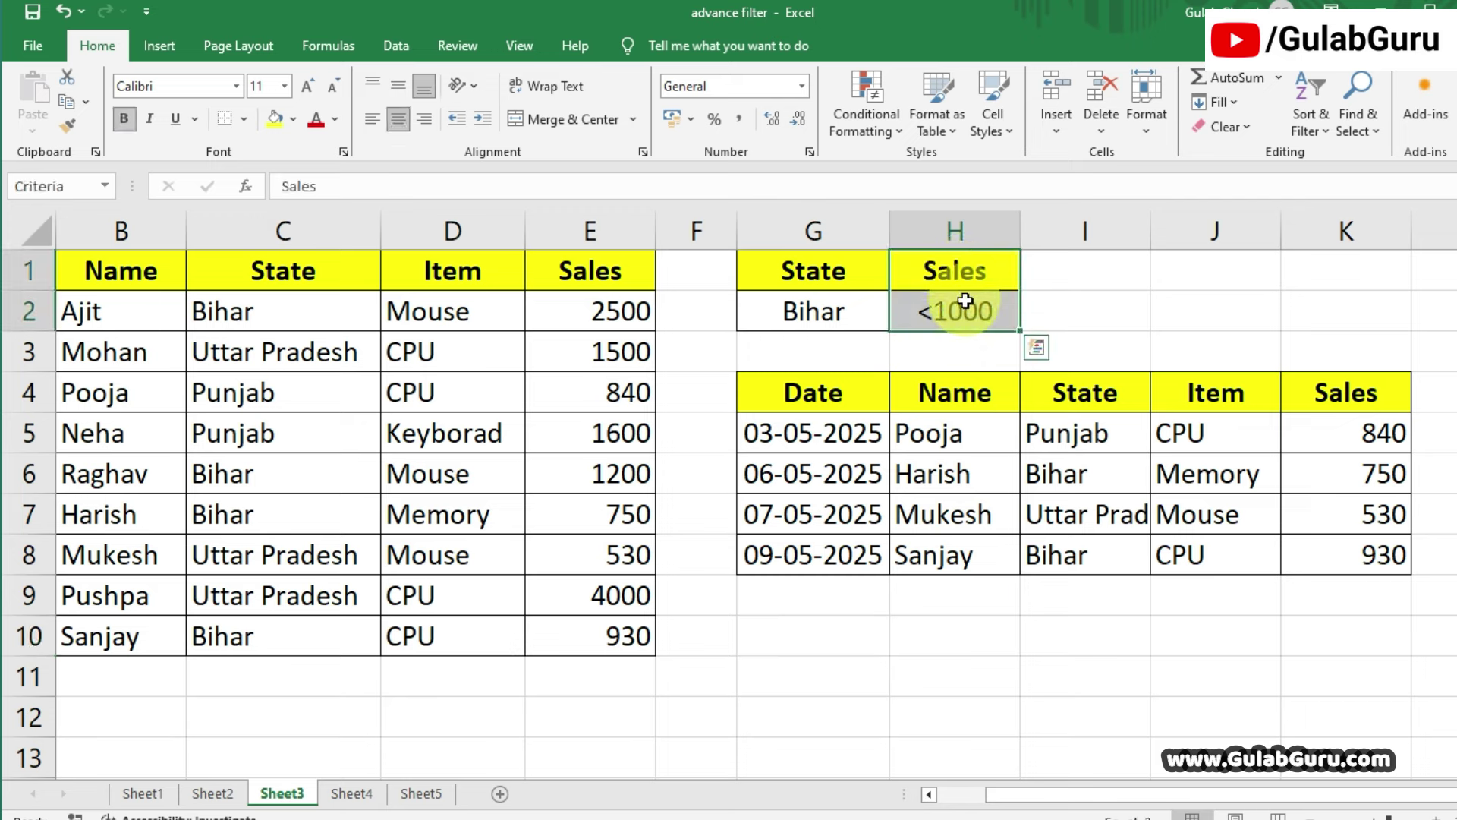
{"action": "left_click", "coordinate": [967, 307]}
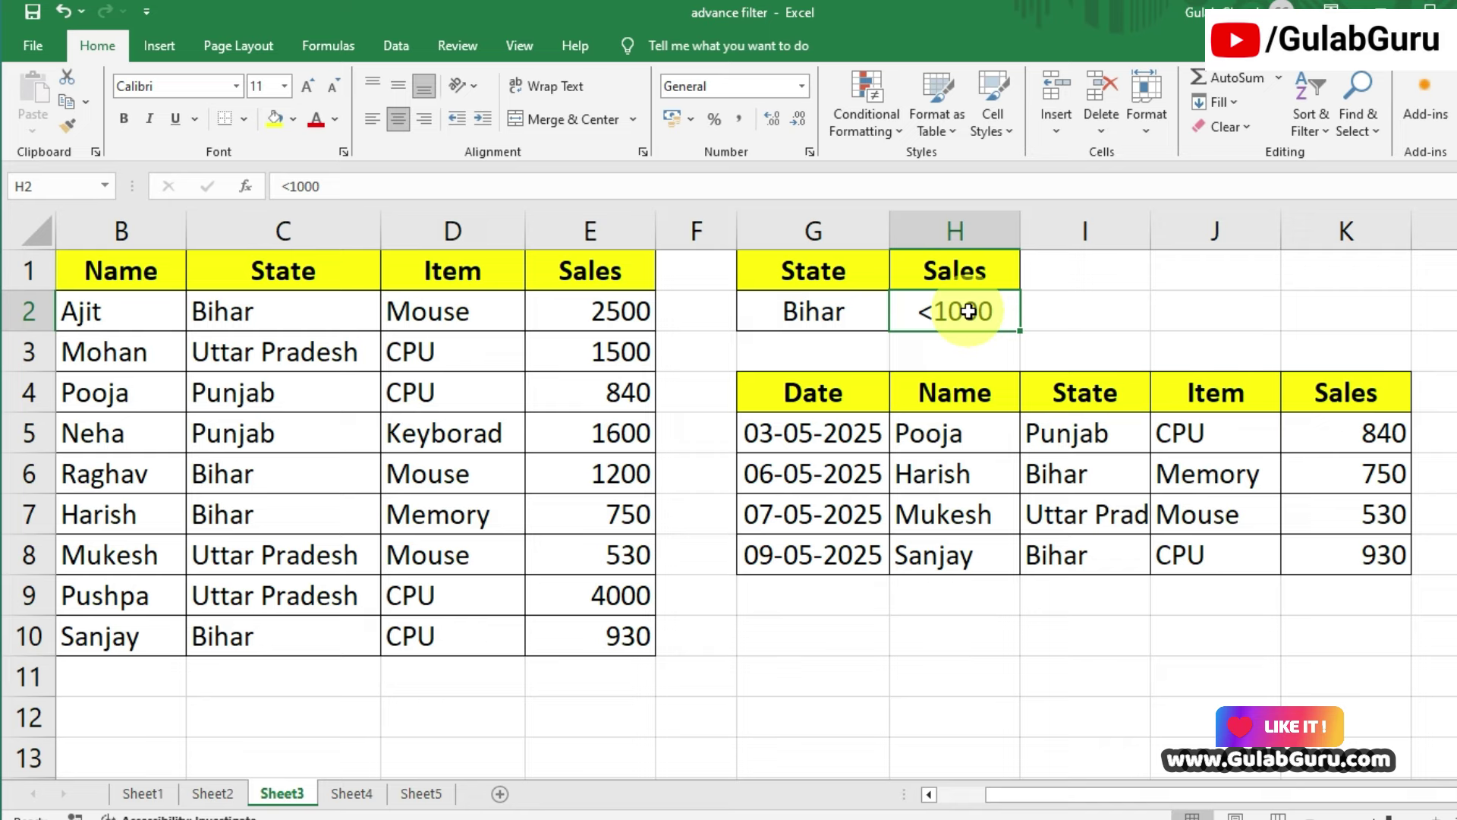
{"action": "left_click_drag", "start_coordinate": [839, 272], "coordinate": [832, 303]}
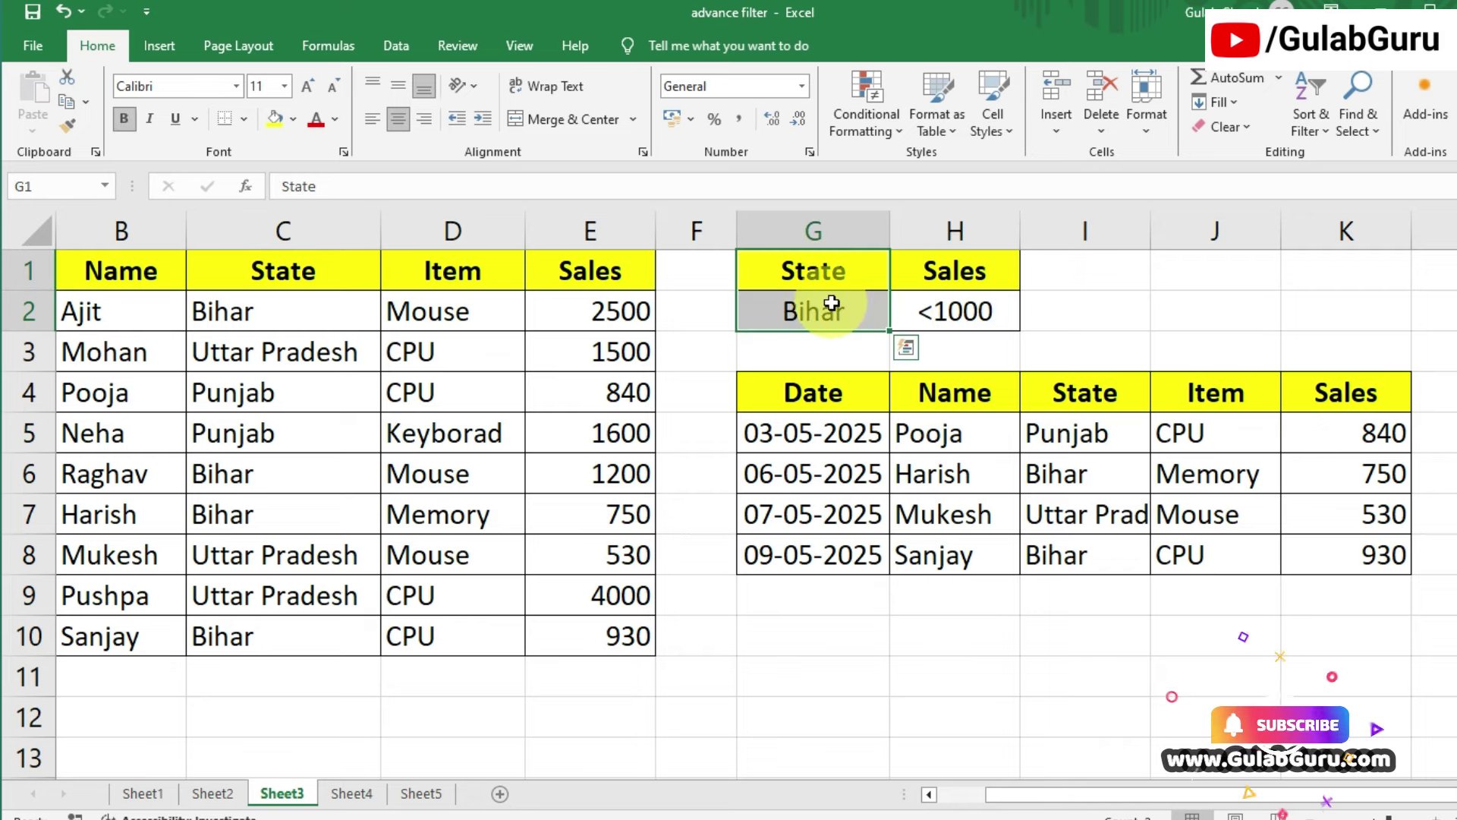
{"action": "left_click", "coordinate": [831, 304]}
{"action": "left_click", "coordinate": [955, 312]}
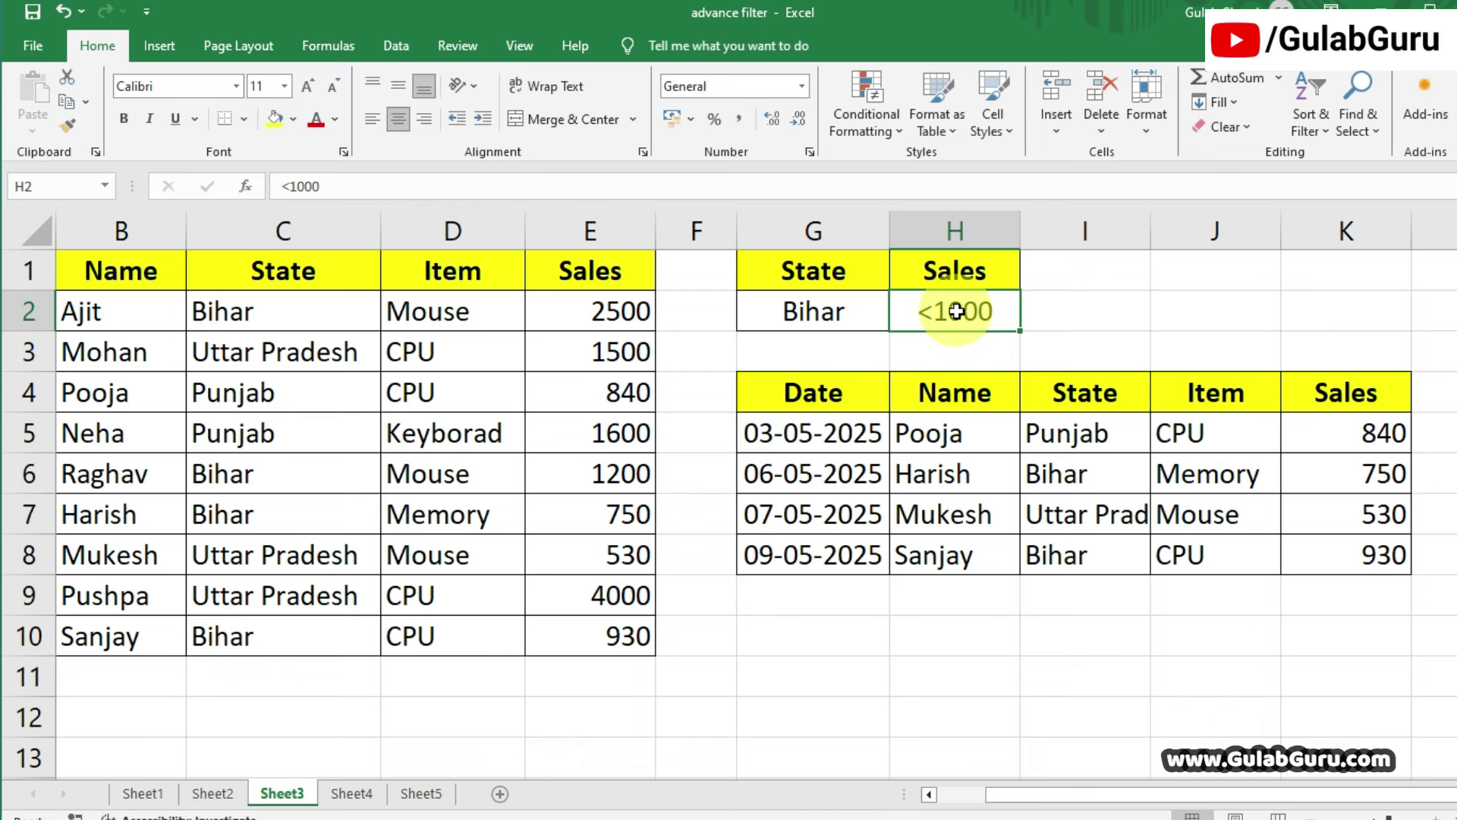
{"action": "left_click_drag", "start_coordinate": [813, 271], "coordinate": [924, 311]}
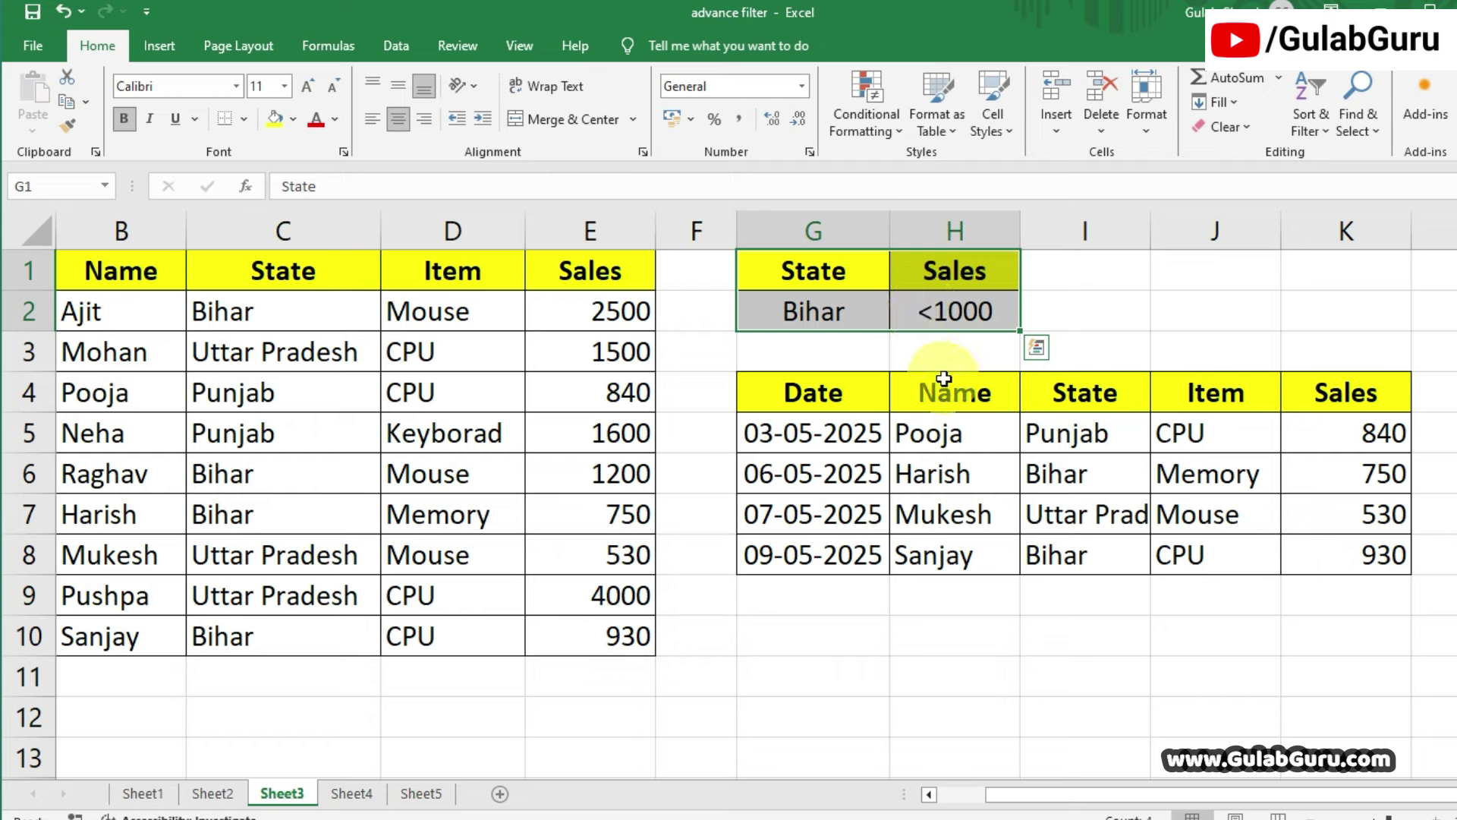
Clear all contents and formatting from the previous filter output in G4:K8 on Sheet3.
{"action": "left_click_drag", "start_coordinate": [816, 393], "coordinate": [1306, 555]}
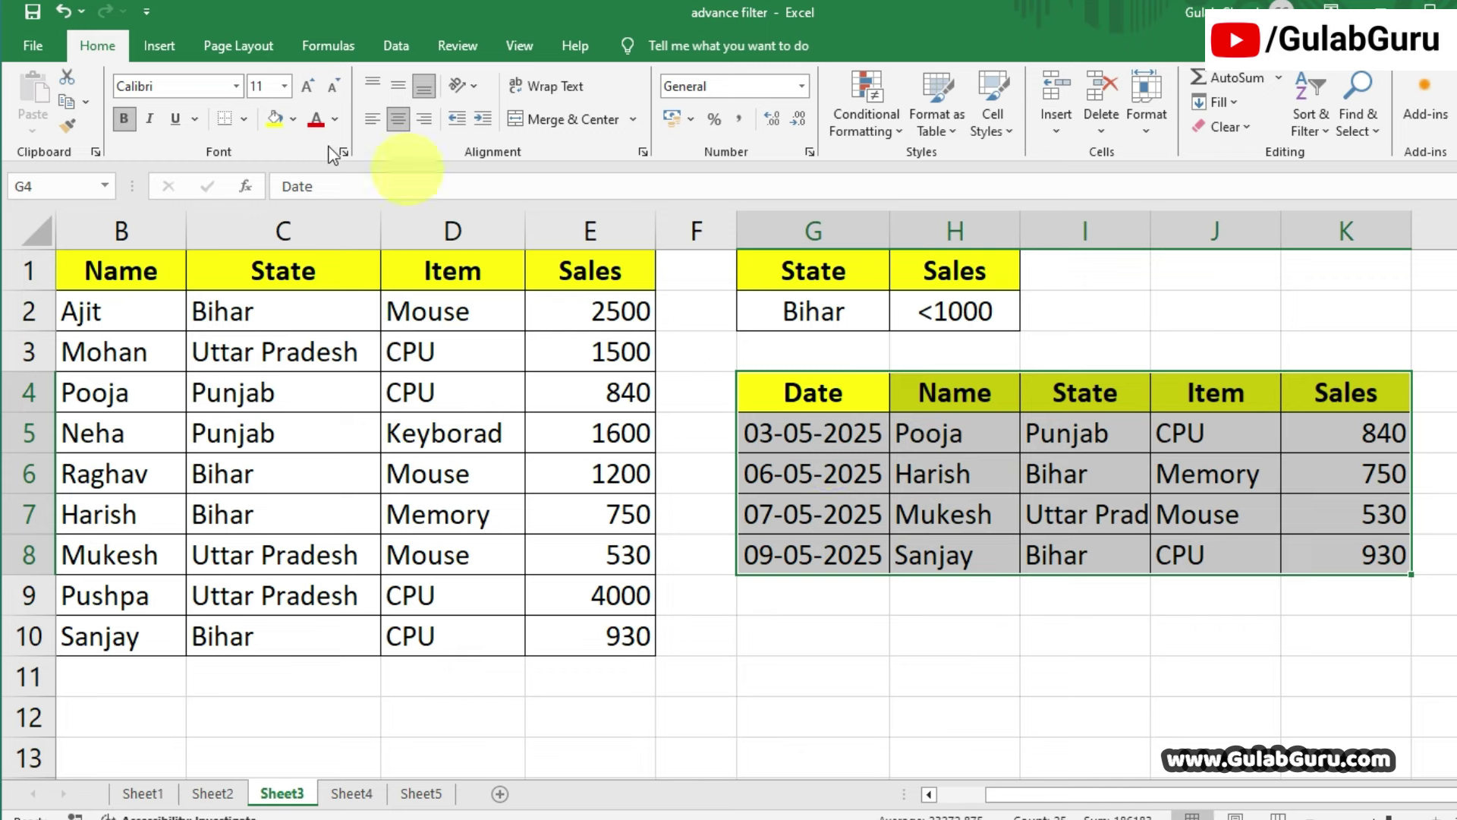
{"action": "left_click", "coordinate": [1224, 126]}
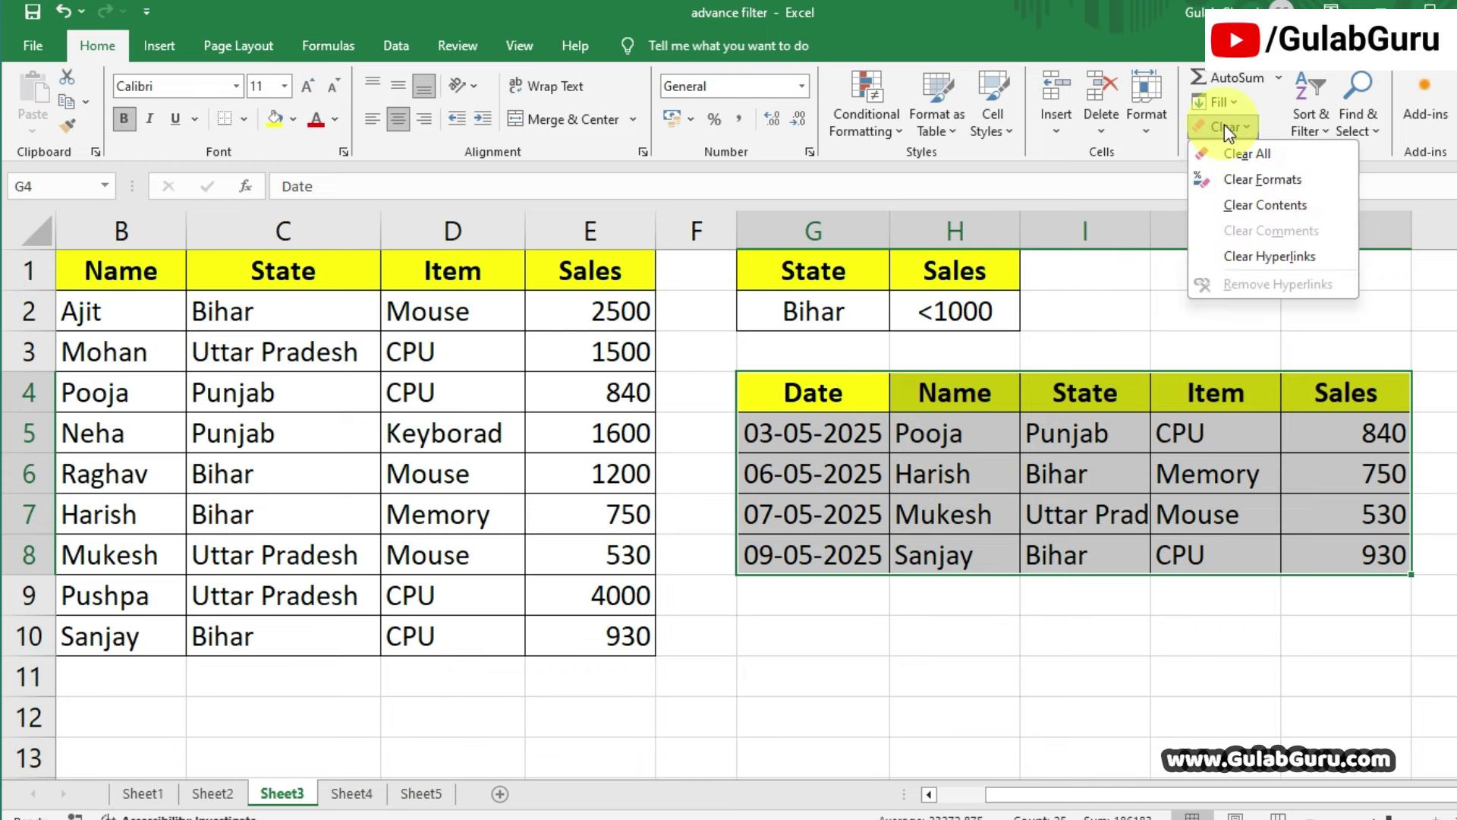
{"action": "left_click", "coordinate": [1258, 157]}
{"action": "left_click", "coordinate": [853, 397]}
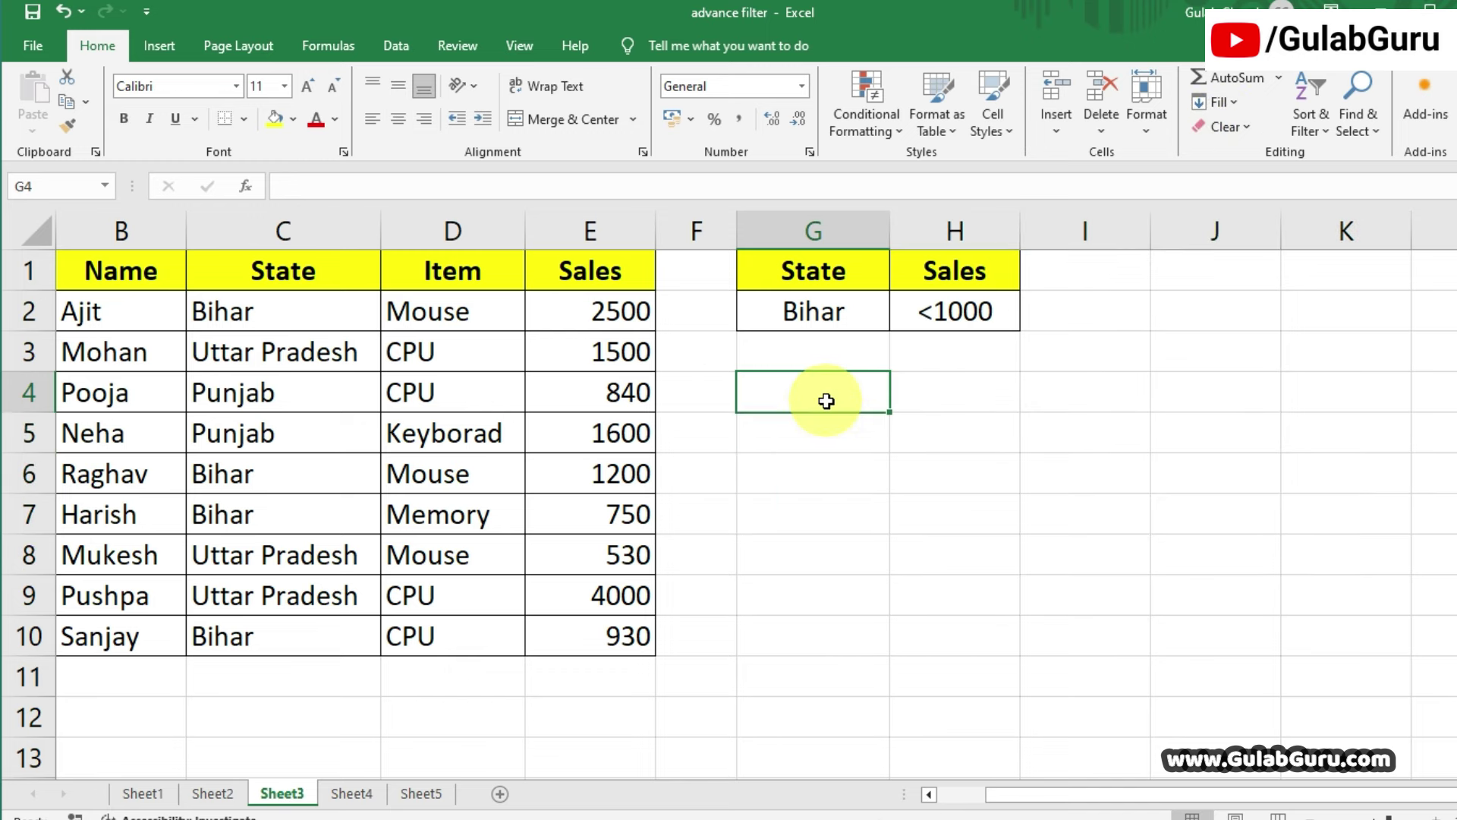
Start an Advanced Filter on the Sheet3 sales table with A1:E10 as the list range.
{"action": "left_click", "coordinate": [260, 394]}
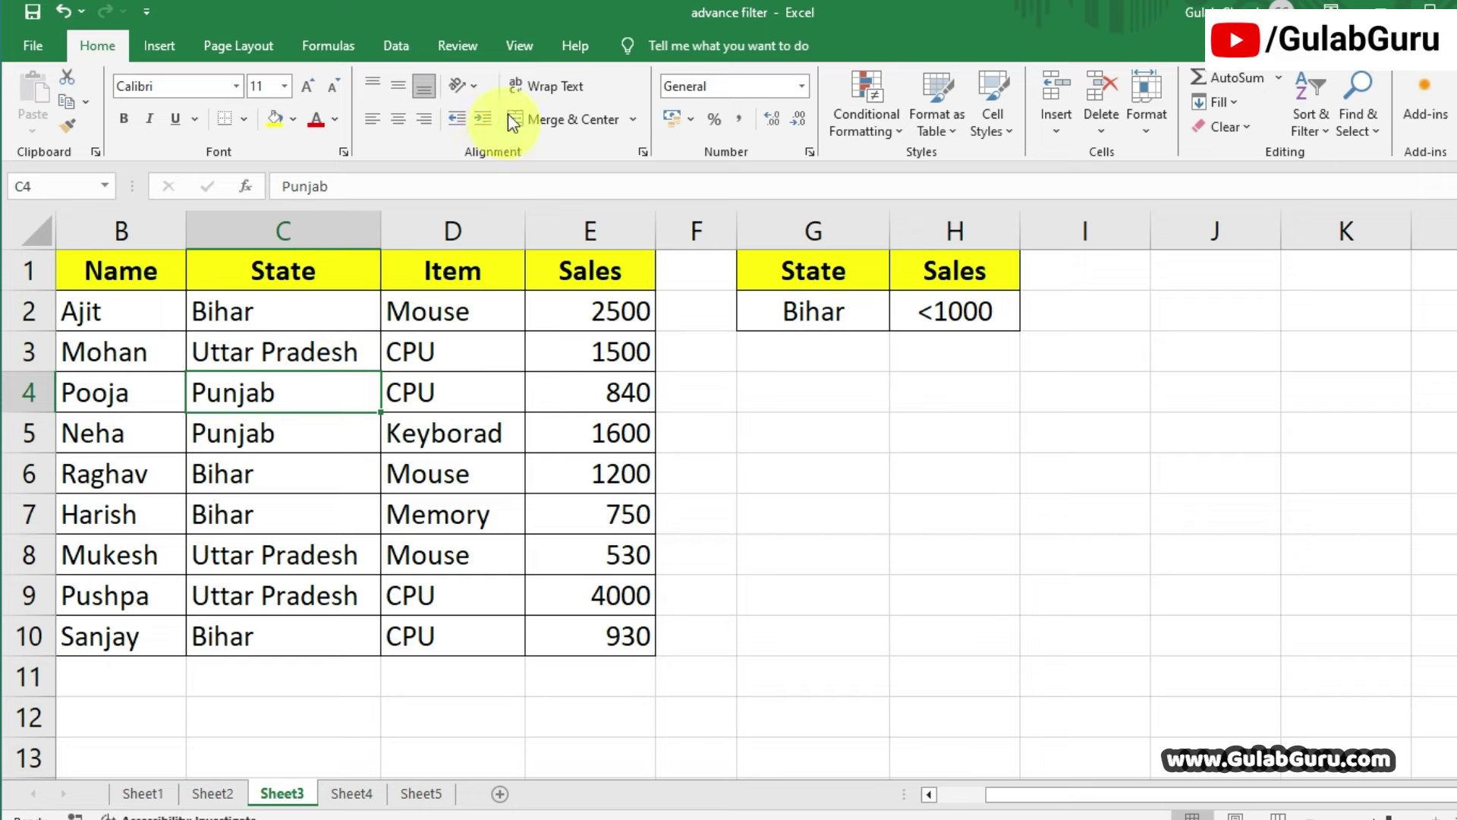
{"action": "left_click", "coordinate": [392, 47]}
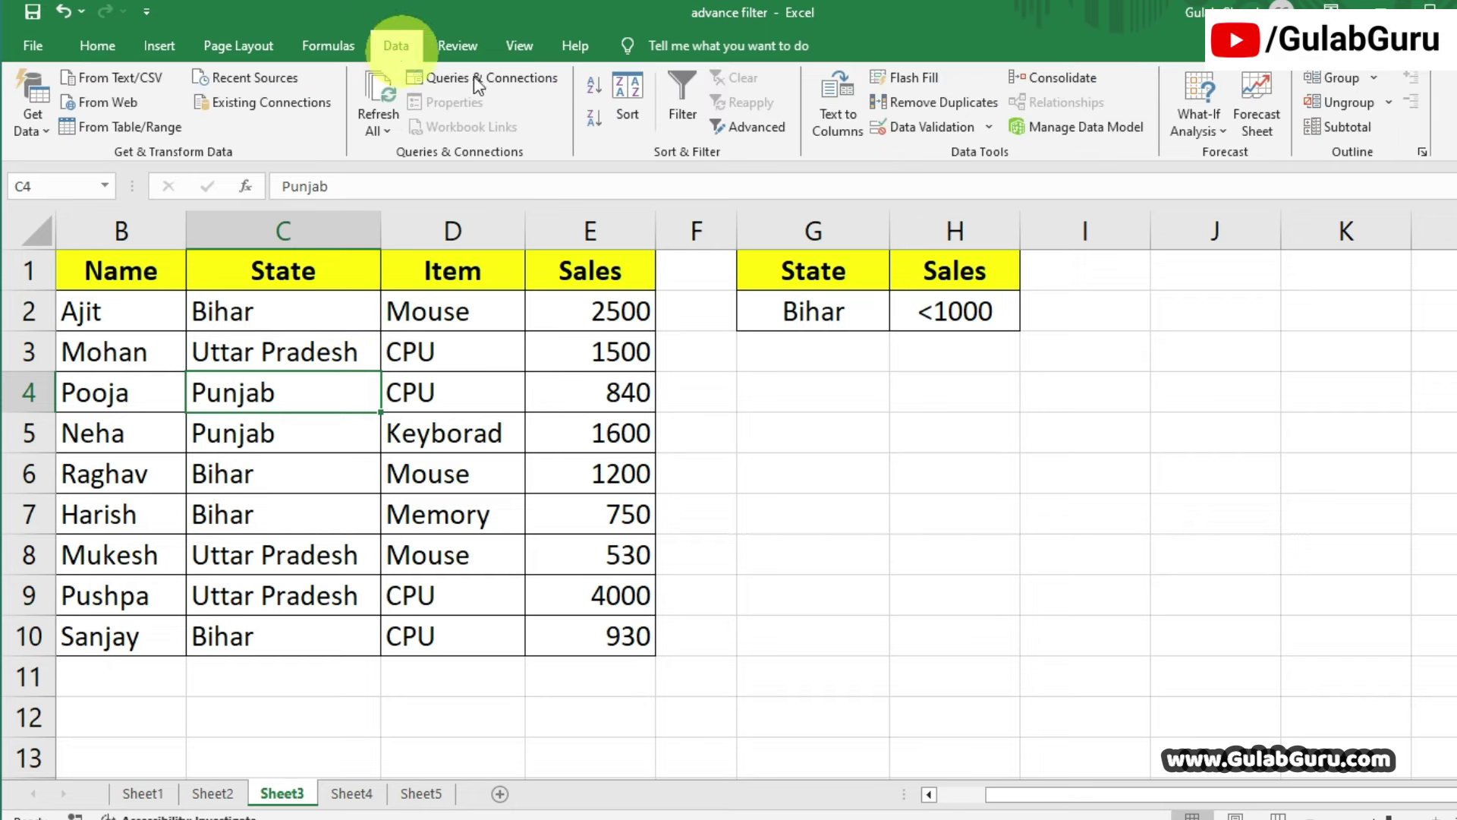
{"action": "left_click", "coordinate": [735, 125]}
{"action": "left_click_drag", "start_coordinate": [524, 269], "coordinate": [857, 278]}
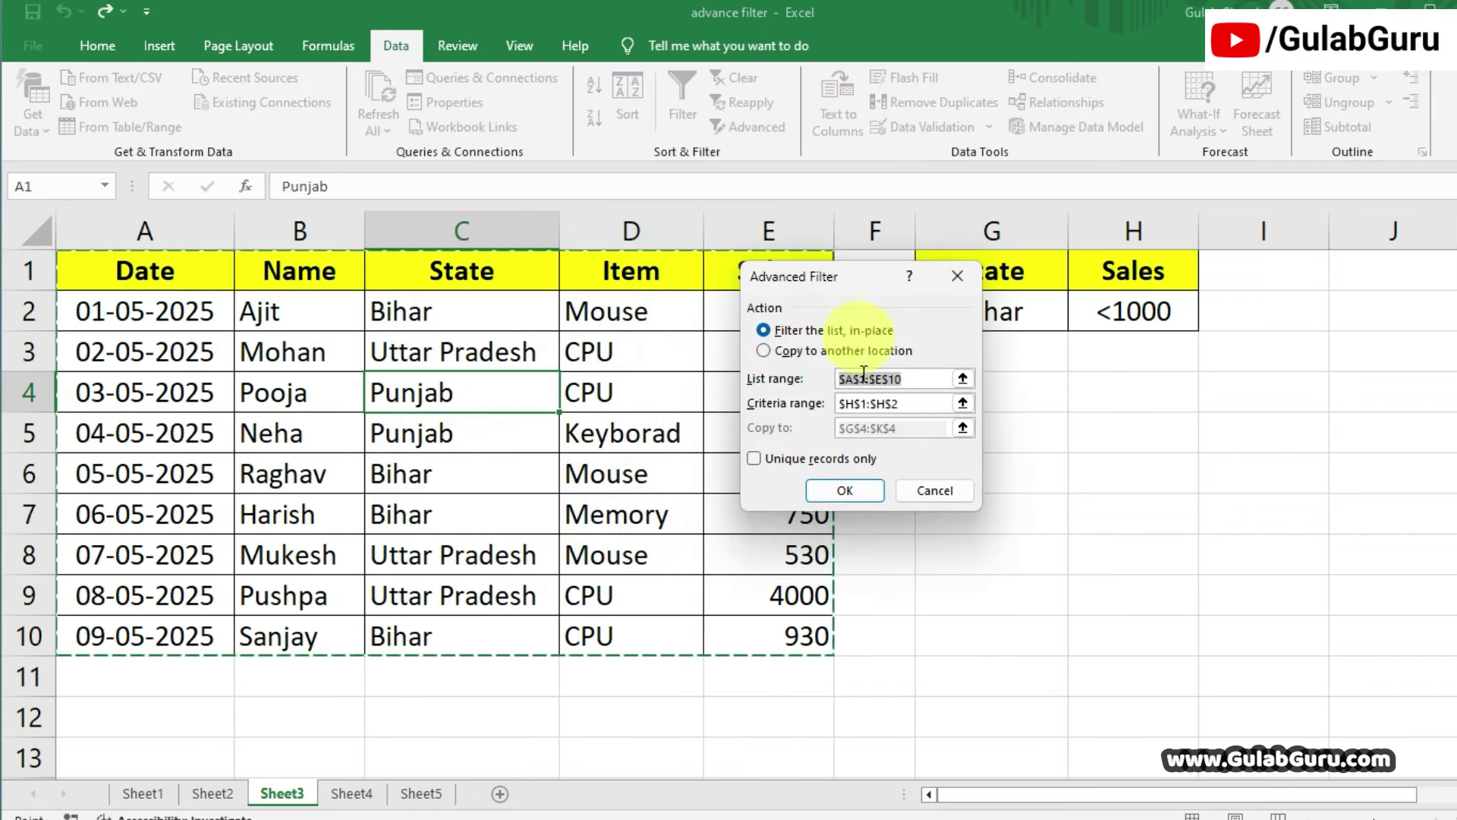
{"action": "left_click_drag", "start_coordinate": [224, 290], "coordinate": [746, 630]}
Replace the Advanced Filter's criteria range with the combined State and Sales criteria in G1:H2 on Sheet3.
{"action": "left_click", "coordinate": [916, 406]}
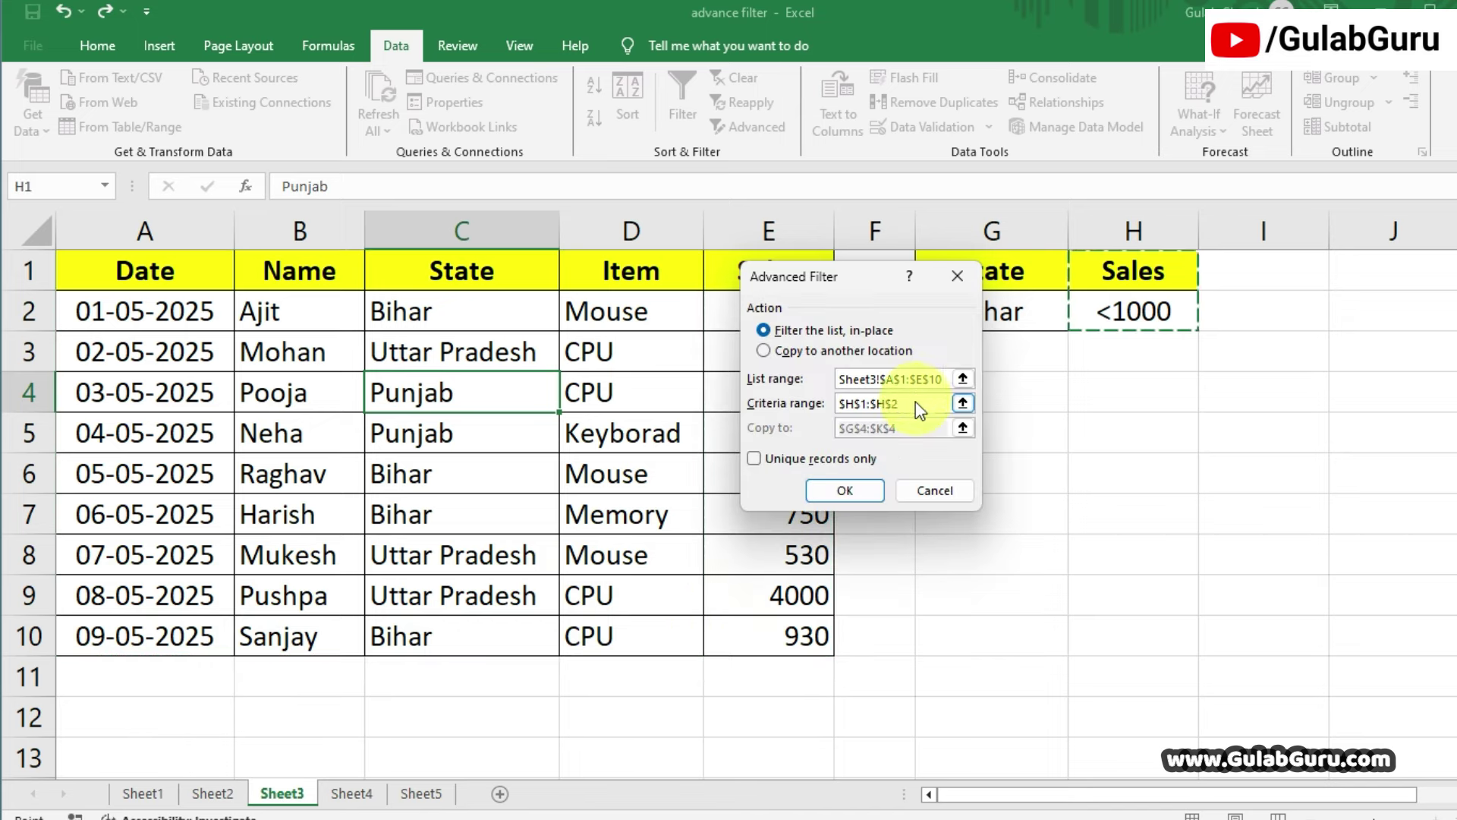
{"action": "key", "text": "BackSpace"}
{"action": "key", "text": "BackSpace"}
{"action": "key", "text": "BackSpace"}
{"action": "key", "text": "BackSpace"}
{"action": "key", "text": "BackSpace"}
{"action": "key", "text": "BackSpace"}
{"action": "key", "text": "BackSpace"}
{"action": "key", "text": "BackSpace"}
{"action": "key", "text": "BackSpace"}
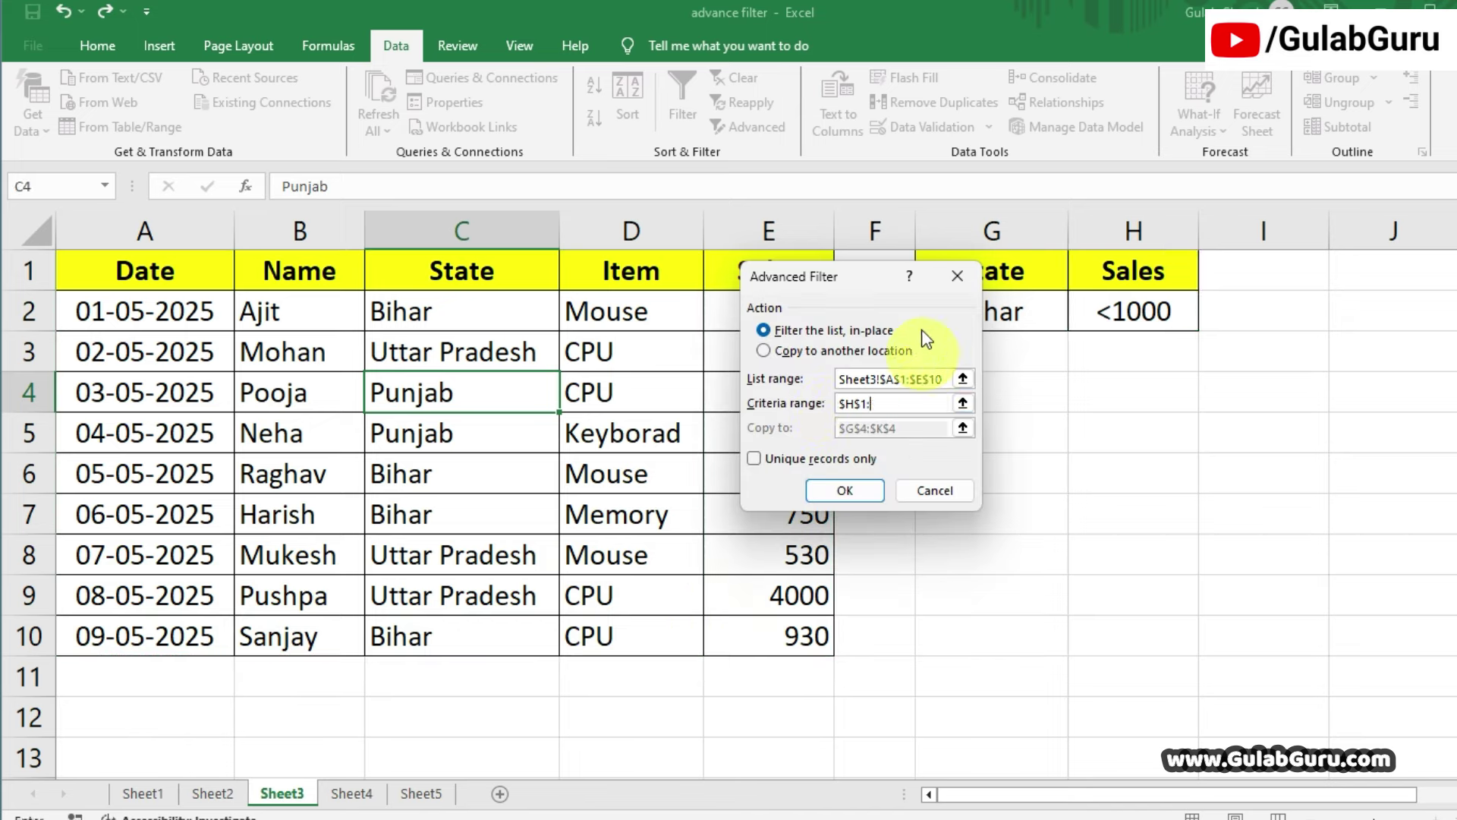
{"action": "left_click_drag", "start_coordinate": [868, 282], "coordinate": [691, 282]}
{"action": "left_click_drag", "start_coordinate": [979, 275], "coordinate": [1098, 312]}
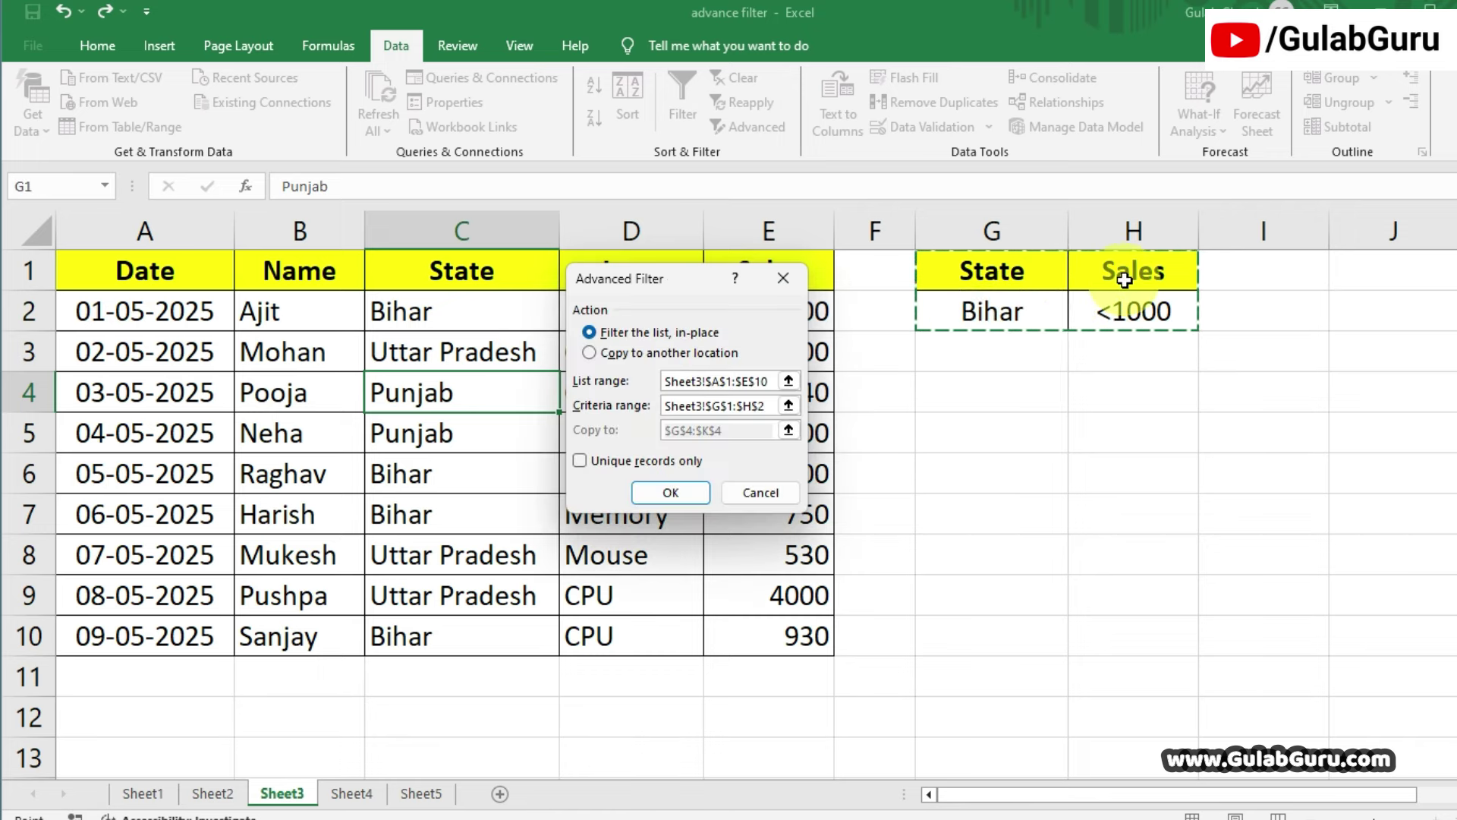
Choose to copy the results to another location, set the destination to G4 on Sheet3, and run the Advanced Filter.
{"action": "left_click", "coordinate": [616, 354]}
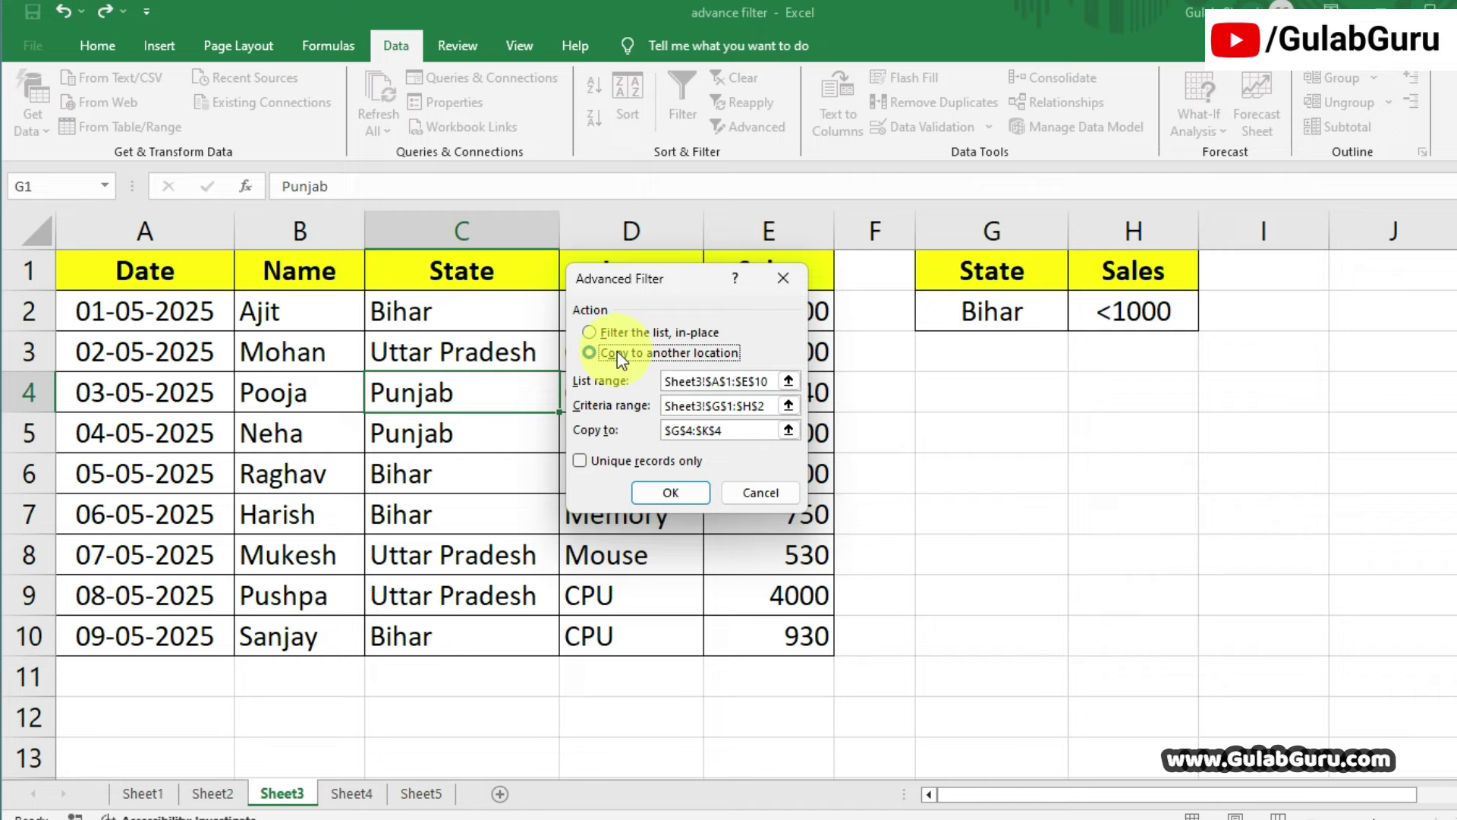
{"action": "left_click", "coordinate": [736, 431]}
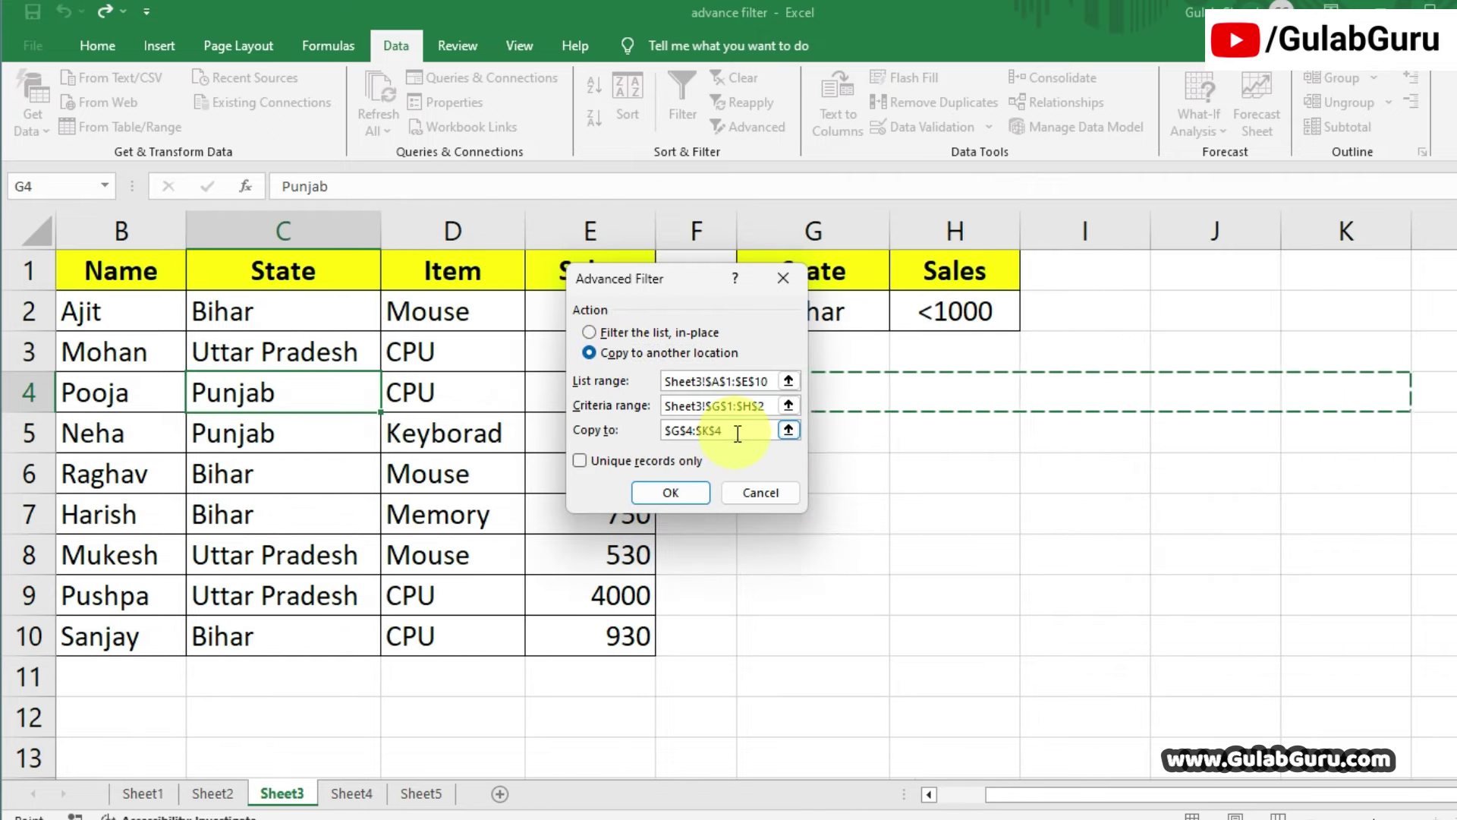
{"action": "key", "text": "BackSpace"}
{"action": "key", "text": "BackSpace"}
{"action": "left_click_drag", "start_coordinate": [699, 277], "coordinate": [504, 280]}
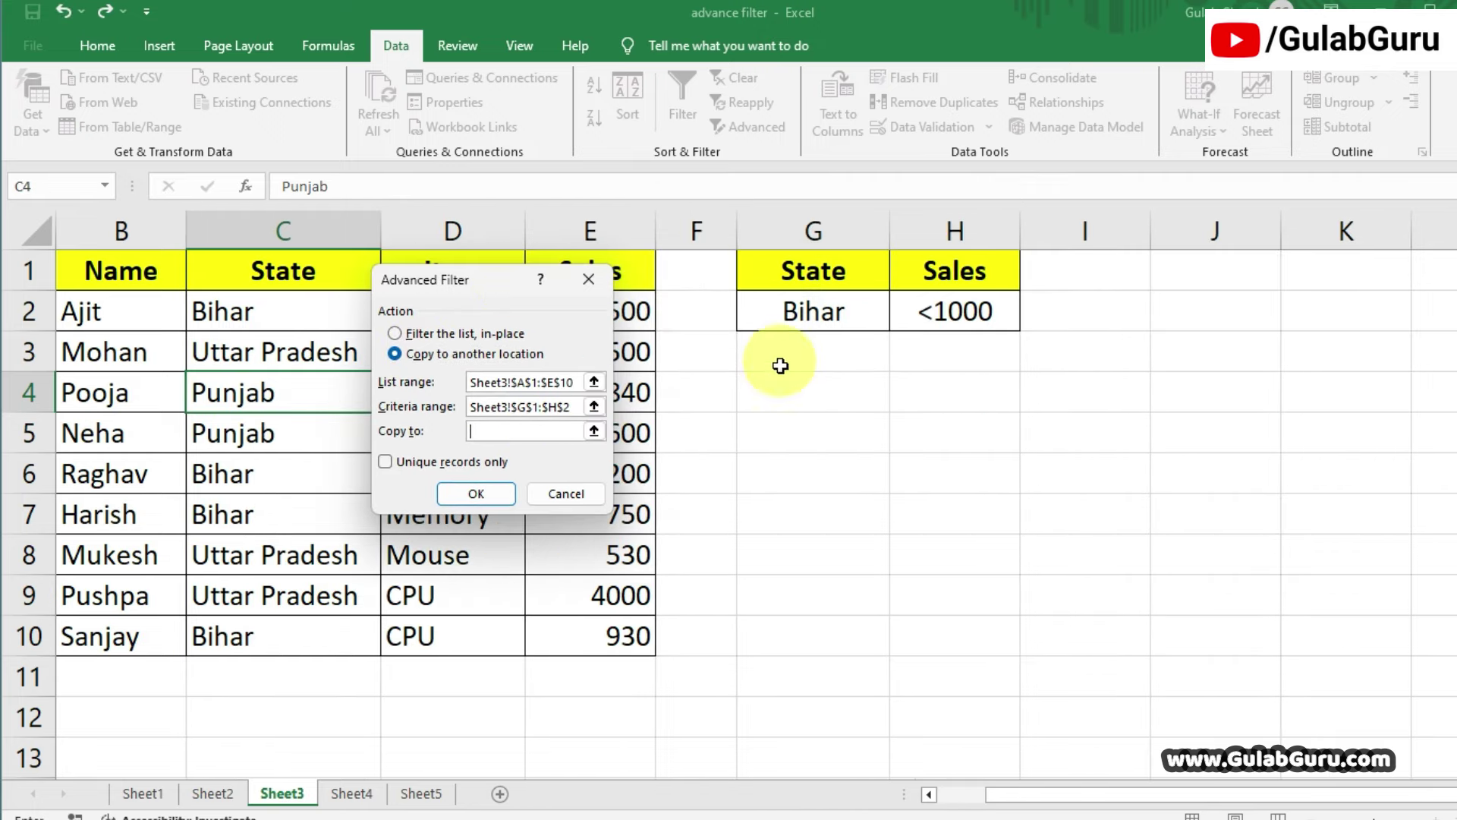
{"action": "left_click", "coordinate": [768, 391]}
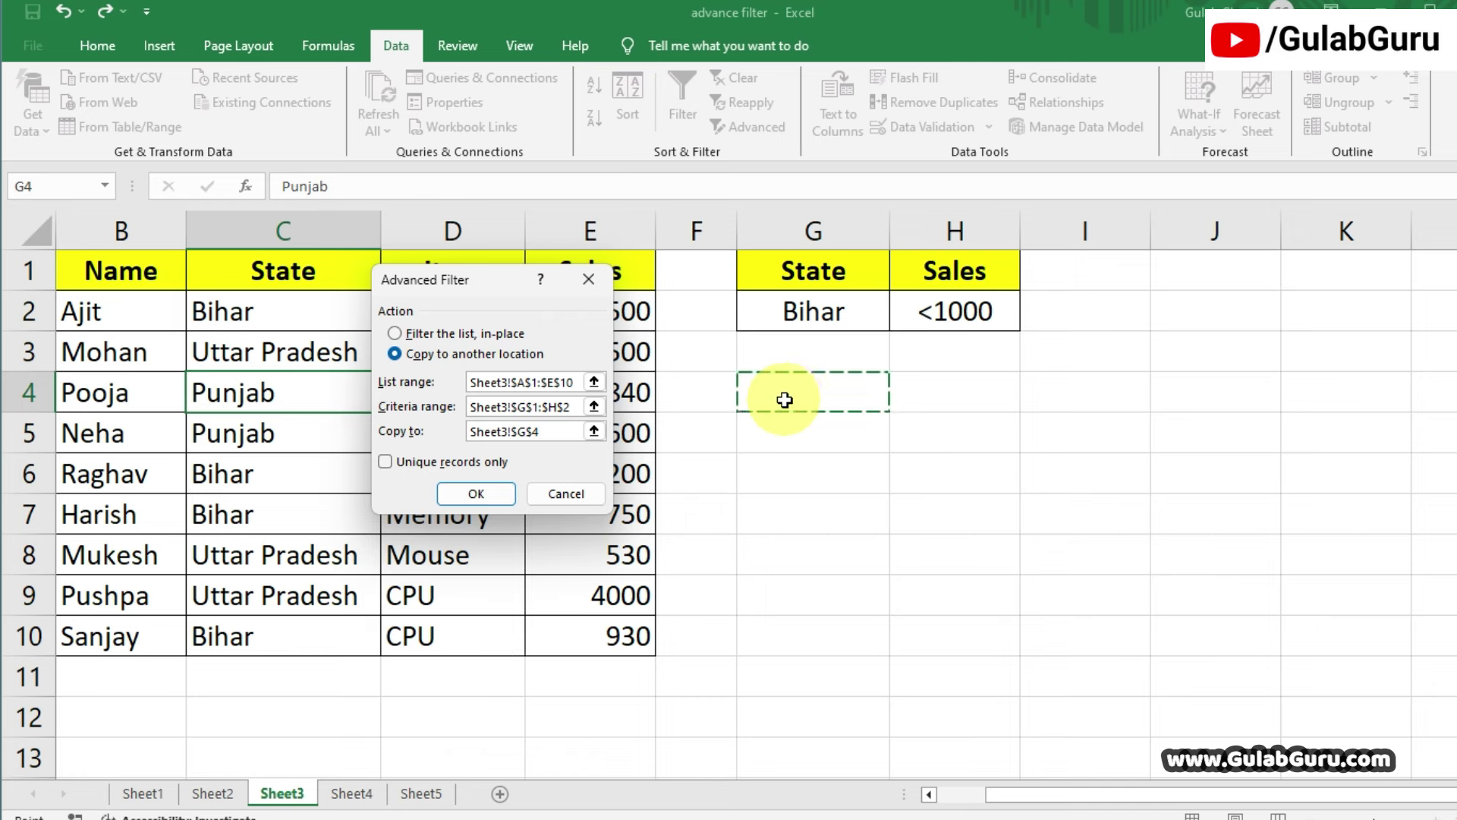
{"action": "left_click", "coordinate": [477, 494]}
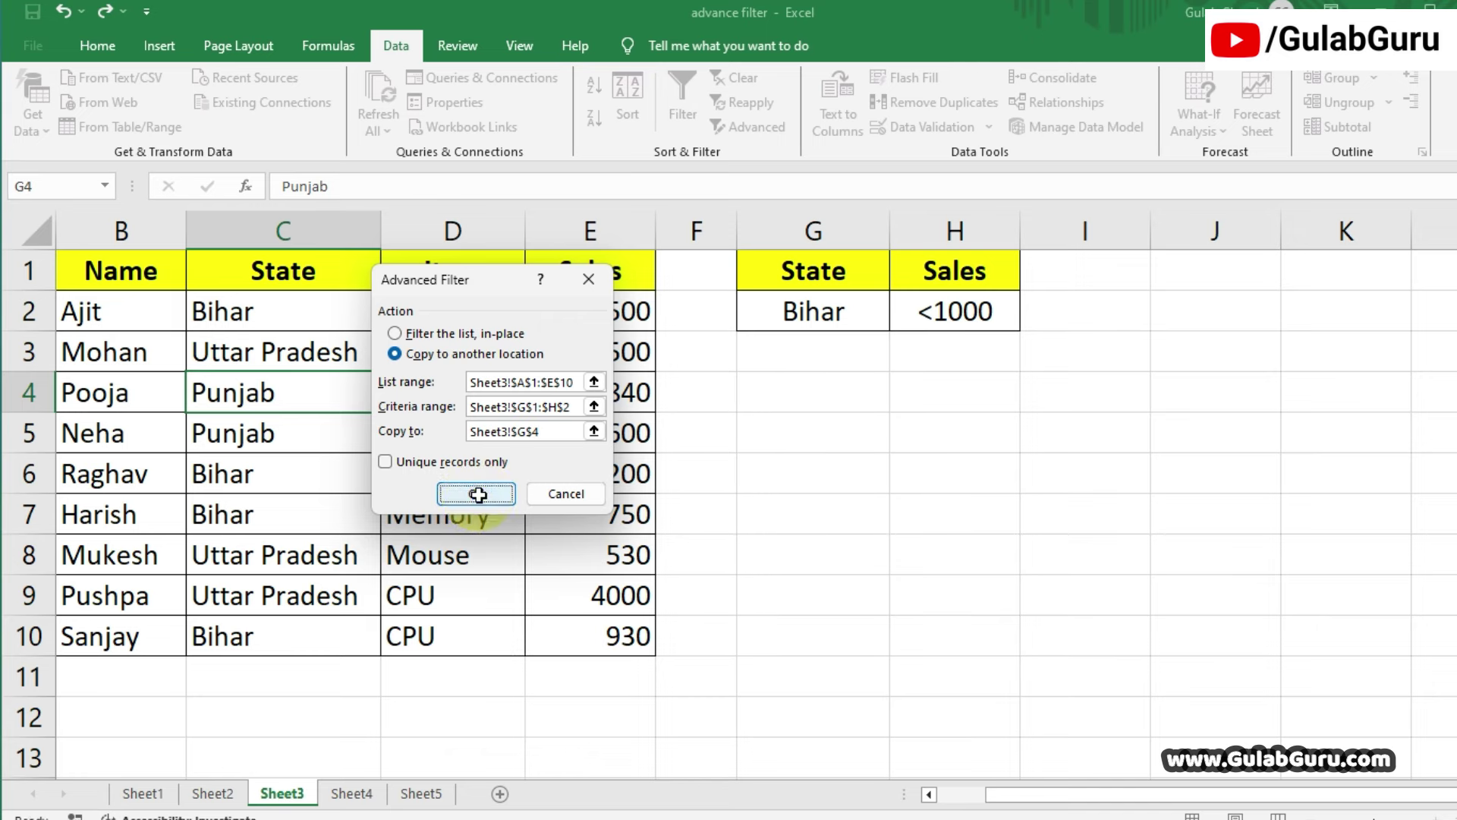
Compare the State and Sales values of the copied rows with the combined criteria in G1:H2 on Sheet3.
{"action": "left_click_drag", "start_coordinate": [812, 436], "coordinate": [1343, 486]}
{"action": "left_click", "coordinate": [1169, 551]}
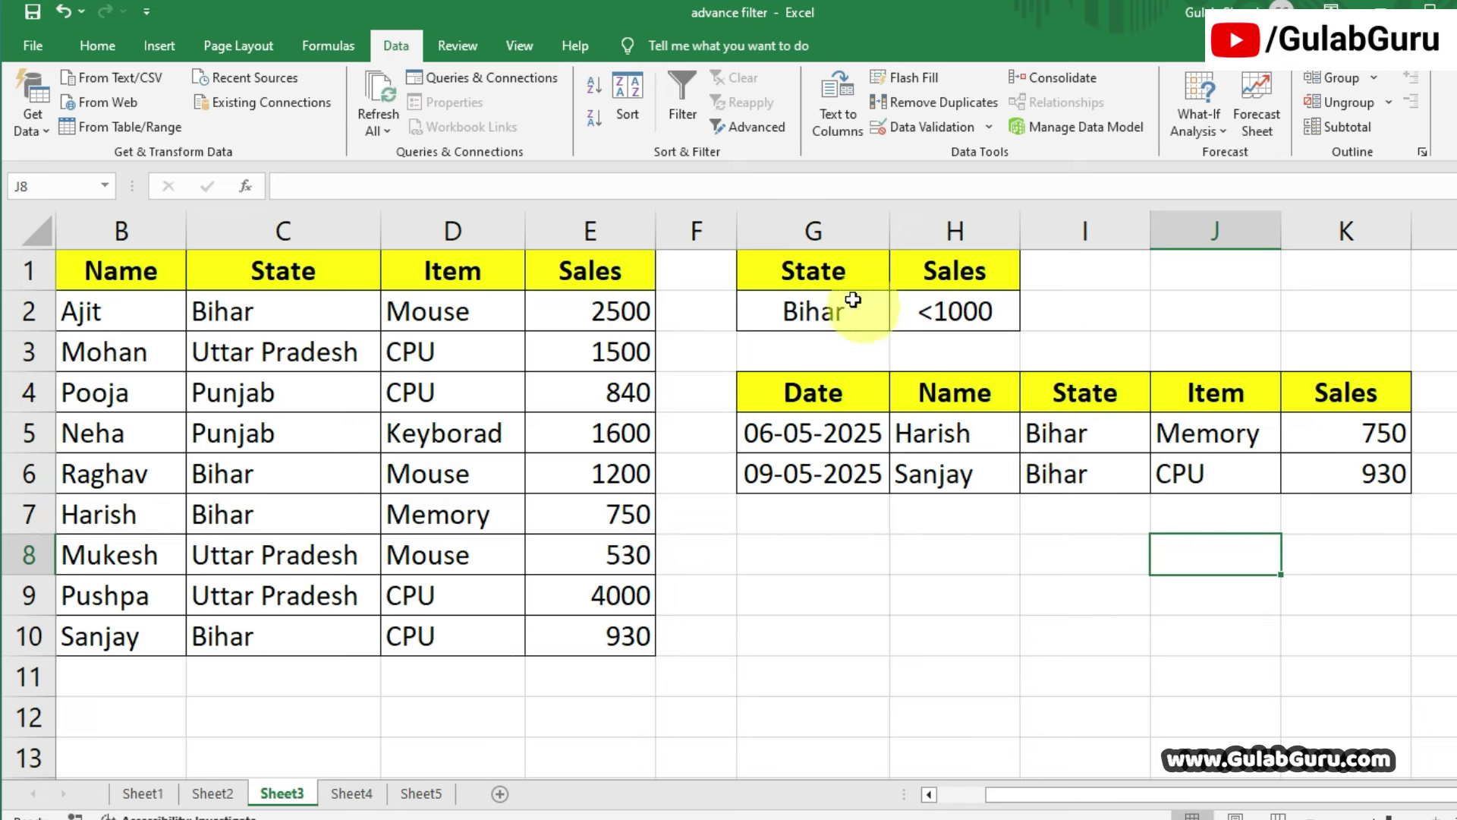
{"action": "left_click_drag", "start_coordinate": [827, 268], "coordinate": [824, 309]}
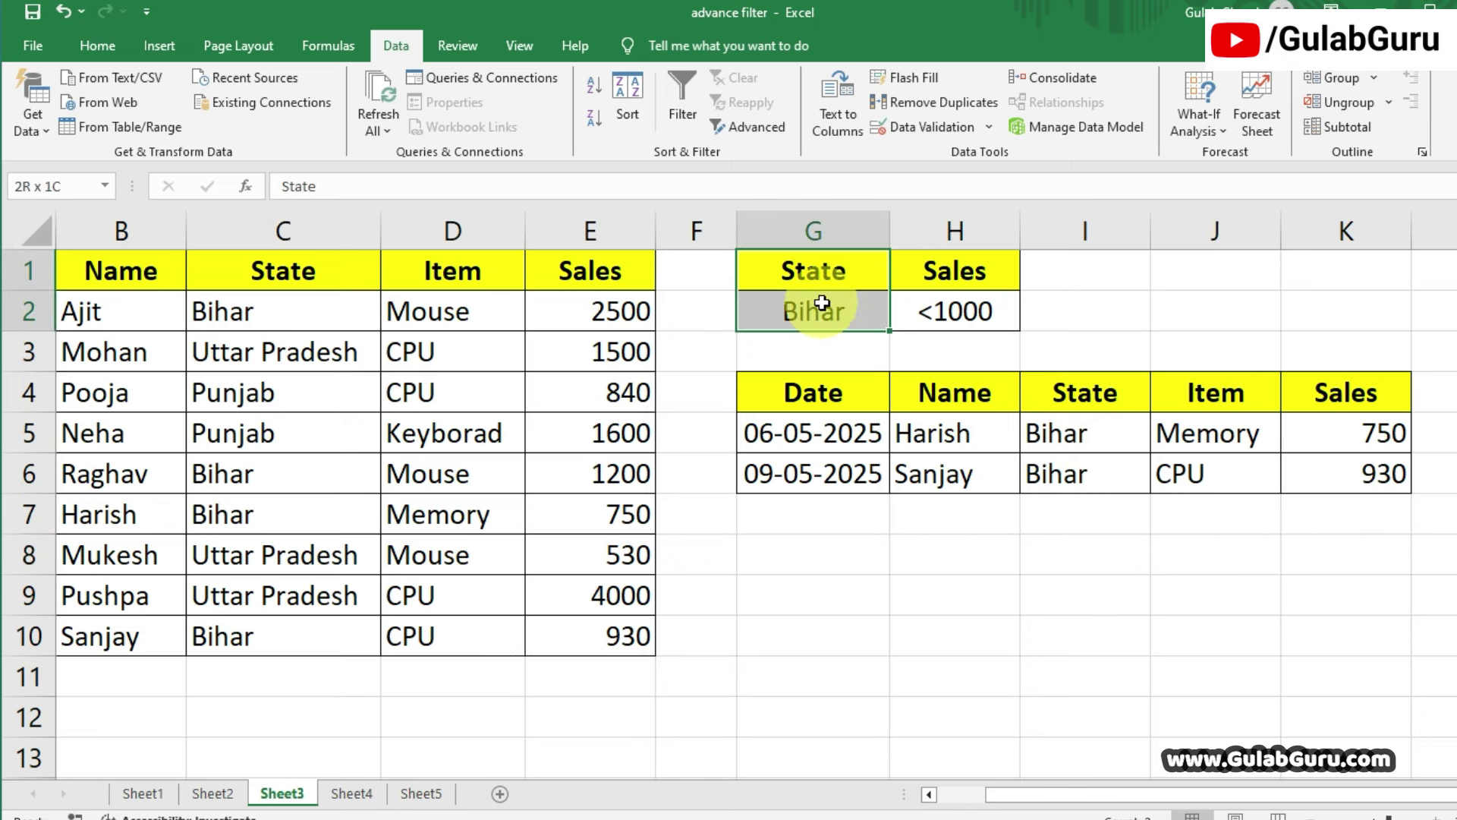
{"action": "left_click_drag", "start_coordinate": [966, 277], "coordinate": [969, 306]}
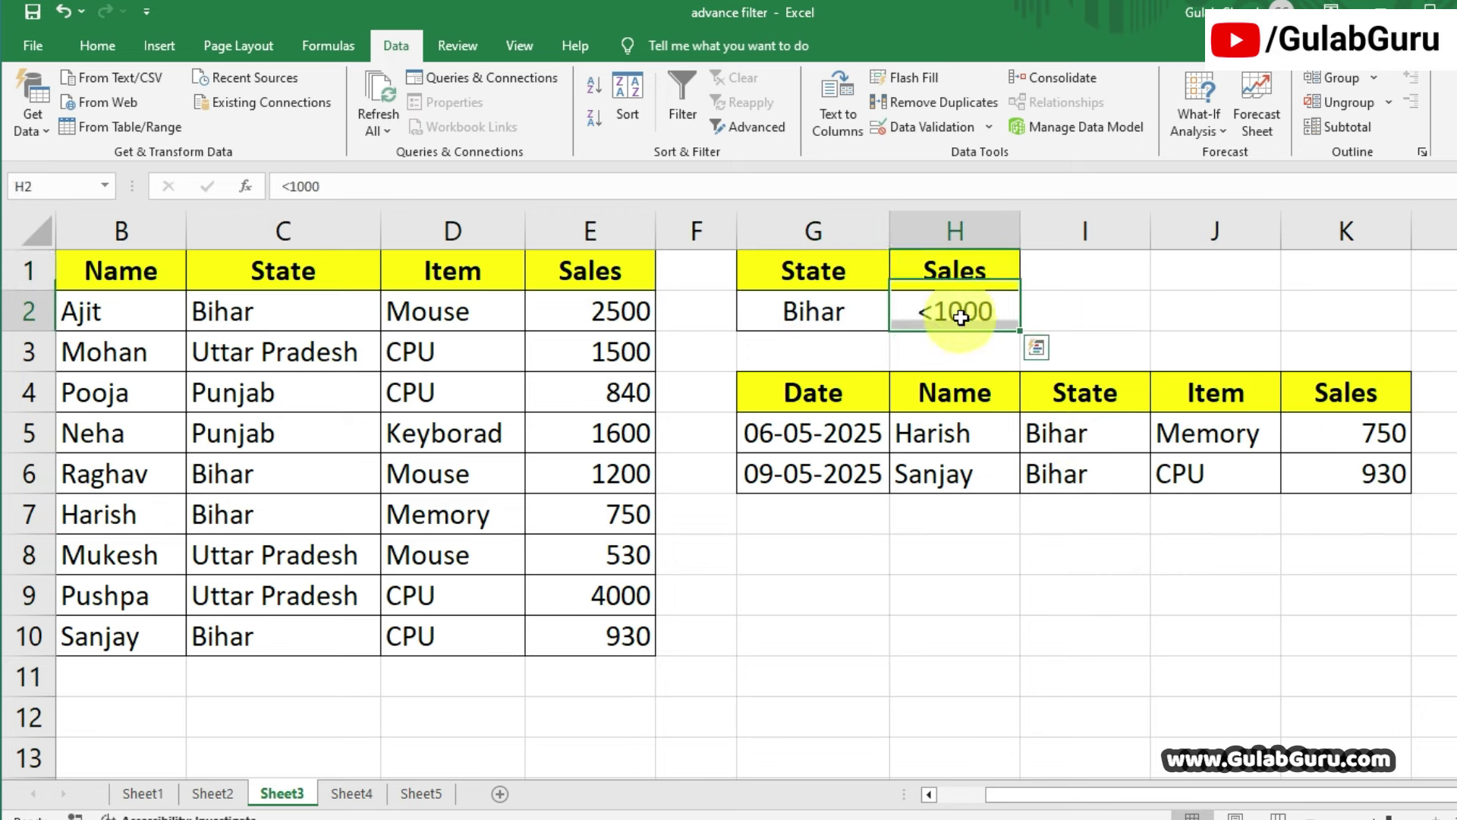
{"action": "left_click", "coordinate": [1351, 440]}
{"action": "left_click_drag", "start_coordinate": [1351, 440], "coordinate": [1366, 471]}
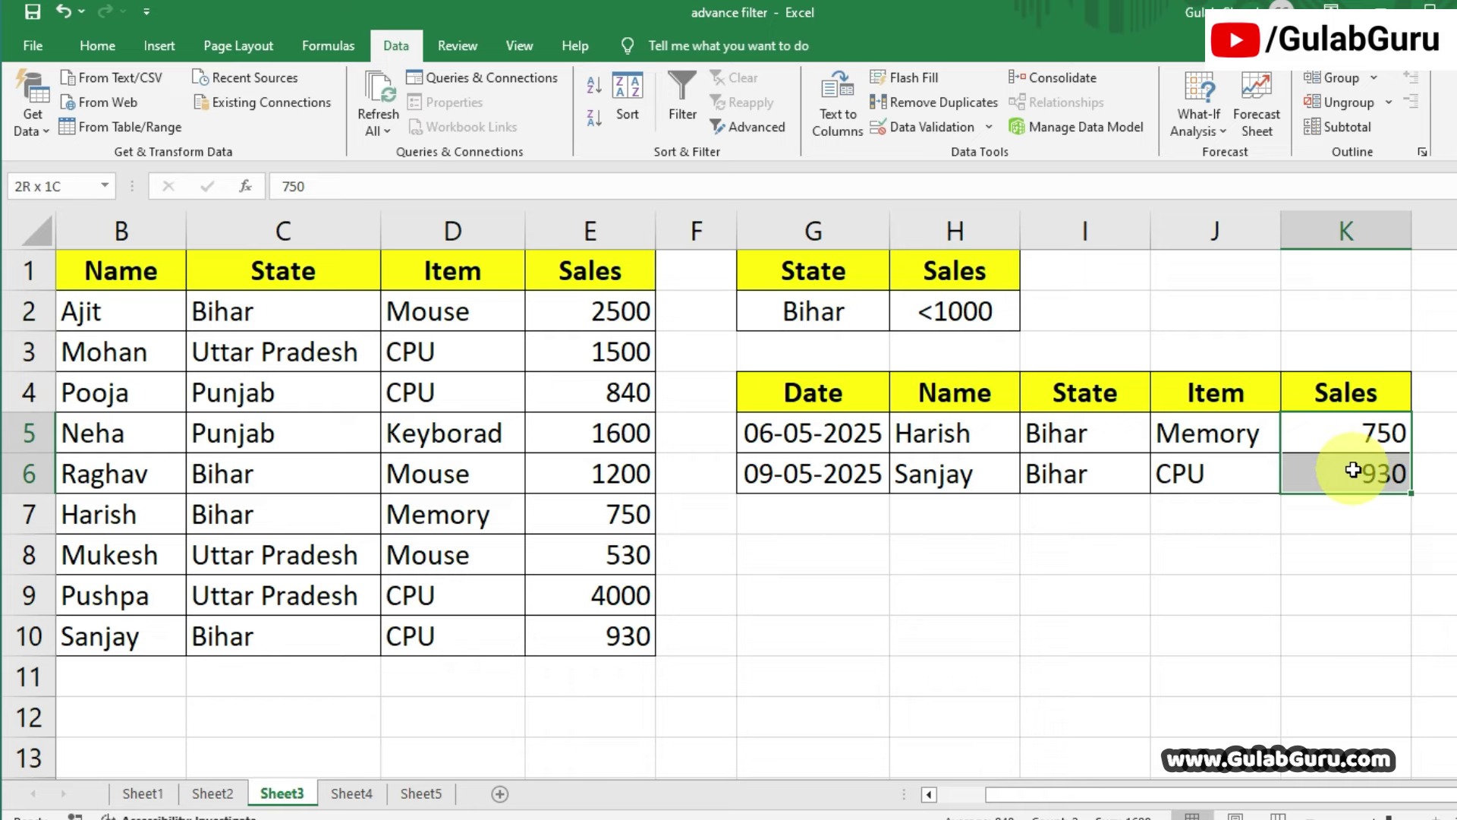
{"action": "left_click_drag", "start_coordinate": [1040, 433], "coordinate": [1057, 472]}
{"action": "left_click", "coordinate": [1099, 534]}
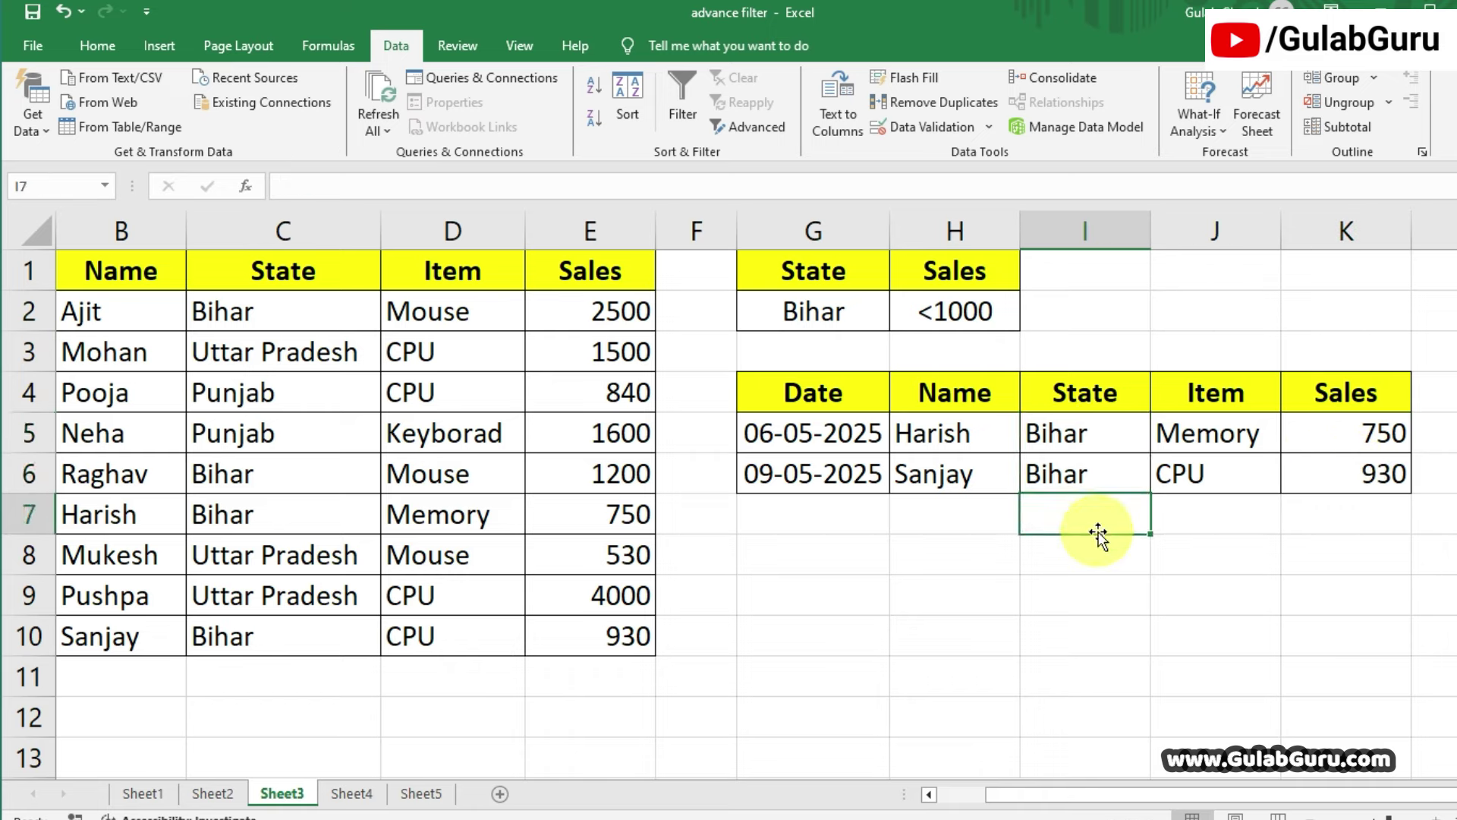
{"action": "left_click_drag", "start_coordinate": [817, 273], "coordinate": [1366, 516]}
{"action": "left_click", "coordinate": [896, 561]}
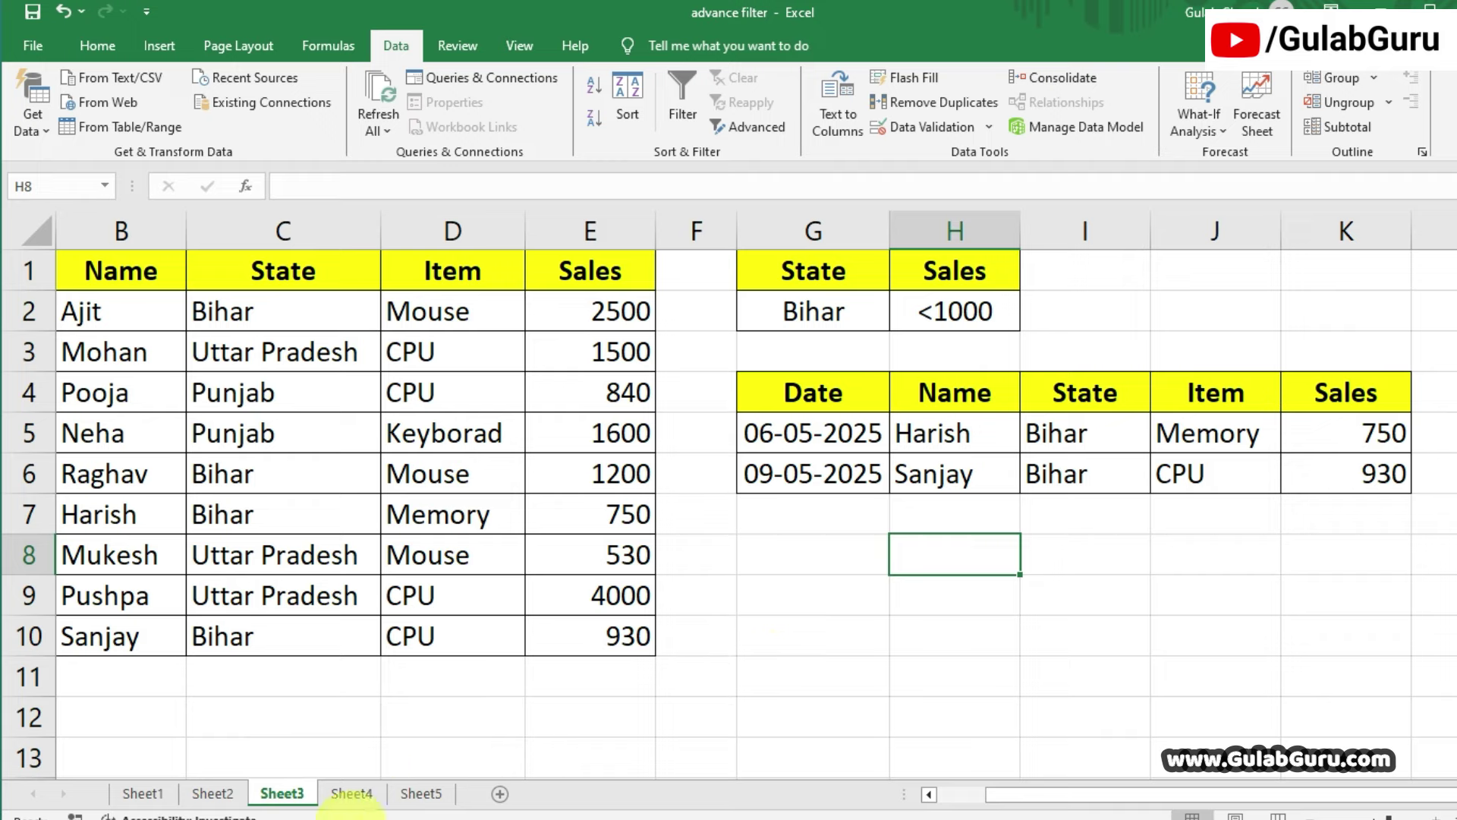
Switch to Sheet4 and compare the Date criterion in G2 with the table rows dated after 05-05-2025.
{"action": "left_click", "coordinate": [351, 793]}
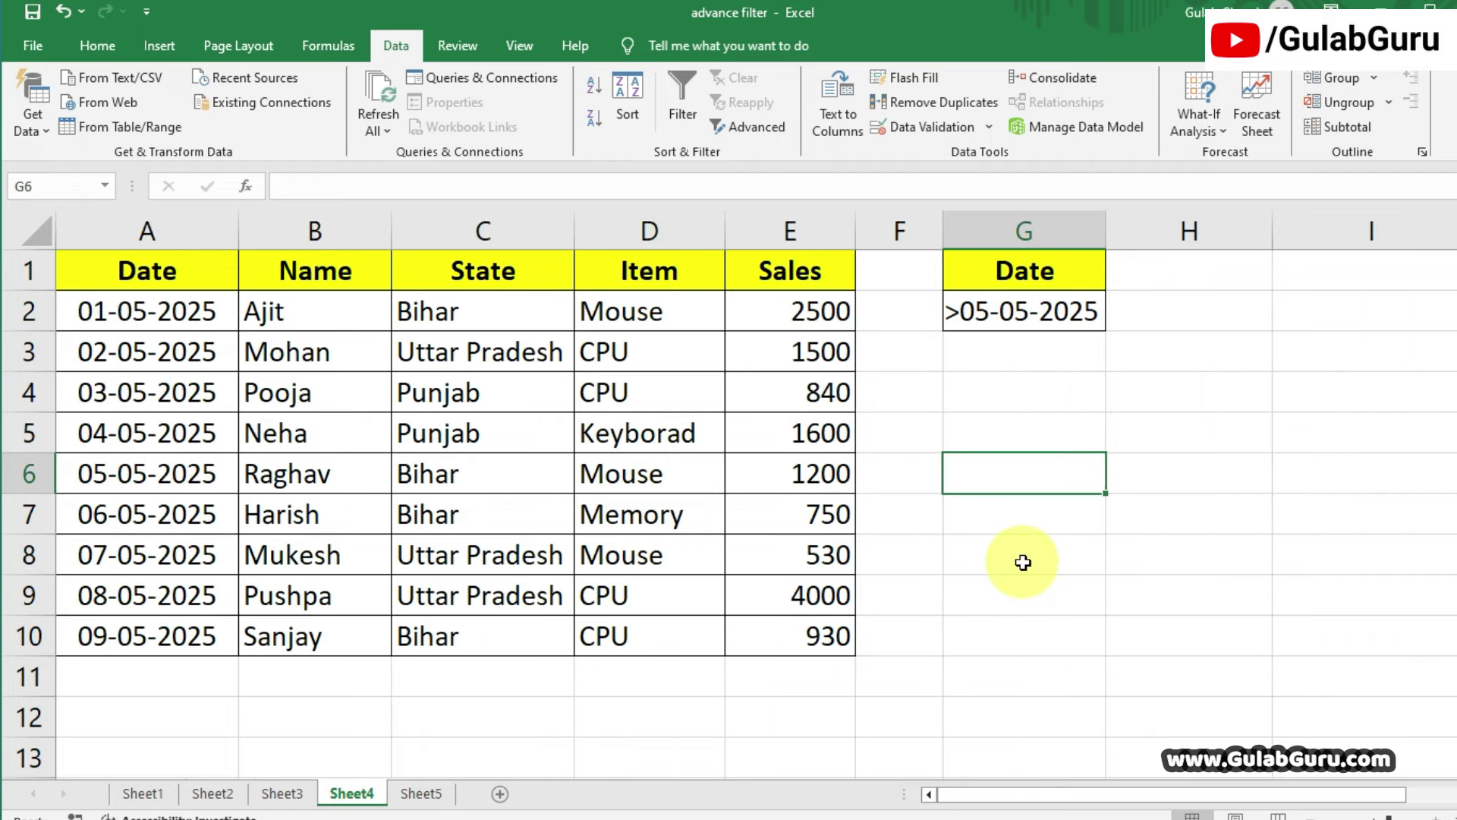
{"action": "key", "text": "Left"}
{"action": "key", "text": "Left"}
{"action": "key", "text": "Left"}
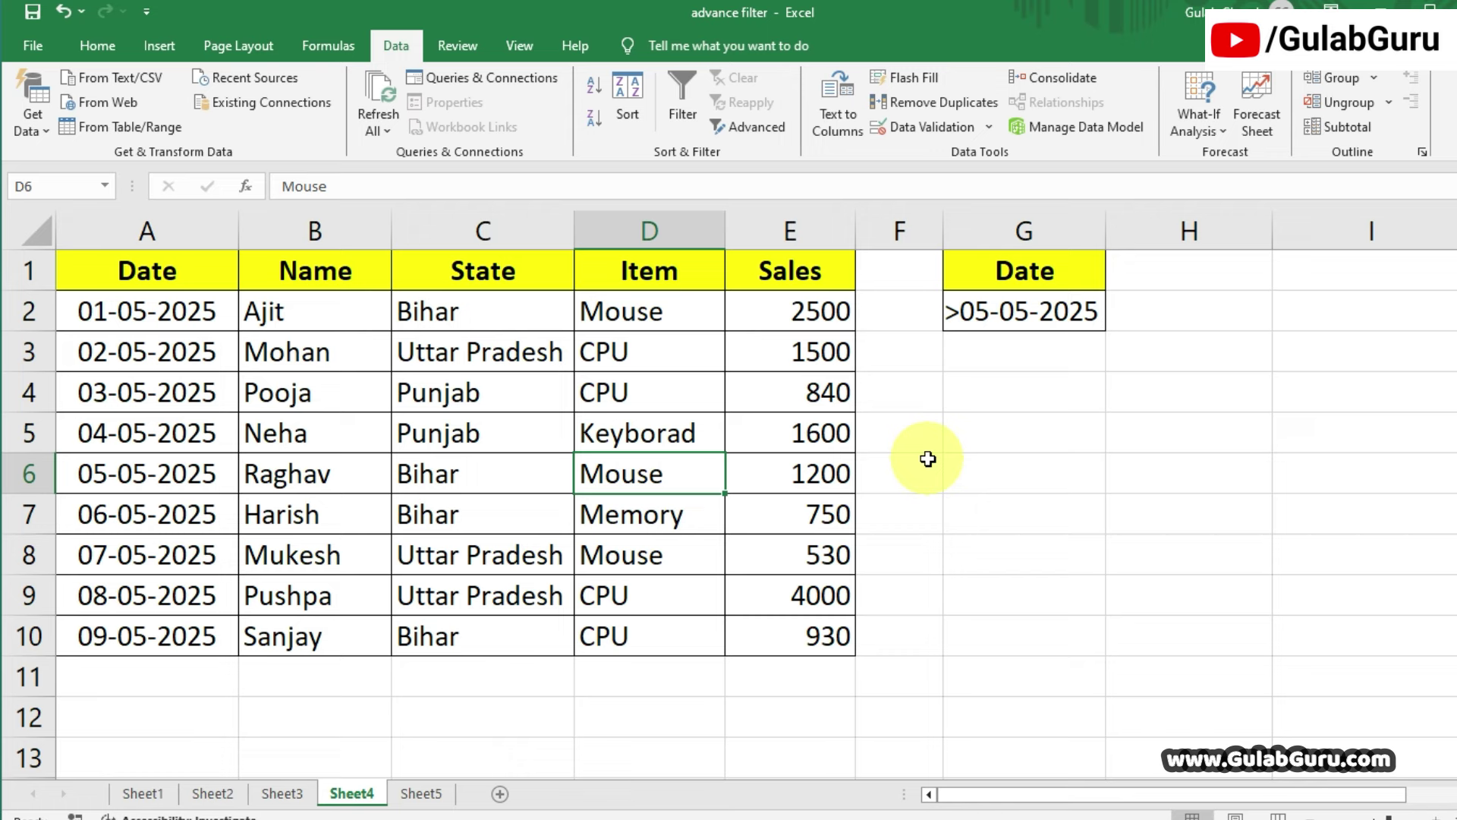
{"action": "left_click", "coordinate": [979, 445]}
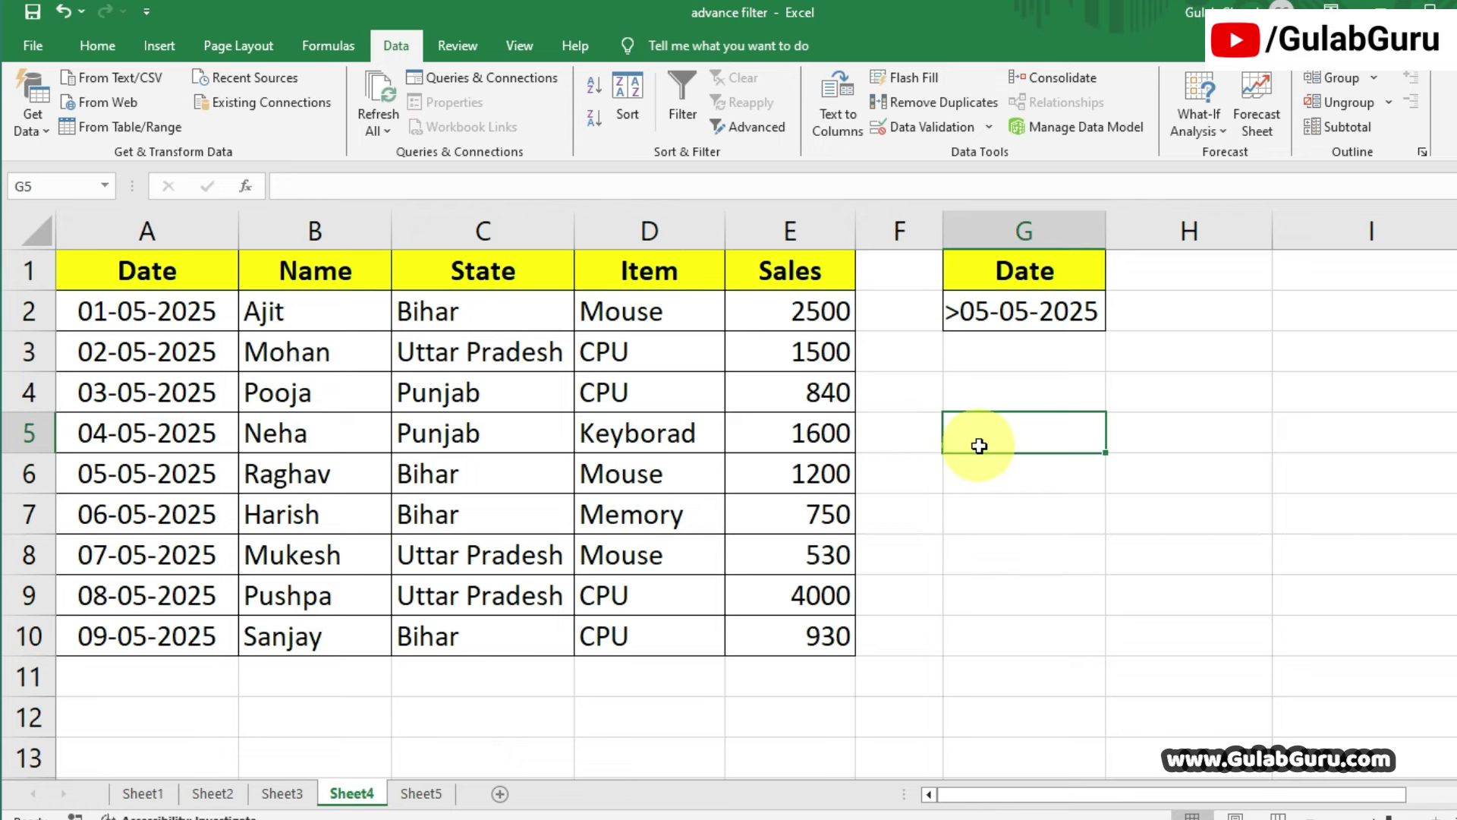
{"action": "left_click", "coordinate": [976, 314]}
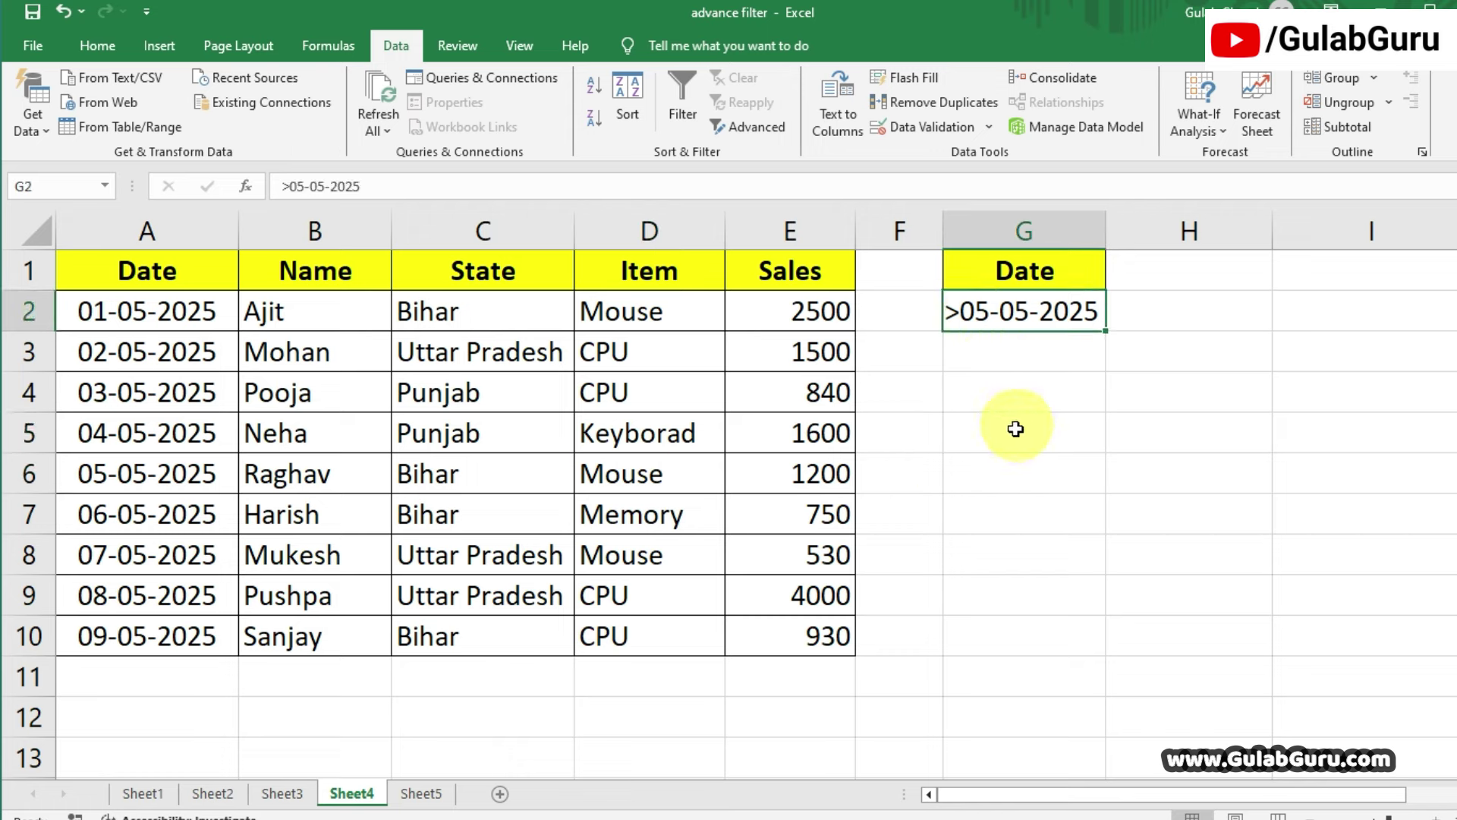
{"action": "left_click", "coordinate": [100, 475]}
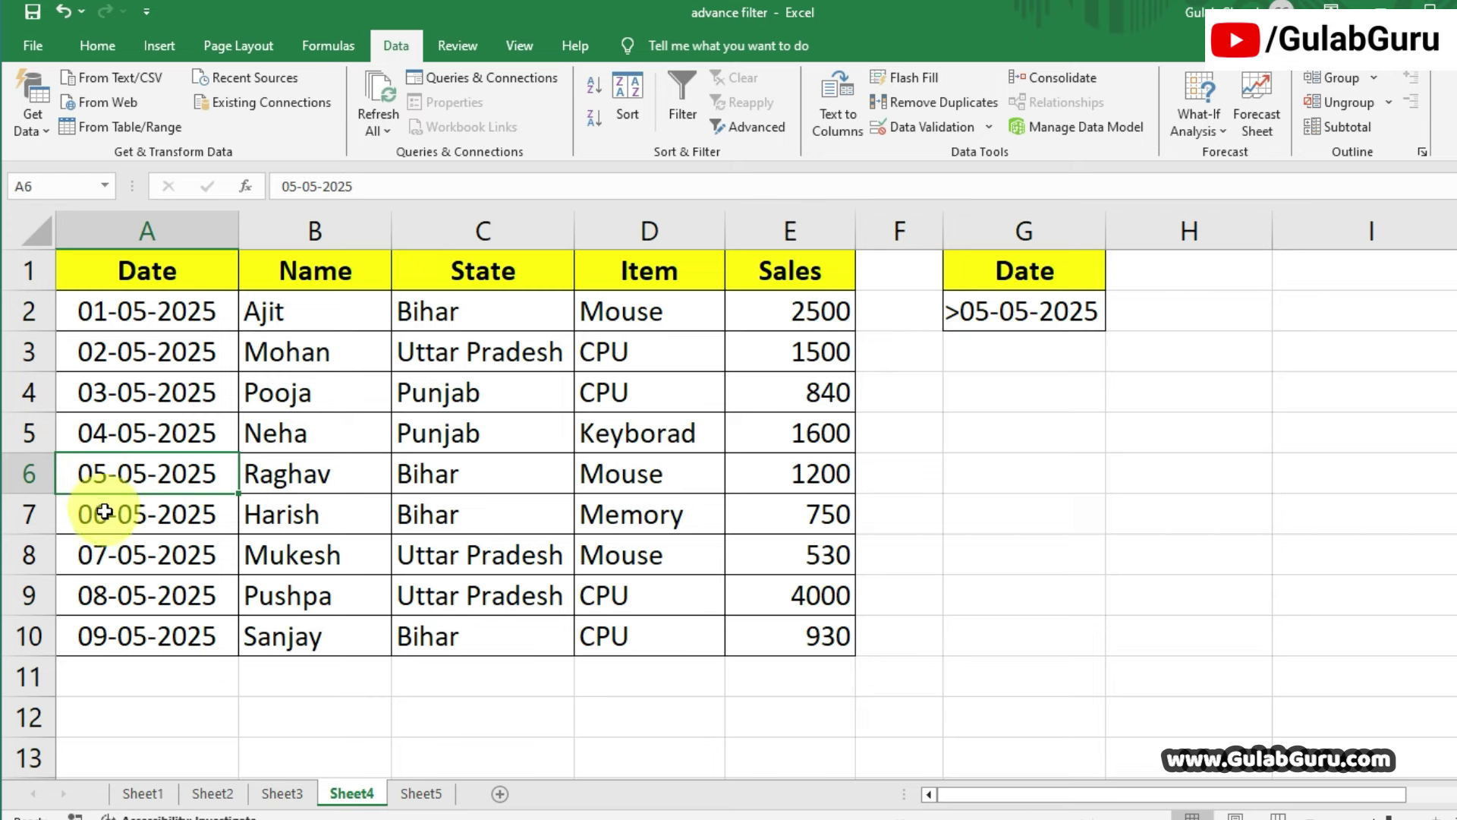
{"action": "left_click_drag", "start_coordinate": [104, 512], "coordinate": [771, 635]}
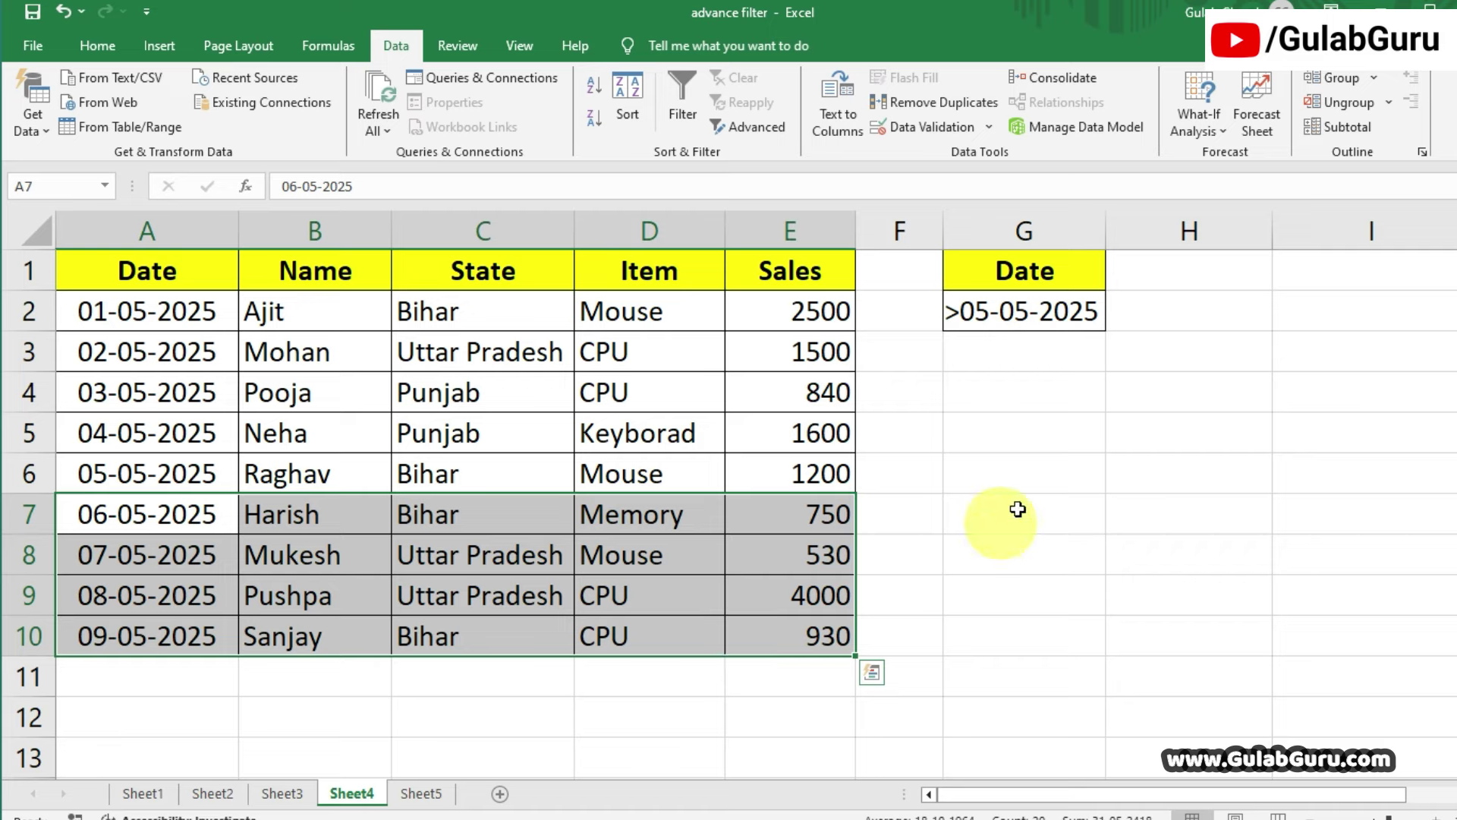
{"action": "left_click", "coordinate": [1032, 462]}
{"action": "left_click", "coordinate": [985, 317]}
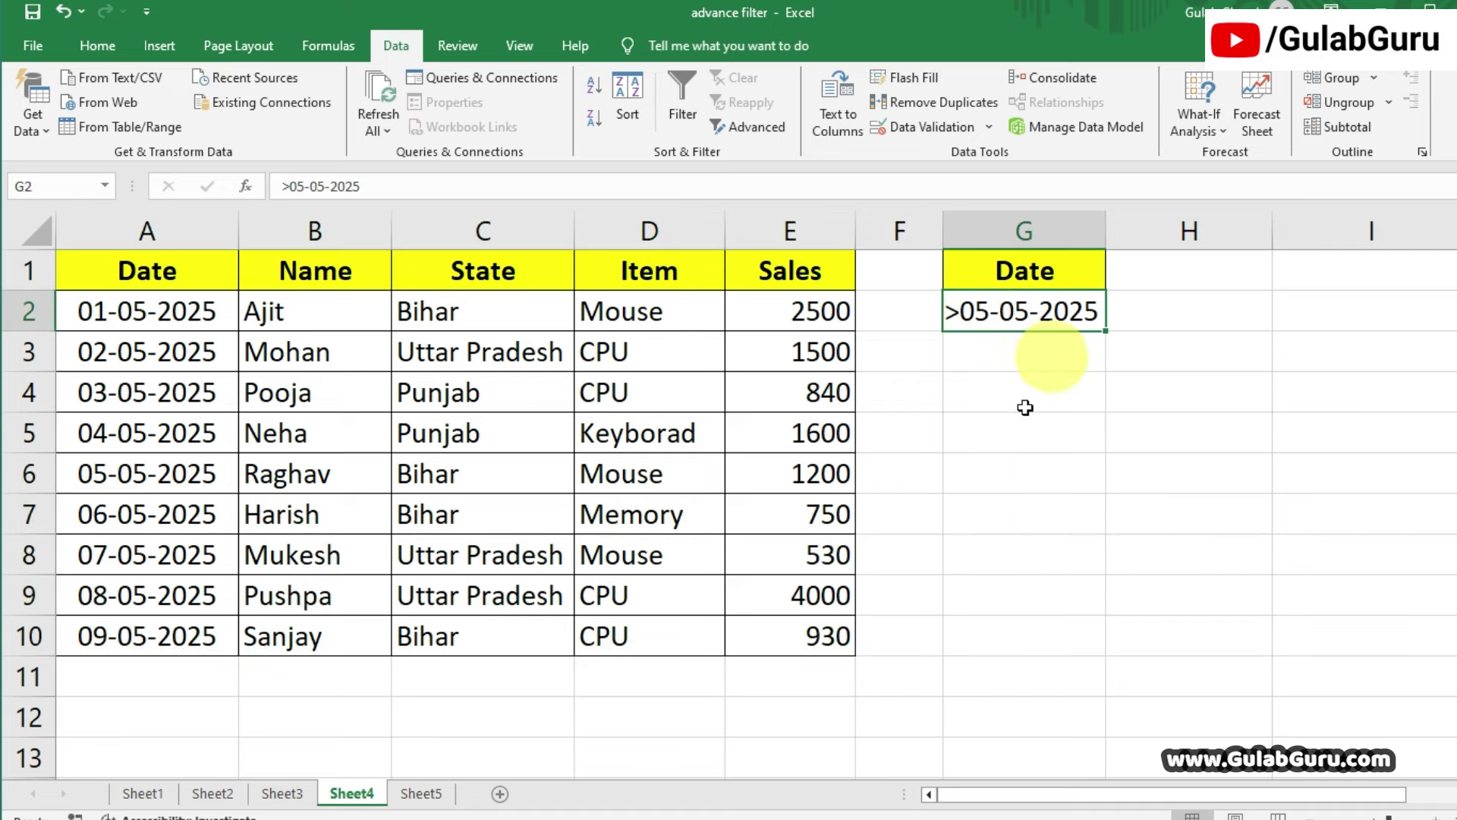
{"action": "left_click", "coordinate": [980, 483]}
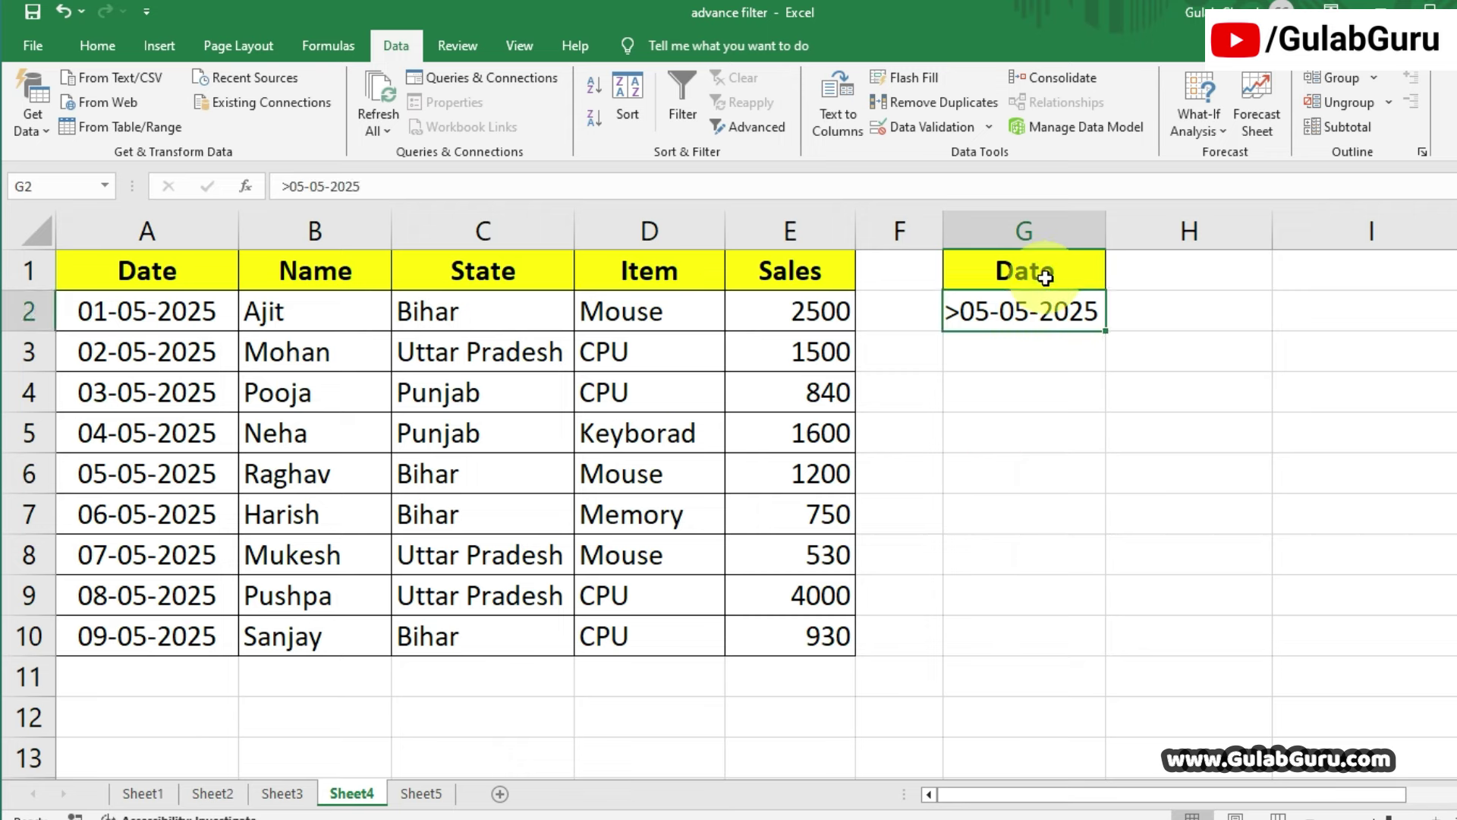
Inspect how the Date criterion in G1:G2 on Sheet4 is written, including its header and comparison operator.
{"action": "left_click_drag", "start_coordinate": [1032, 273], "coordinate": [1021, 311]}
{"action": "left_click", "coordinate": [1062, 394]}
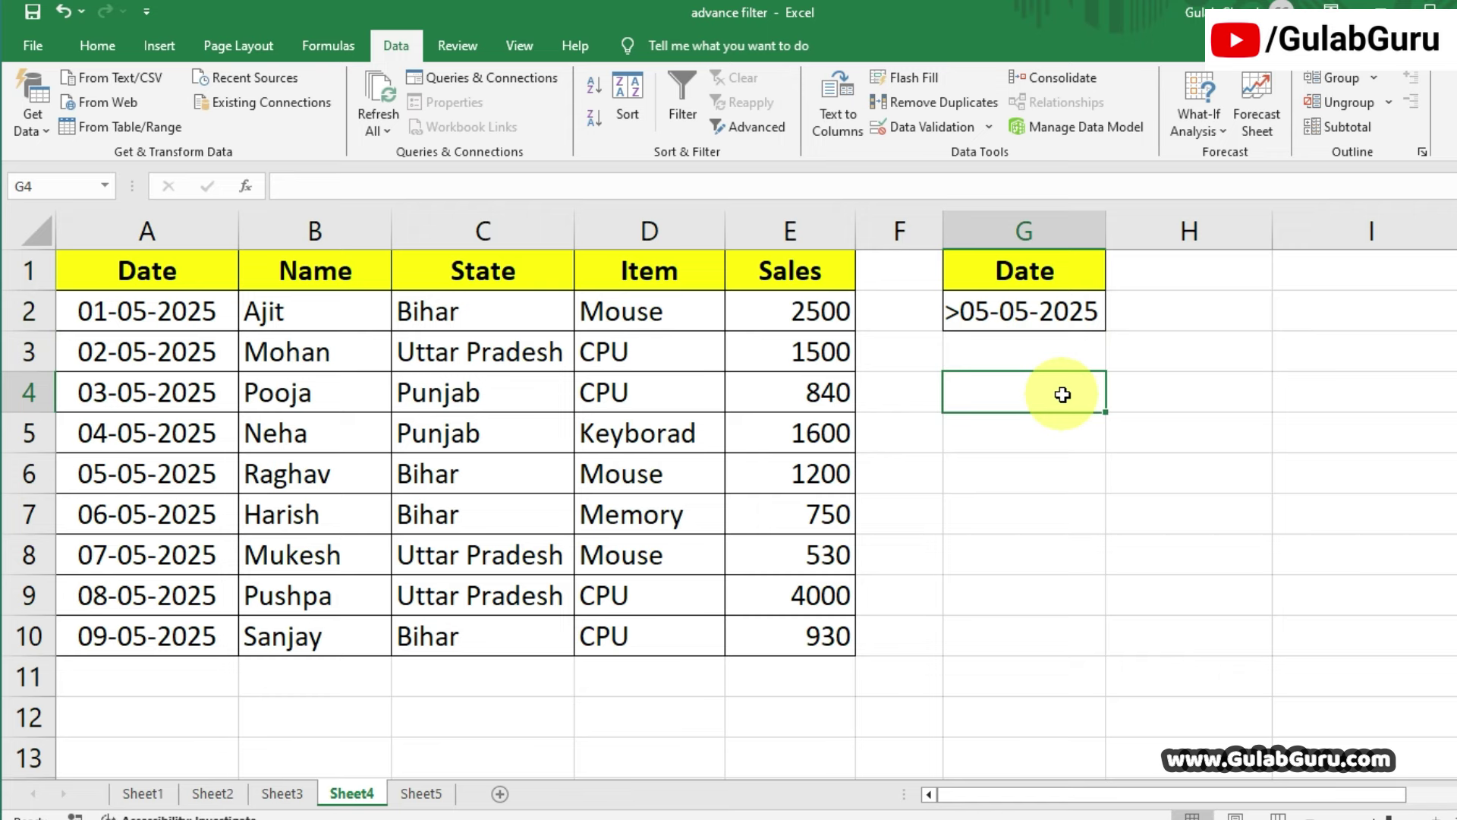
{"action": "left_click", "coordinate": [1038, 275]}
{"action": "left_click", "coordinate": [1036, 319]}
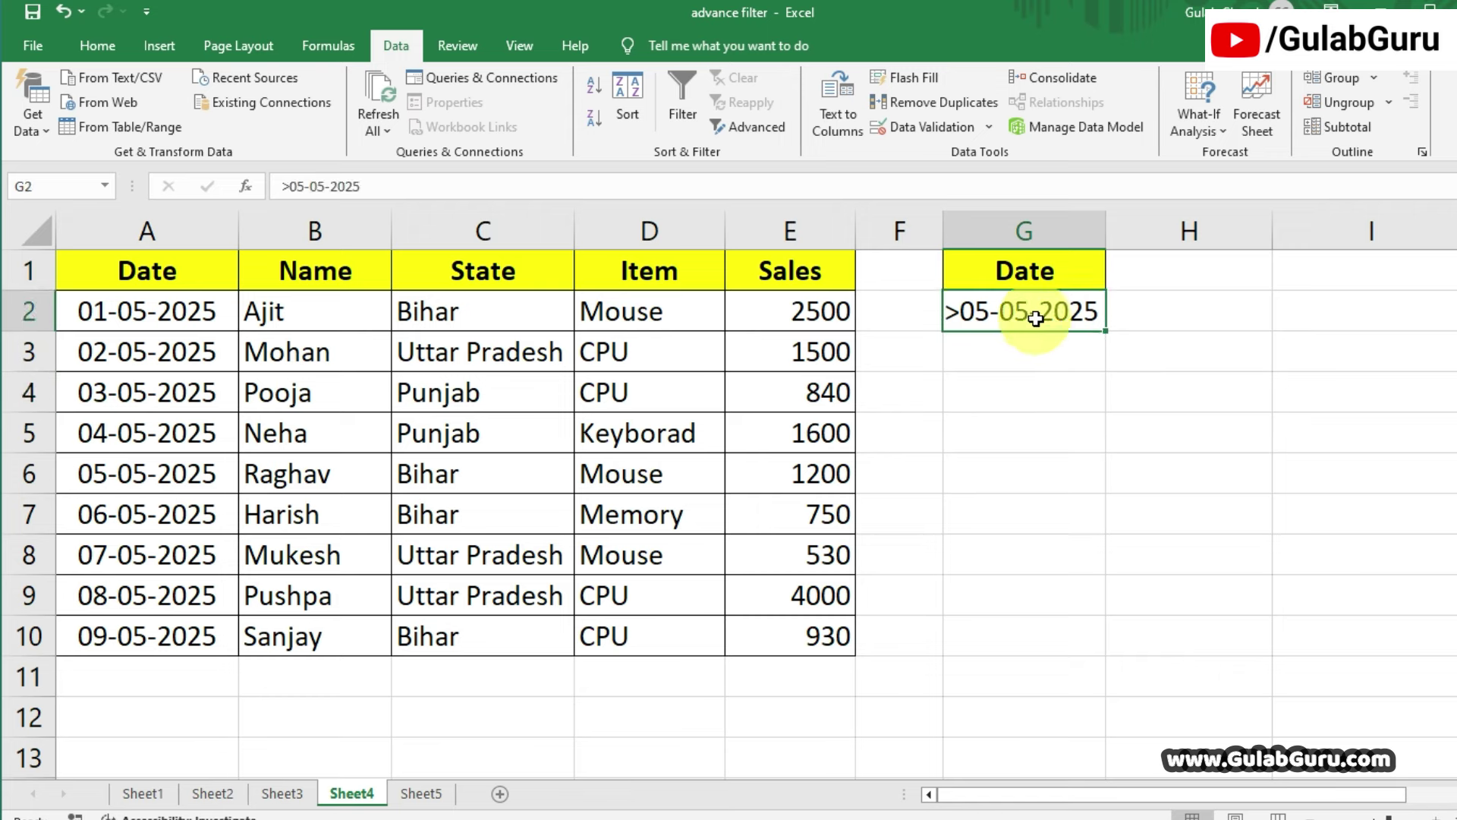
{"action": "double_click", "coordinate": [962, 315]}
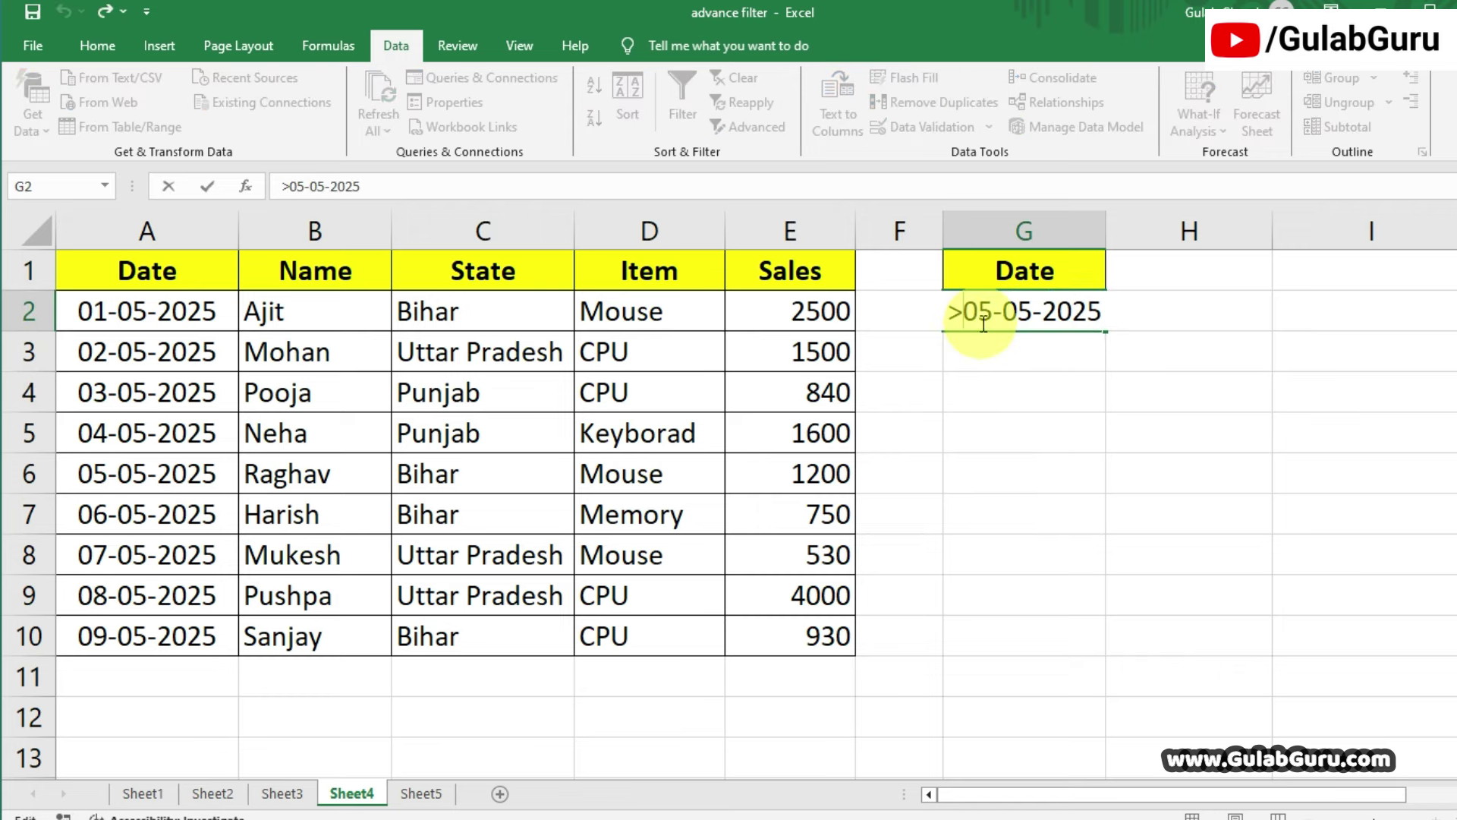
{"action": "left_click", "coordinate": [1025, 392]}
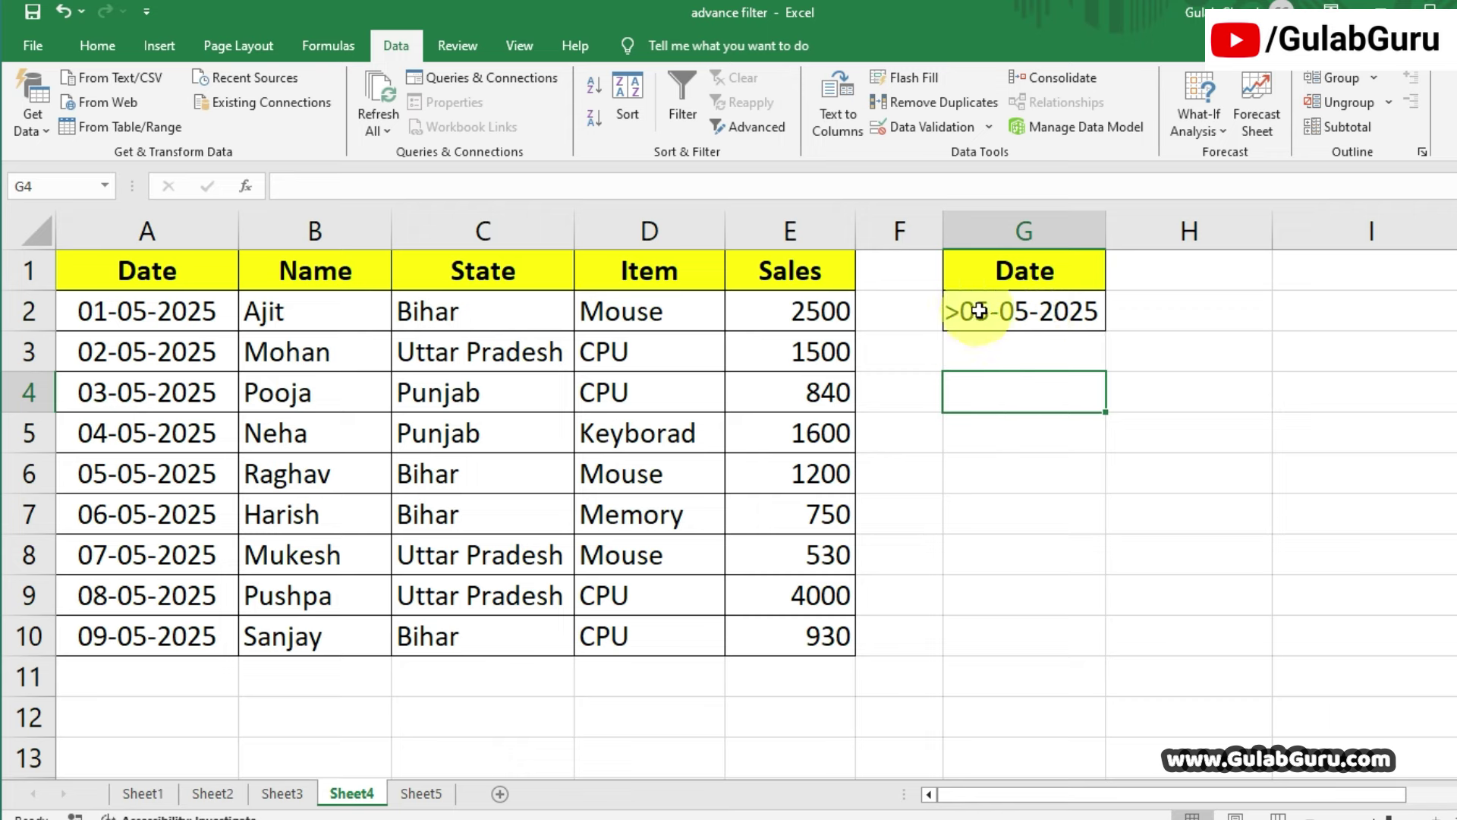
{"action": "left_click", "coordinate": [1086, 439]}
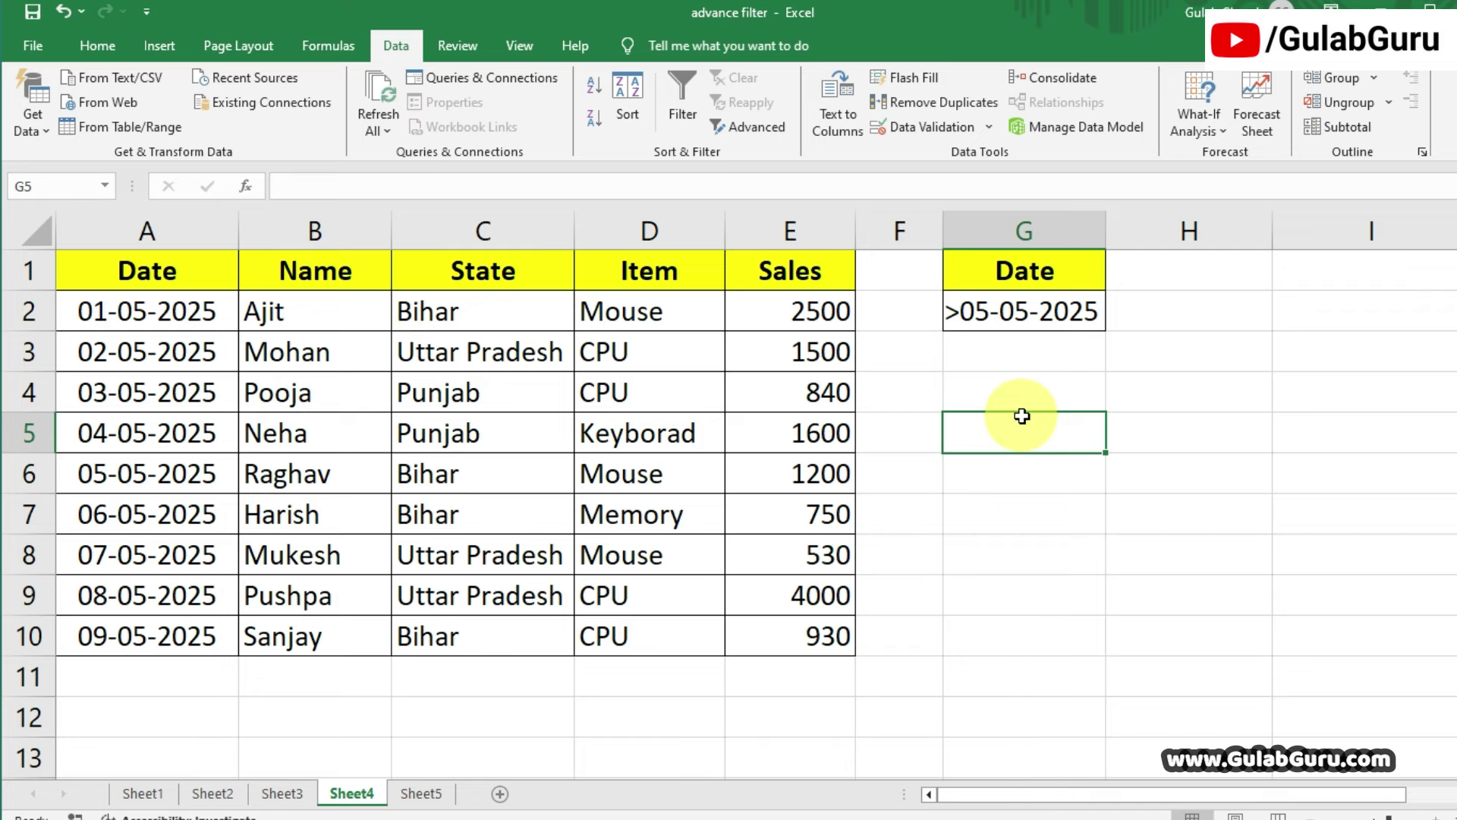
Start an Advanced Filter on the Sheet4 sales table with A1:E10 as the list range.
{"action": "left_click", "coordinate": [502, 421]}
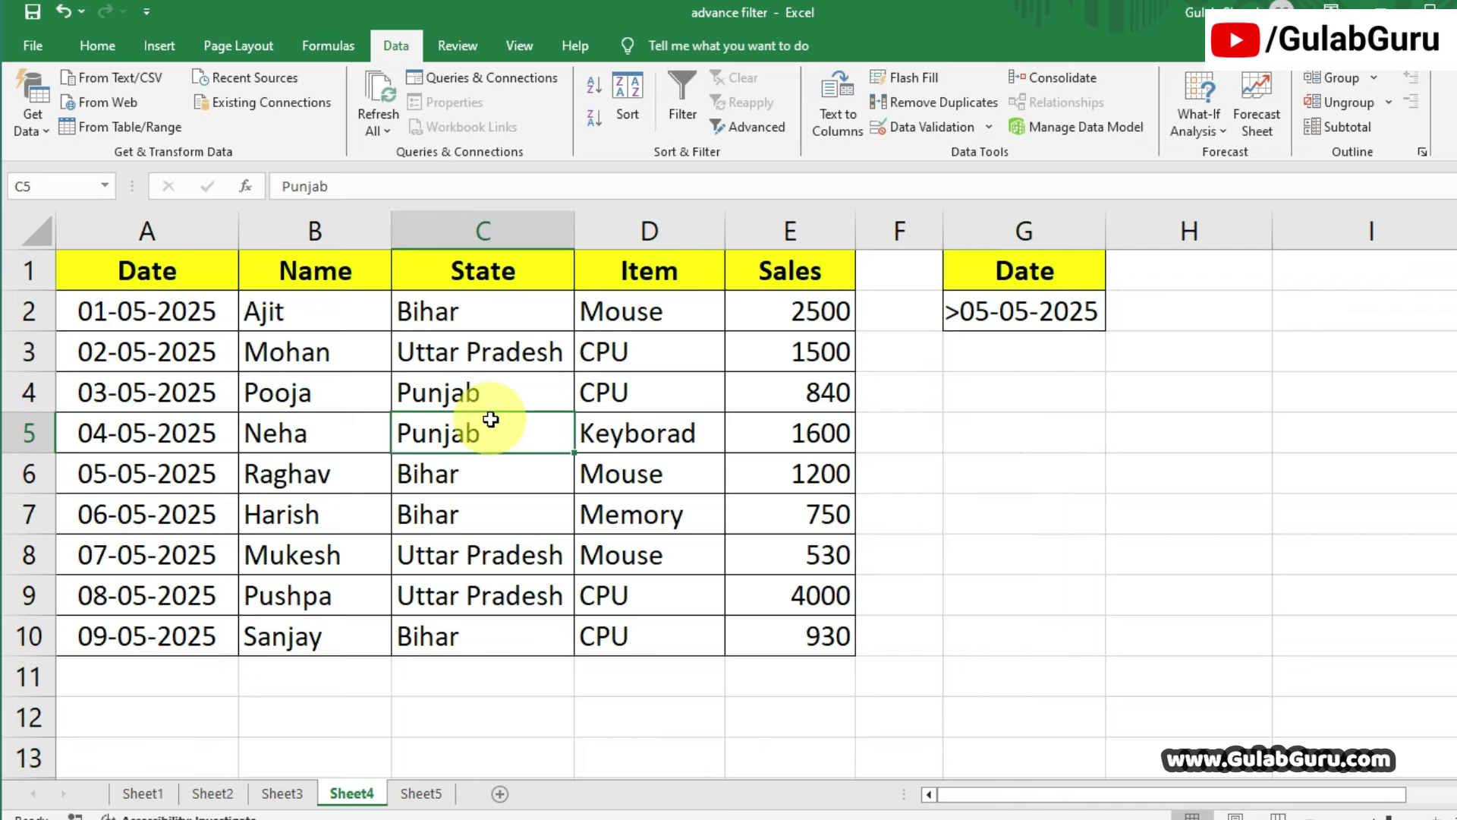
{"action": "left_click", "coordinate": [1017, 434]}
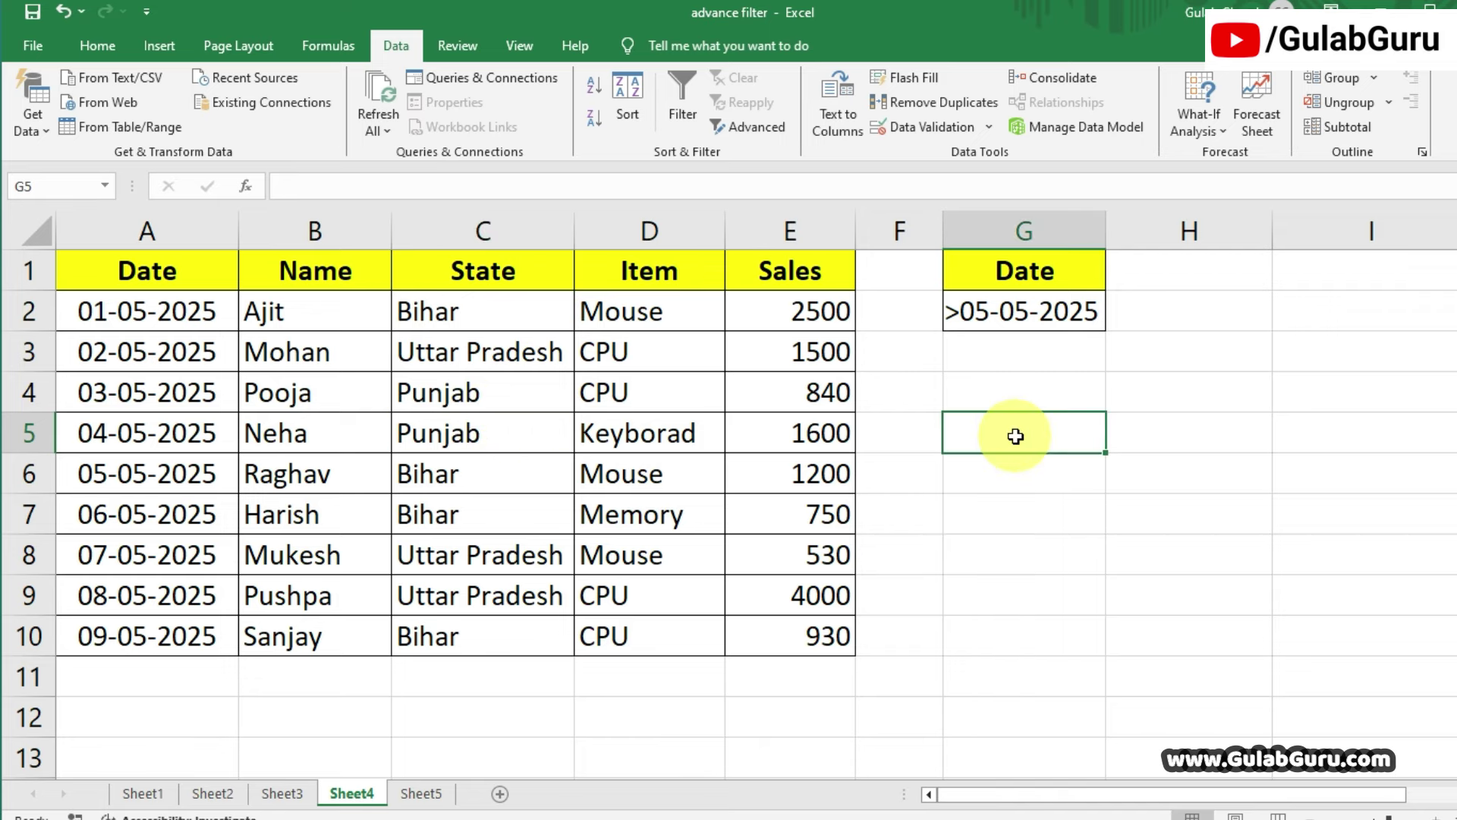
{"action": "left_click", "coordinate": [754, 131]}
{"action": "left_click_drag", "start_coordinate": [499, 276], "coordinate": [897, 264]}
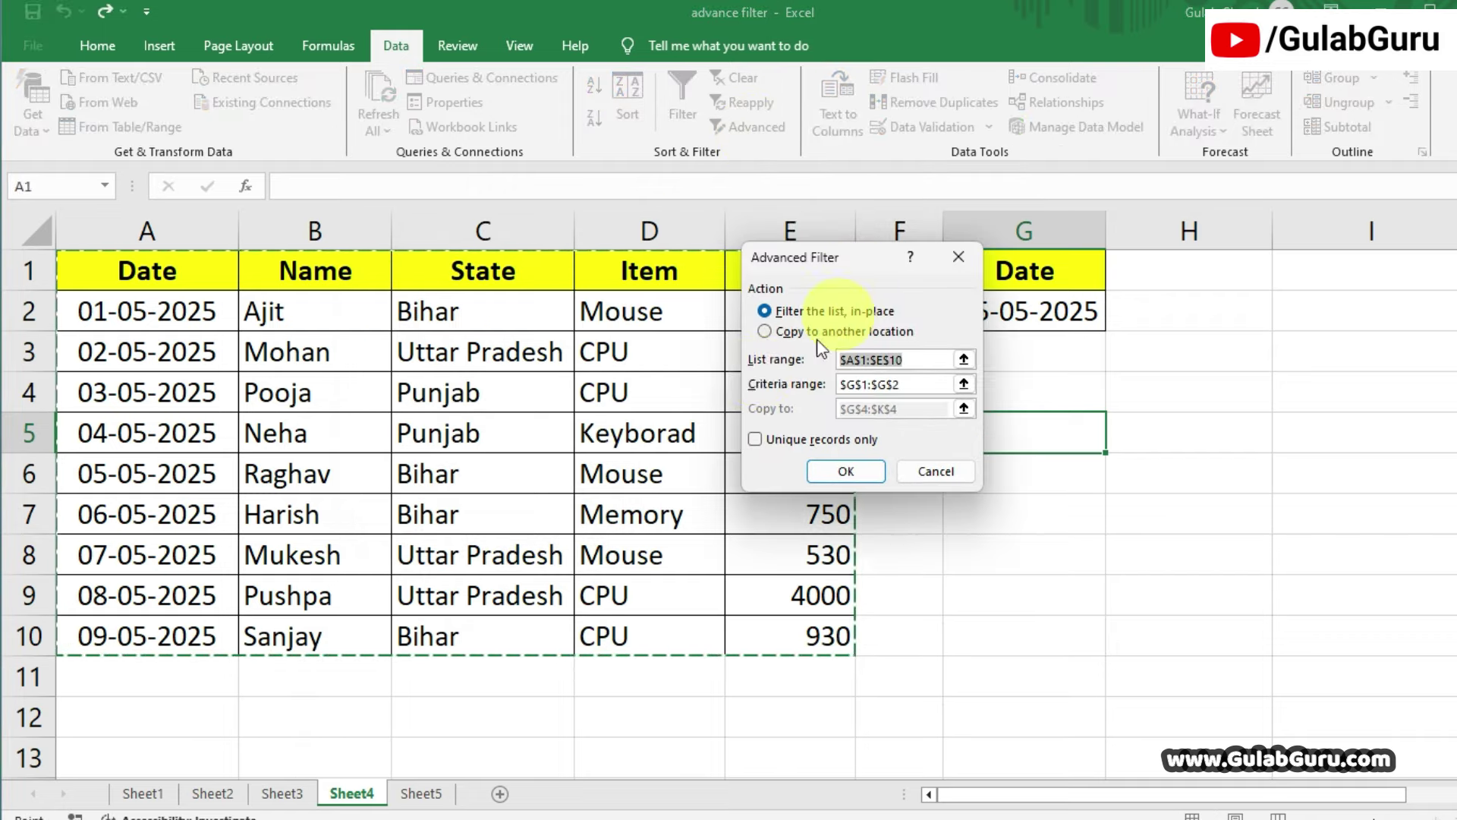
{"action": "left_click_drag", "start_coordinate": [913, 359], "coordinate": [804, 354]}
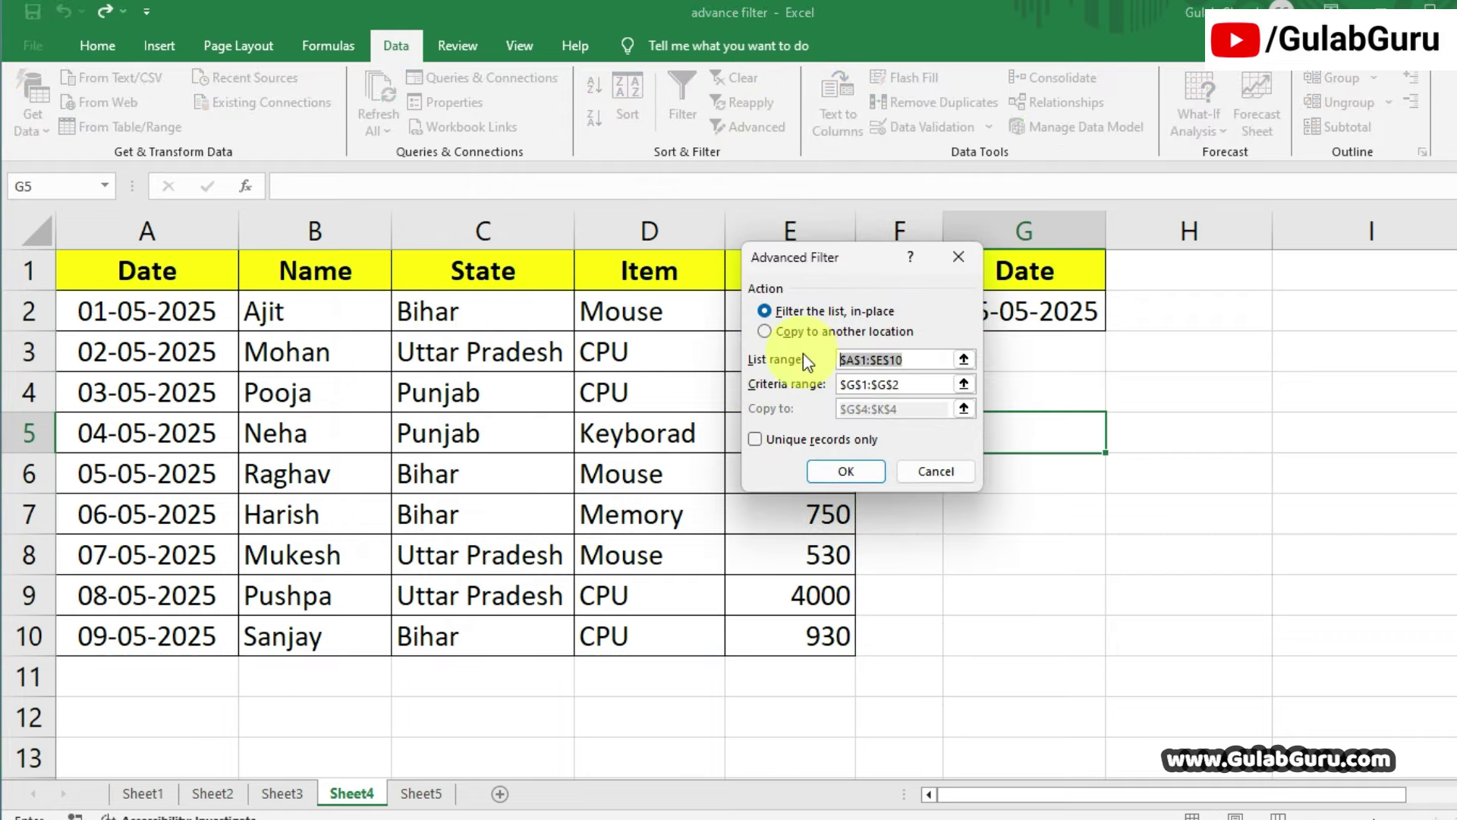
{"action": "left_click_drag", "start_coordinate": [138, 267], "coordinate": [786, 640]}
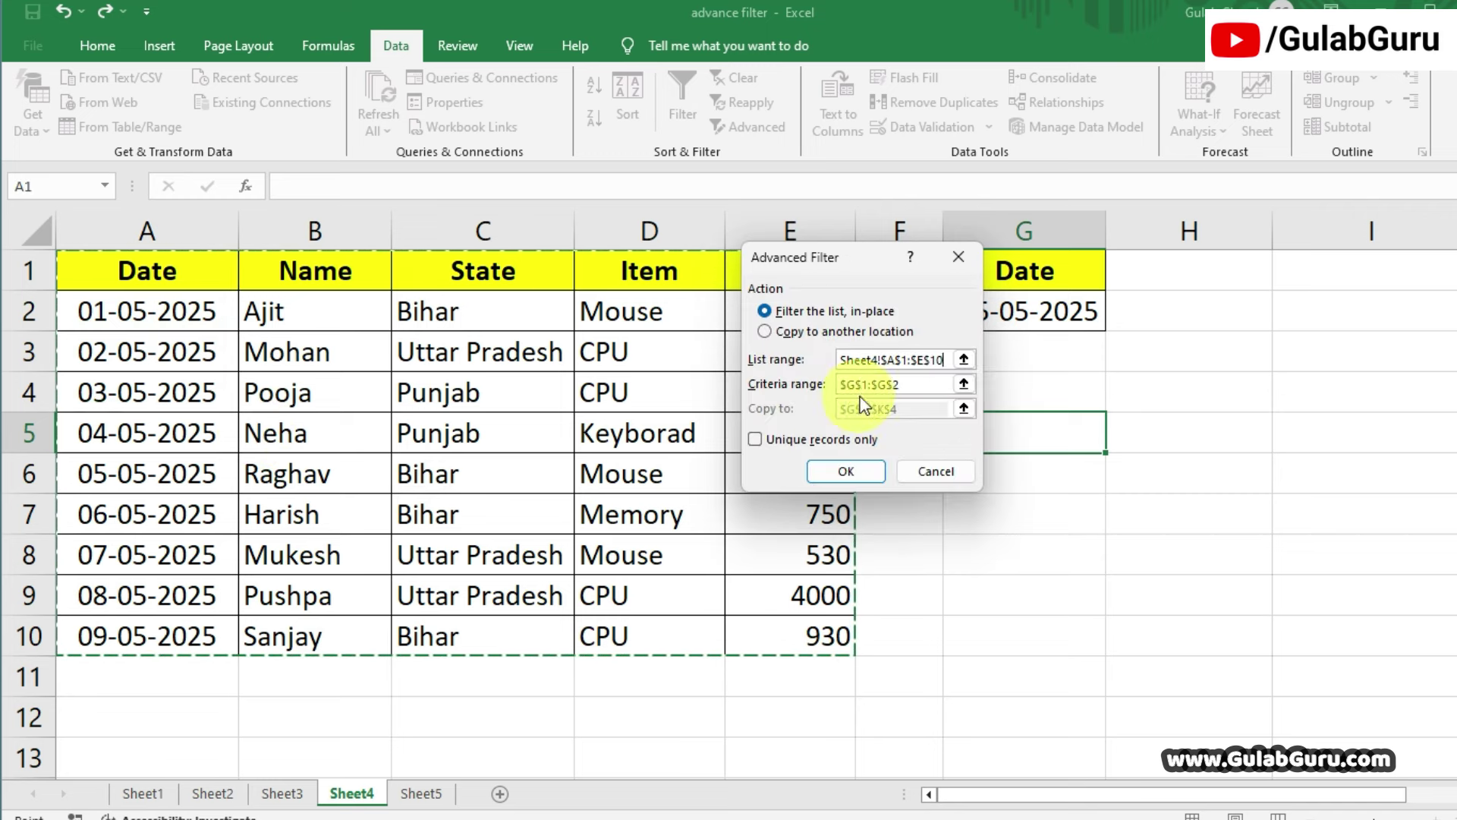
Complete the Advanced Filter with G1:G2 as the criteria range, copying the matching rows to another location starting at G4.
{"action": "left_click", "coordinate": [906, 386]}
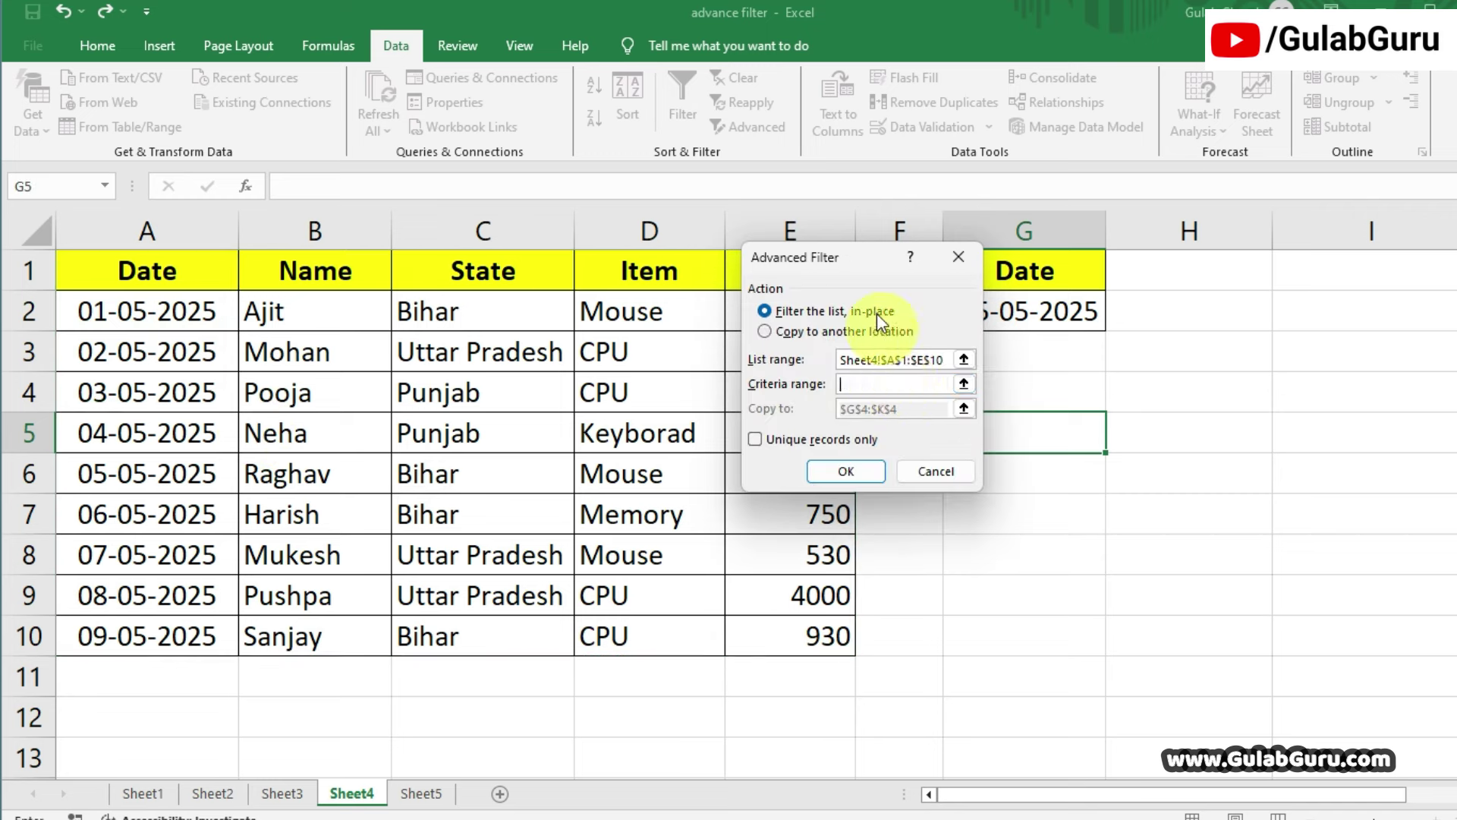
{"action": "left_click_drag", "start_coordinate": [947, 256], "coordinate": [847, 256]}
{"action": "left_click_drag", "start_coordinate": [1047, 274], "coordinate": [1046, 311]}
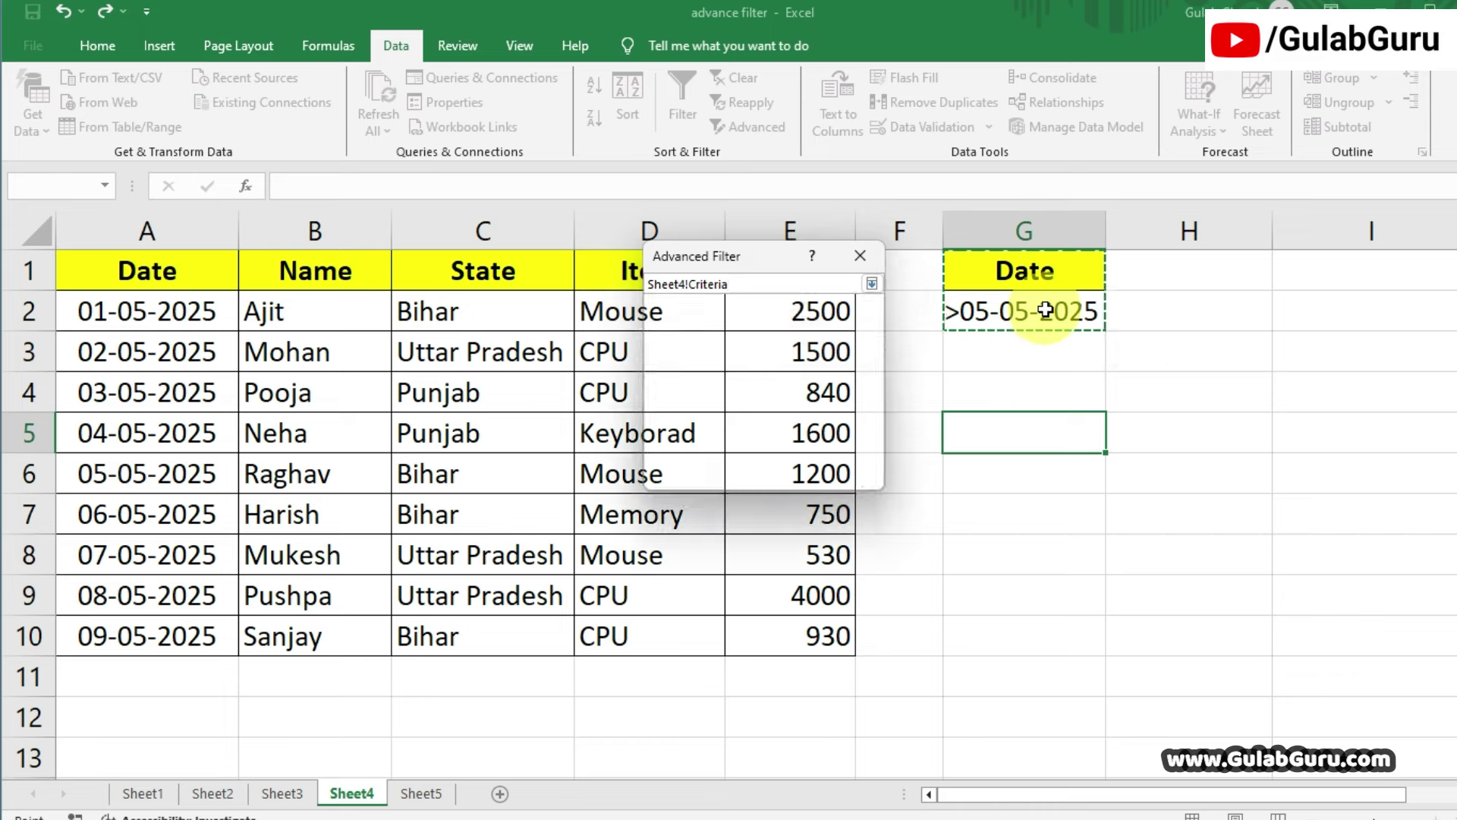
{"action": "left_click", "coordinate": [666, 331]}
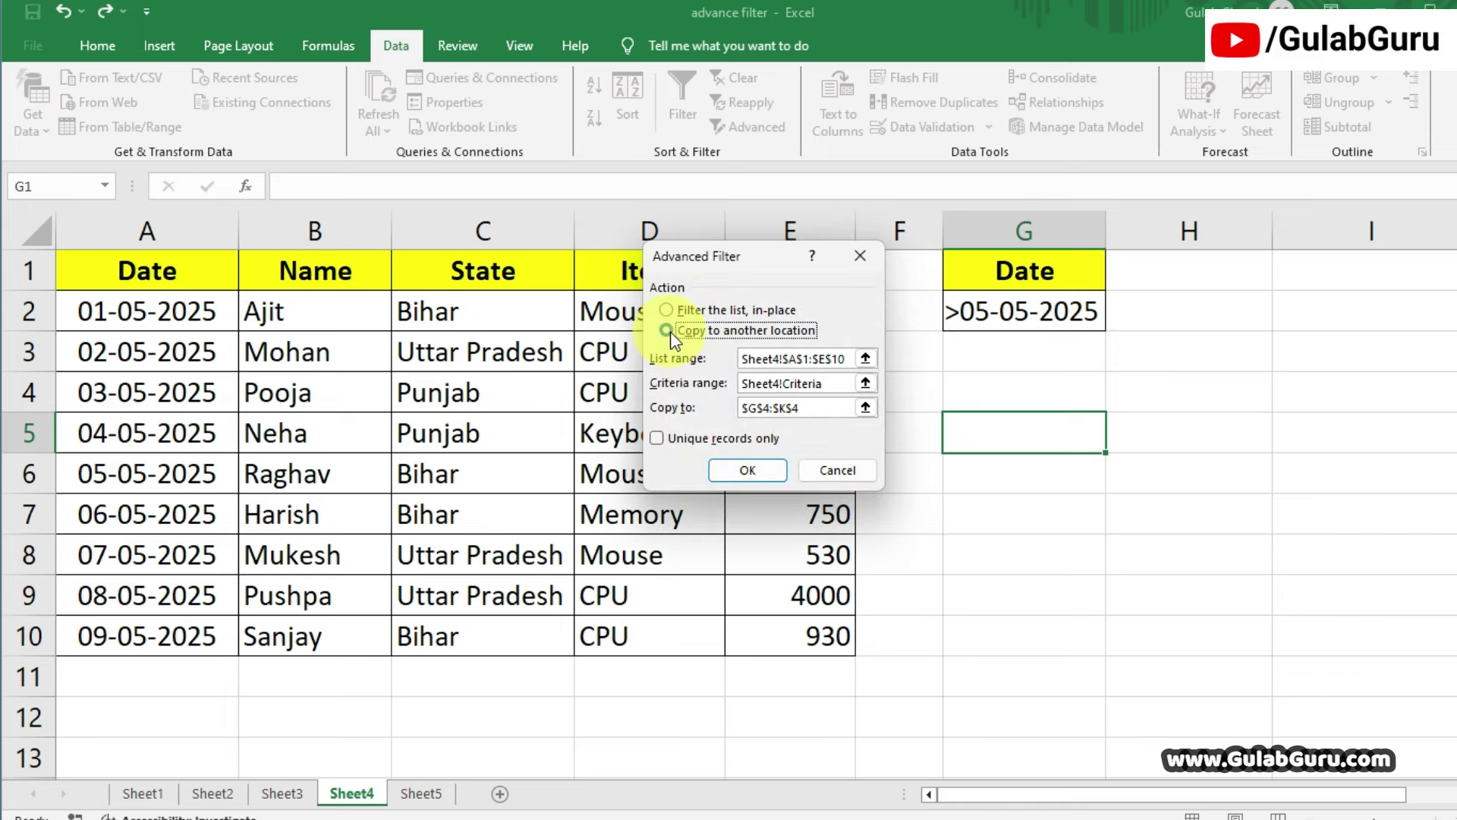
{"action": "left_click", "coordinate": [813, 412]}
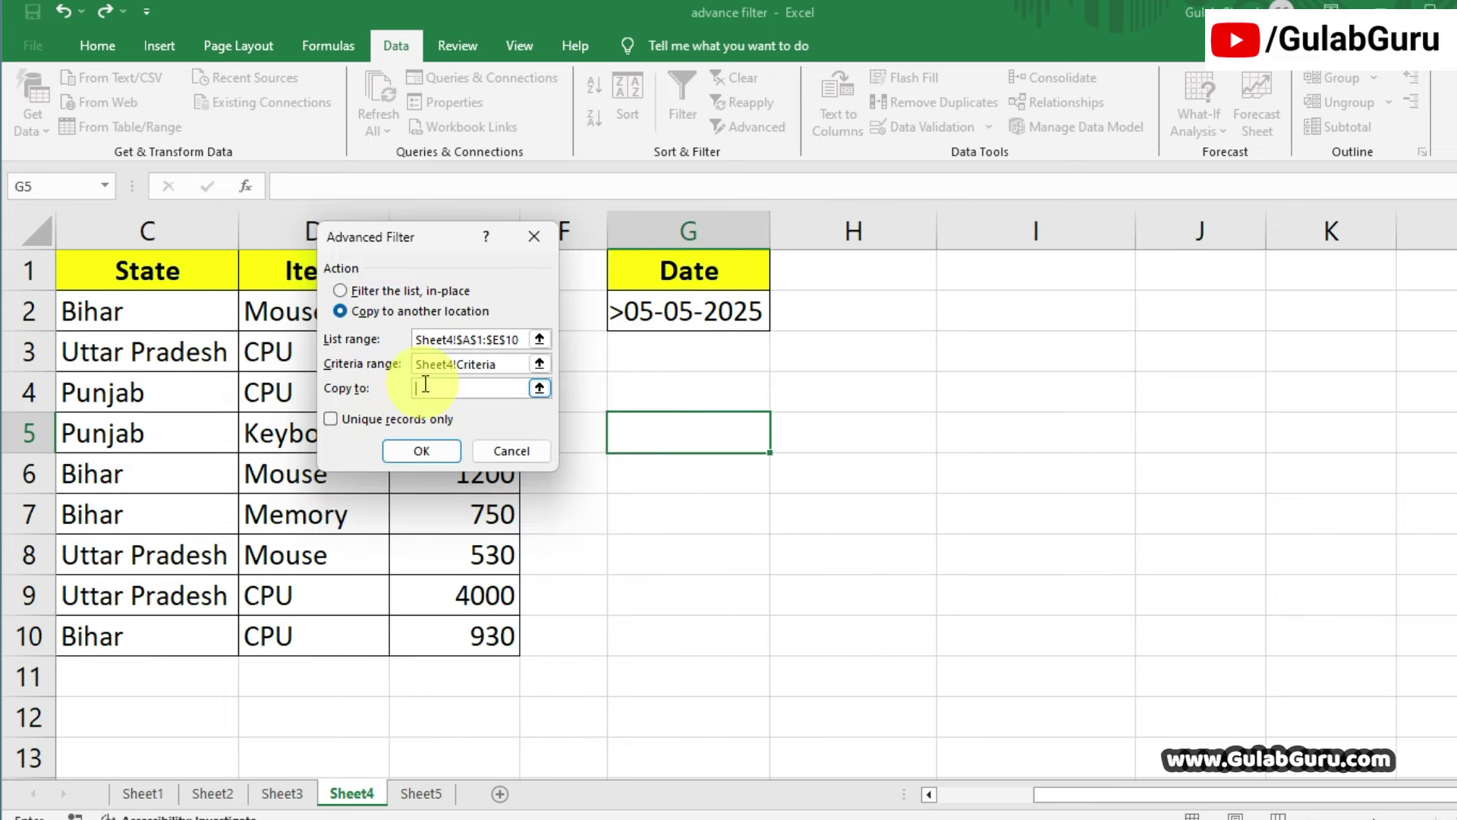
{"action": "left_click", "coordinate": [667, 386]}
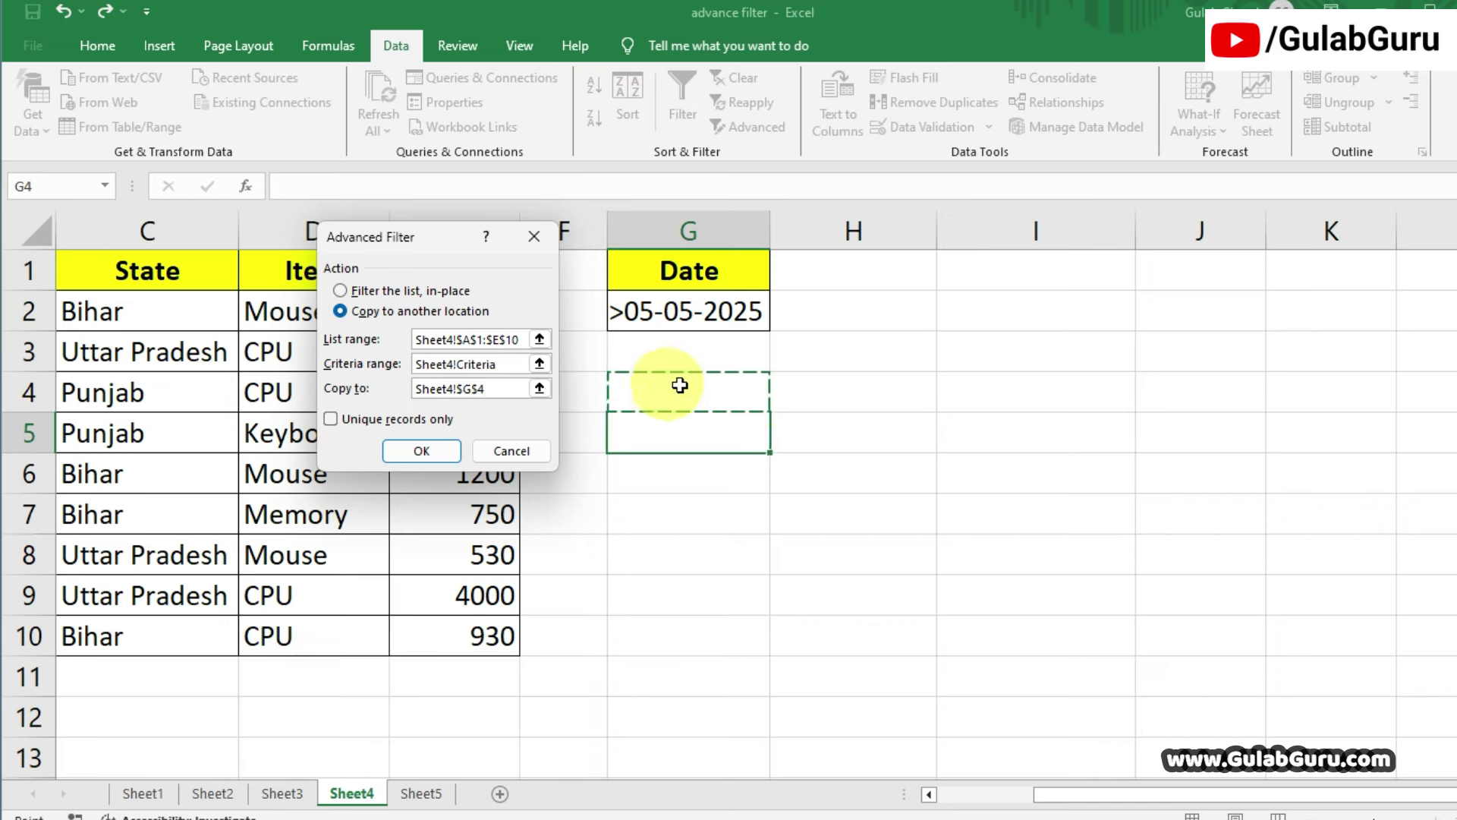
{"action": "left_click", "coordinate": [418, 452]}
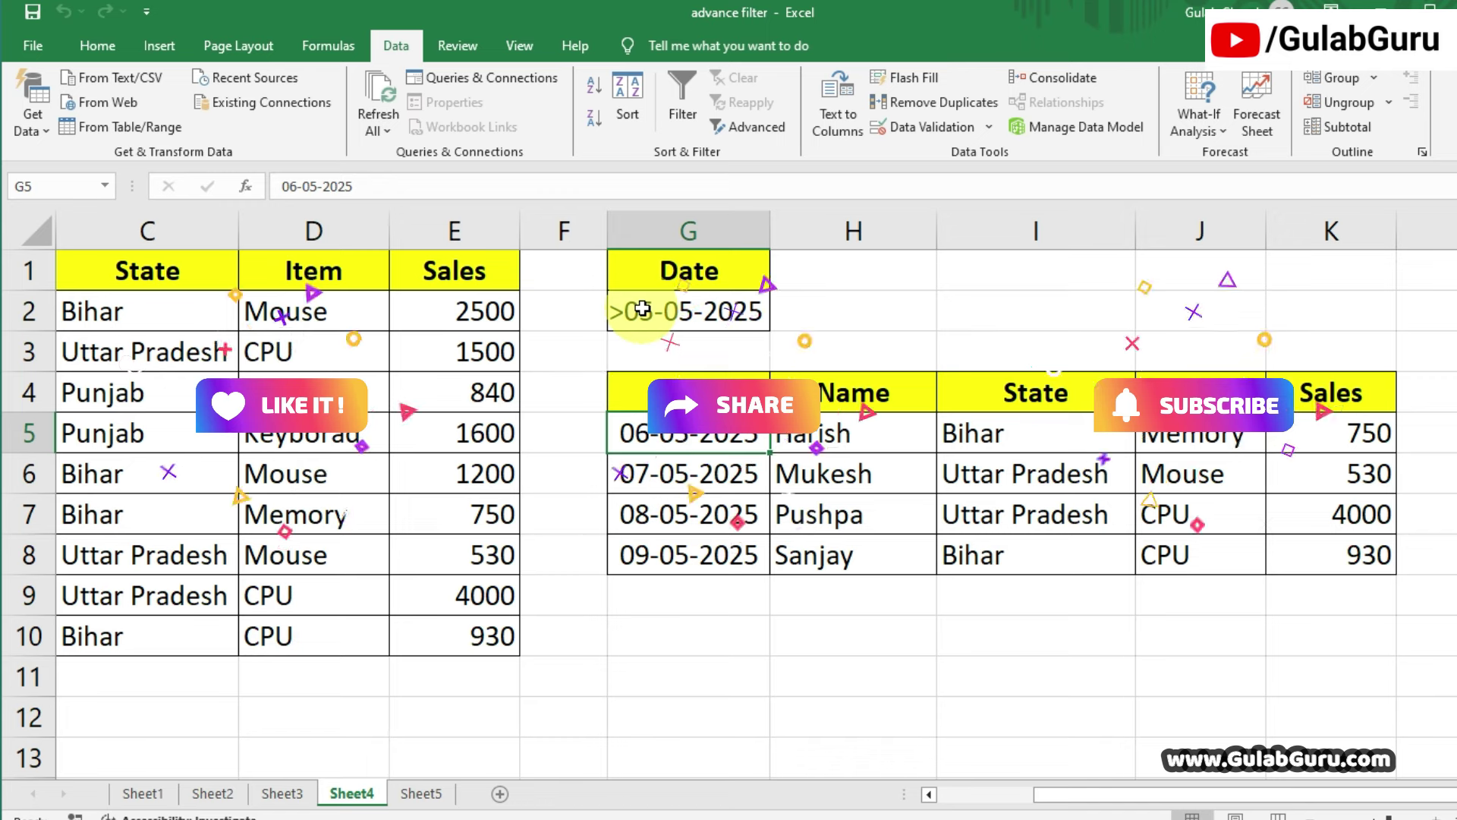
Compare the dates of the copied rows in G5:K8 on Sheet4 with the Date criterion in G2.
{"action": "left_click_drag", "start_coordinate": [698, 440], "coordinate": [1301, 566]}
{"action": "left_click", "coordinate": [699, 309]}
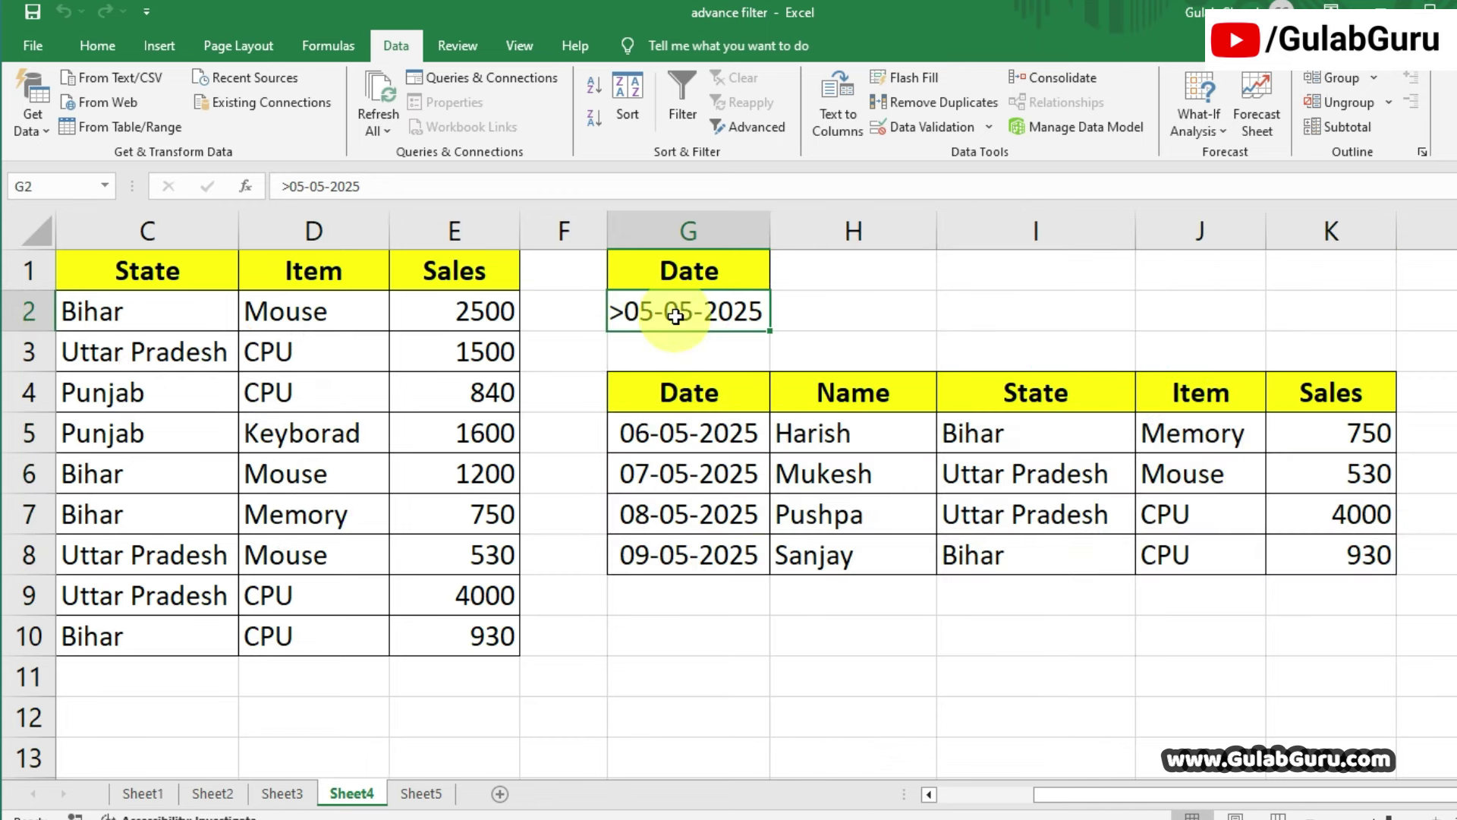
{"action": "left_click_drag", "start_coordinate": [683, 436], "coordinate": [1366, 560]}
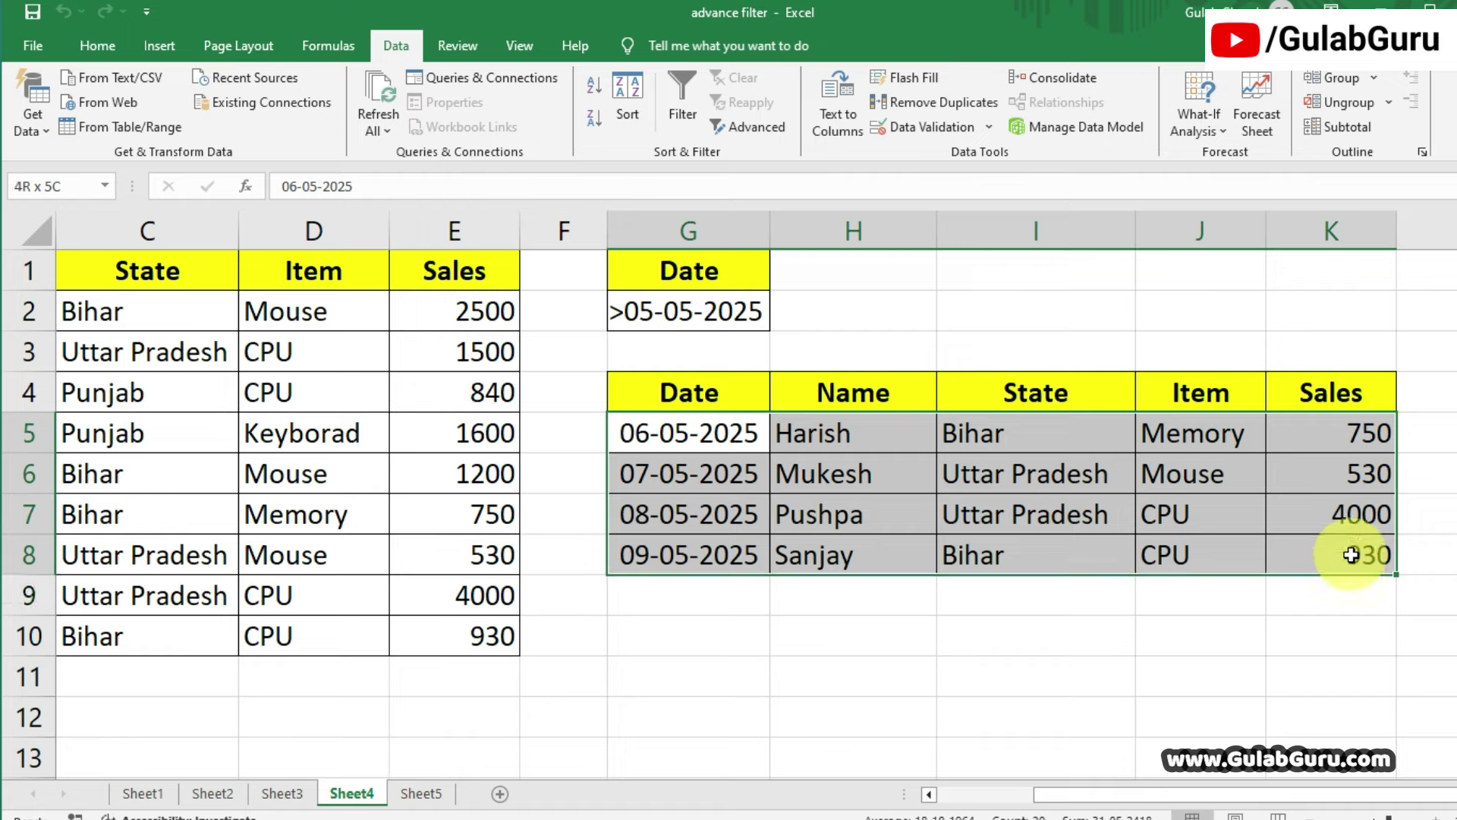
{"action": "left_click", "coordinate": [922, 594]}
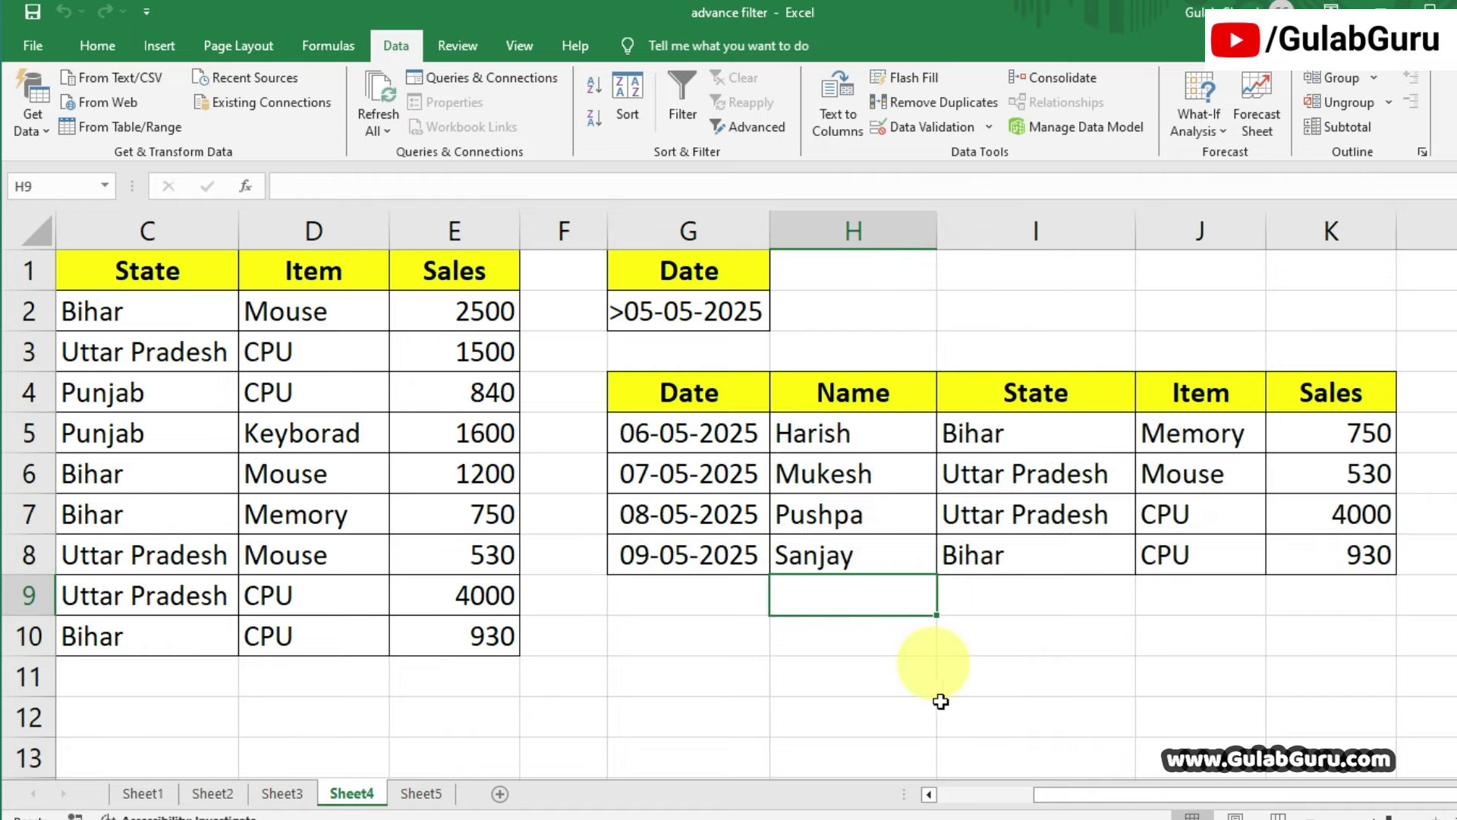
Review the source table and the copied results on Sheet4, and check Sheet5 as a possible destination before returning to Sheet4.
{"action": "left_click_drag", "start_coordinate": [1115, 803], "coordinate": [1027, 803]}
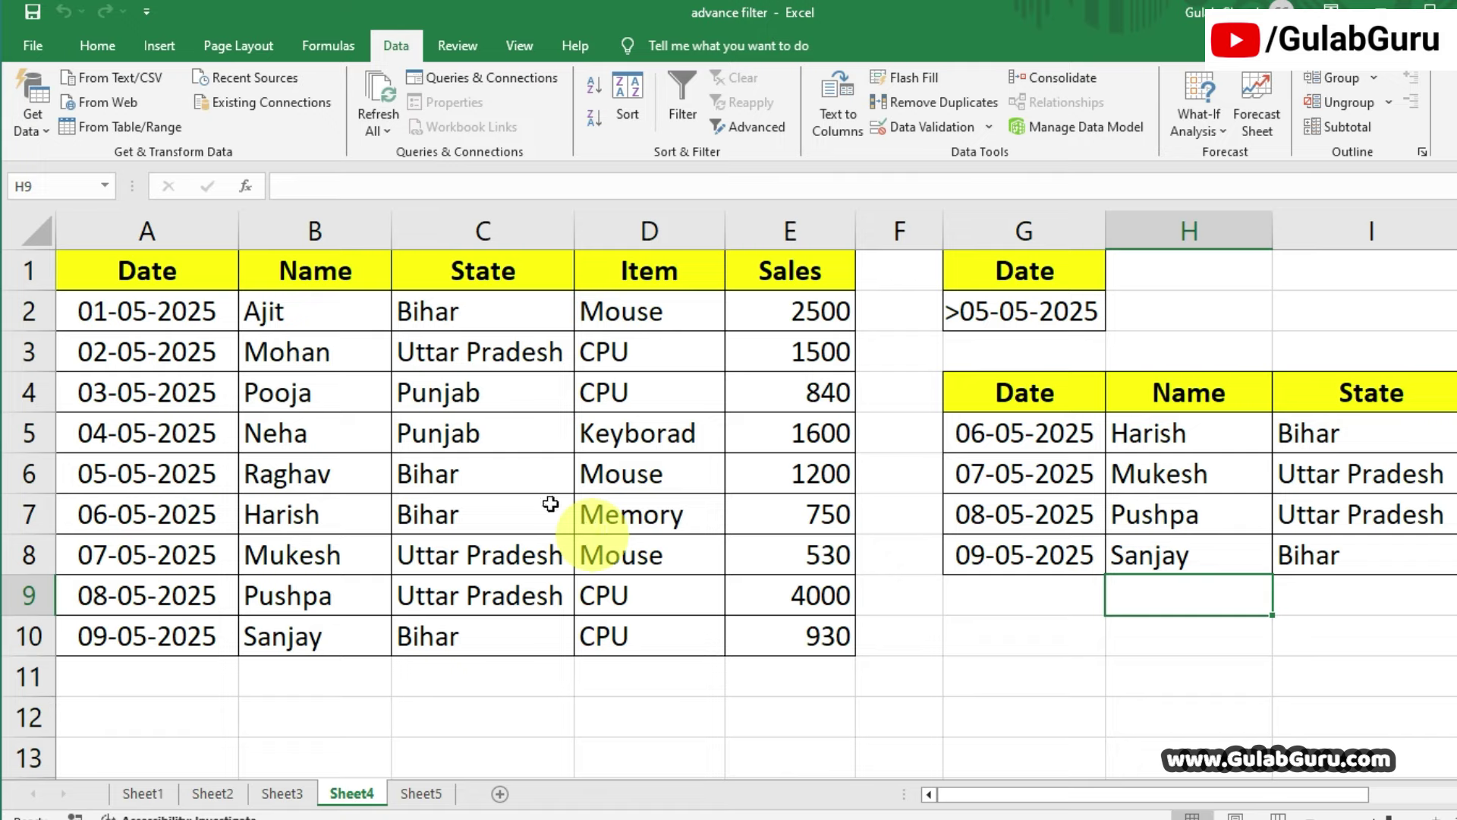
{"action": "left_click_drag", "start_coordinate": [202, 283], "coordinate": [775, 622]}
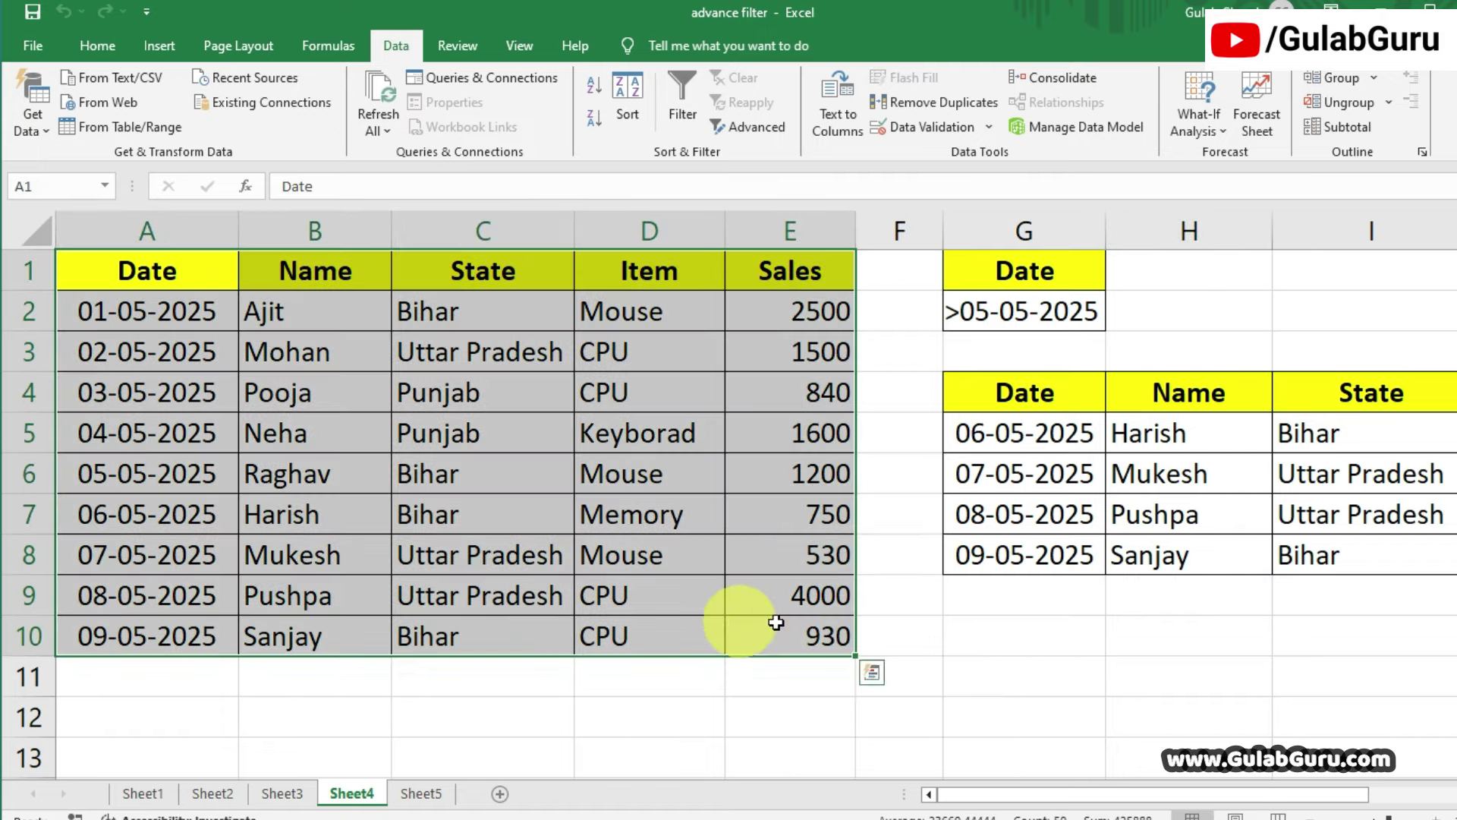
{"action": "left_click_drag", "start_coordinate": [1000, 399], "coordinate": [1287, 569]}
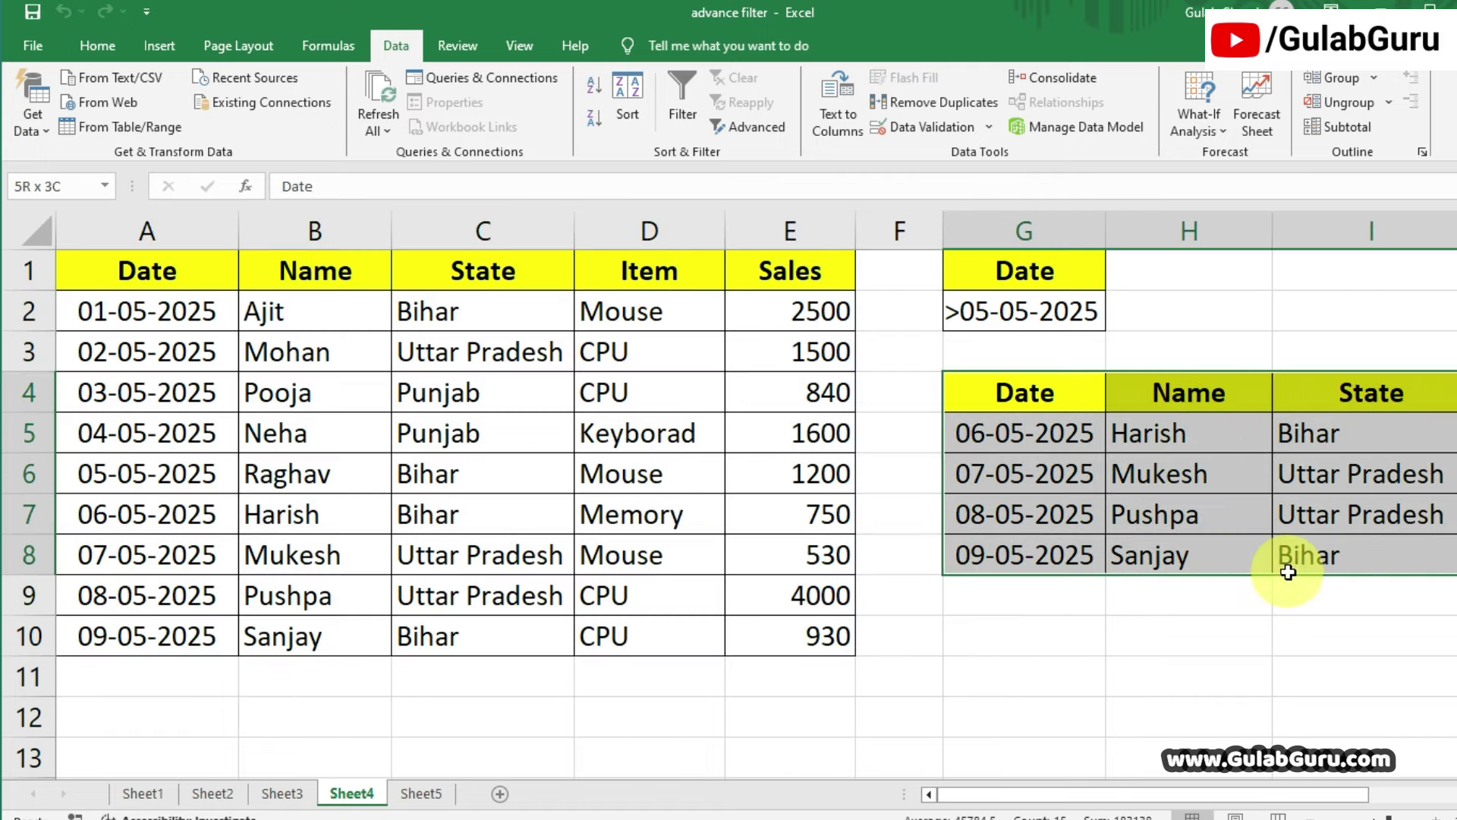
{"action": "left_click", "coordinate": [388, 793]}
{"action": "left_click", "coordinate": [390, 471]}
{"action": "left_click", "coordinate": [156, 292]}
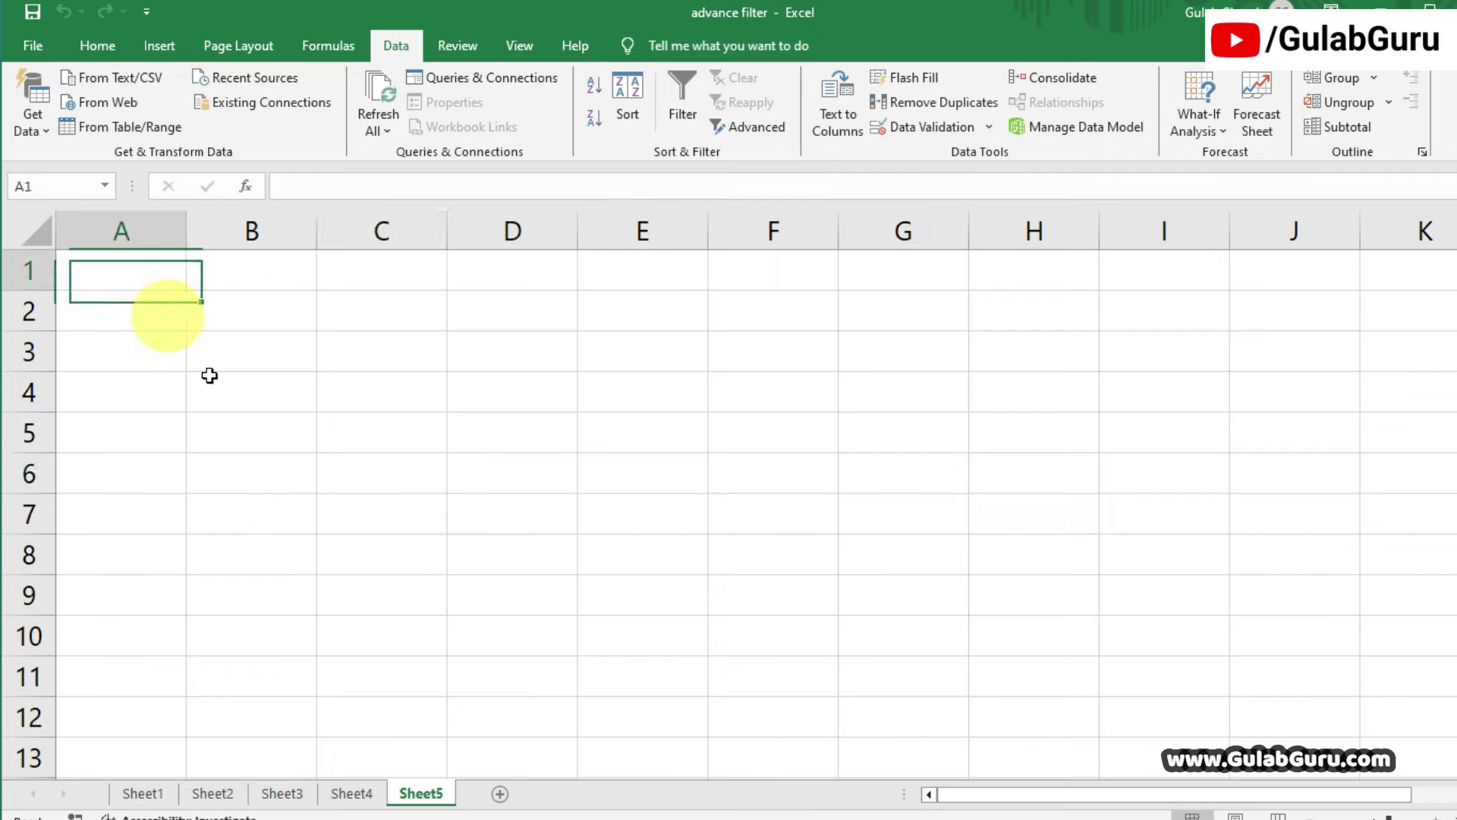
{"action": "left_click_drag", "start_coordinate": [209, 375], "coordinate": [904, 612]}
{"action": "left_click", "coordinate": [353, 793]}
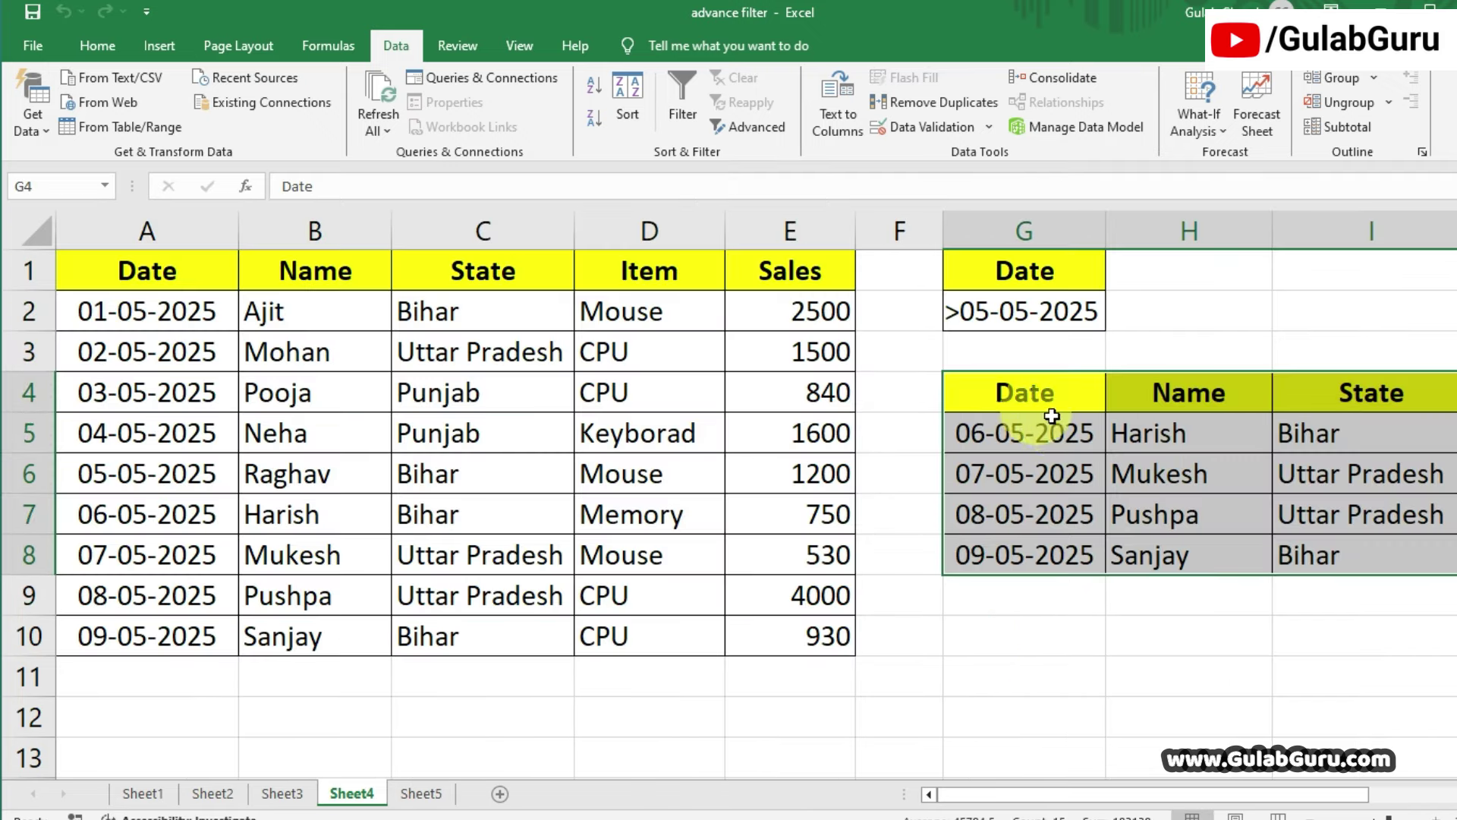
Clear all contents and formatting from the copied results in G4:I8 on Sheet4.
{"action": "left_click", "coordinate": [97, 46]}
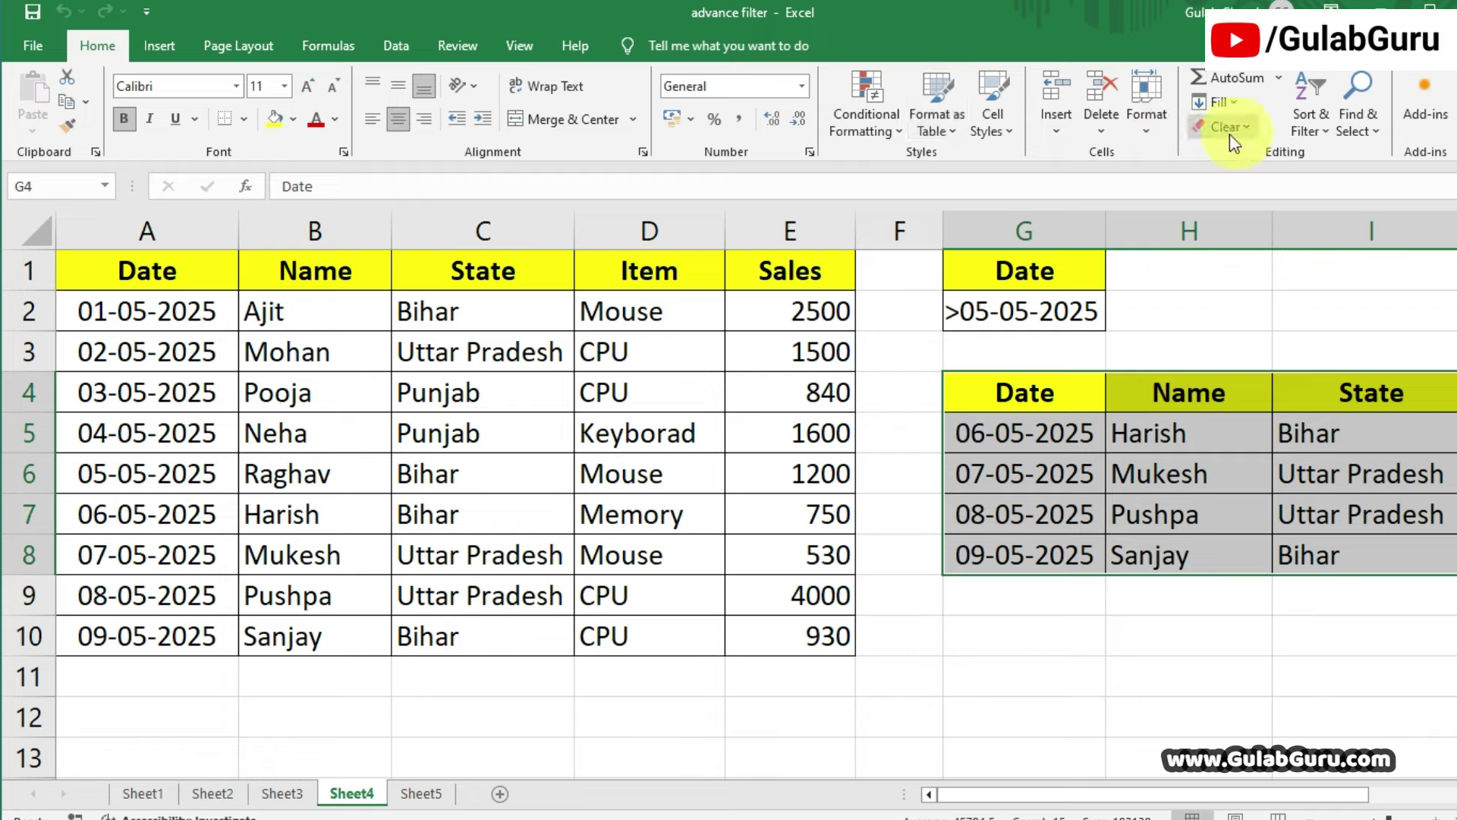
{"action": "left_click", "coordinate": [1222, 127]}
{"action": "left_click", "coordinate": [1243, 157]}
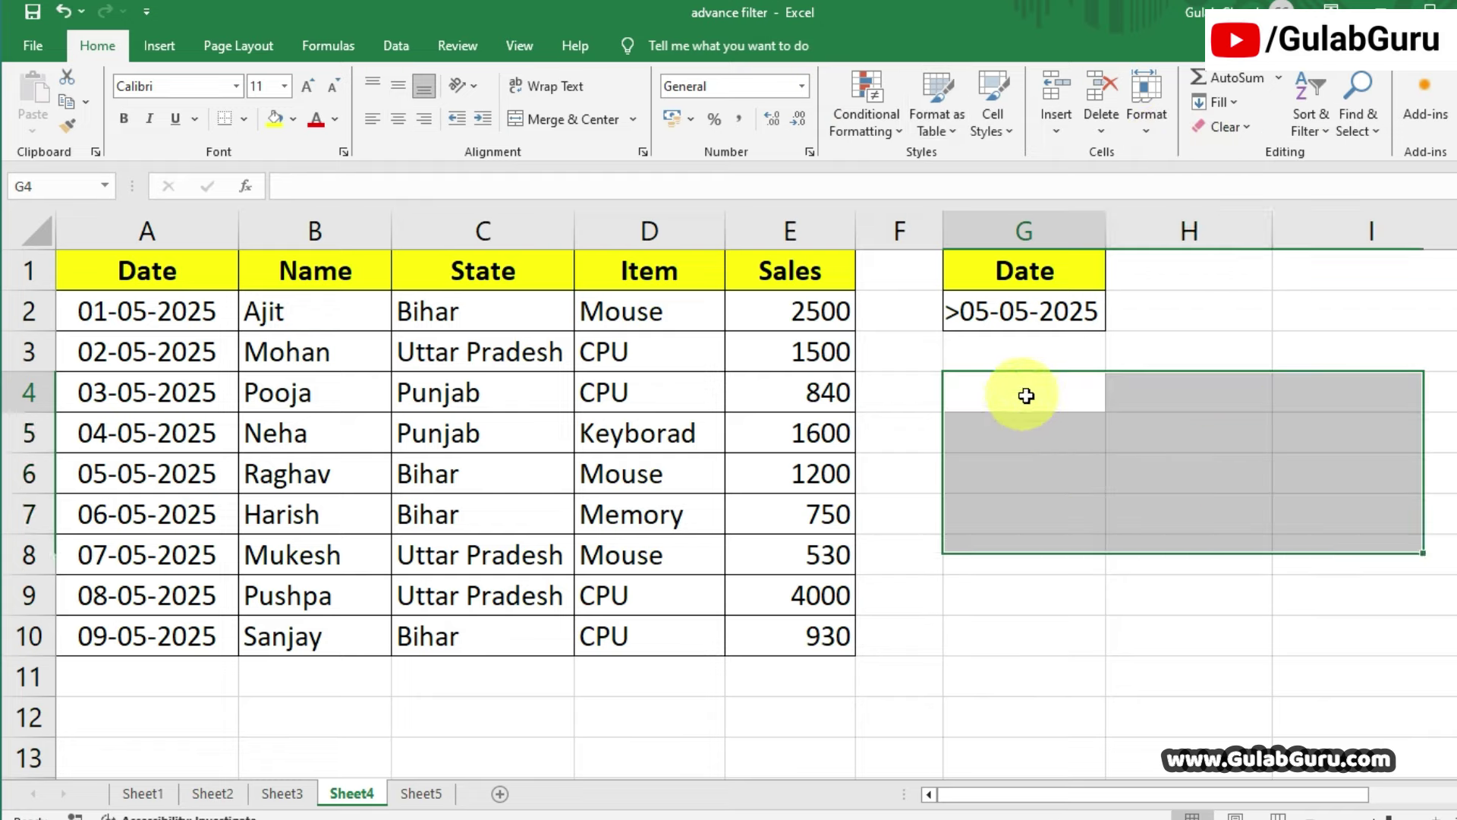
{"action": "left_click_drag", "start_coordinate": [1025, 393], "coordinate": [1244, 524]}
{"action": "left_click", "coordinate": [1145, 427]}
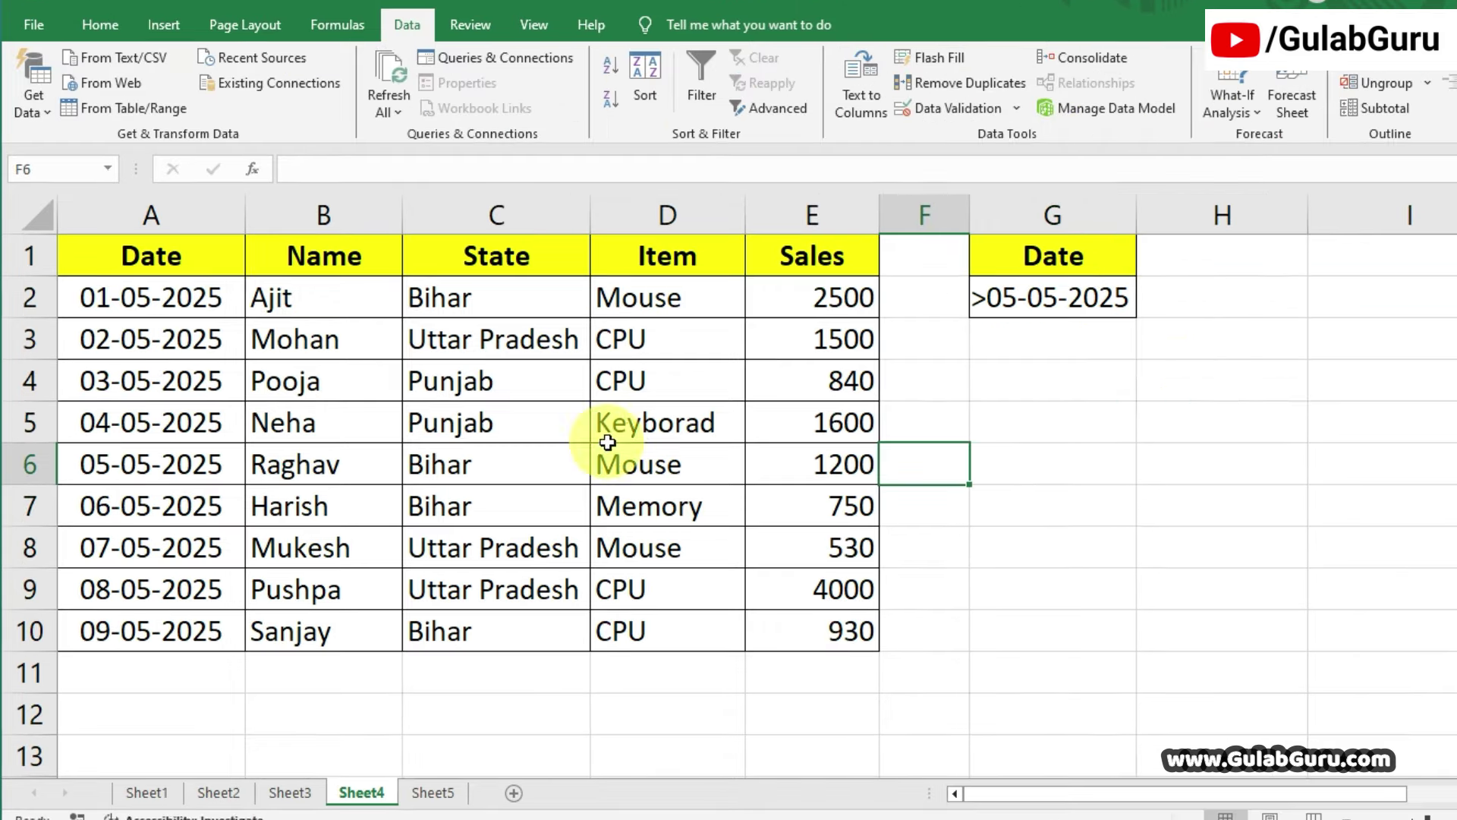
Review the sales table and Date criterion on Sheet4 and the destination area on Sheet5.
{"action": "left_click_drag", "start_coordinate": [163, 260], "coordinate": [1055, 592]}
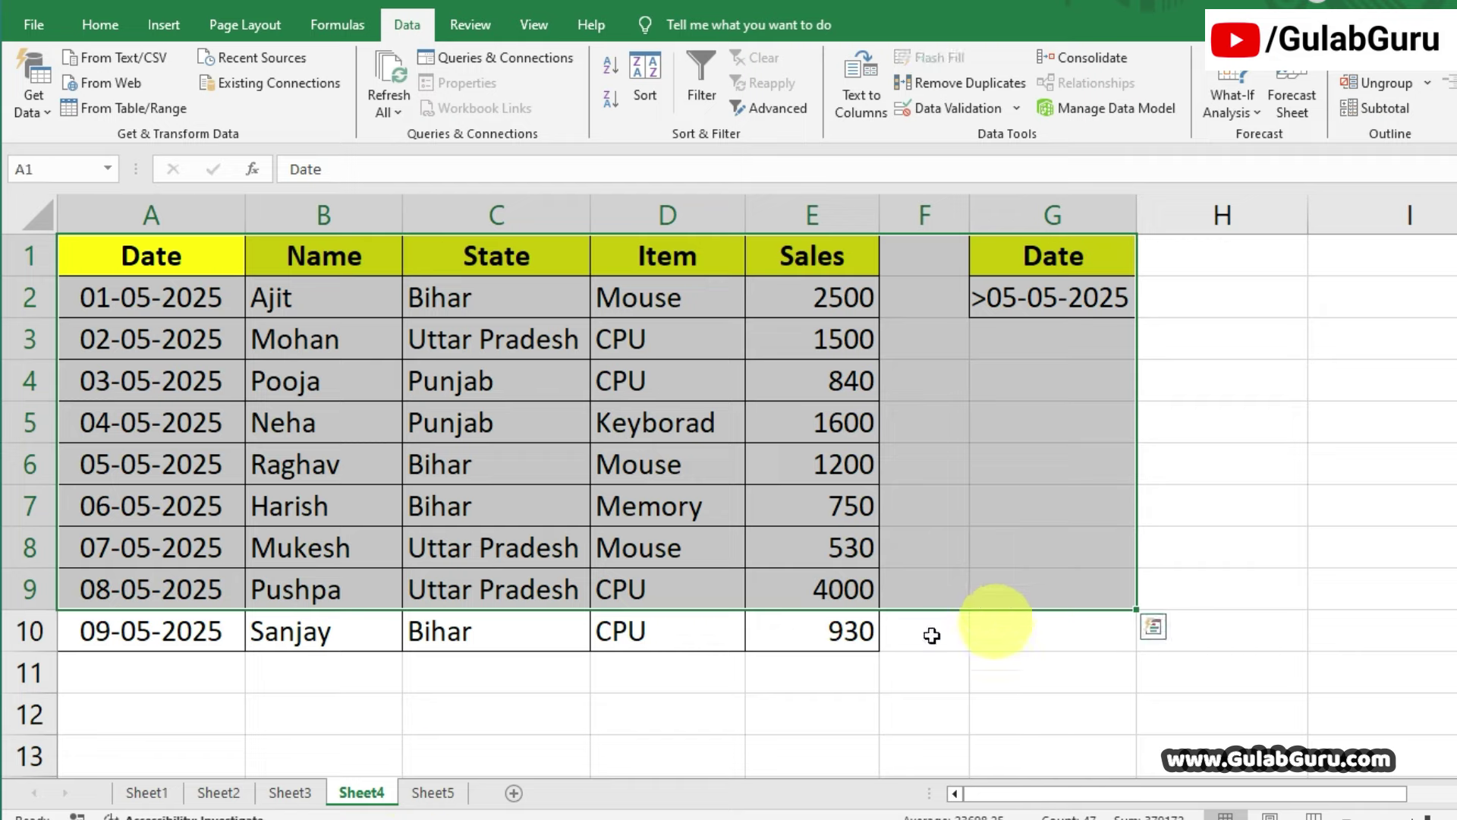
{"action": "left_click", "coordinate": [425, 794]}
{"action": "left_click", "coordinate": [429, 419]}
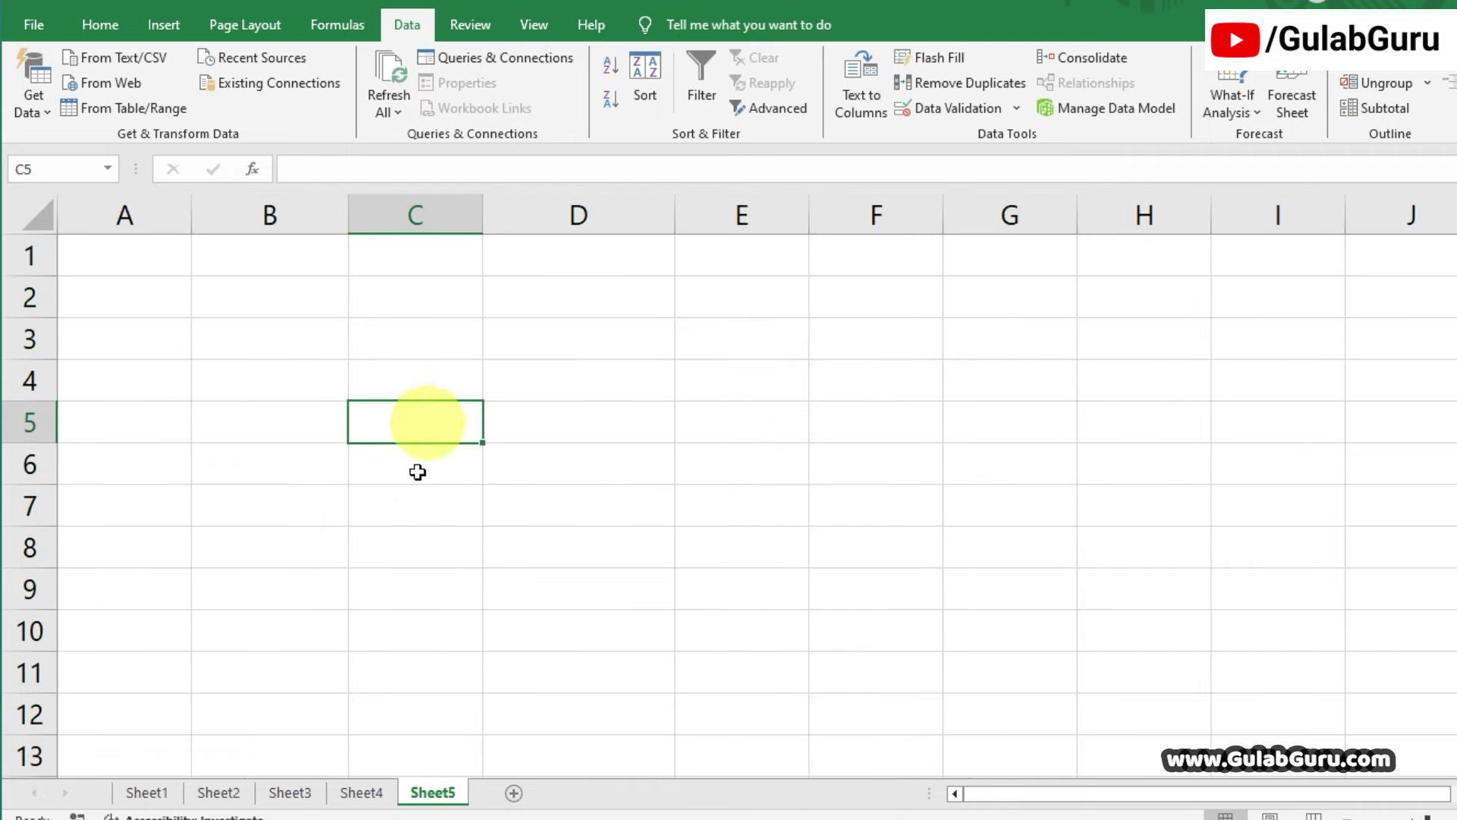
{"action": "left_click", "coordinate": [363, 793]}
Start an Advanced Filter from Sheet4 with A1:E10 as the list range and G1:G2 as the criteria range.
{"action": "left_click", "coordinate": [718, 412]}
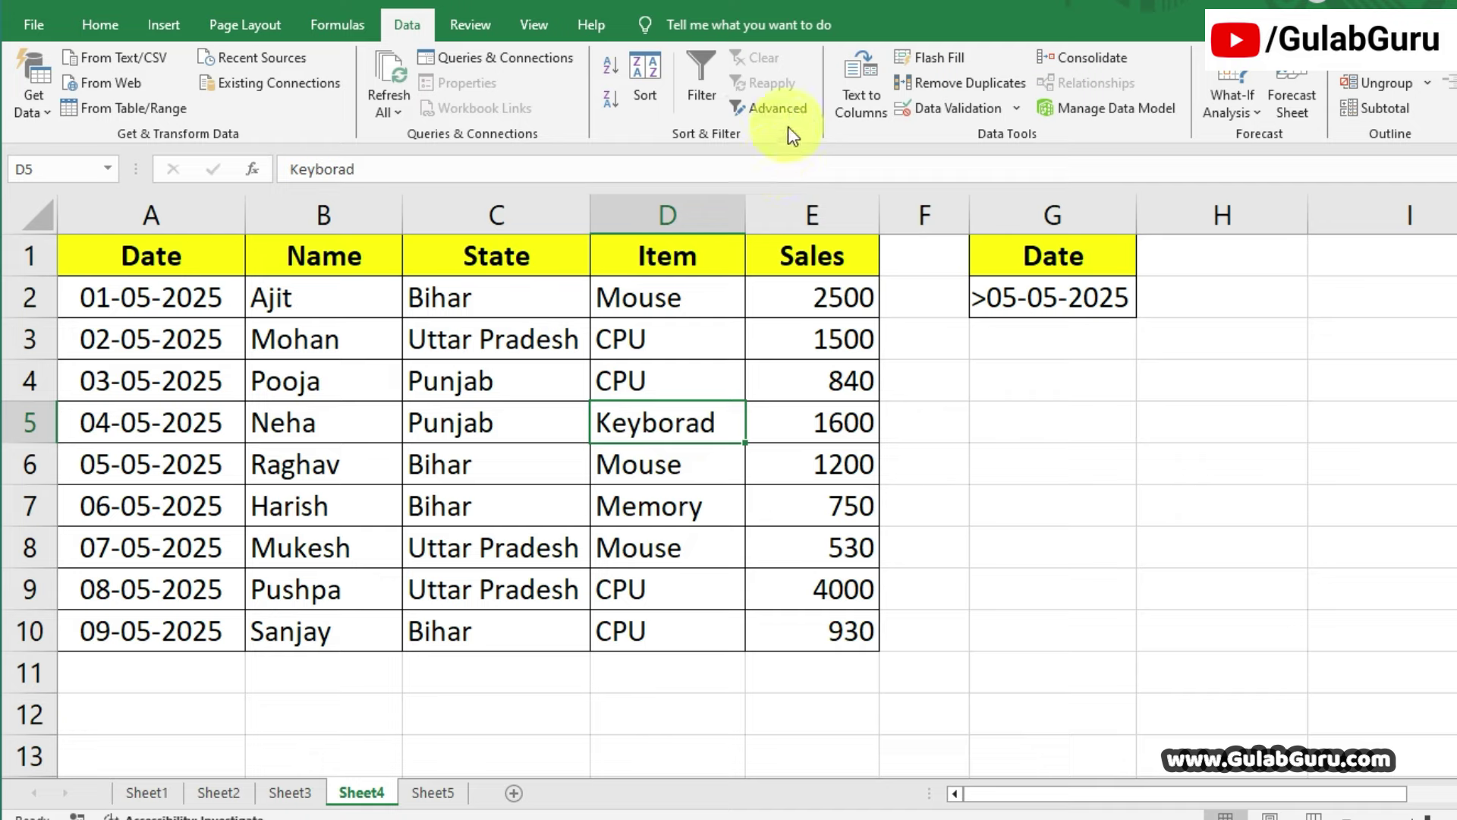
{"action": "left_click", "coordinate": [782, 108]}
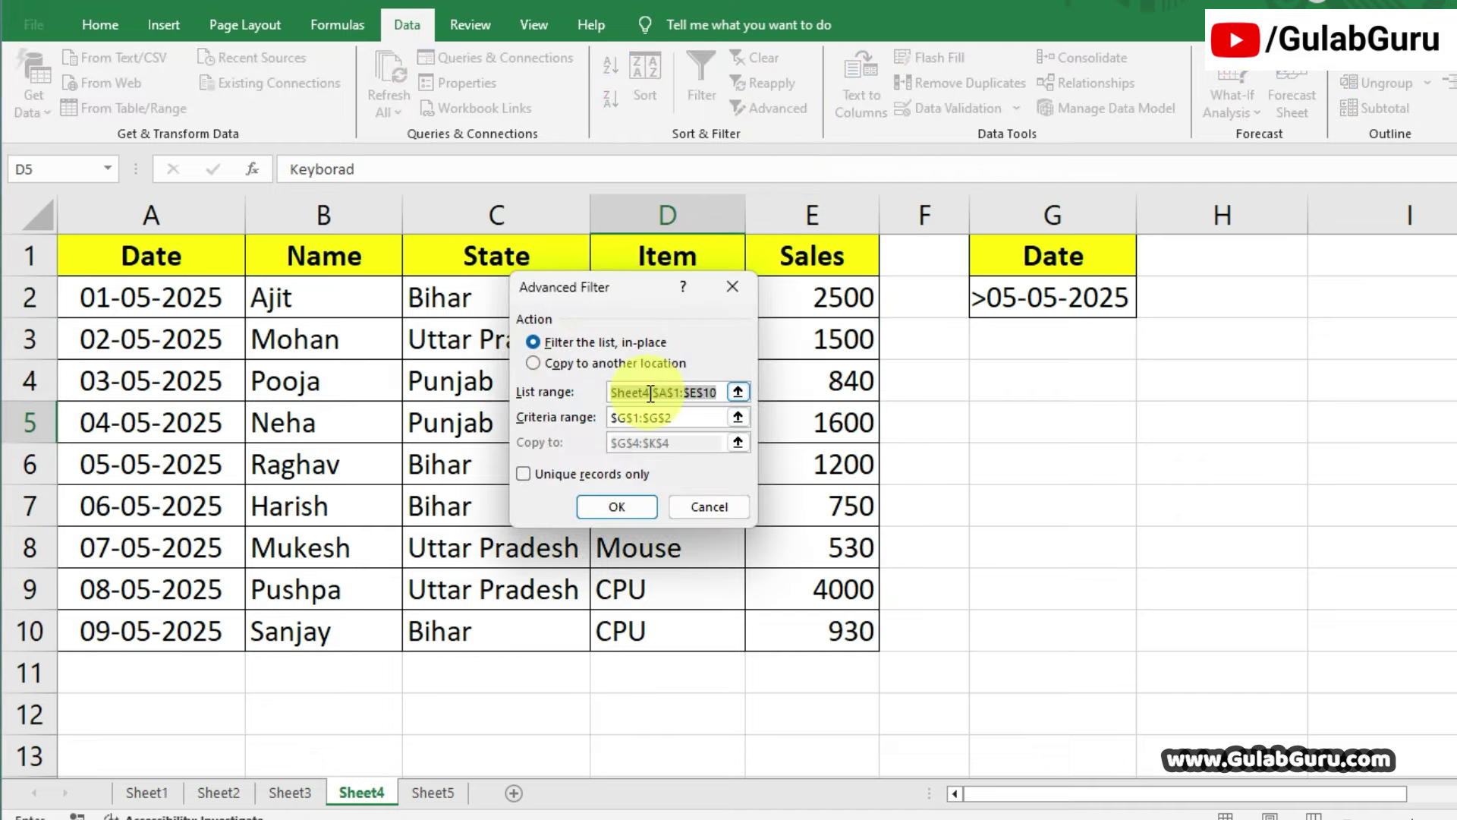
{"action": "key", "text": "BackSpace"}
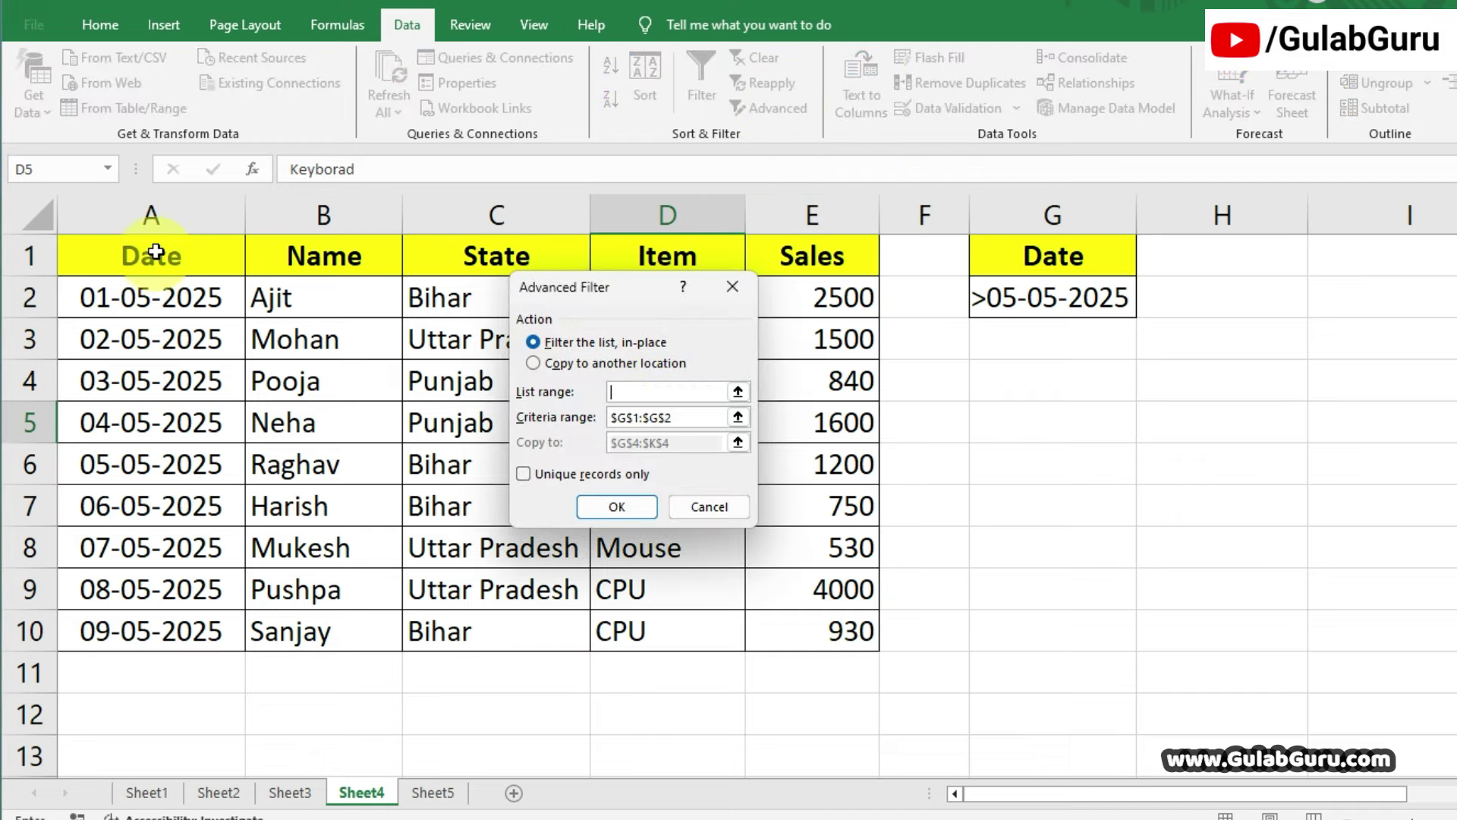
{"action": "left_click_drag", "start_coordinate": [156, 252], "coordinate": [760, 625]}
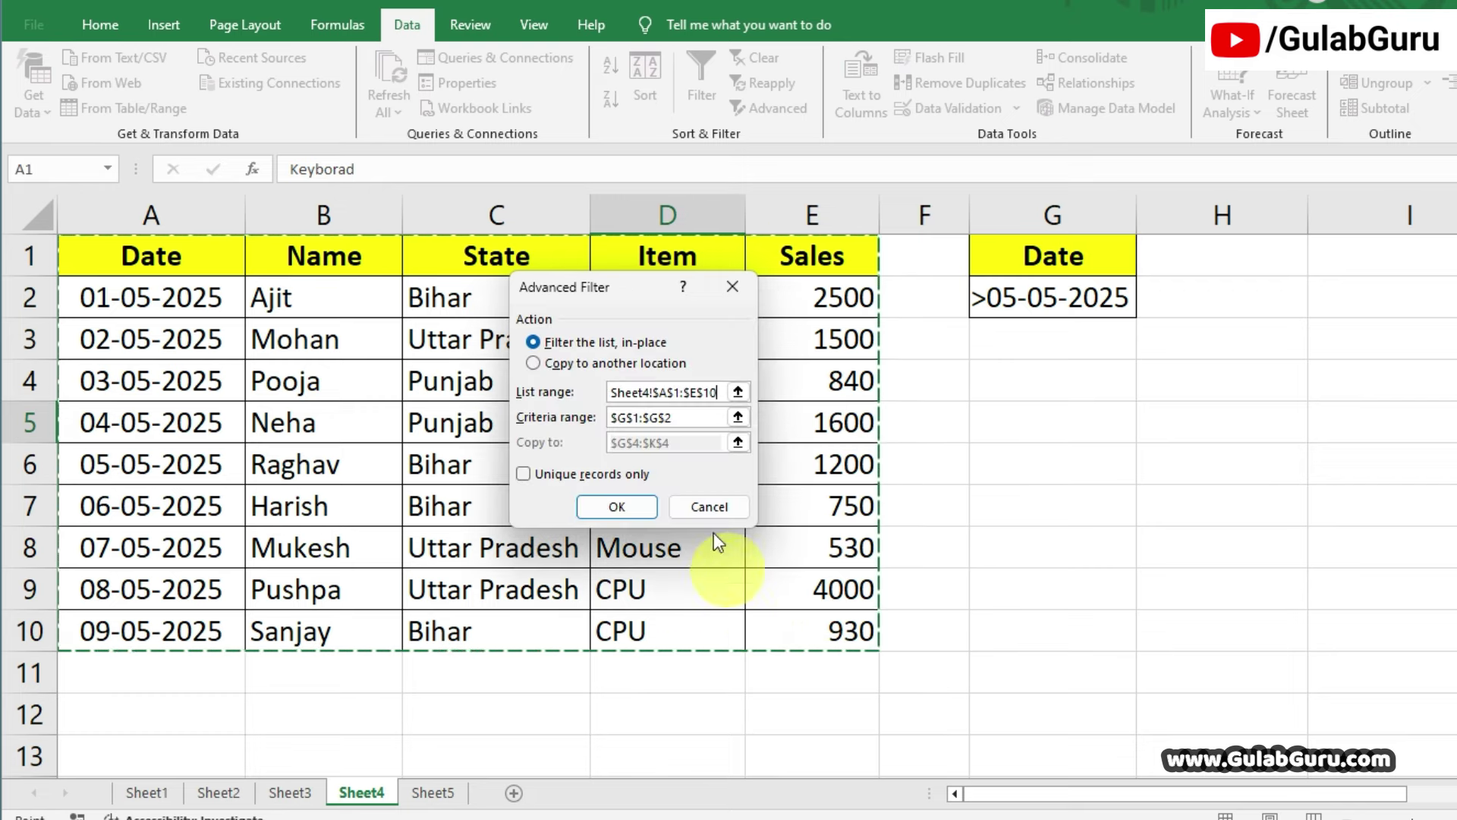
{"action": "left_click", "coordinate": [695, 420]}
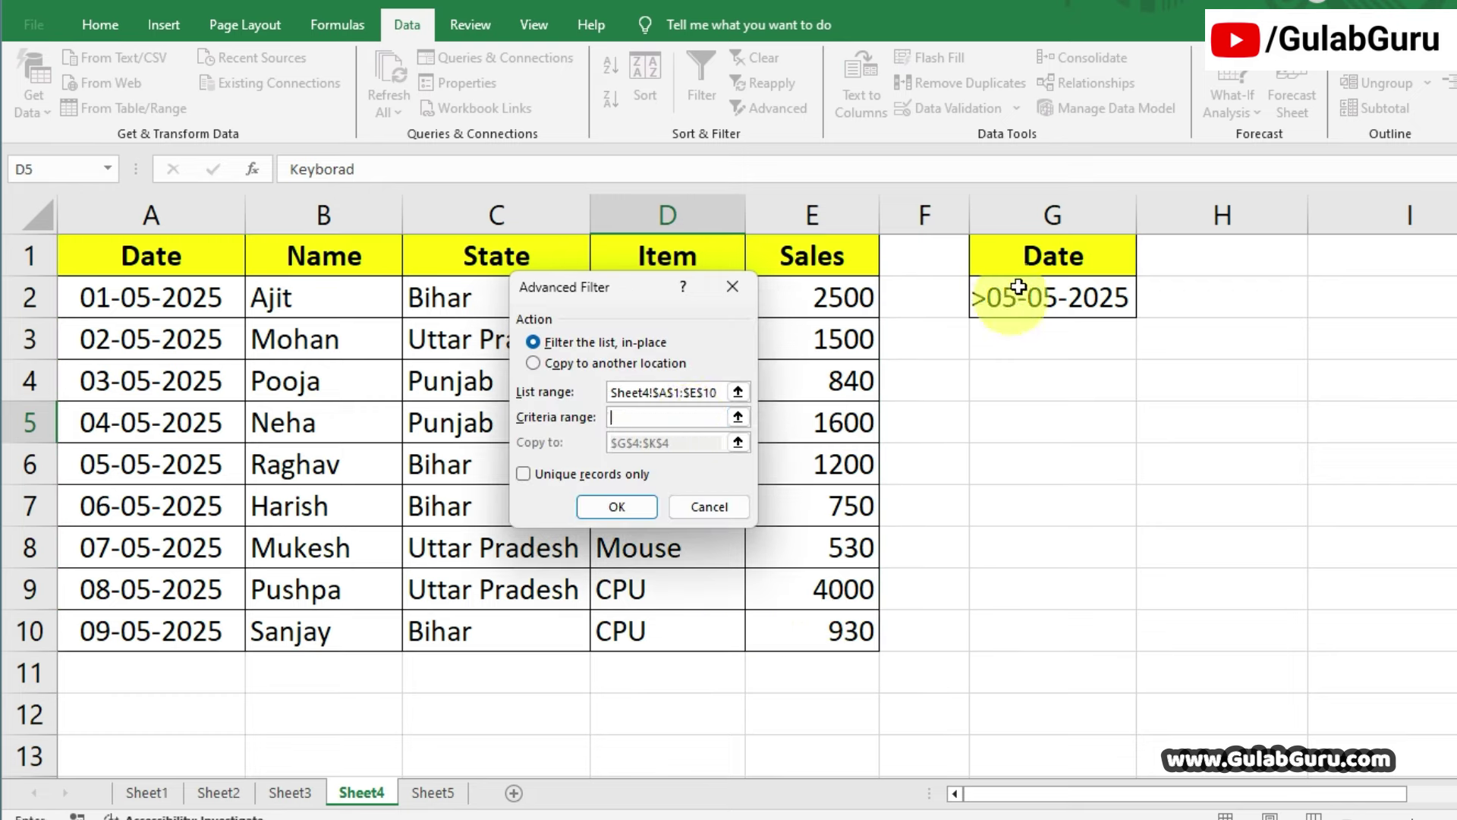
{"action": "left_click_drag", "start_coordinate": [1049, 258], "coordinate": [1045, 302]}
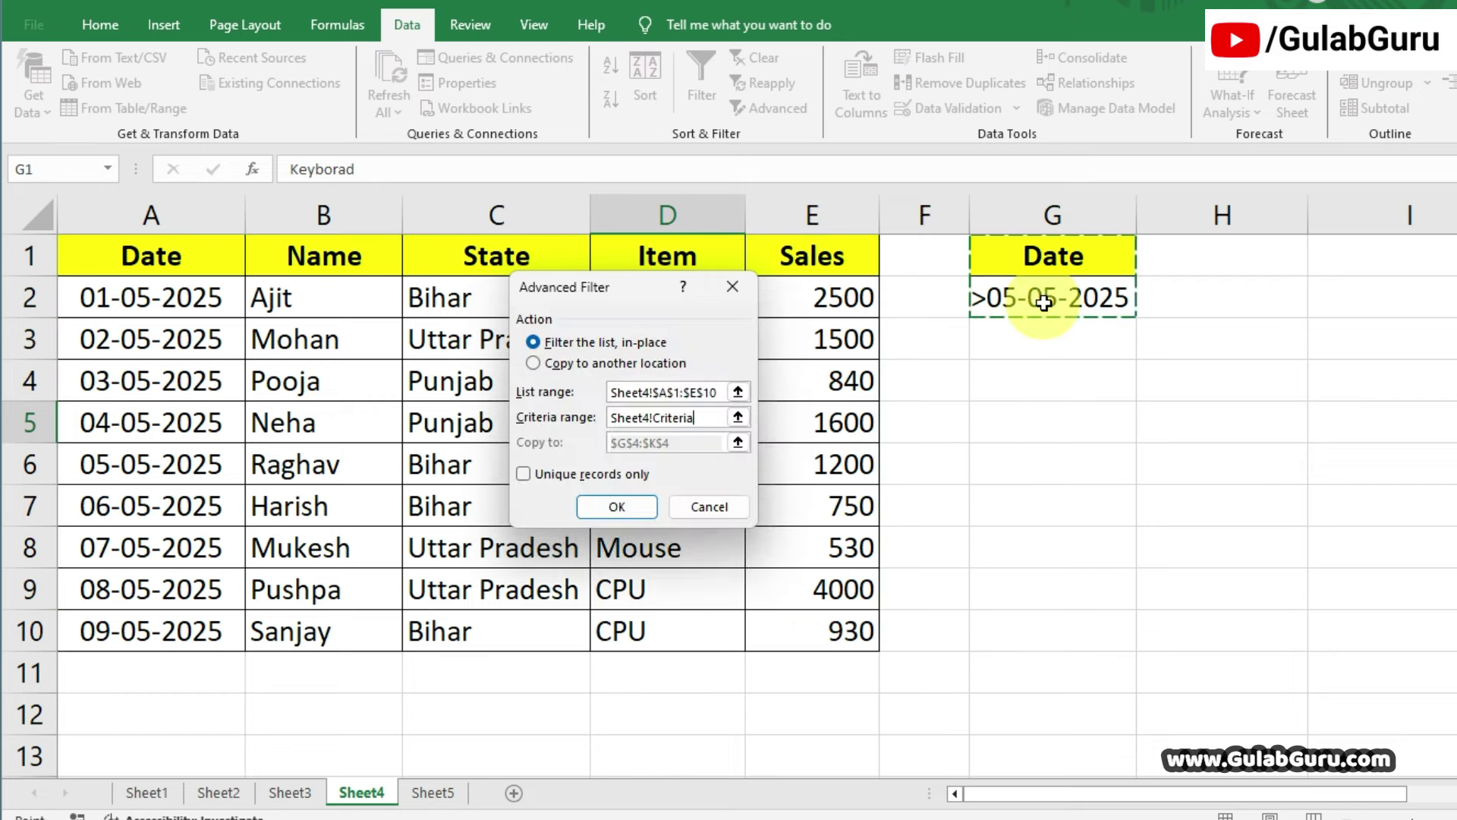
Try to copy the filtered rows to another location starting at cell B3 on Sheet5.
{"action": "left_click", "coordinate": [552, 364]}
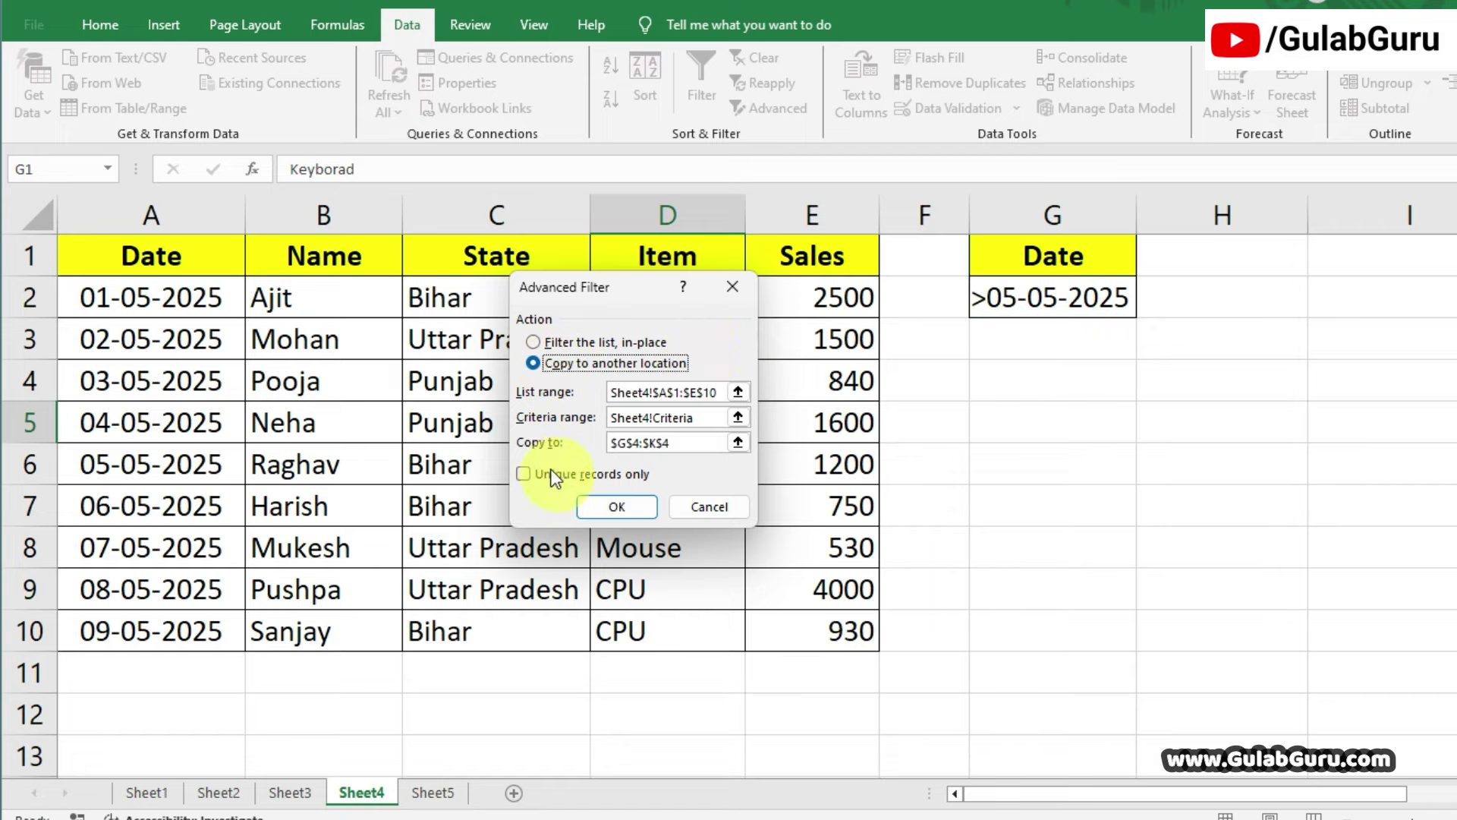
{"action": "left_click", "coordinate": [700, 445]}
{"action": "key", "text": "BackSpace"}
{"action": "key", "text": "BackSpace"}
{"action": "key", "text": "BackSpace"}
{"action": "key", "text": "BackSpace"}
{"action": "key", "text": "BackSpace"}
{"action": "key", "text": "BackSpace"}
{"action": "key", "text": "BackSpace"}
{"action": "key", "text": "BackSpace"}
{"action": "key", "text": "BackSpace"}
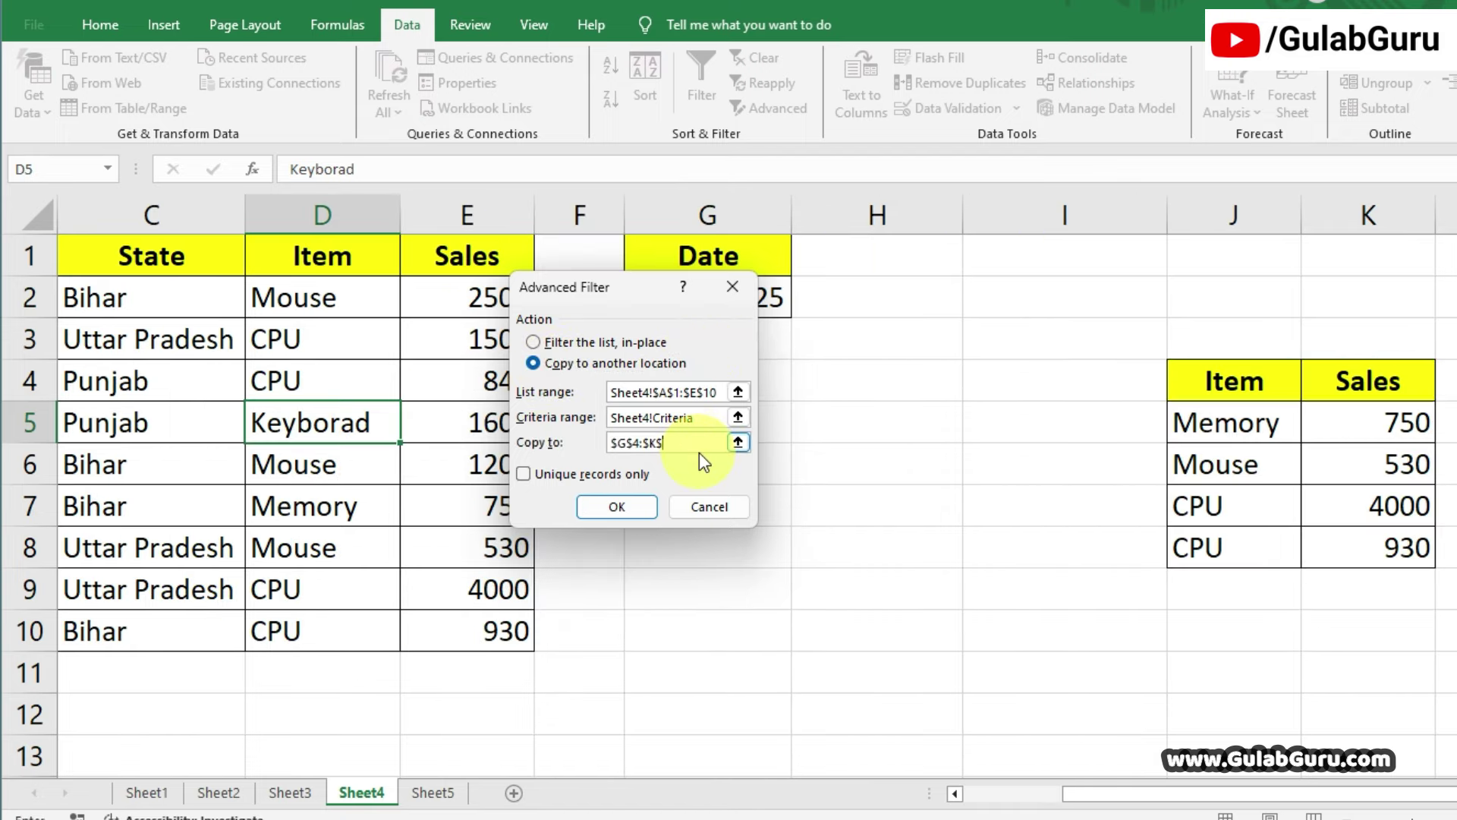
{"action": "left_click", "coordinate": [435, 792]}
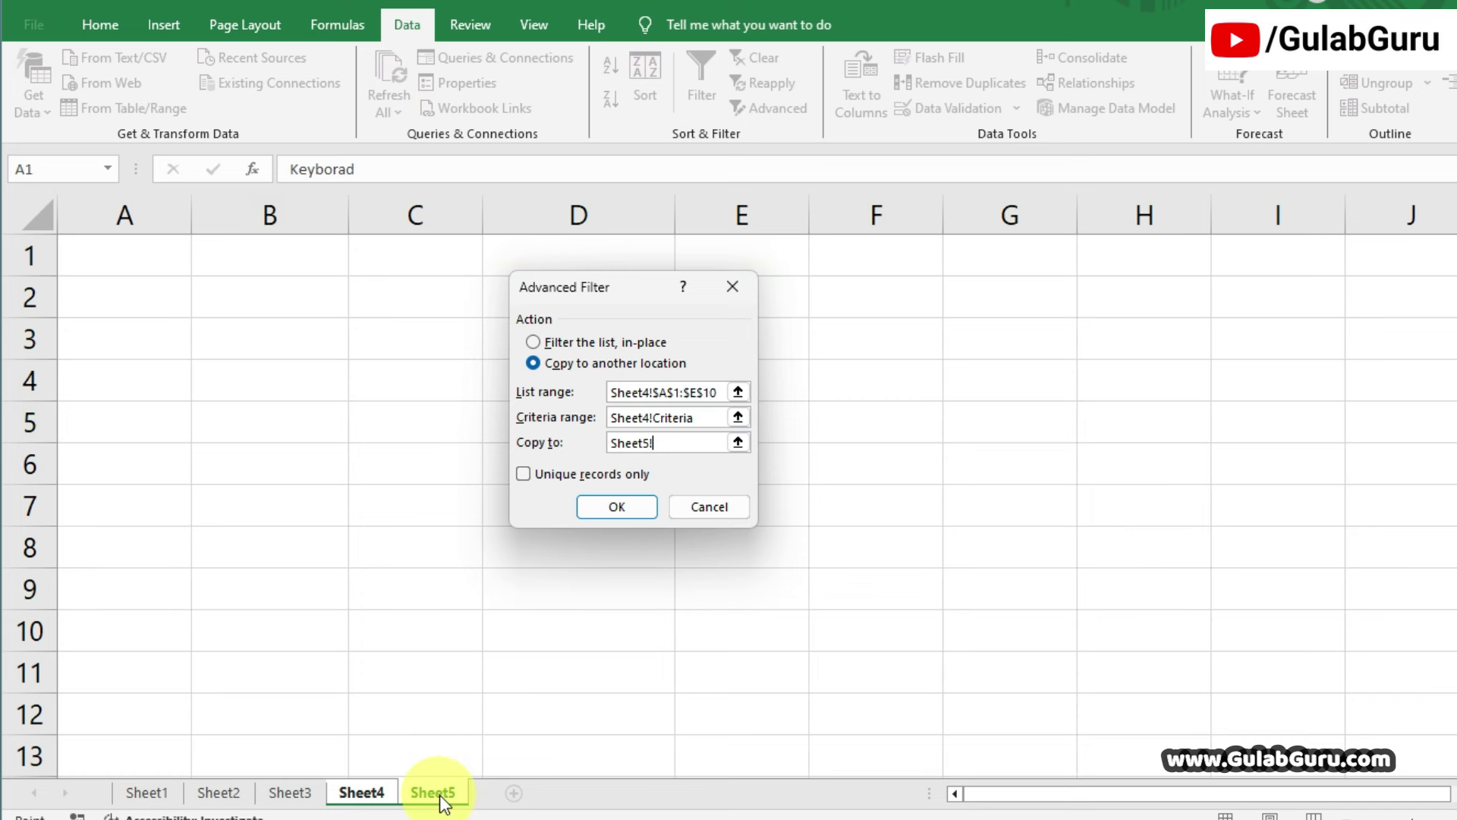
{"action": "left_click", "coordinate": [239, 337]}
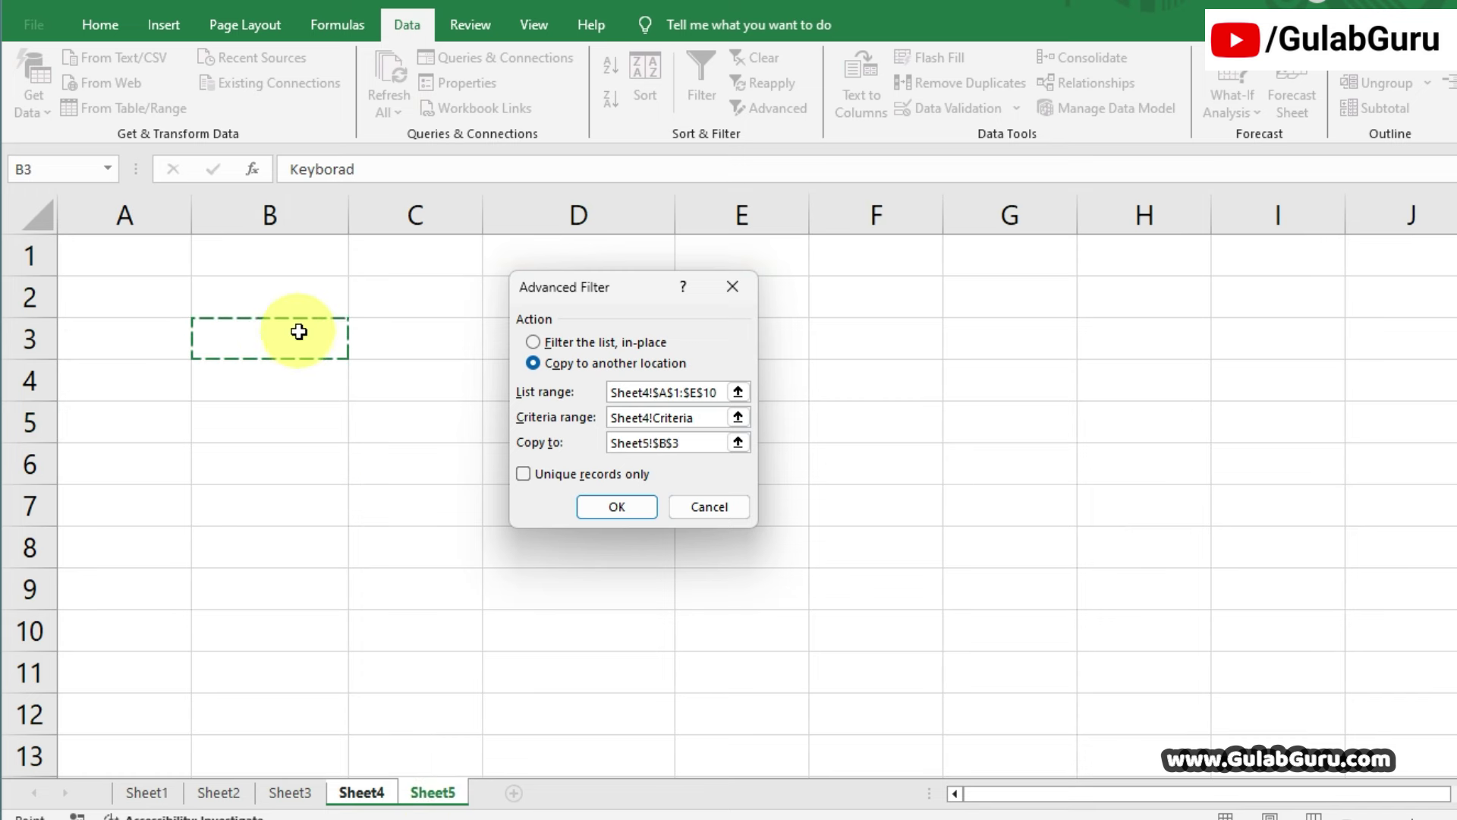
{"action": "left_click", "coordinate": [621, 510]}
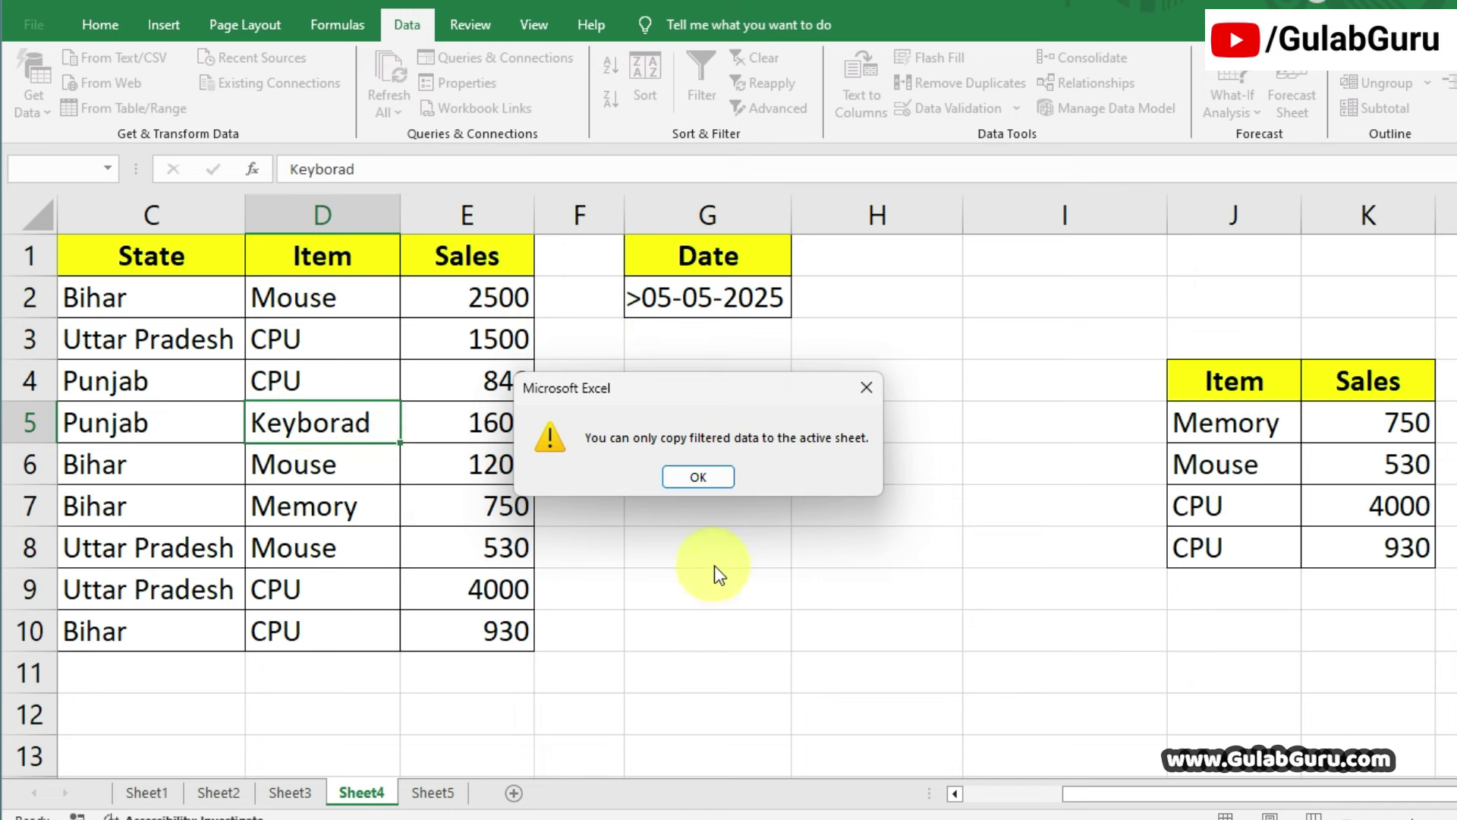
{"action": "left_click", "coordinate": [698, 479]}
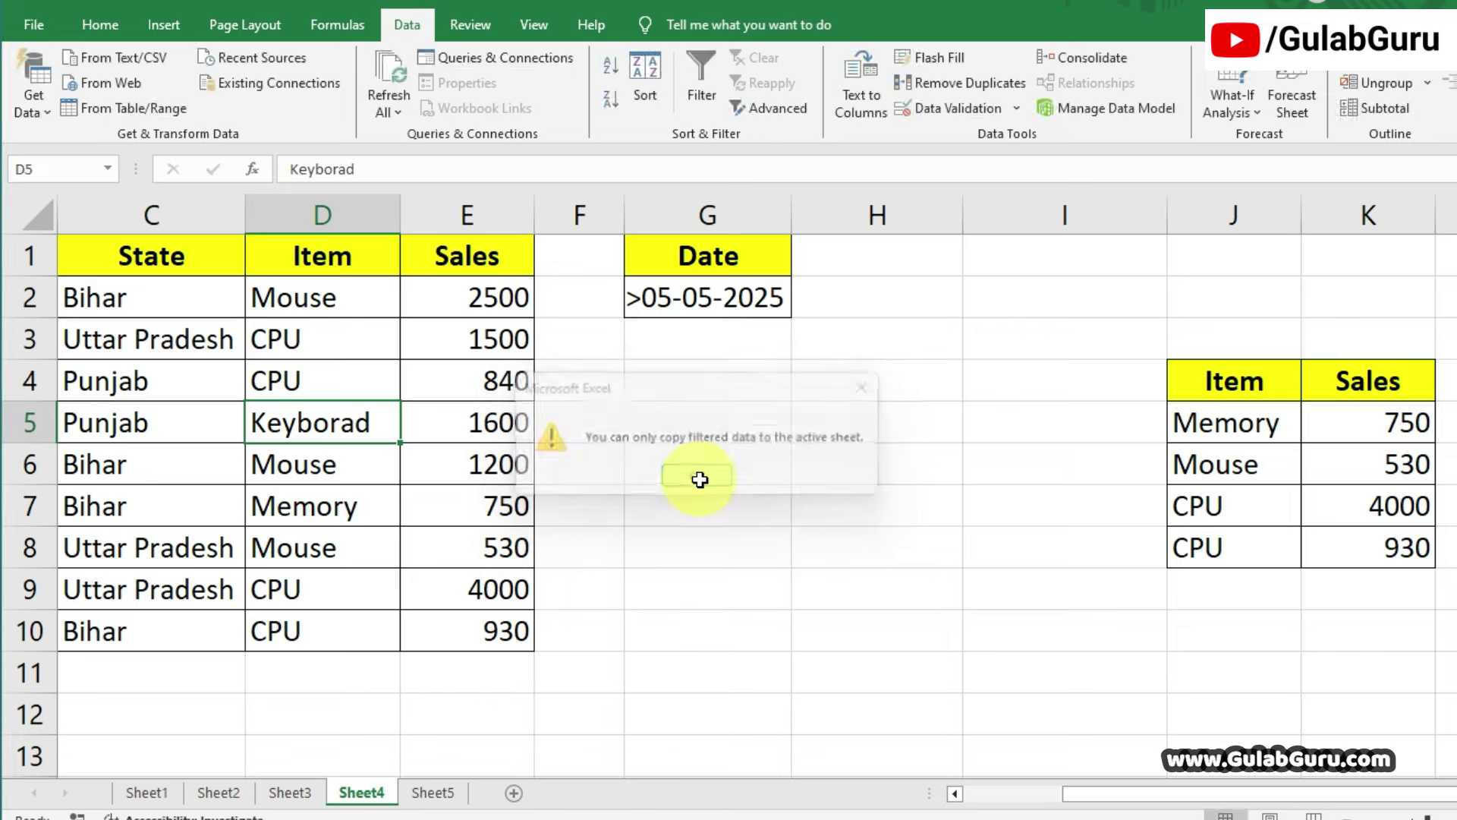
Examine the intended destination B3 on Sheet5, and return to the sales table on Sheet4.
{"action": "left_click", "coordinate": [435, 793]}
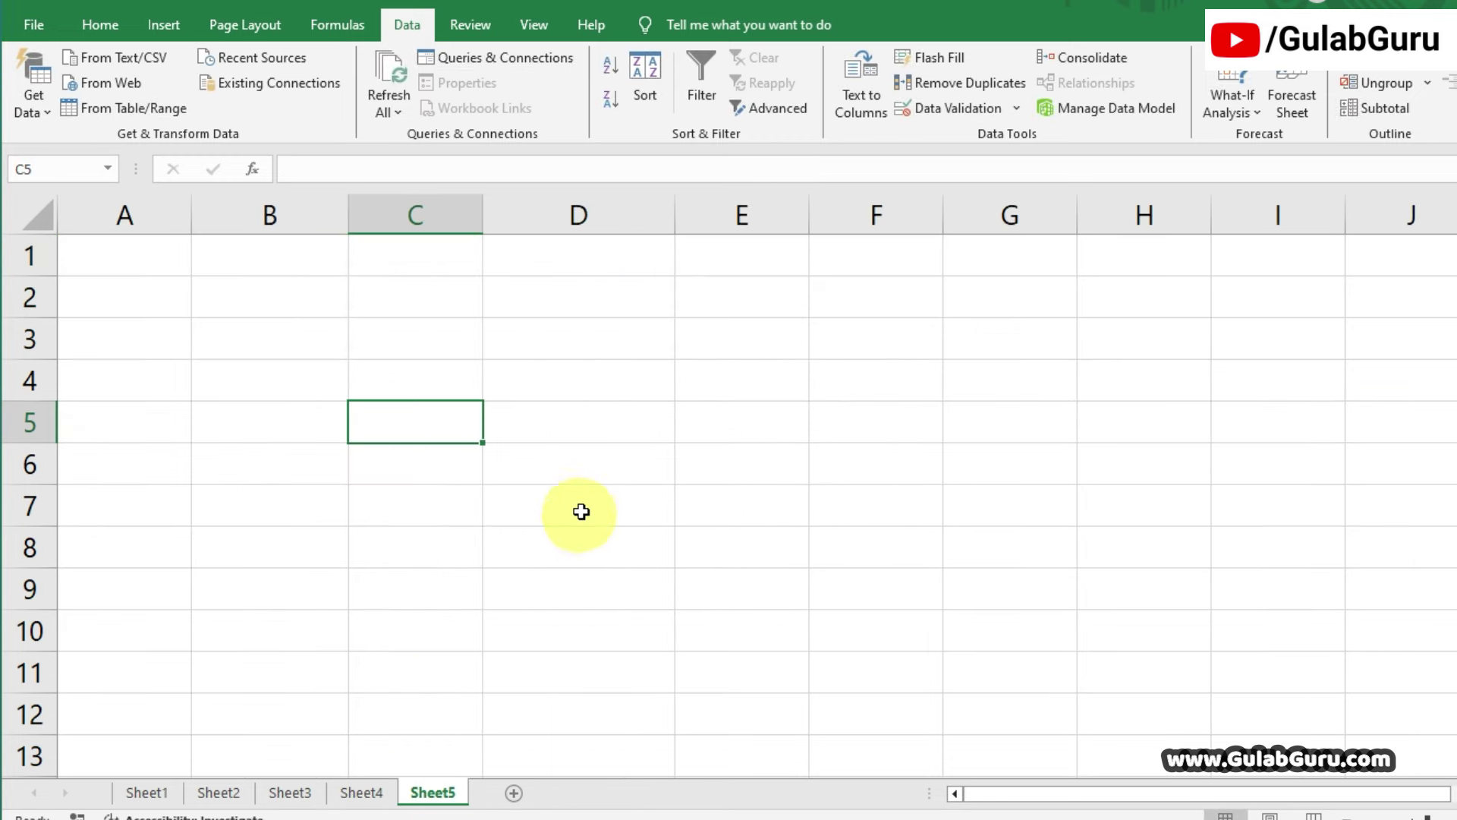
{"action": "left_click", "coordinate": [260, 322]}
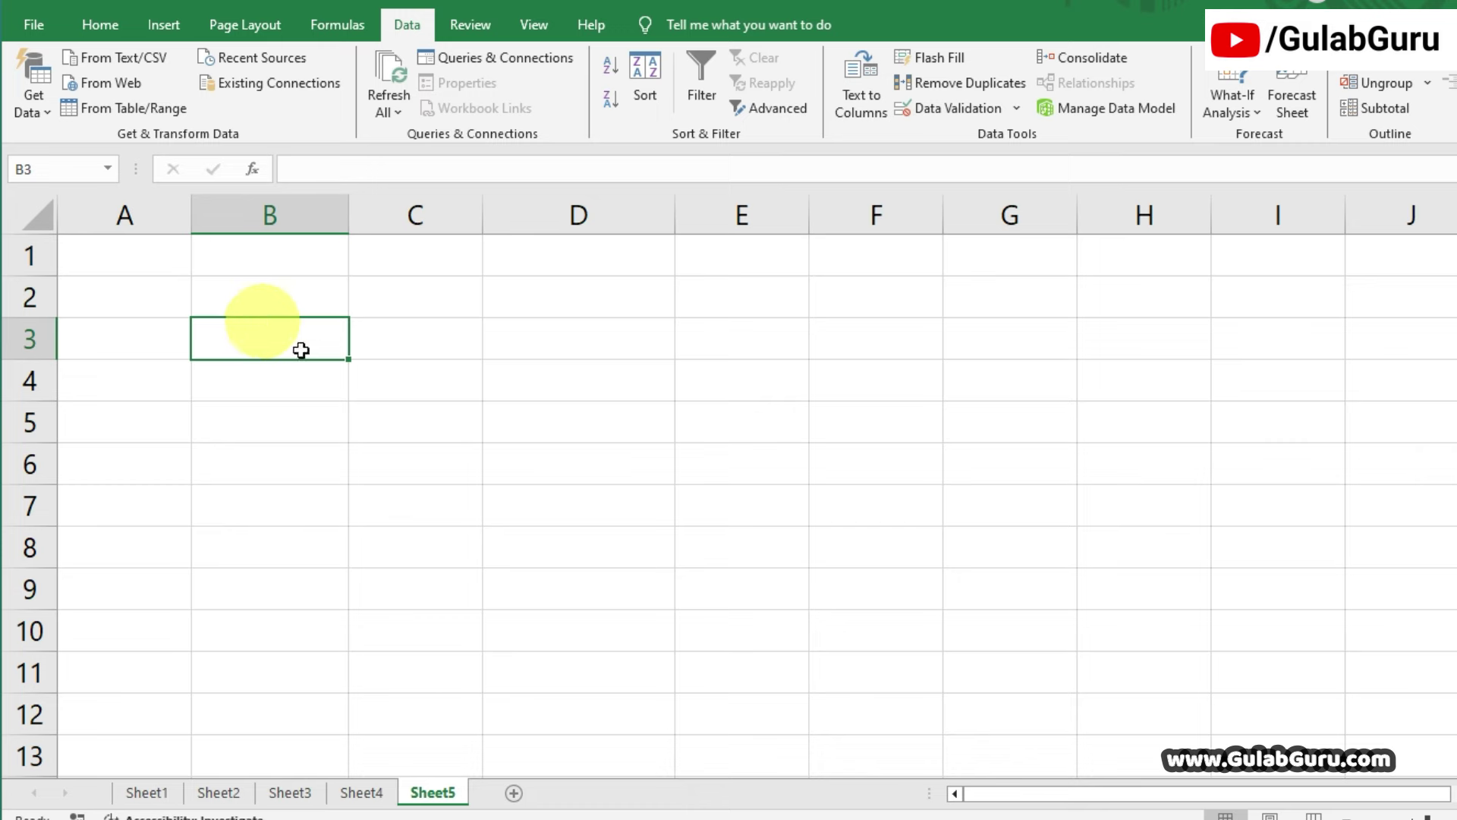
{"action": "left_click", "coordinate": [362, 792]}
{"action": "left_click", "coordinate": [705, 454]}
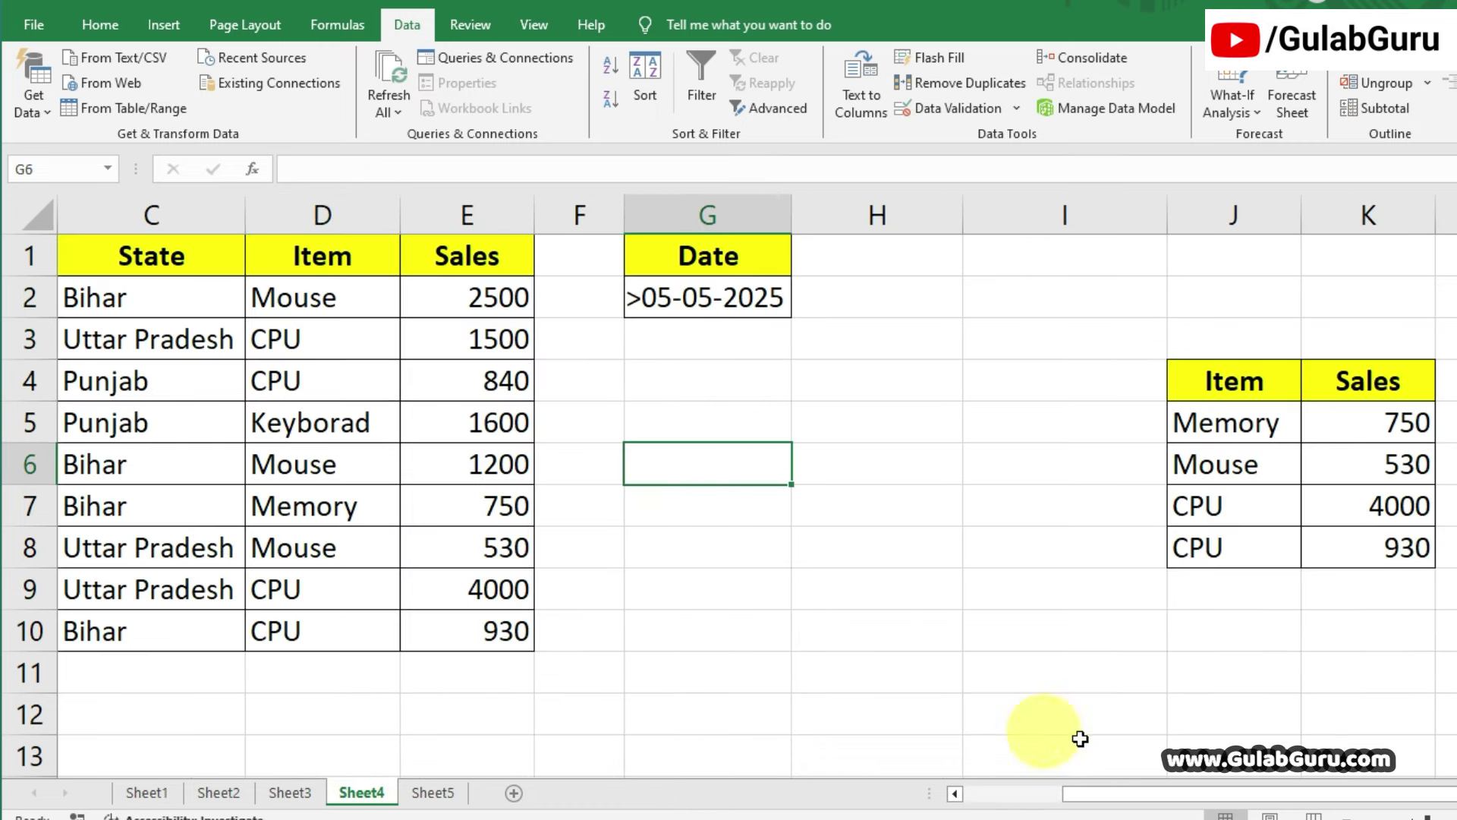
{"action": "left_click_drag", "start_coordinate": [1181, 794], "coordinate": [979, 793]}
{"action": "left_click", "coordinate": [747, 459]}
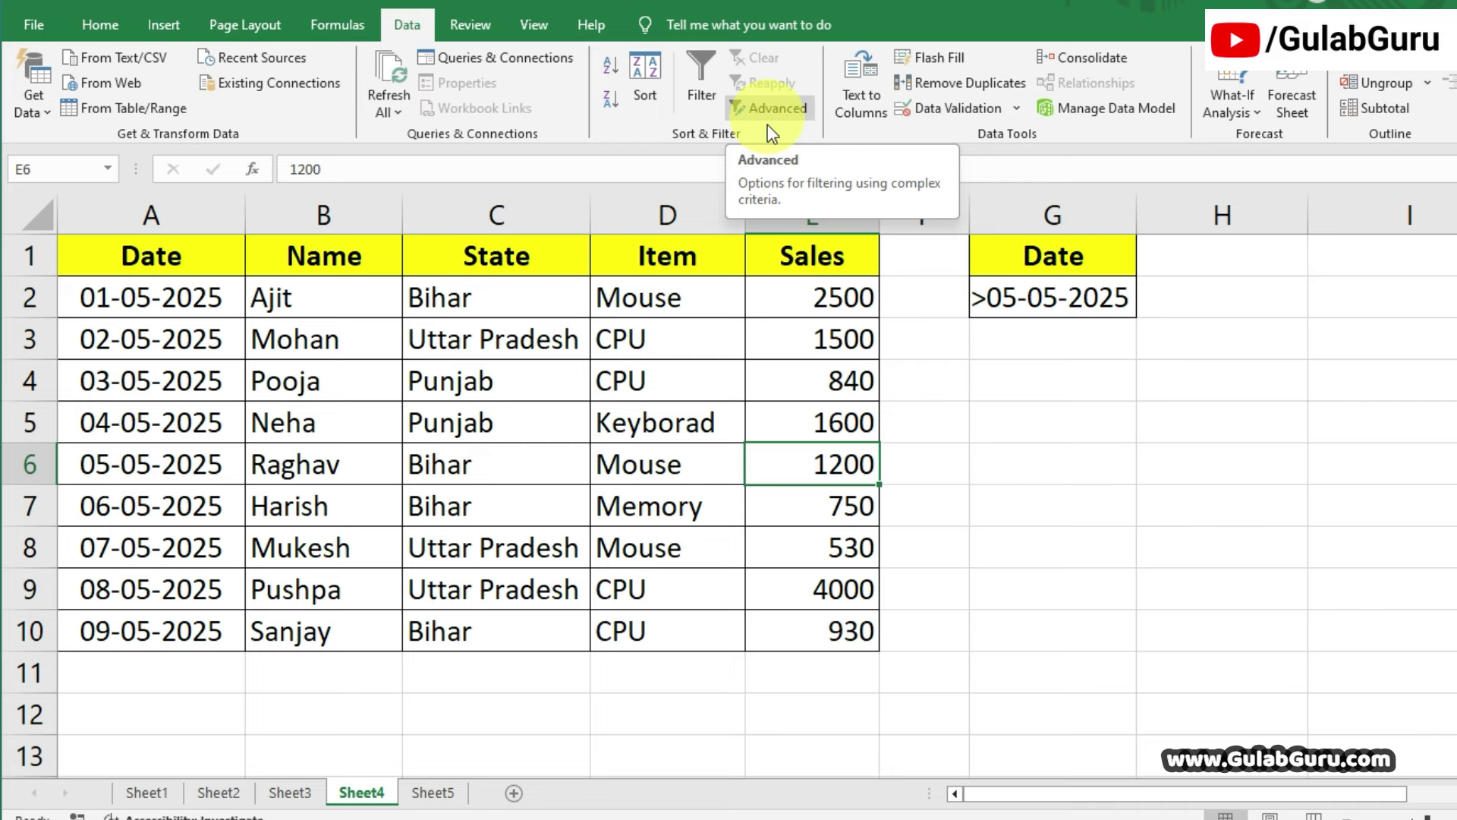
Start an Advanced Filter from Sheet5 with A1:E10 on Sheet4 as the list range.
{"action": "left_click", "coordinate": [433, 792]}
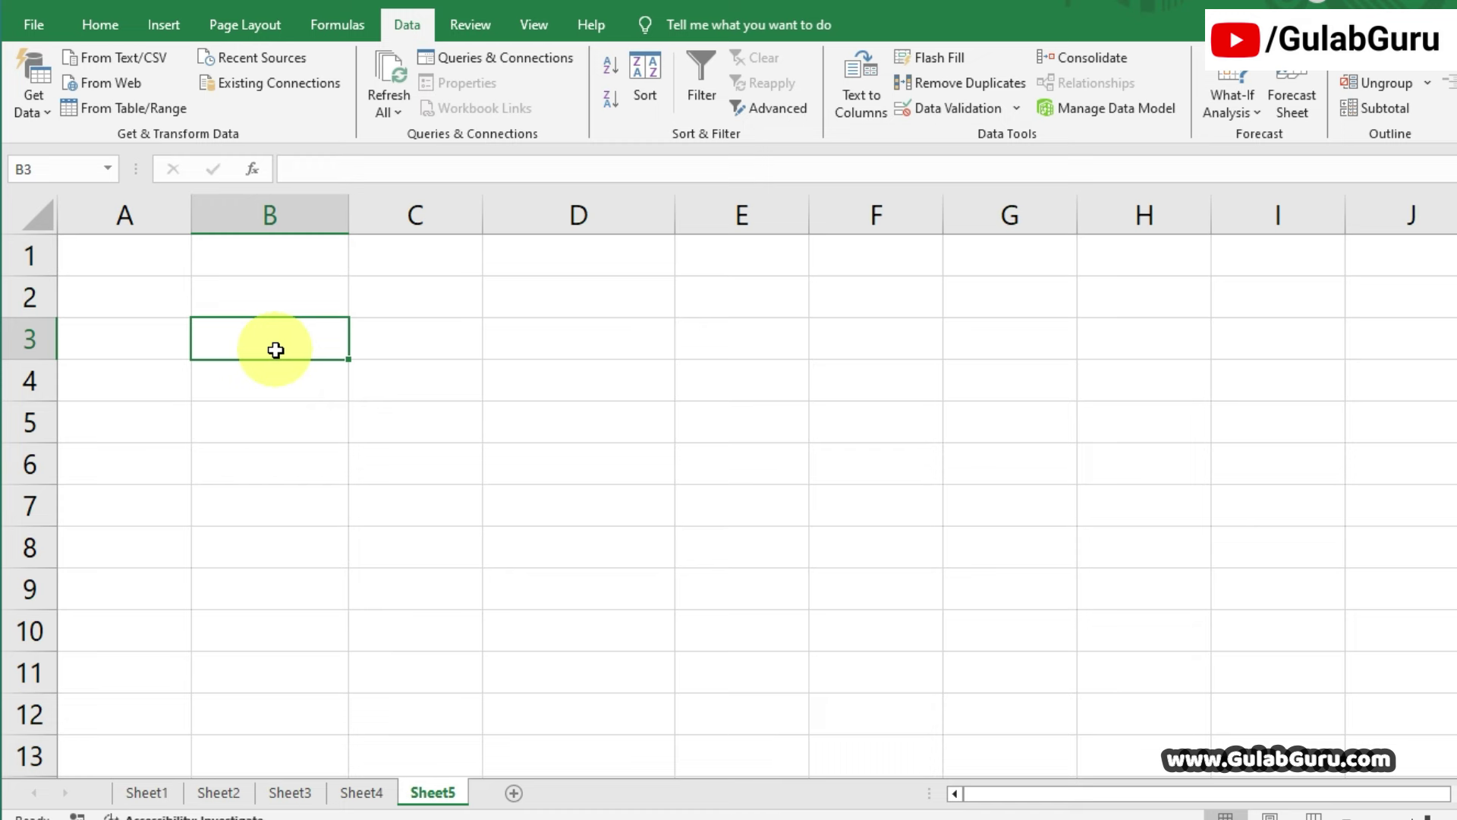
{"action": "left_click", "coordinate": [776, 111]}
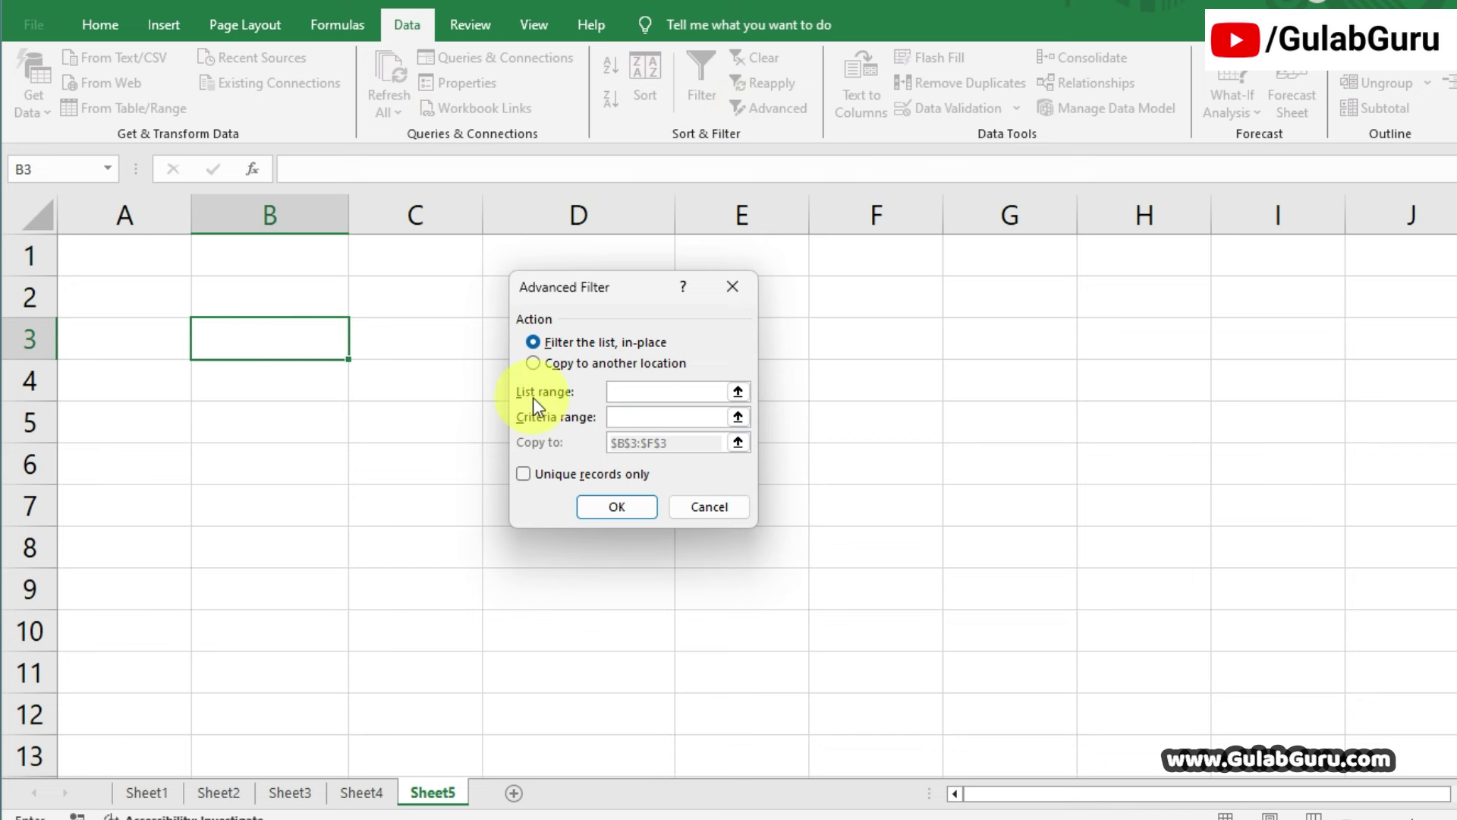
{"action": "left_click", "coordinate": [358, 790]}
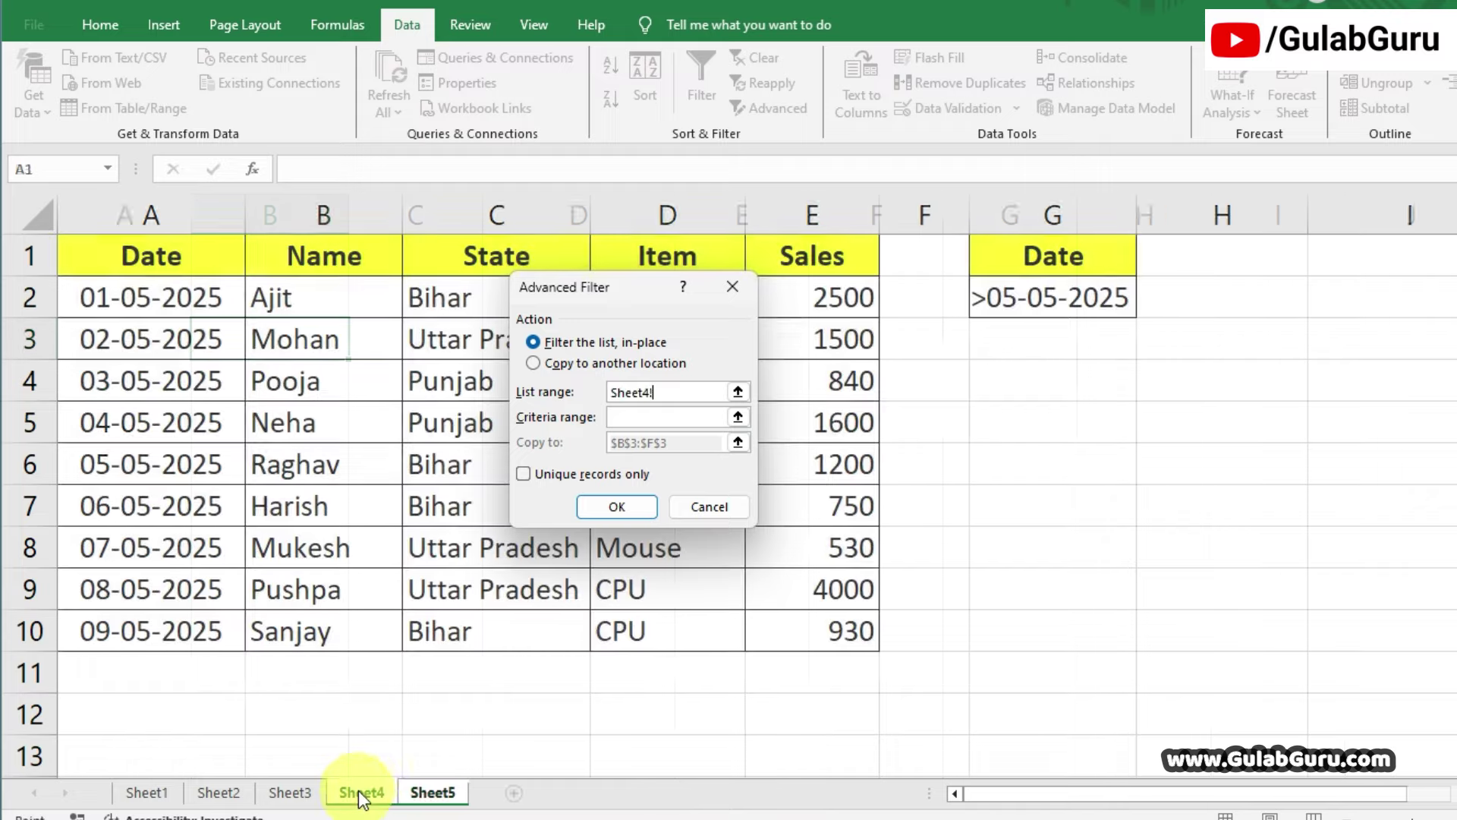
{"action": "left_click_drag", "start_coordinate": [142, 255], "coordinate": [783, 631]}
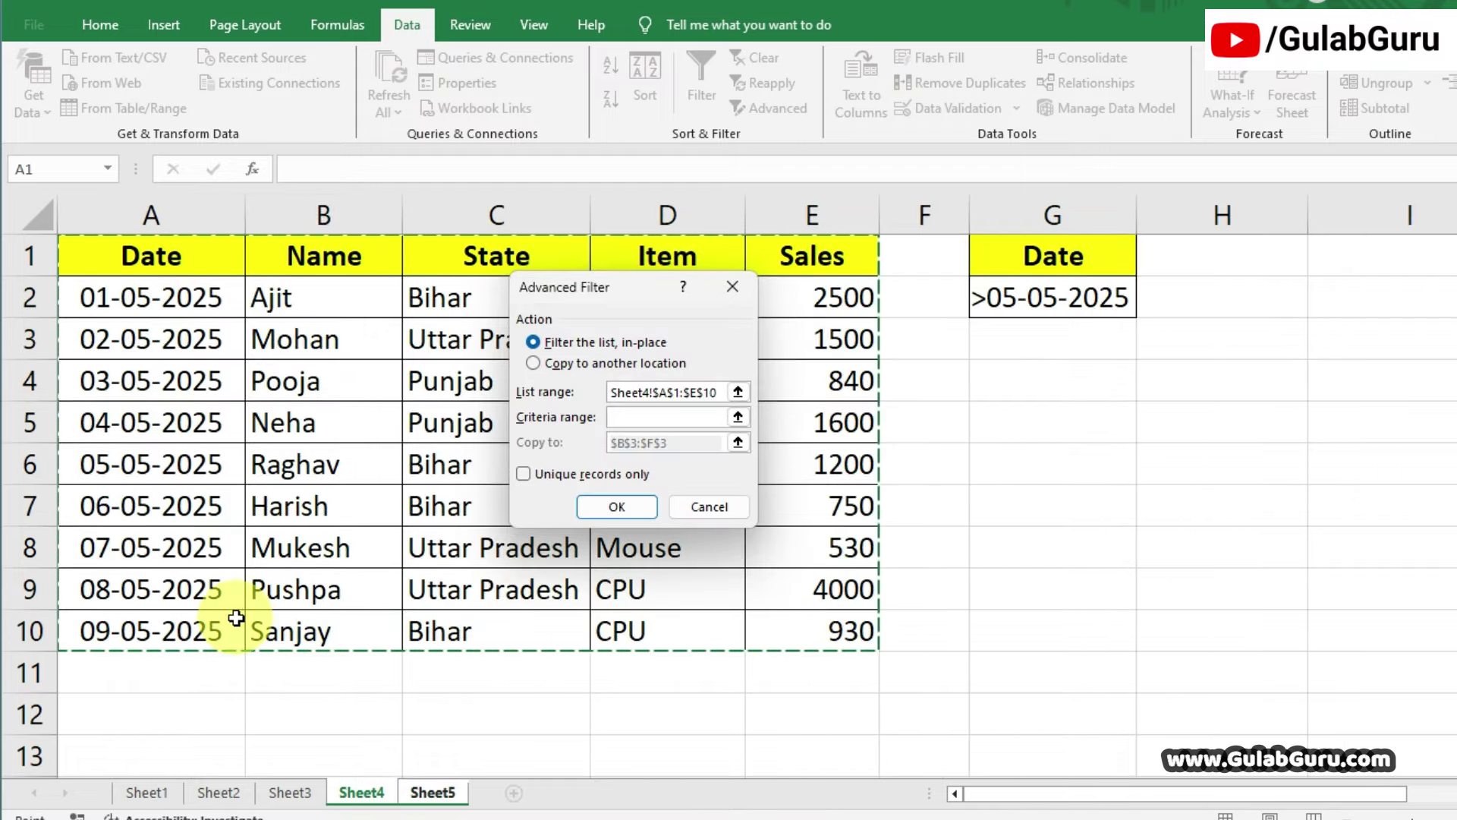
Try Sheet3, Sheet2 and Sheet1 as list sources, and return the list range to A1:E10 on Sheet4.
{"action": "left_click", "coordinate": [290, 789]}
{"action": "left_click", "coordinate": [217, 791]}
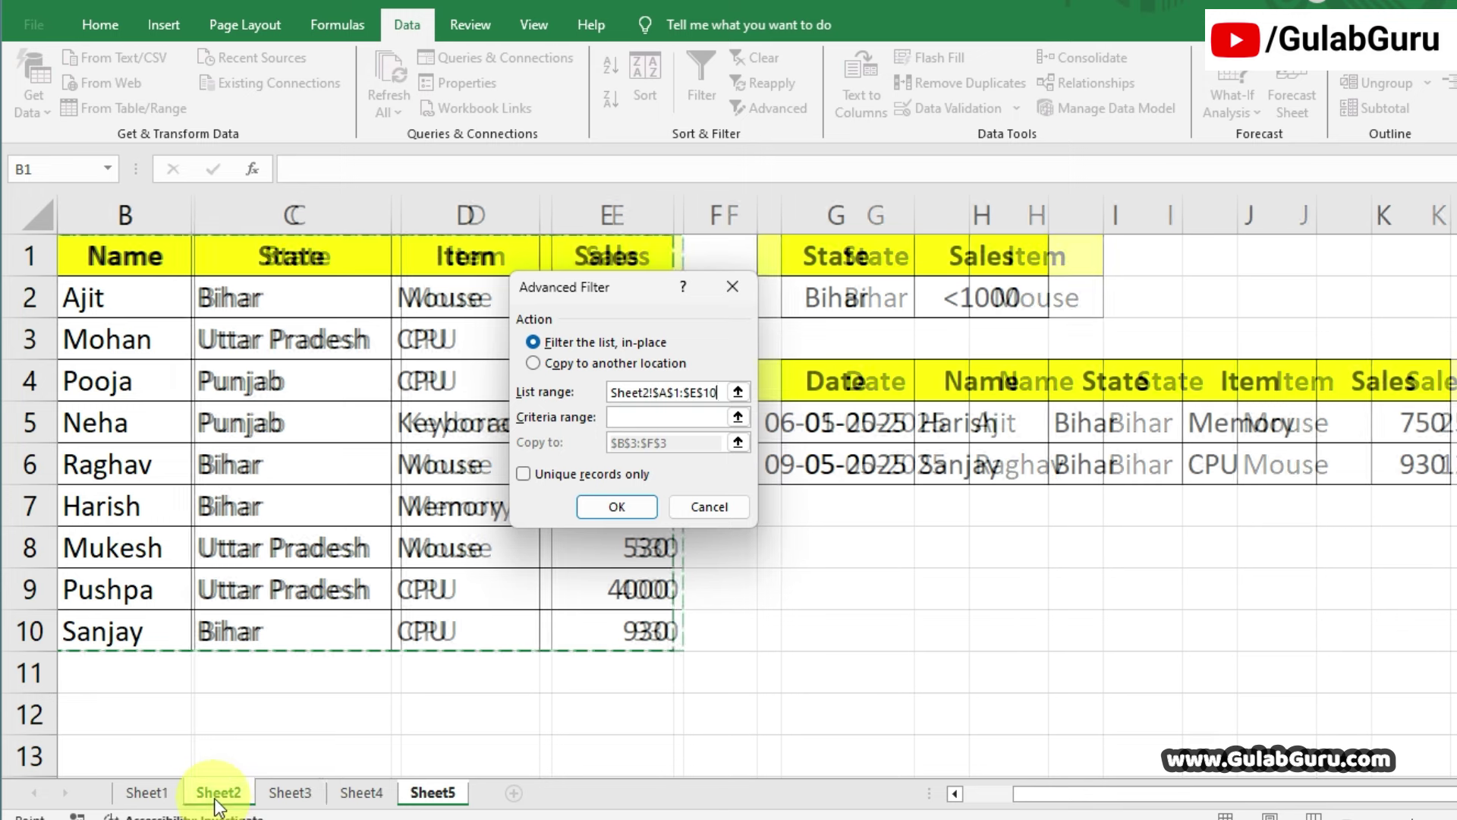
{"action": "left_click", "coordinate": [152, 793]}
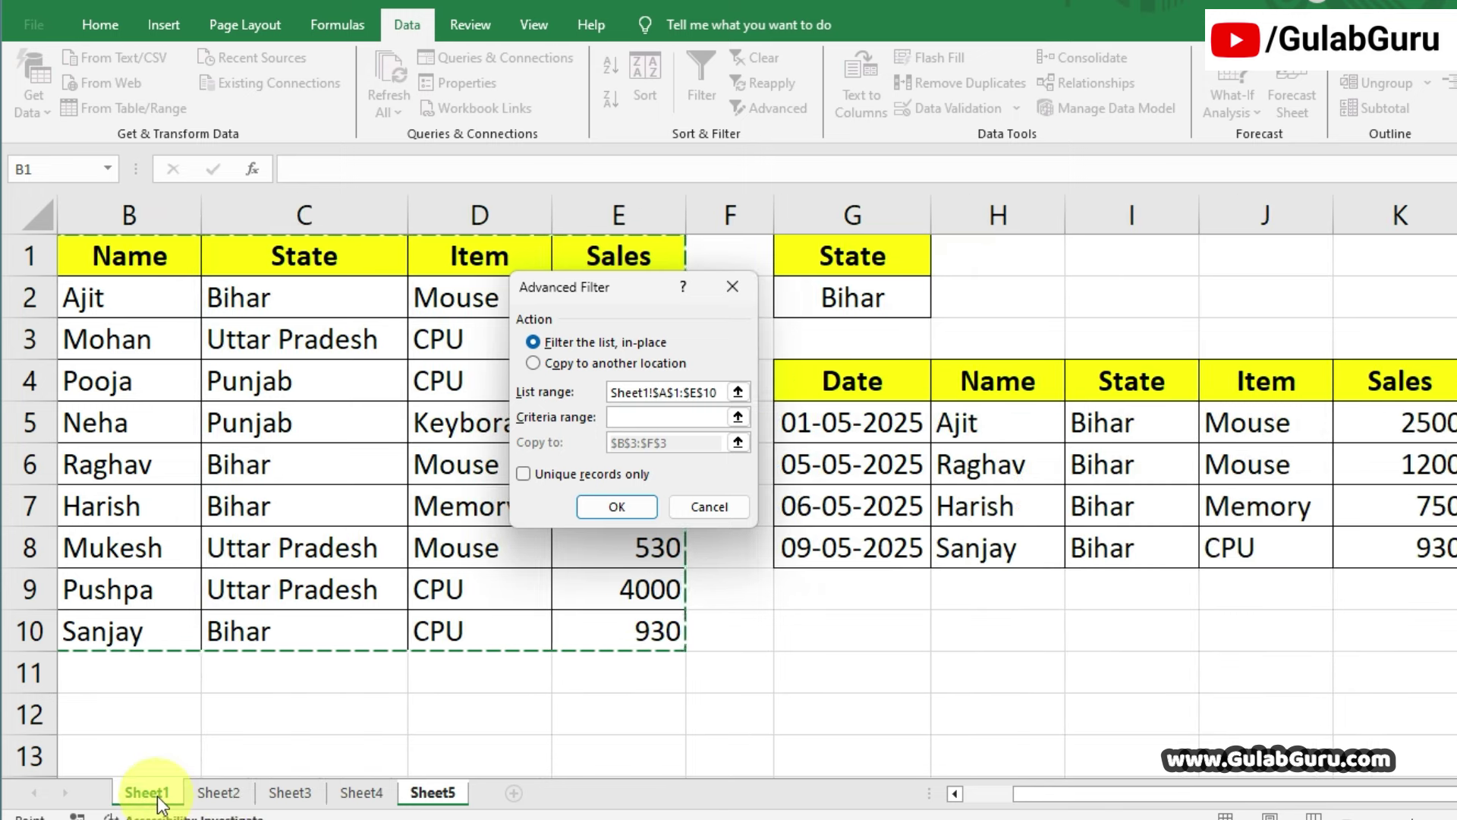
{"action": "left_click", "coordinate": [361, 791]}
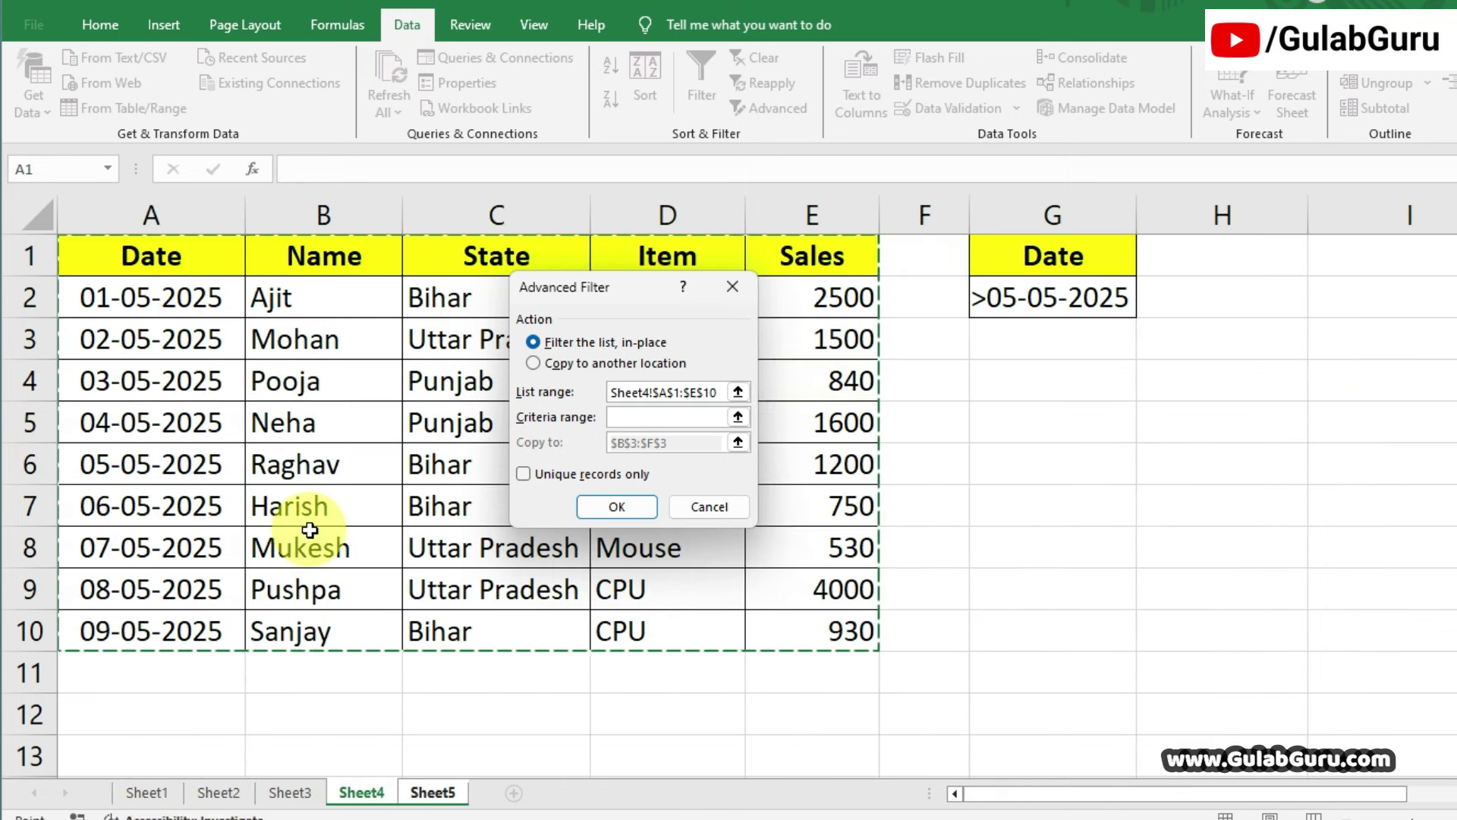
{"action": "left_click_drag", "start_coordinate": [126, 247], "coordinate": [793, 623]}
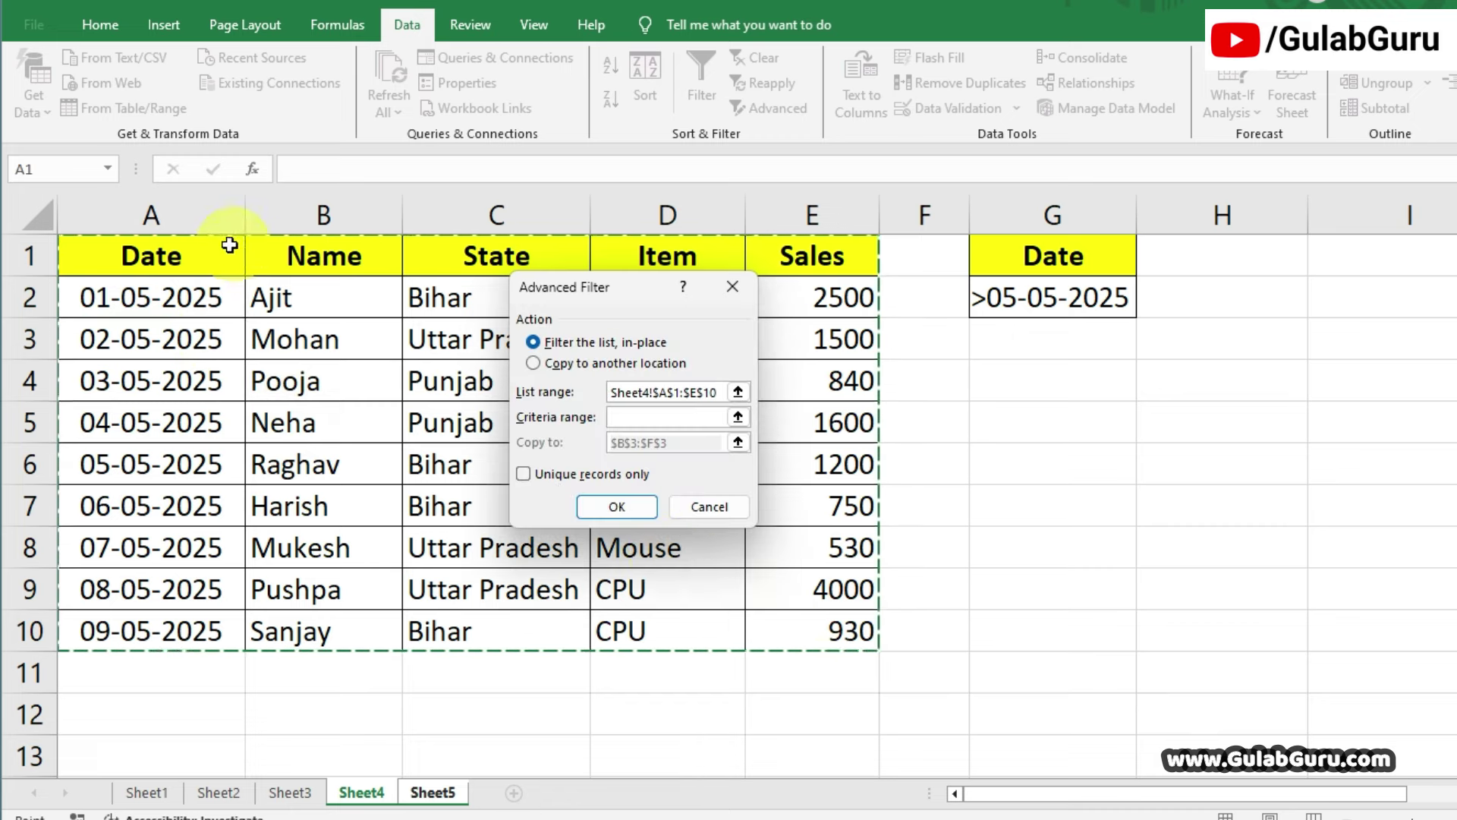
Set the criteria range to the Date criterion in G1:G2 on Sheet4.
{"action": "left_click", "coordinate": [638, 418]}
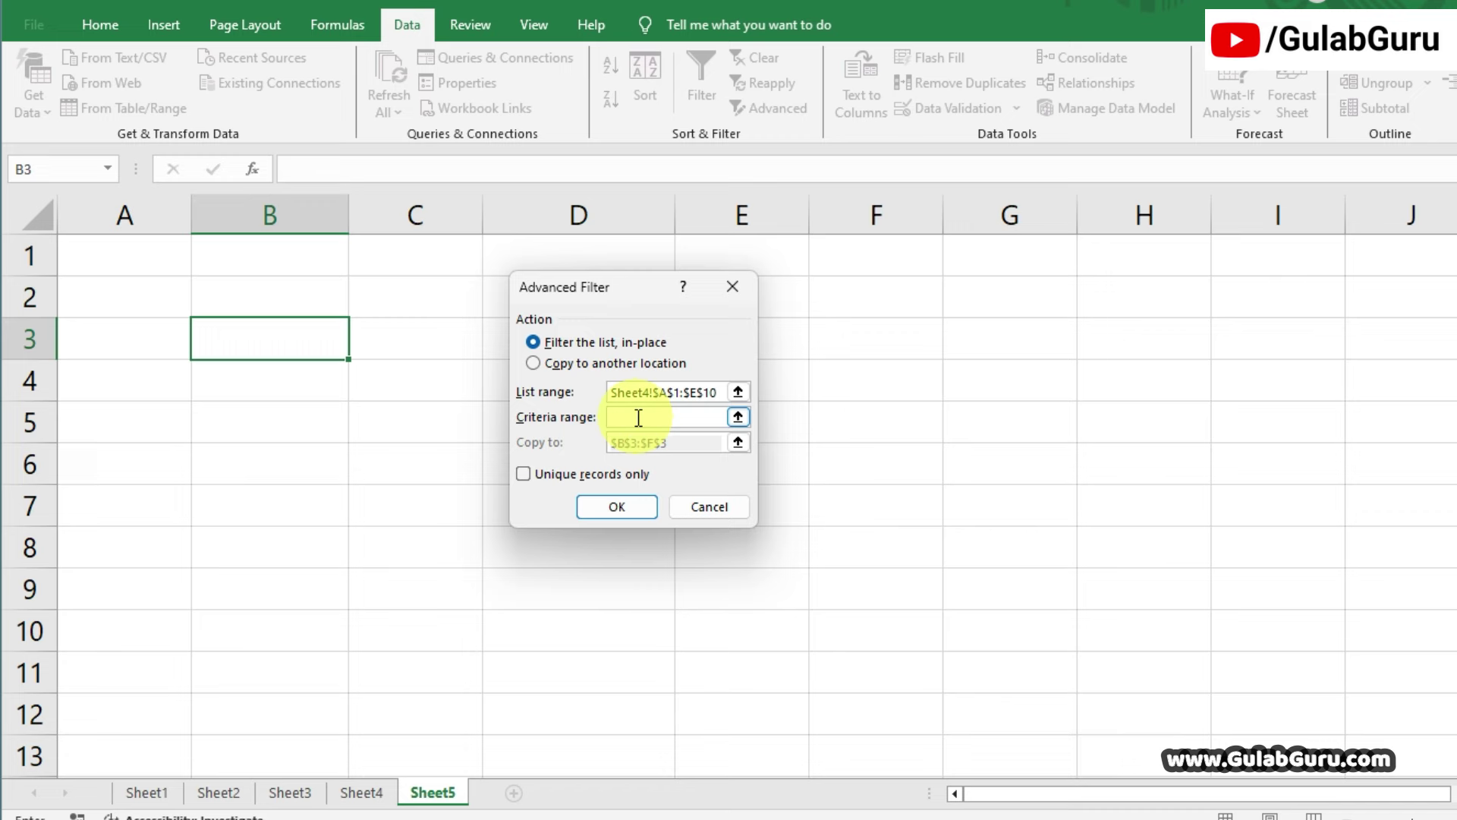
{"action": "left_click", "coordinate": [372, 795]}
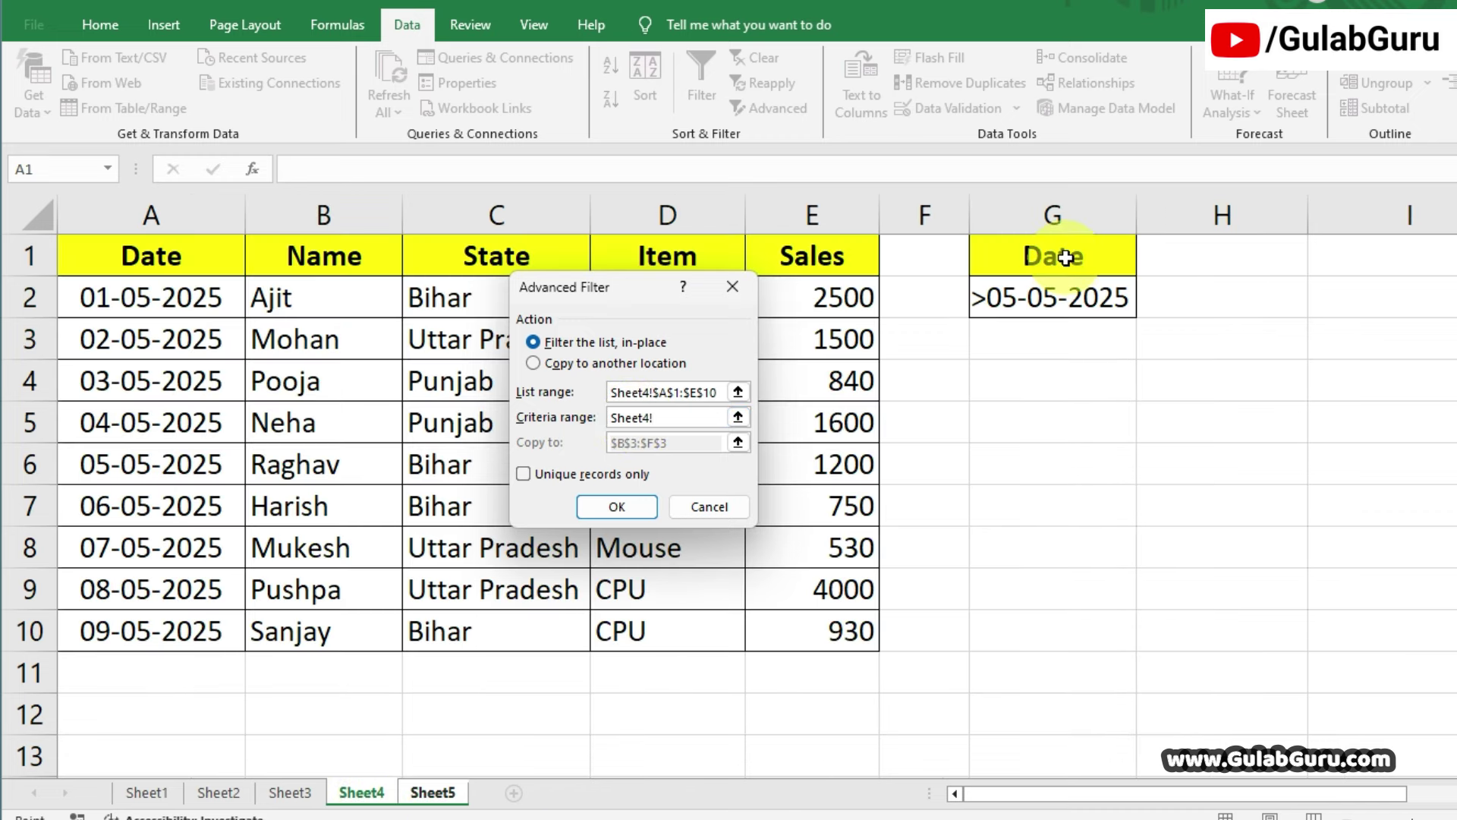
{"action": "left_click_drag", "start_coordinate": [1067, 254], "coordinate": [1067, 290]}
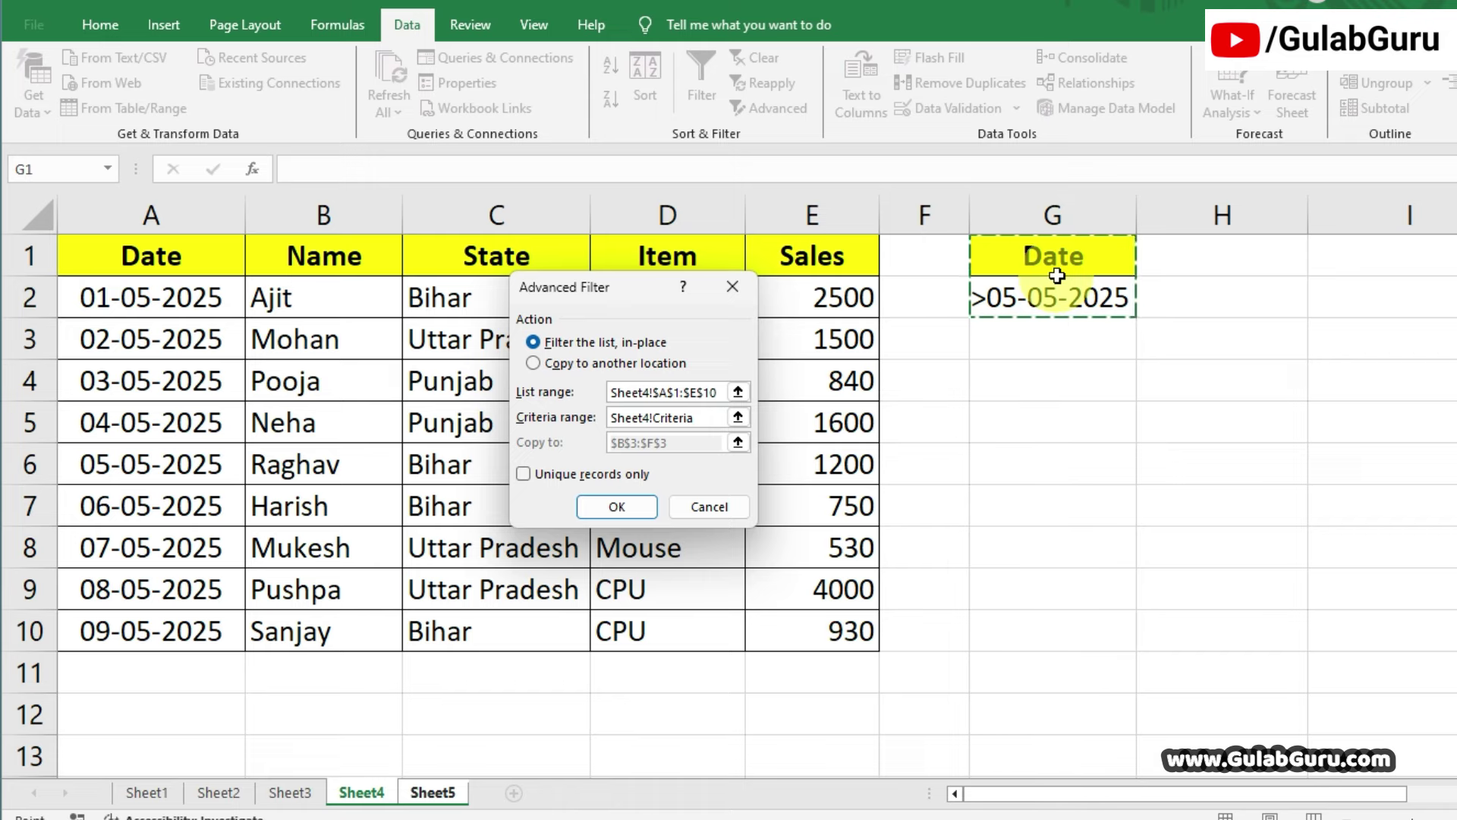
Copy the filtered rows to another location starting at cell B3 on Sheet5.
{"action": "left_click", "coordinate": [552, 363]}
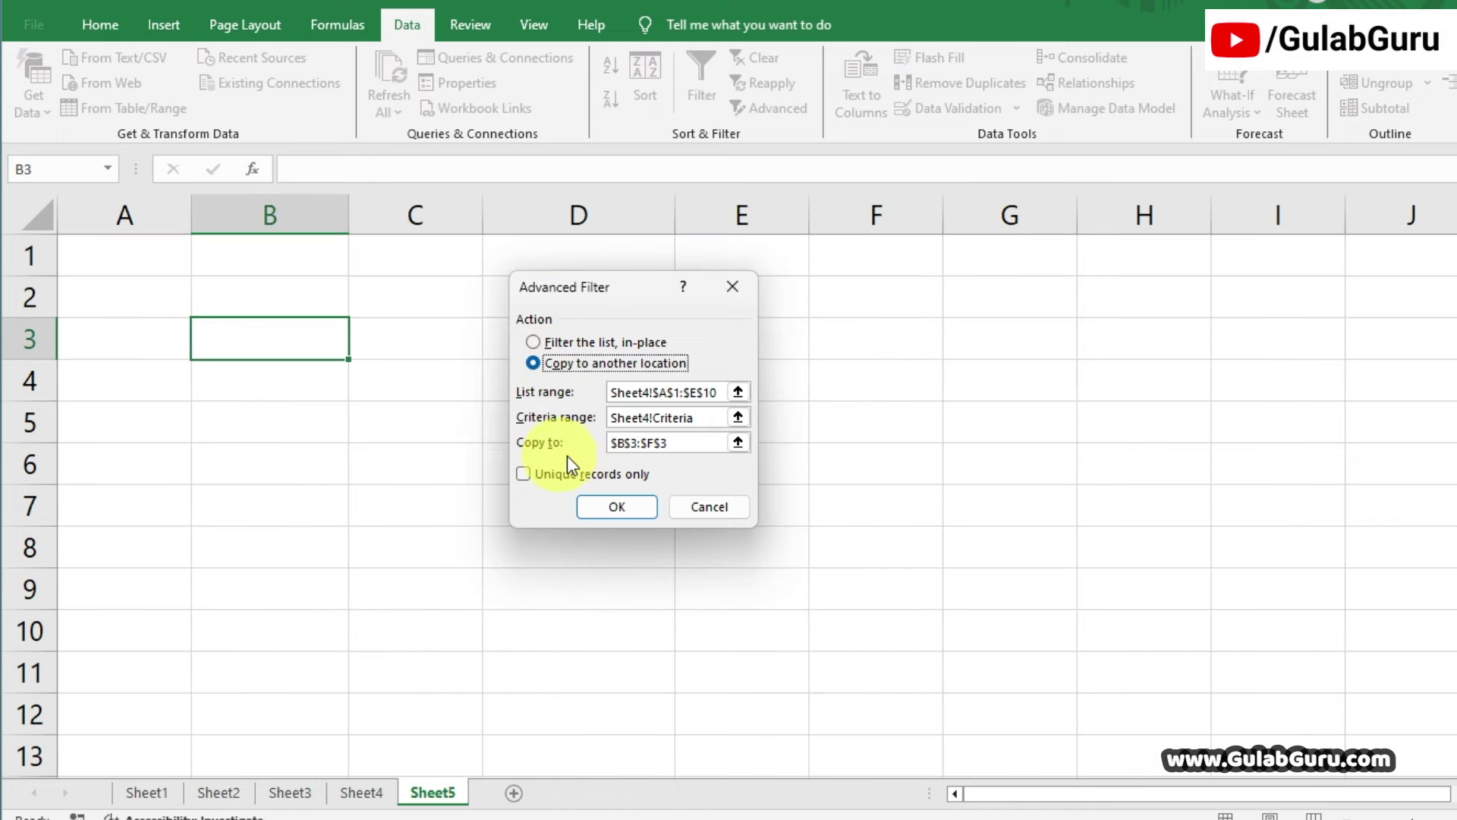
{"action": "left_click", "coordinate": [682, 445]}
{"action": "key", "text": "BackSpace"}
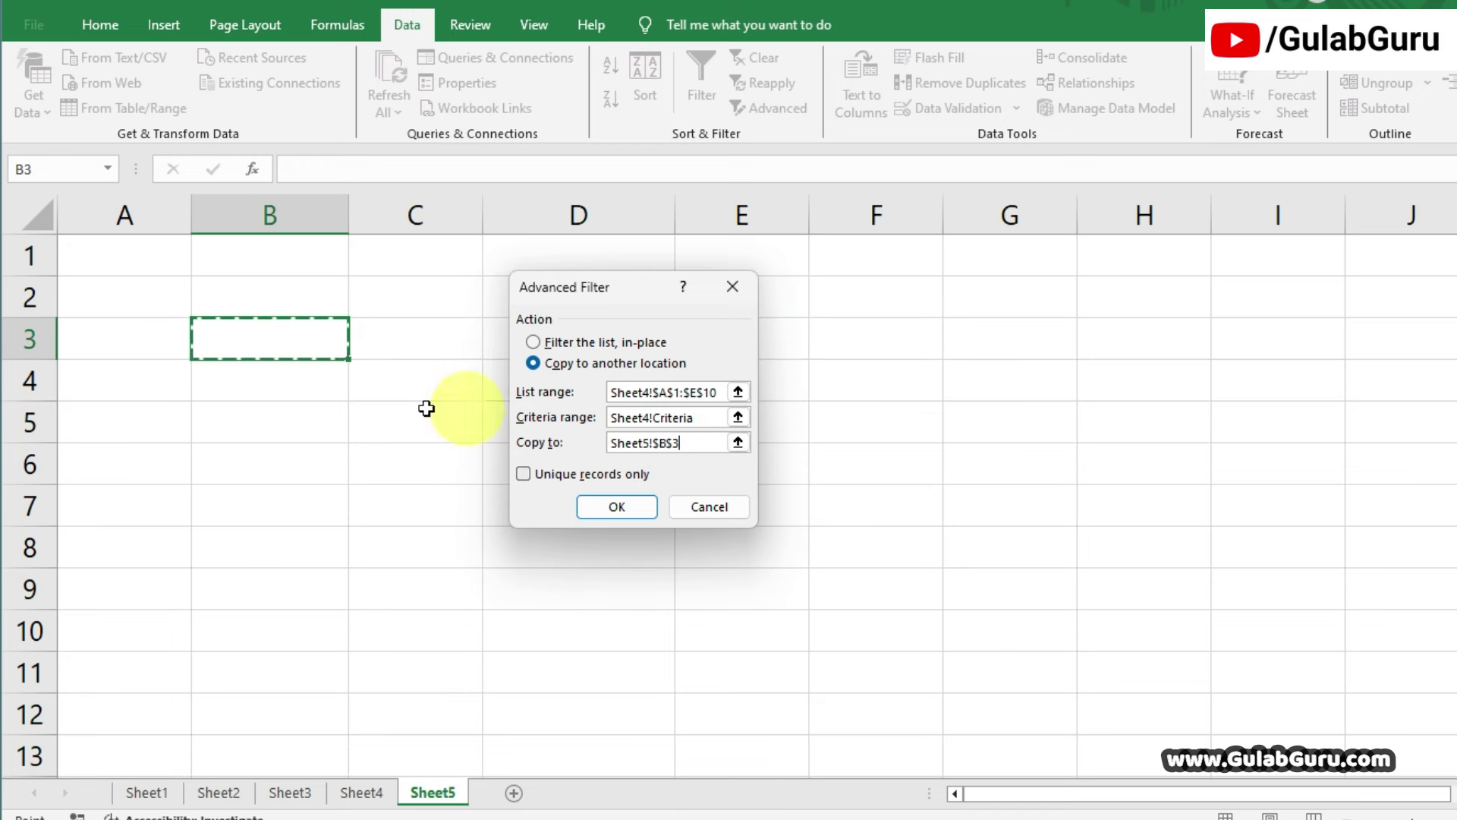
{"action": "left_click", "coordinate": [275, 296]}
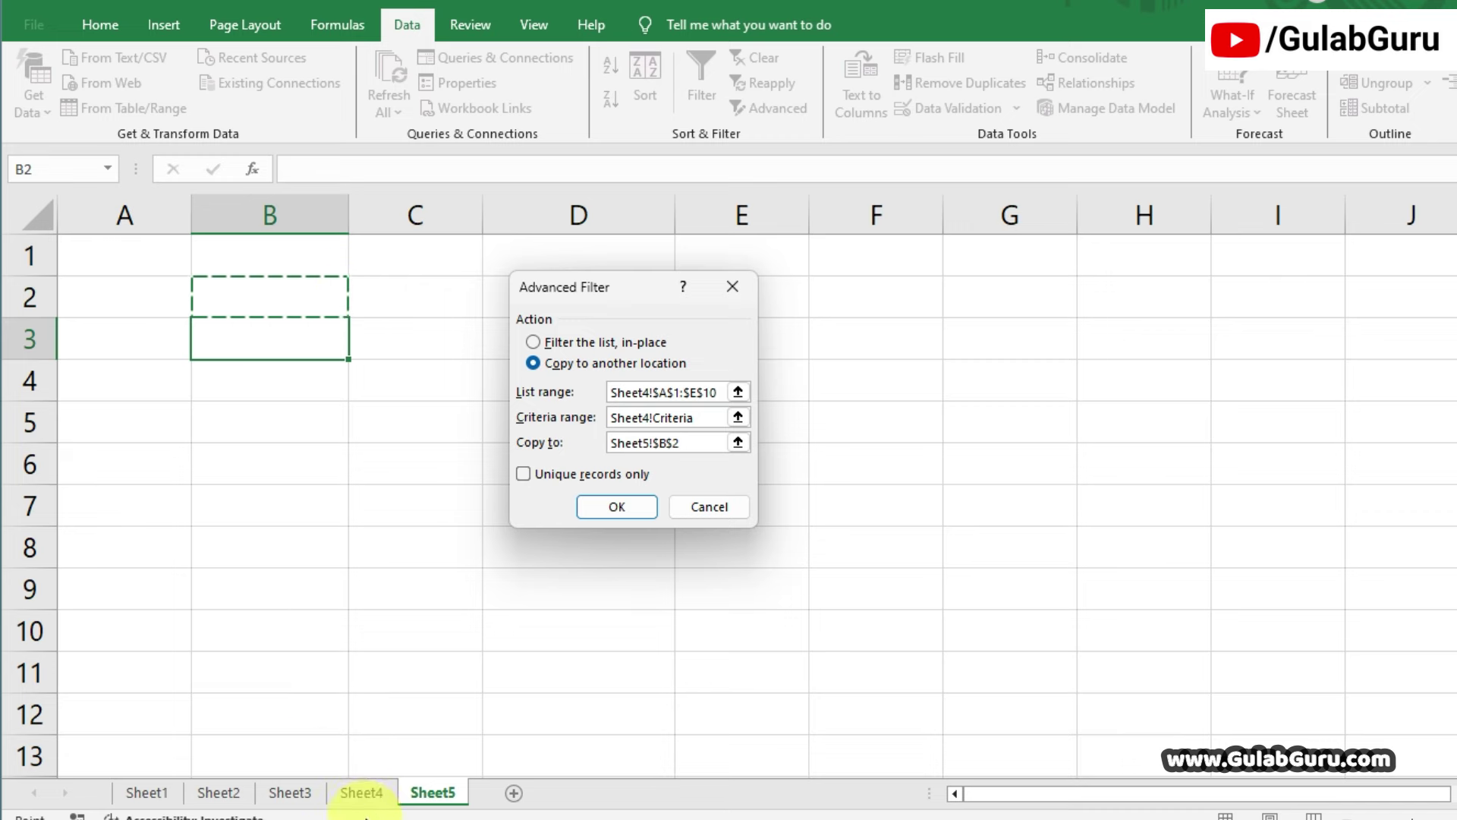
{"action": "left_click", "coordinate": [360, 791]}
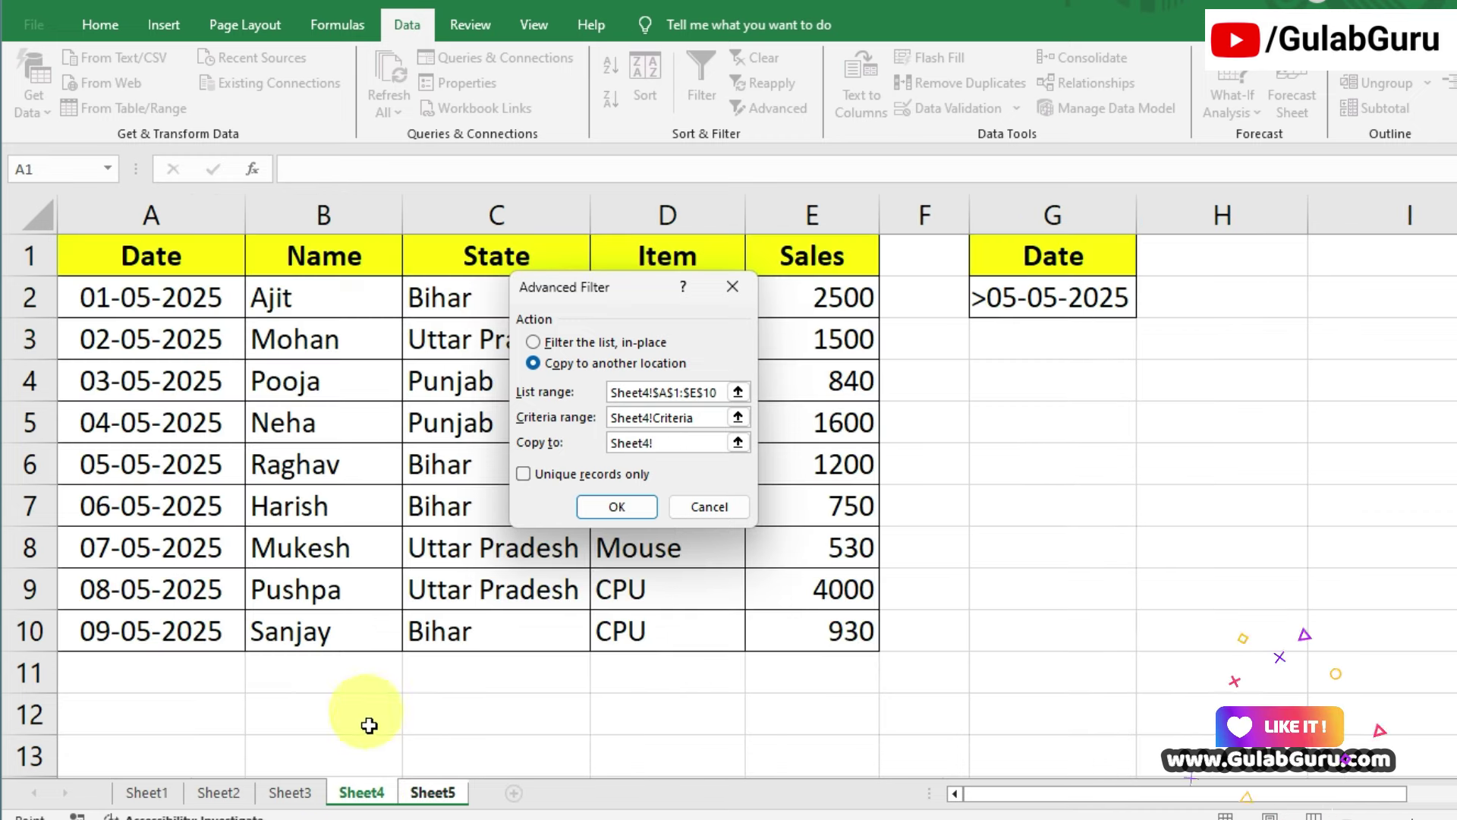
{"action": "left_click", "coordinate": [430, 793]}
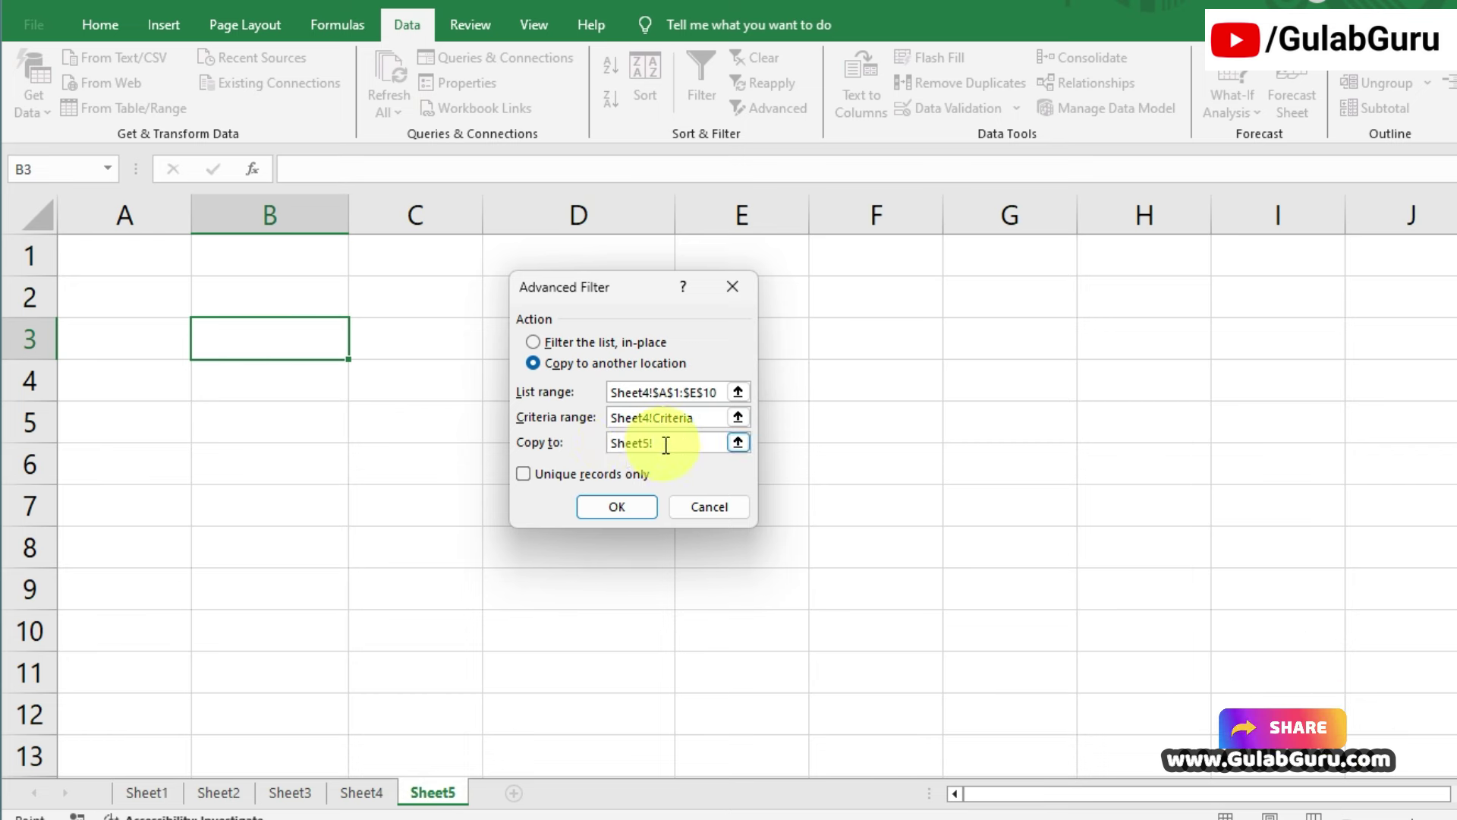
{"action": "left_click", "coordinate": [308, 340]}
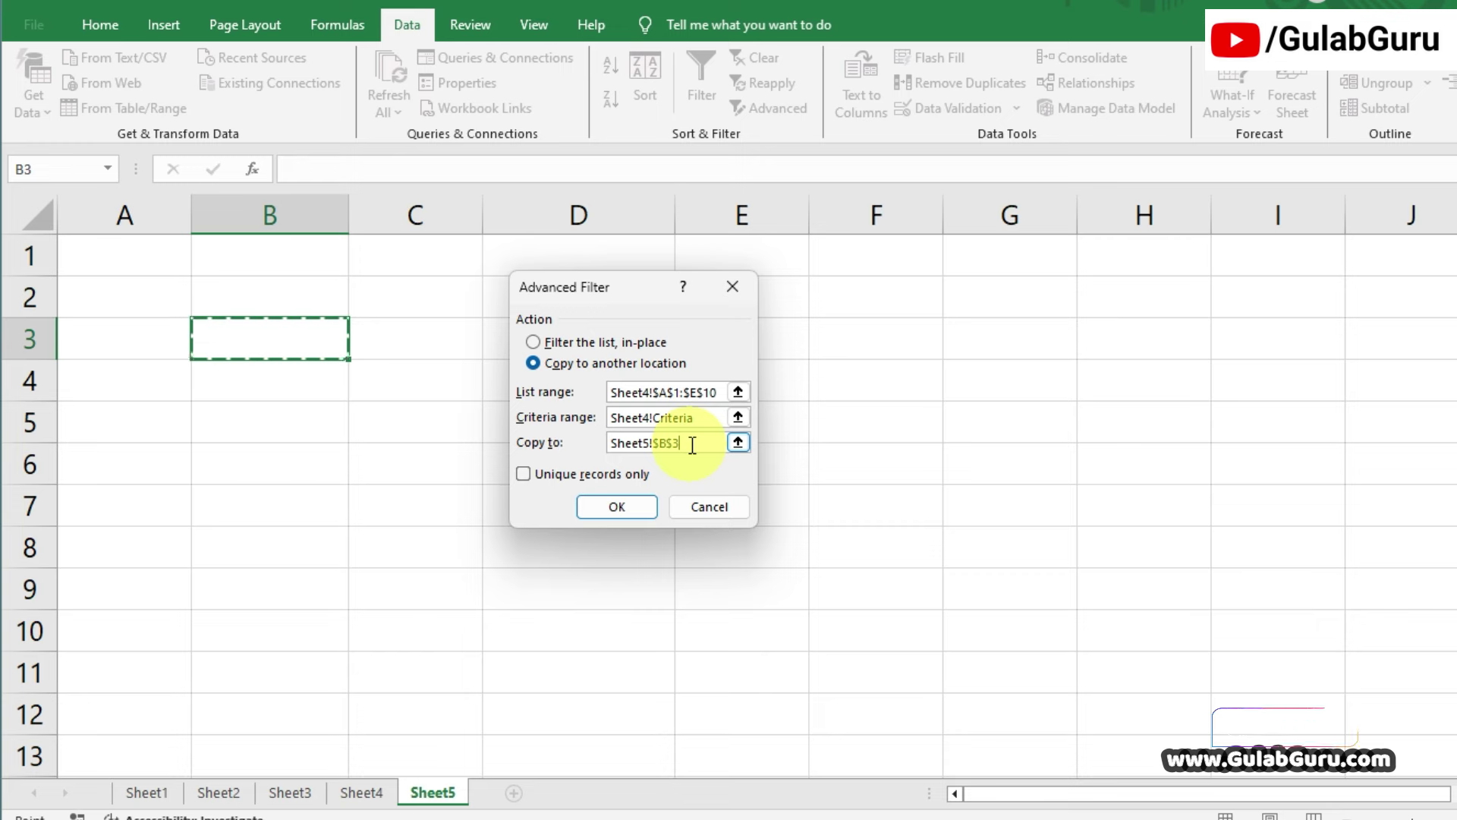
{"action": "left_click", "coordinate": [600, 506]}
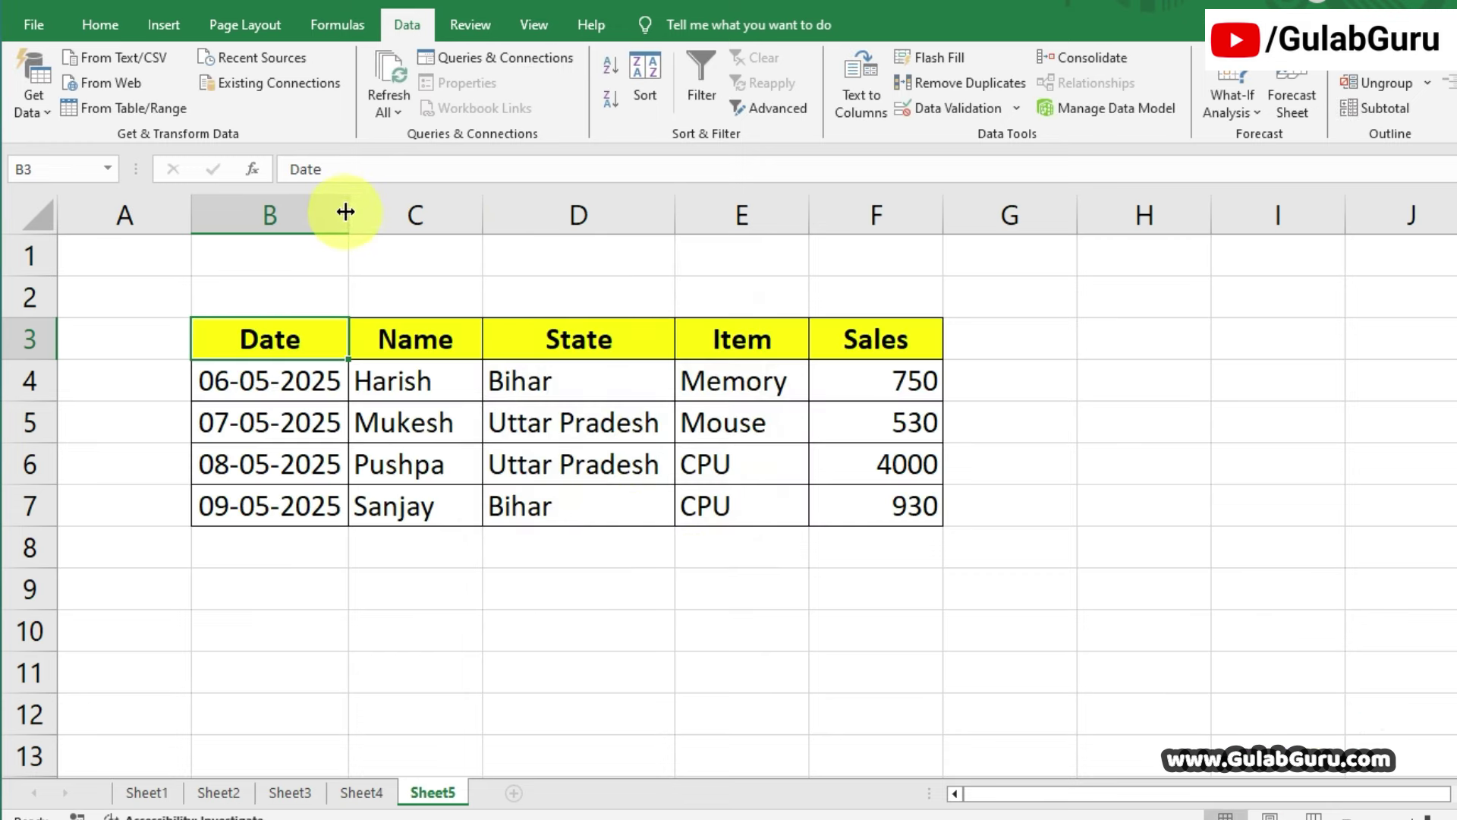
Widen column B on Sheet5 and compare the copied rows with the sales table and Date criterion on Sheet4.
{"action": "left_click_drag", "start_coordinate": [348, 212], "coordinate": [391, 260]}
{"action": "left_click", "coordinate": [699, 504]}
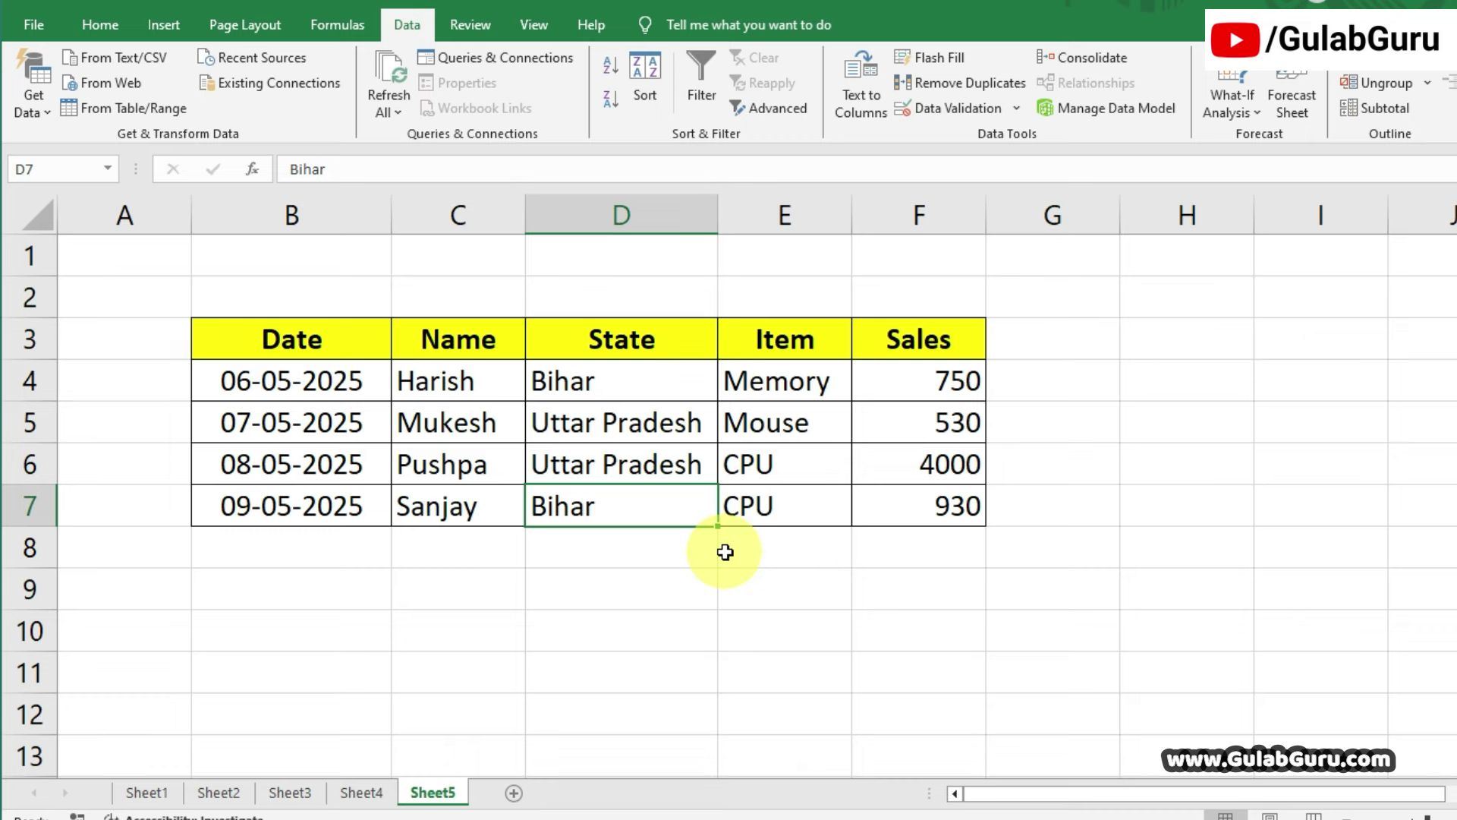
{"action": "left_click", "coordinate": [362, 792]}
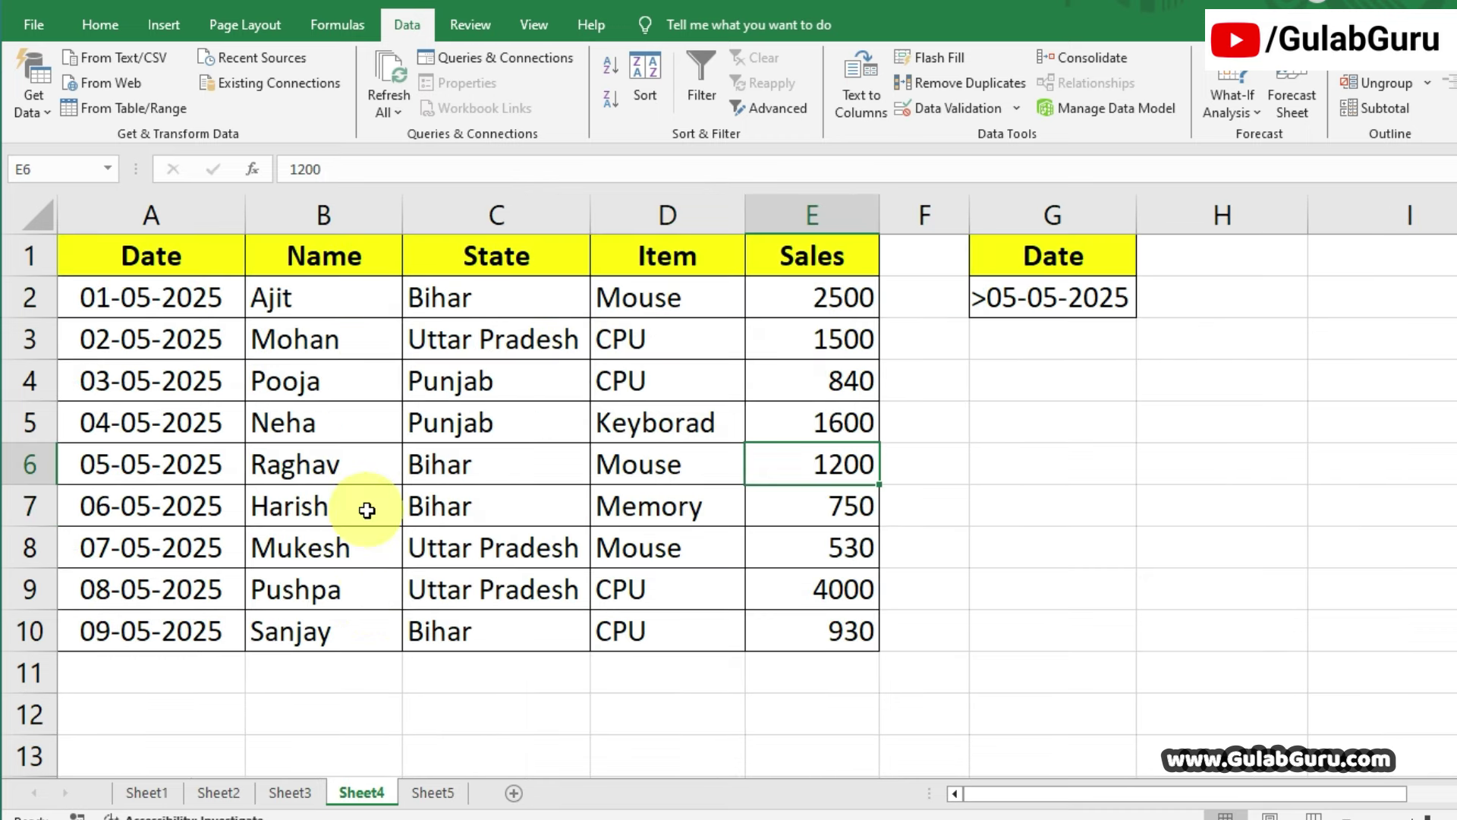
{"action": "left_click", "coordinate": [978, 295]}
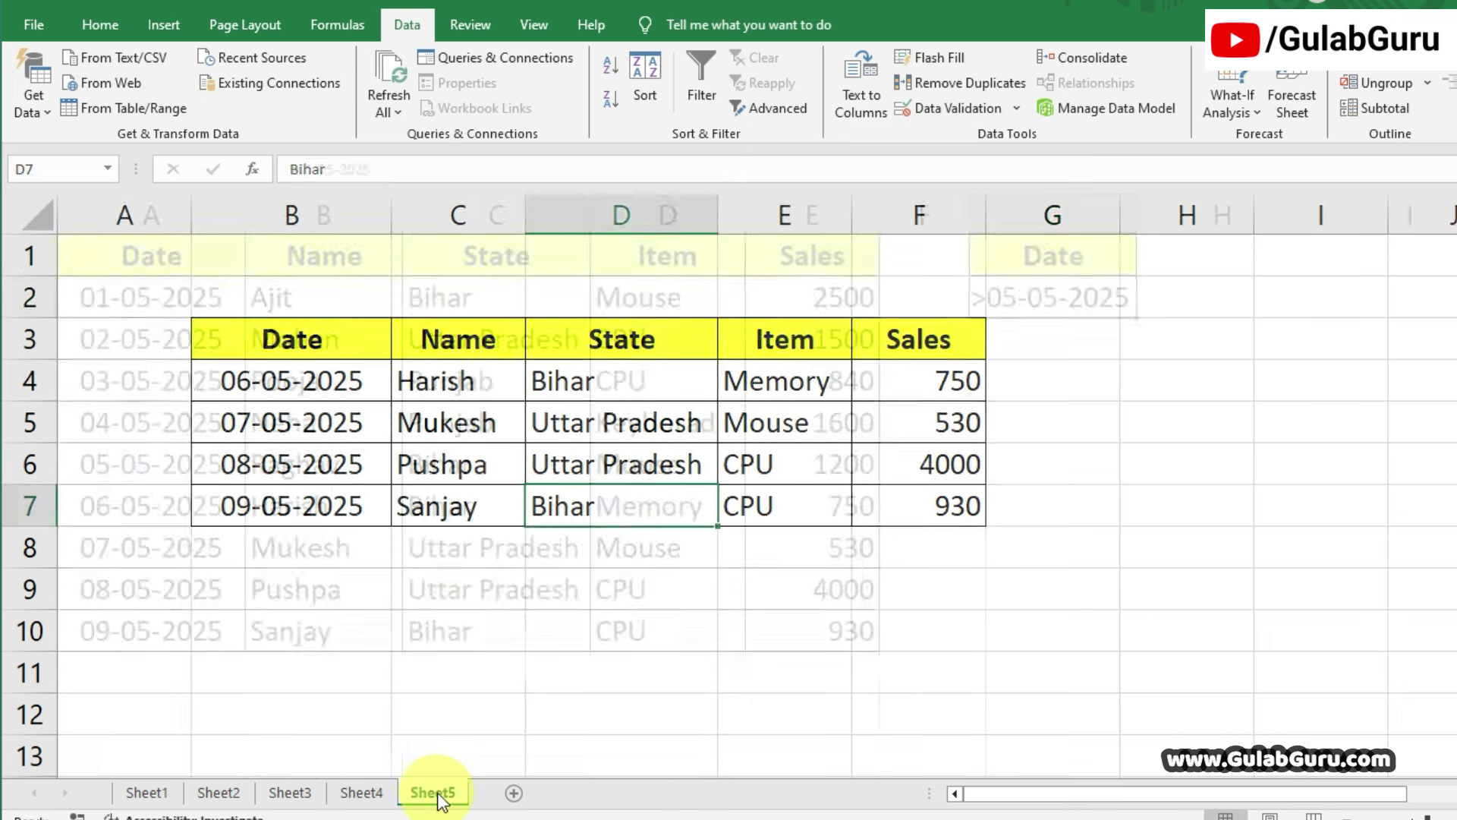
{"action": "left_click", "coordinate": [434, 792]}
{"action": "left_click_drag", "start_coordinate": [292, 380], "coordinate": [905, 492]}
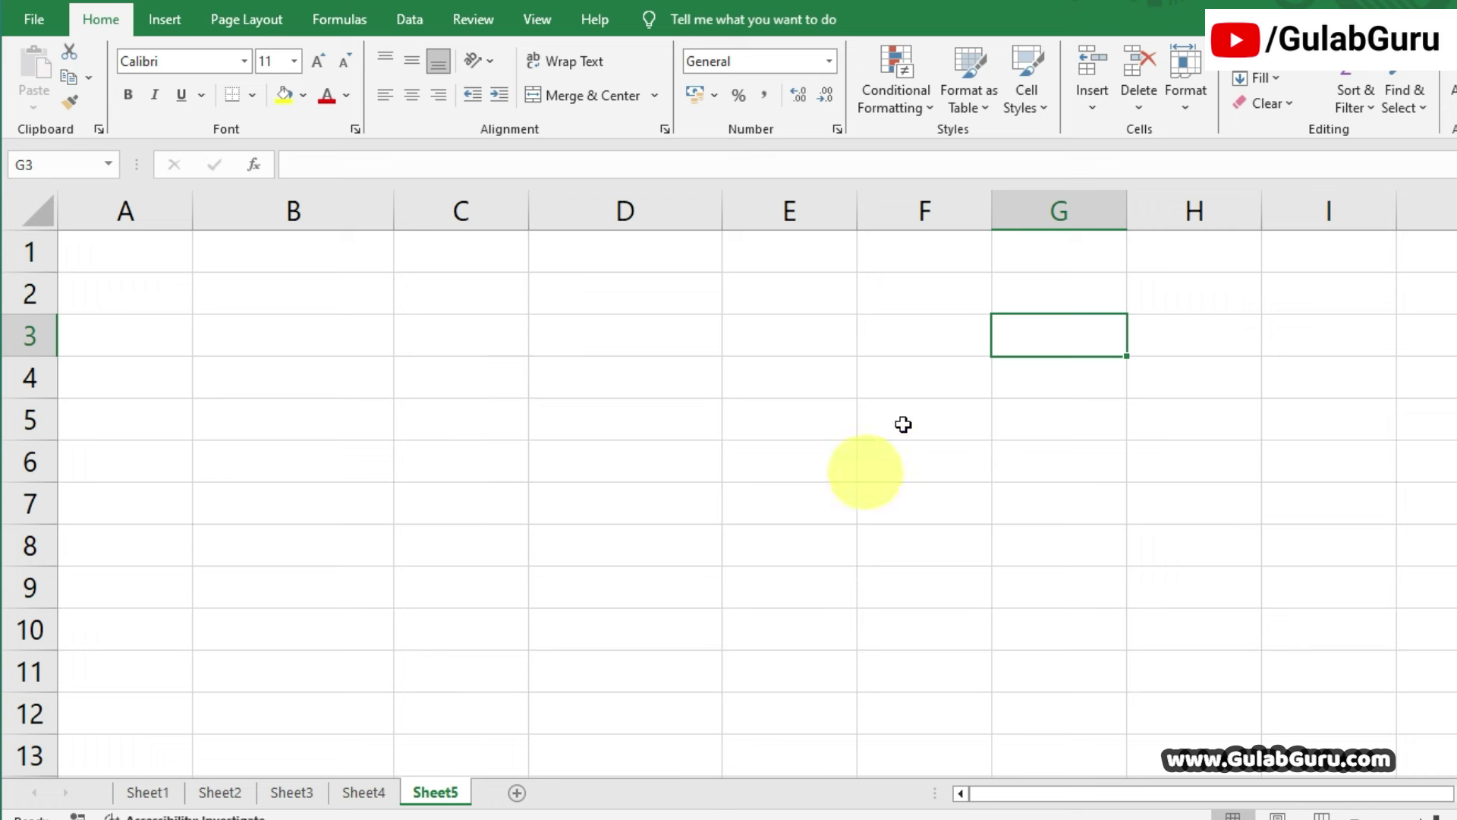
Start a new Advanced Filter from cell B3 on the empty Sheet5 with A1:E10 on Sheet2 as the list range.
{"action": "left_click", "coordinate": [349, 335]}
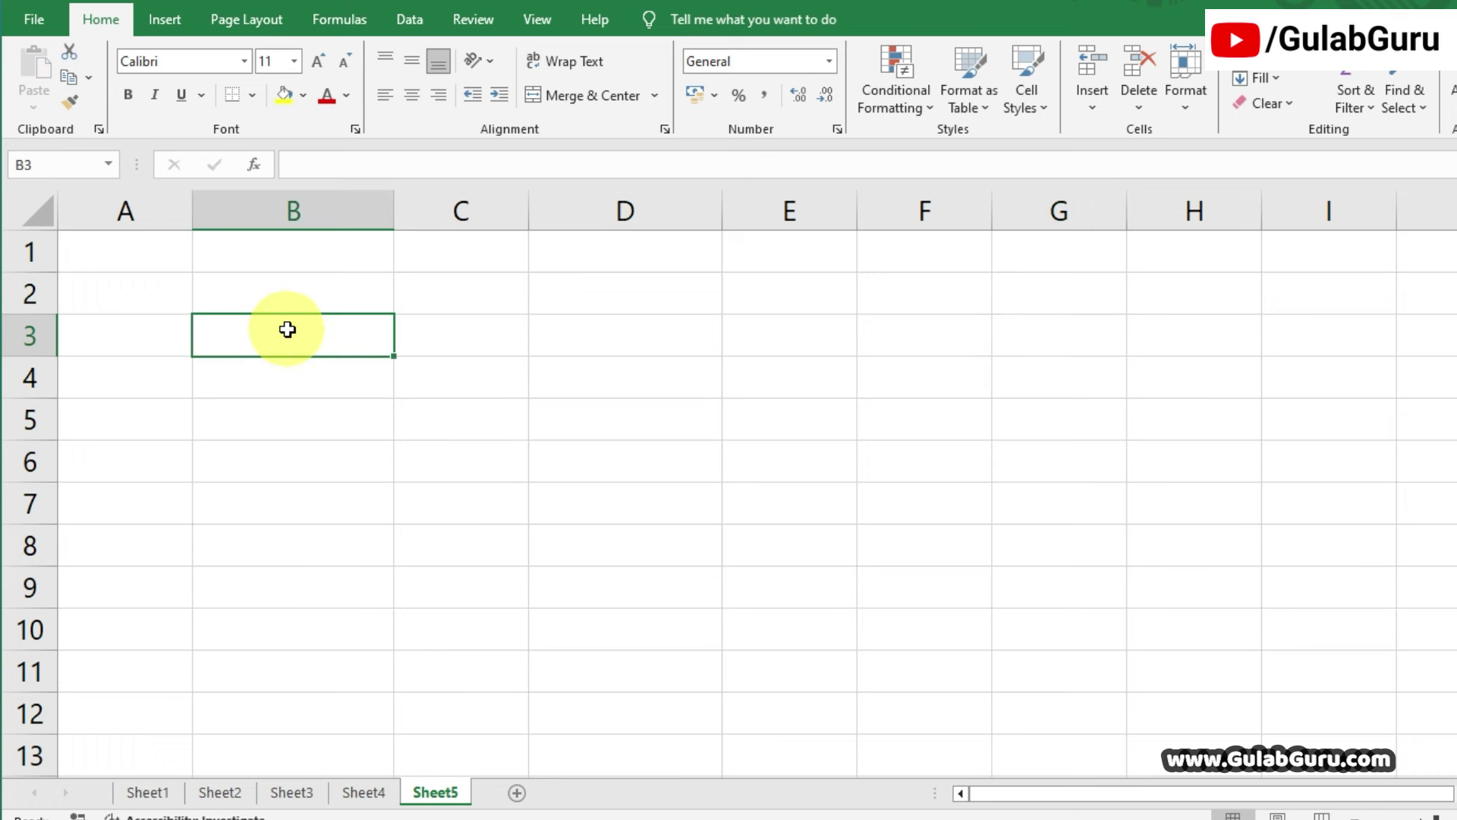
{"action": "left_click", "coordinate": [409, 19]}
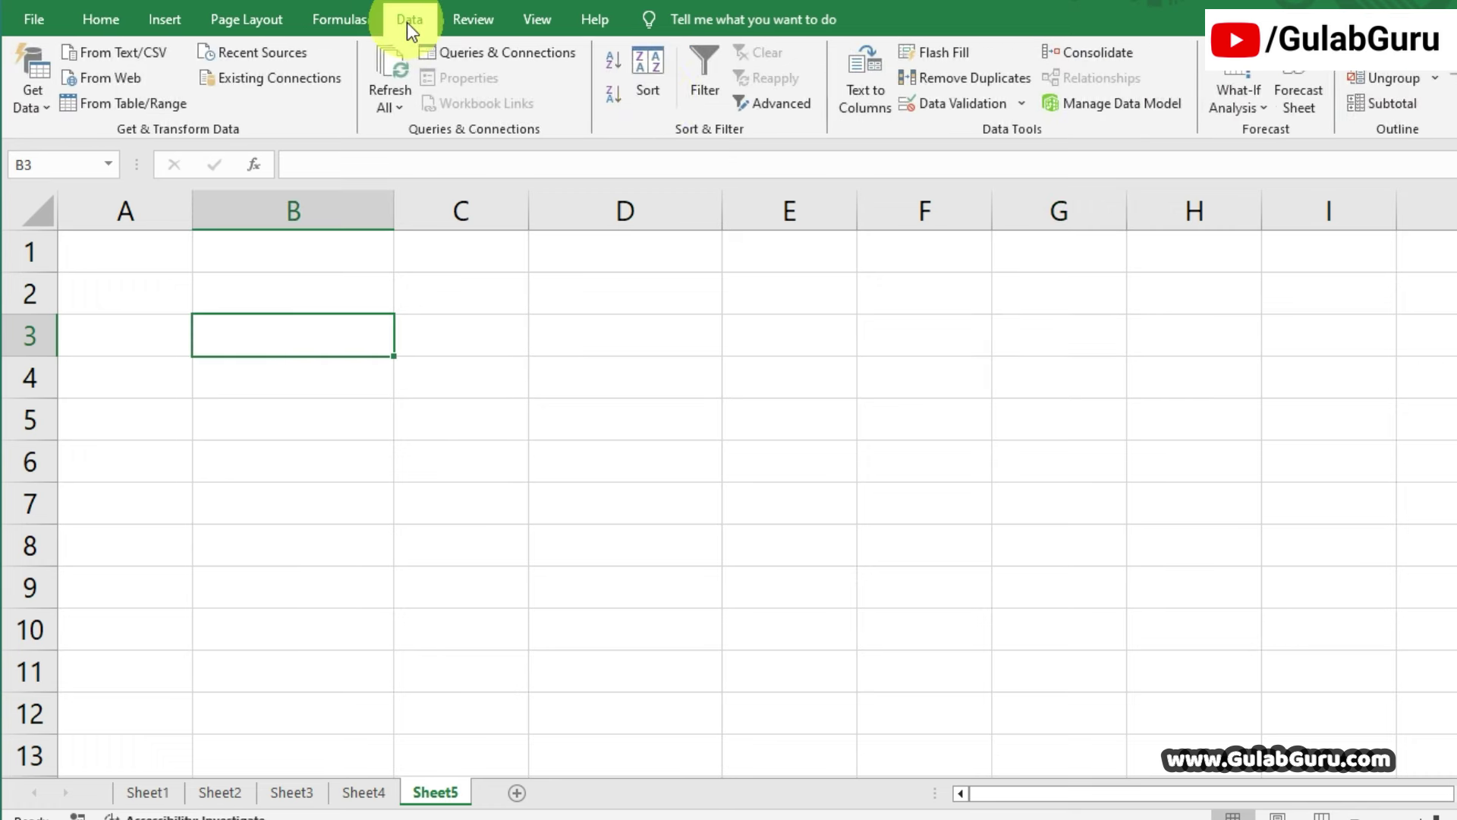
{"action": "left_click", "coordinate": [781, 103]}
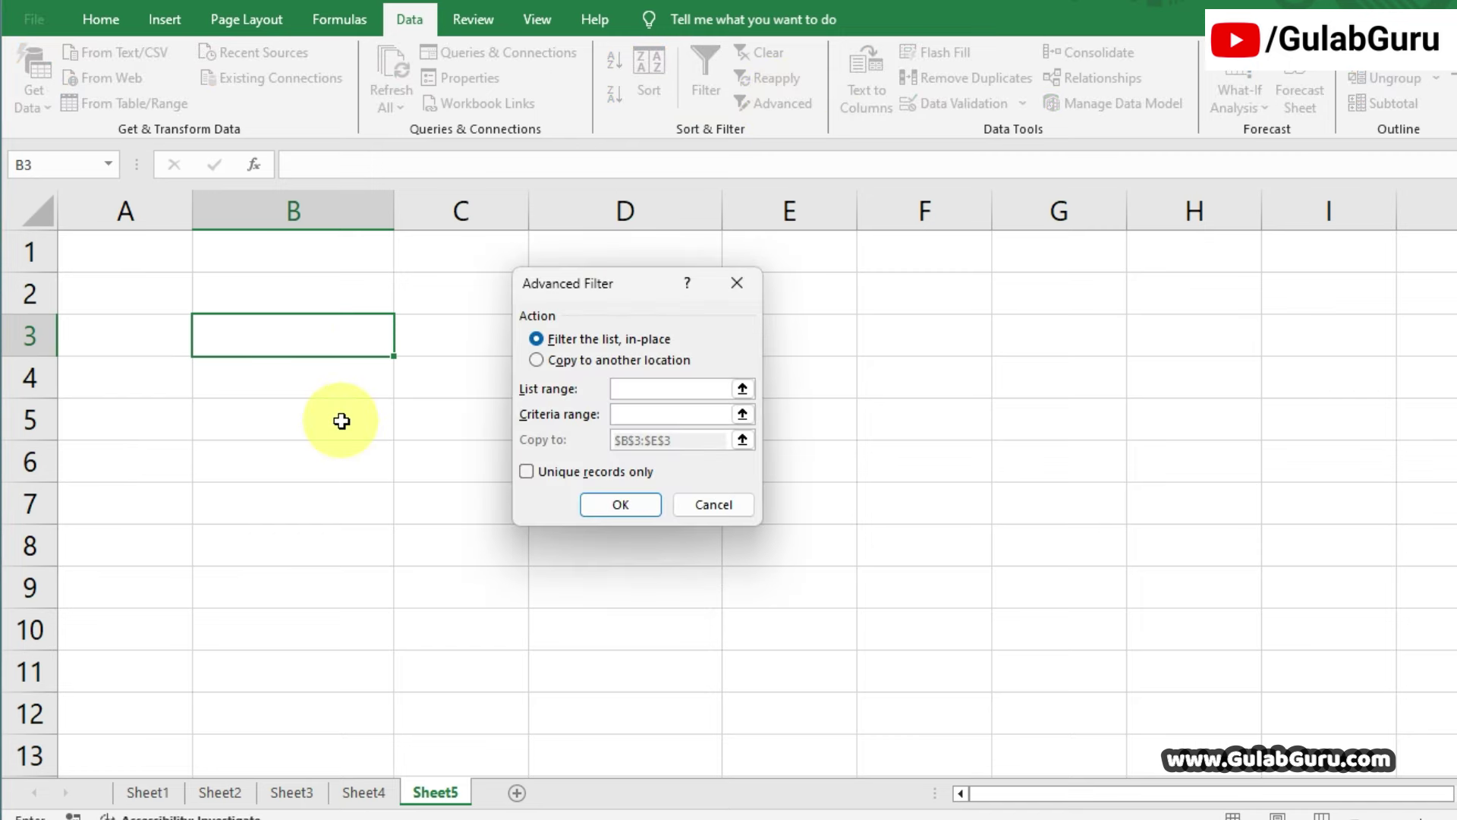
{"action": "left_click", "coordinate": [224, 789]}
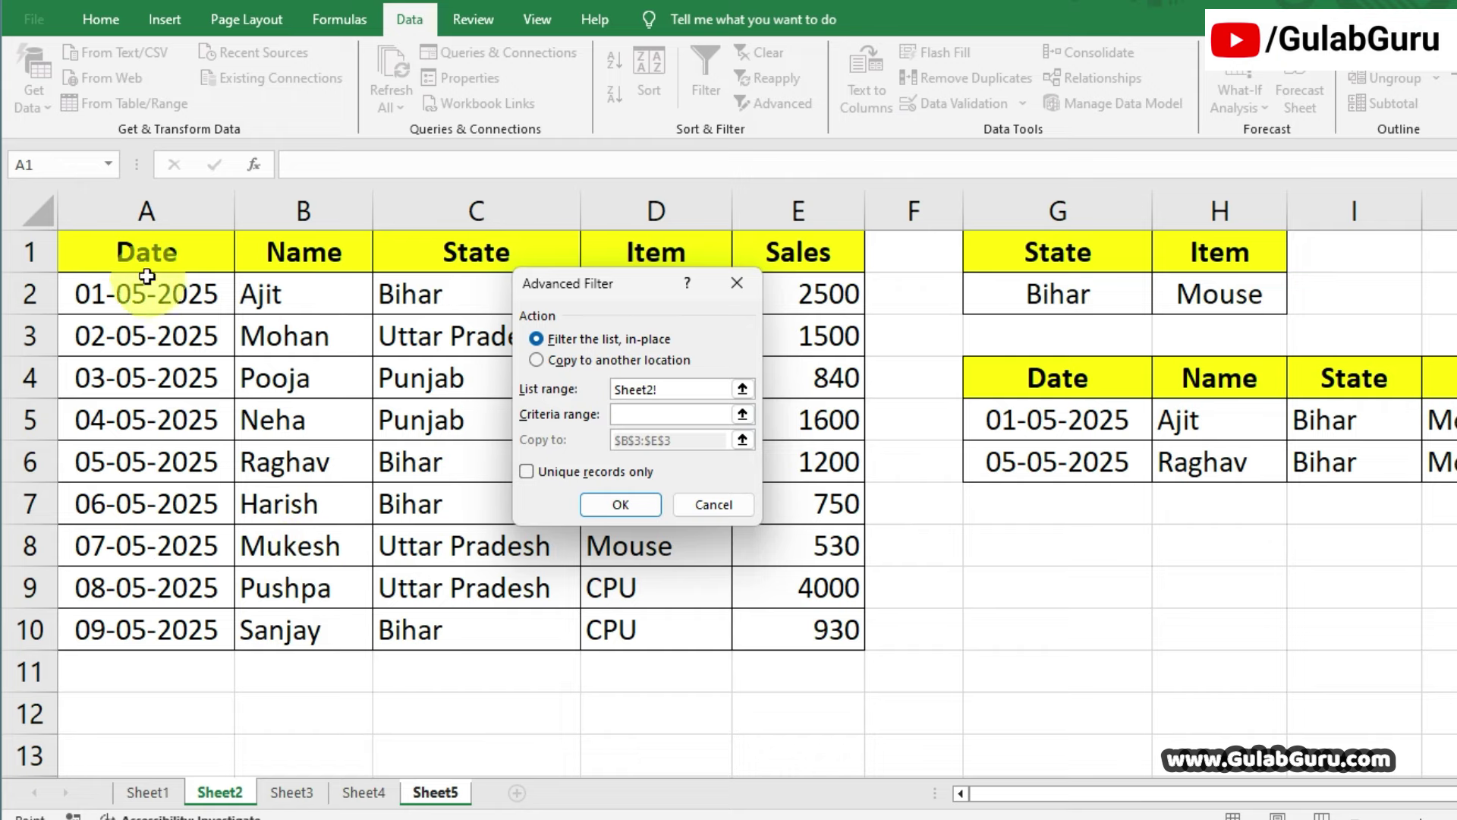
{"action": "left_click_drag", "start_coordinate": [139, 253], "coordinate": [752, 613]}
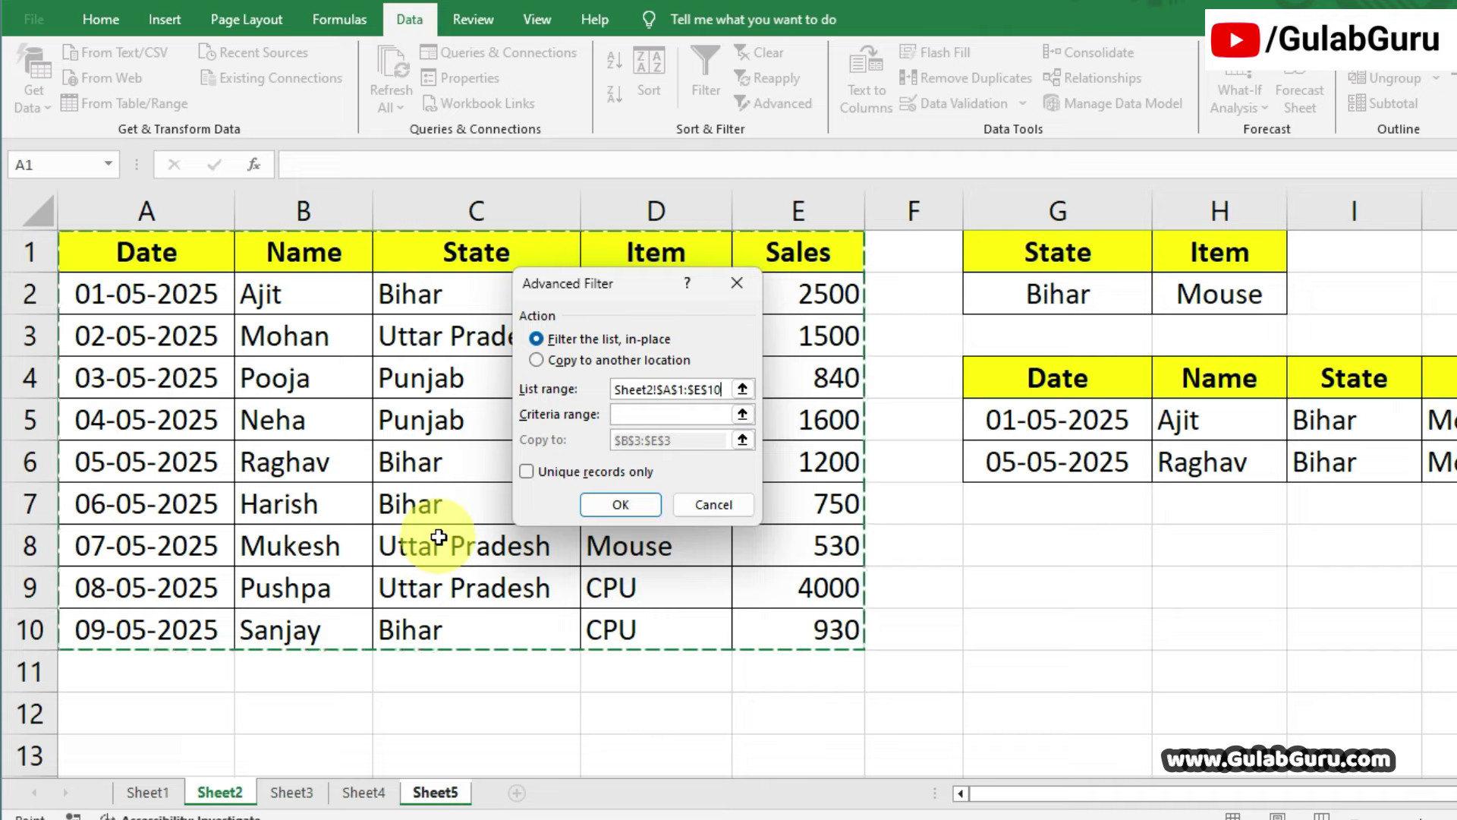
Set the criteria range to the State and Item criteria in G1:H2 on Sheet2.
{"action": "left_click", "coordinate": [632, 413]}
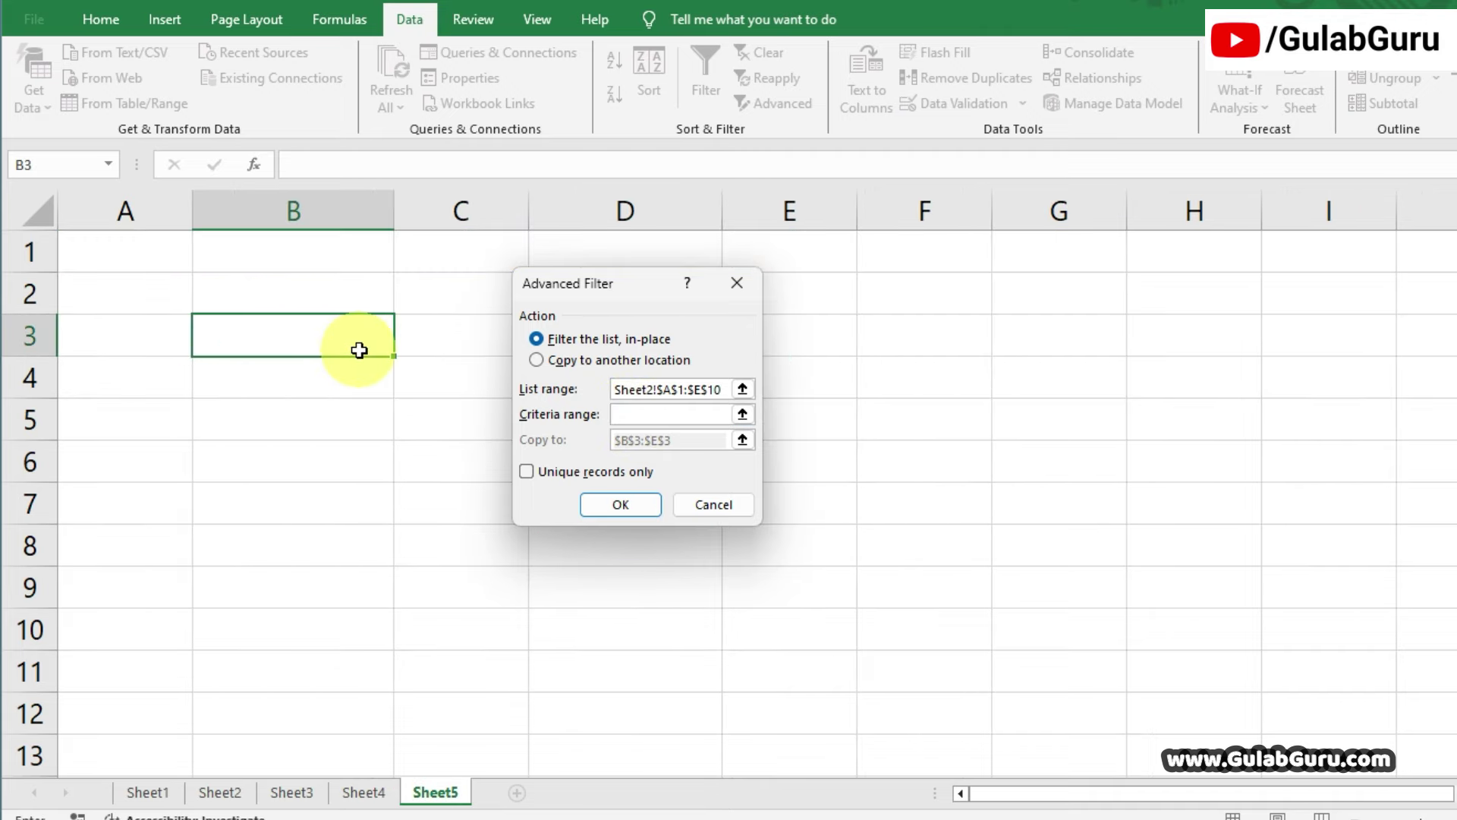
{"action": "left_click", "coordinate": [221, 790]}
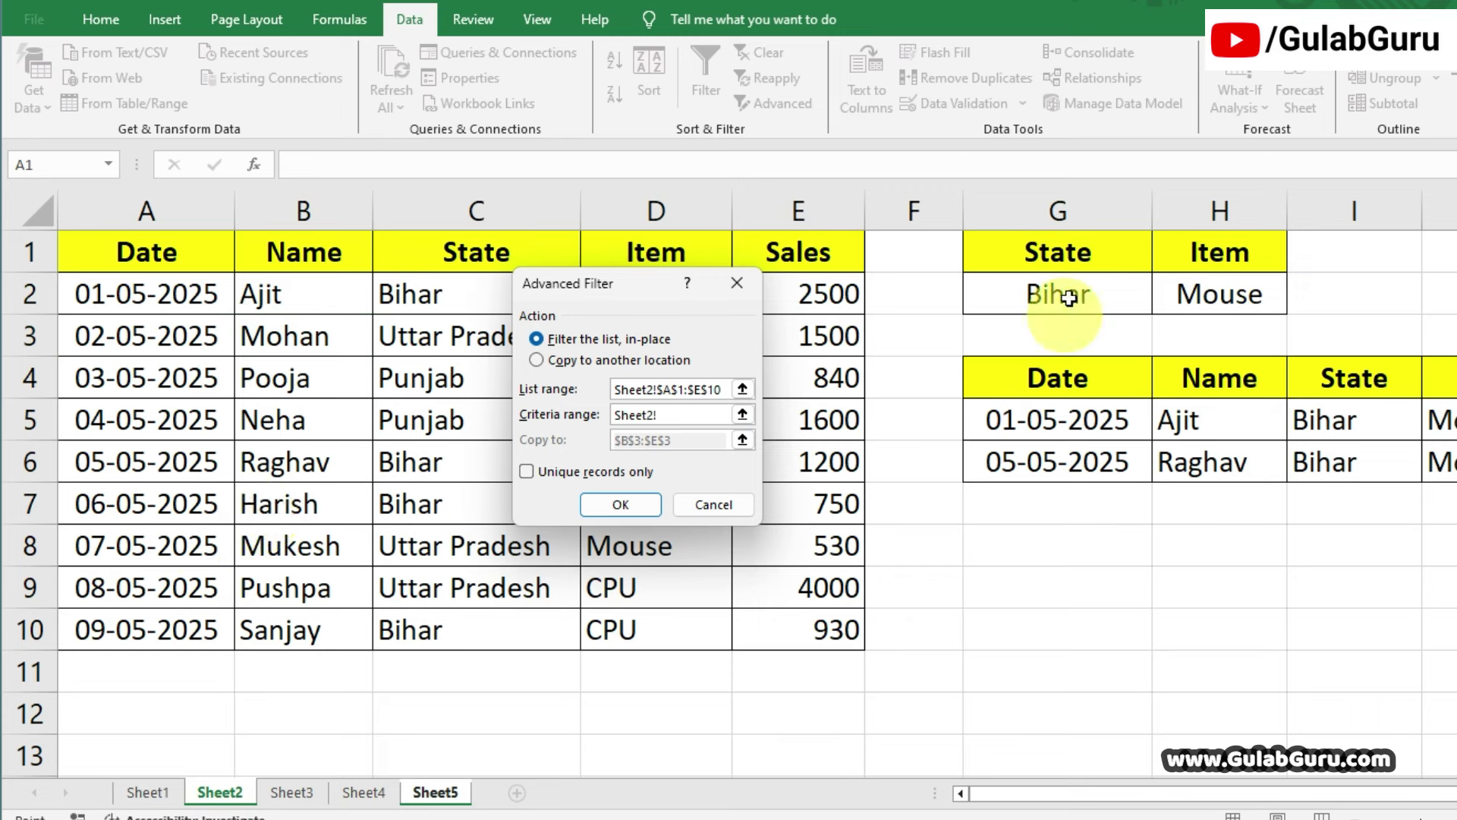
{"action": "left_click_drag", "start_coordinate": [1059, 255], "coordinate": [1173, 298]}
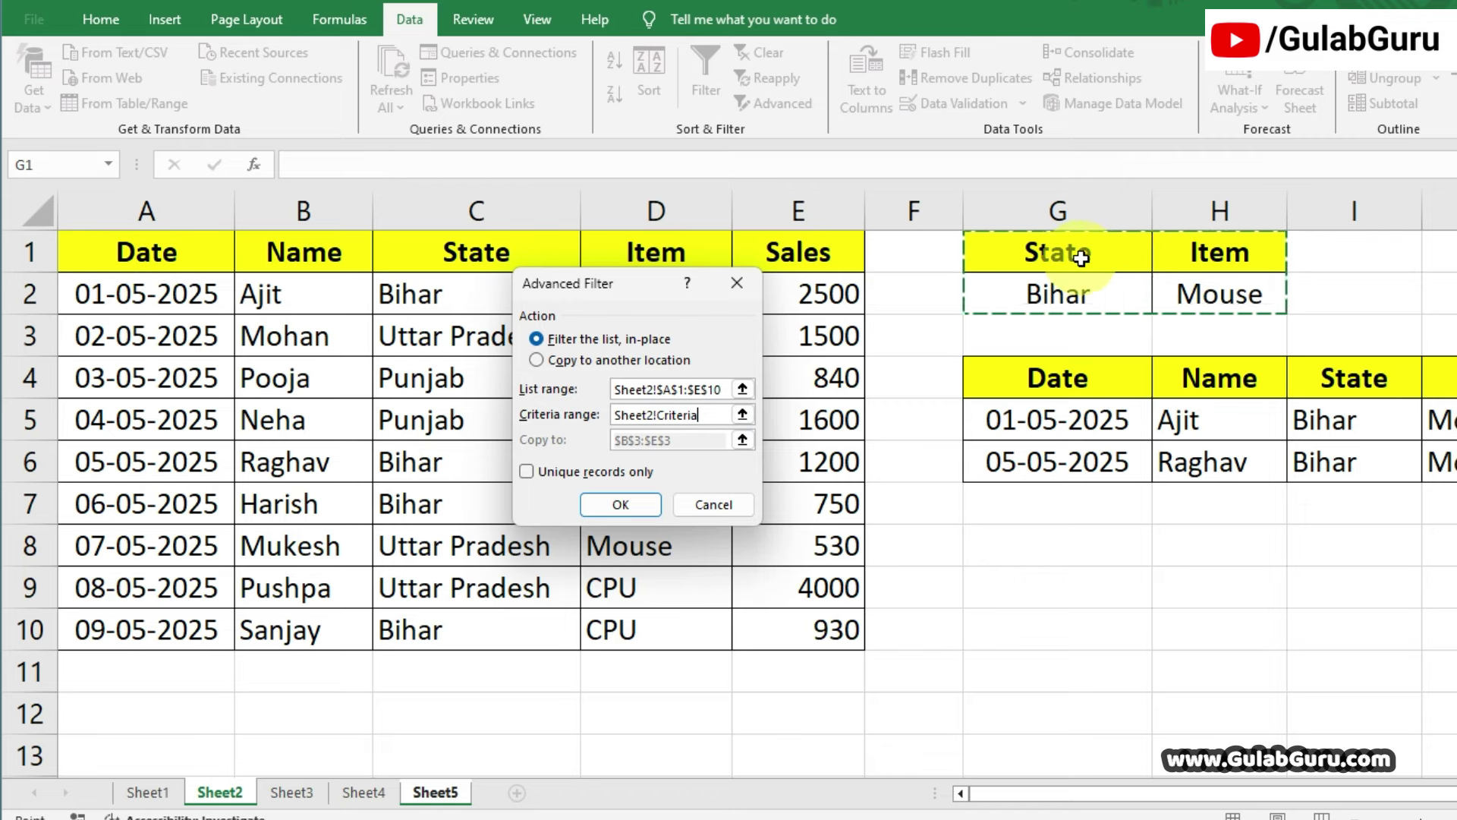
Choose to copy the filter results to another location and clear the existing copy-to range.
{"action": "left_click", "coordinate": [536, 360]}
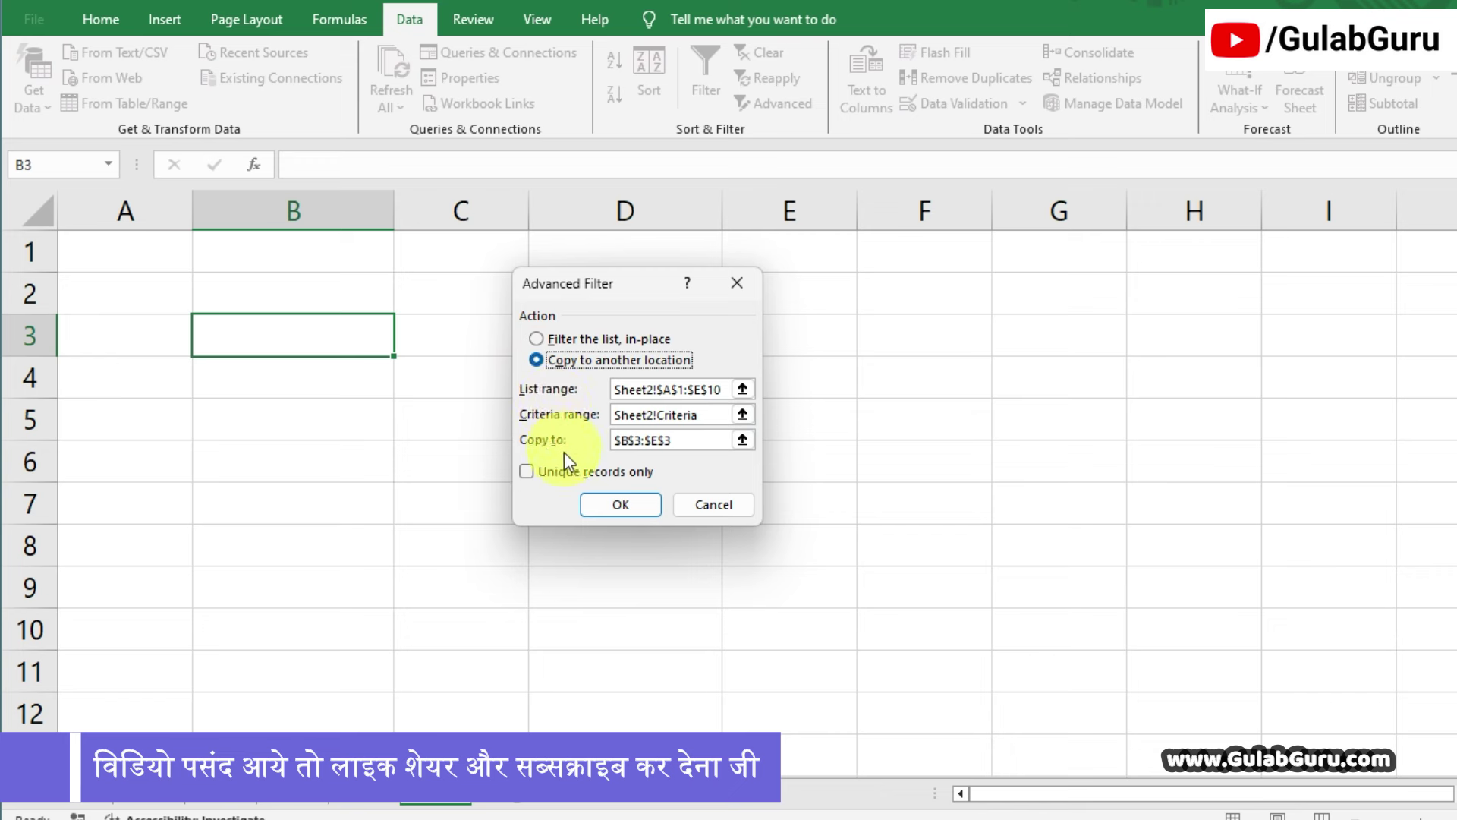
{"action": "left_click", "coordinate": [705, 442]}
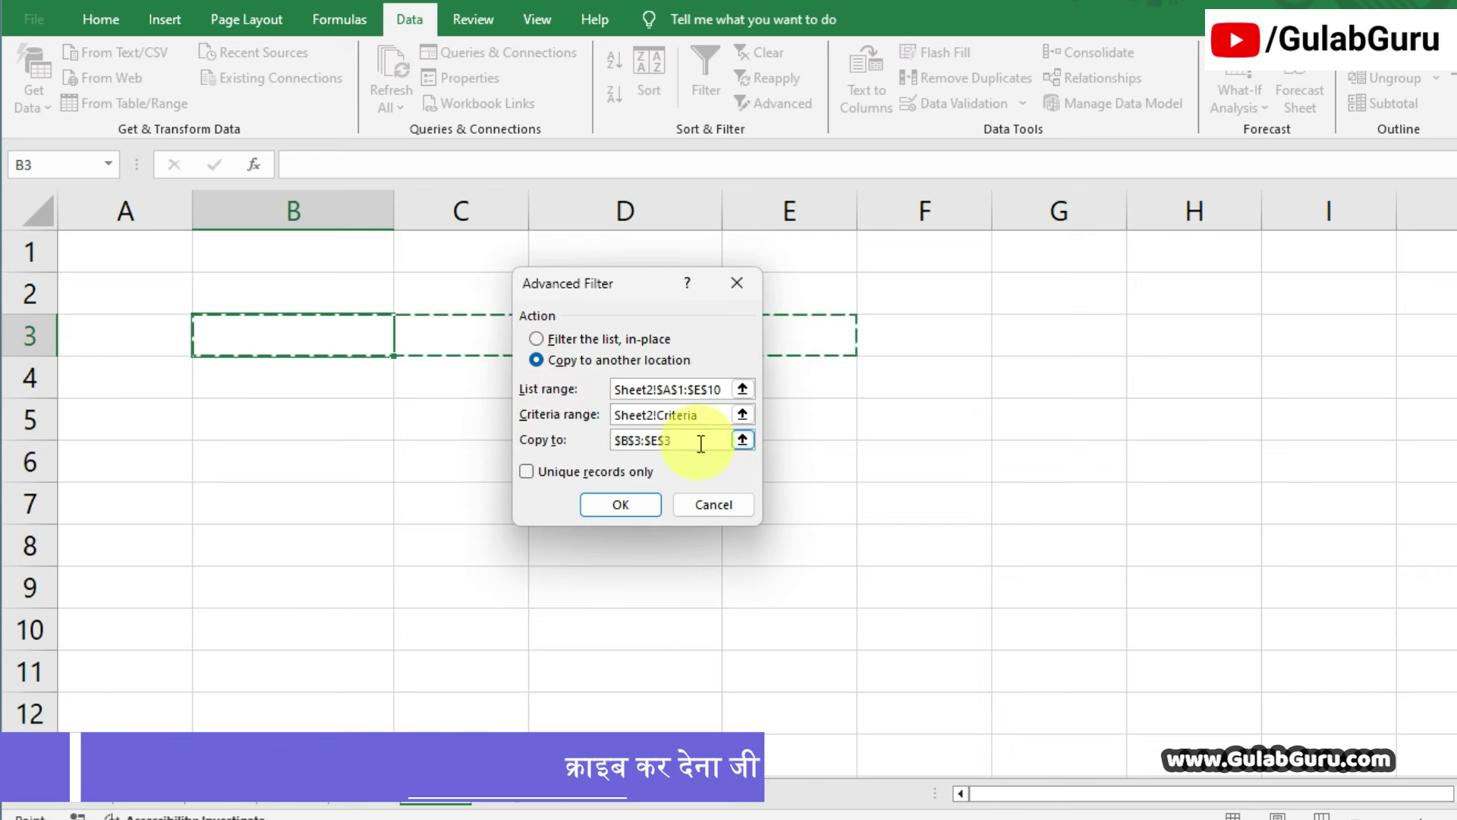
{"action": "key", "text": "BackSpace"}
{"action": "key", "text": "BackSpace"}
{"action": "key", "text": "BackSpace"}
{"action": "key", "text": "BackSpace"}
{"action": "key", "text": "BackSpace"}
{"action": "key", "text": "BackSpace"}
{"action": "key", "text": "BackSpace"}
{"action": "key", "text": "BackSpace"}
{"action": "key", "text": "BackSpace"}
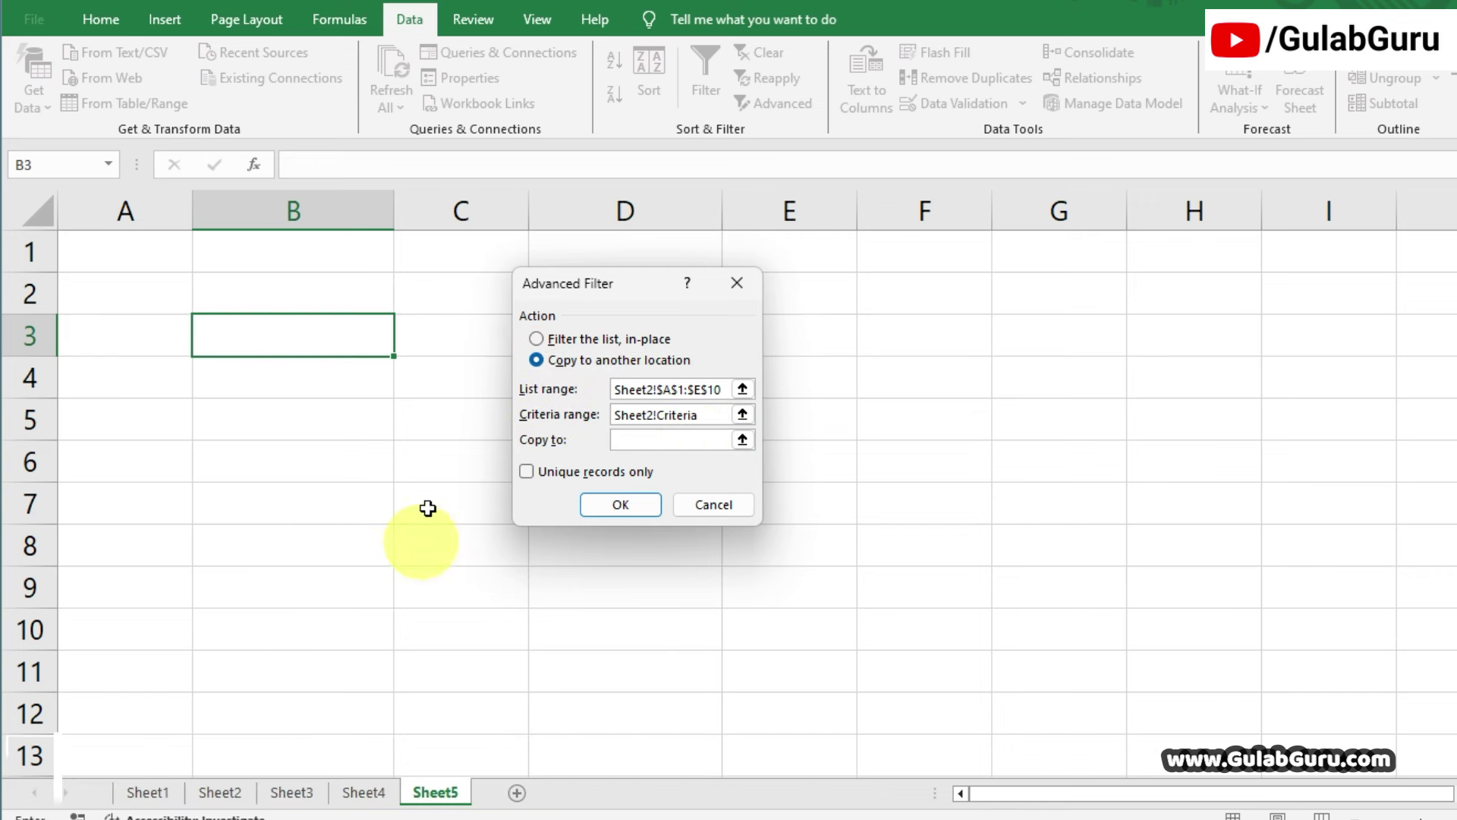
Set the copy destination to cell B2 on Sheet5 and run the Advanced Filter.
{"action": "left_click", "coordinate": [311, 386]}
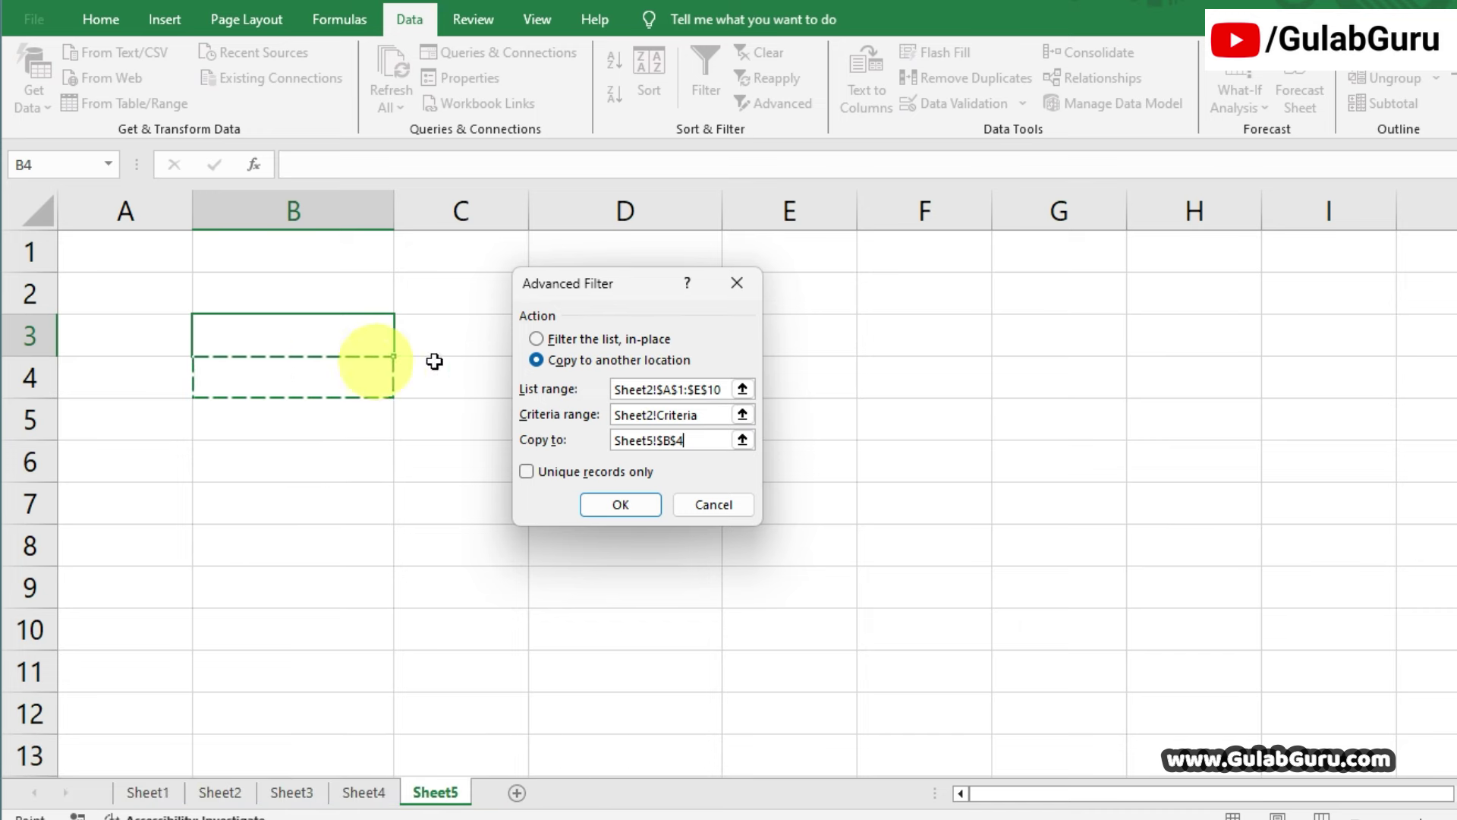
{"action": "left_click", "coordinate": [310, 291]}
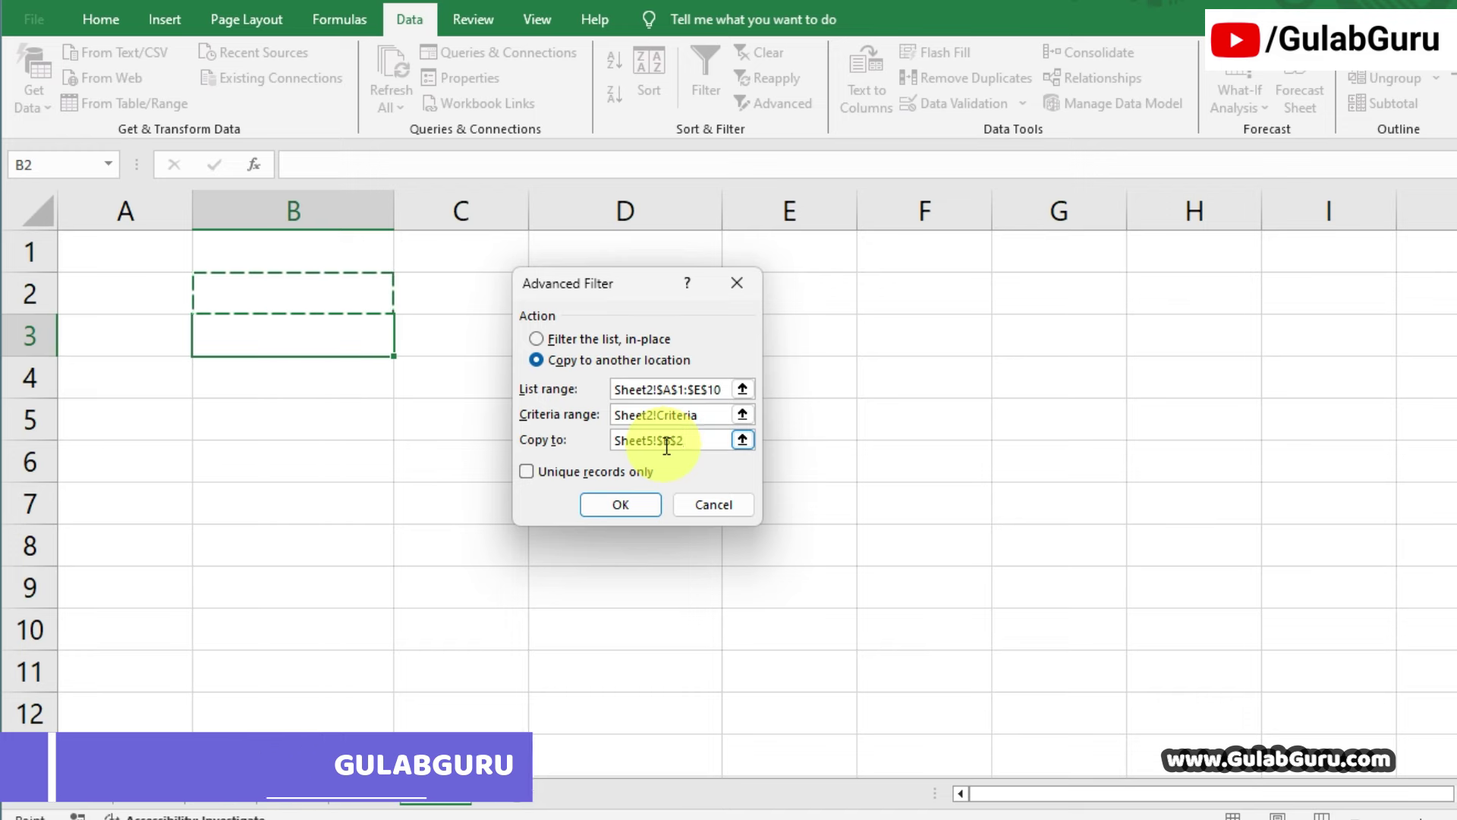
{"action": "left_click", "coordinate": [625, 498]}
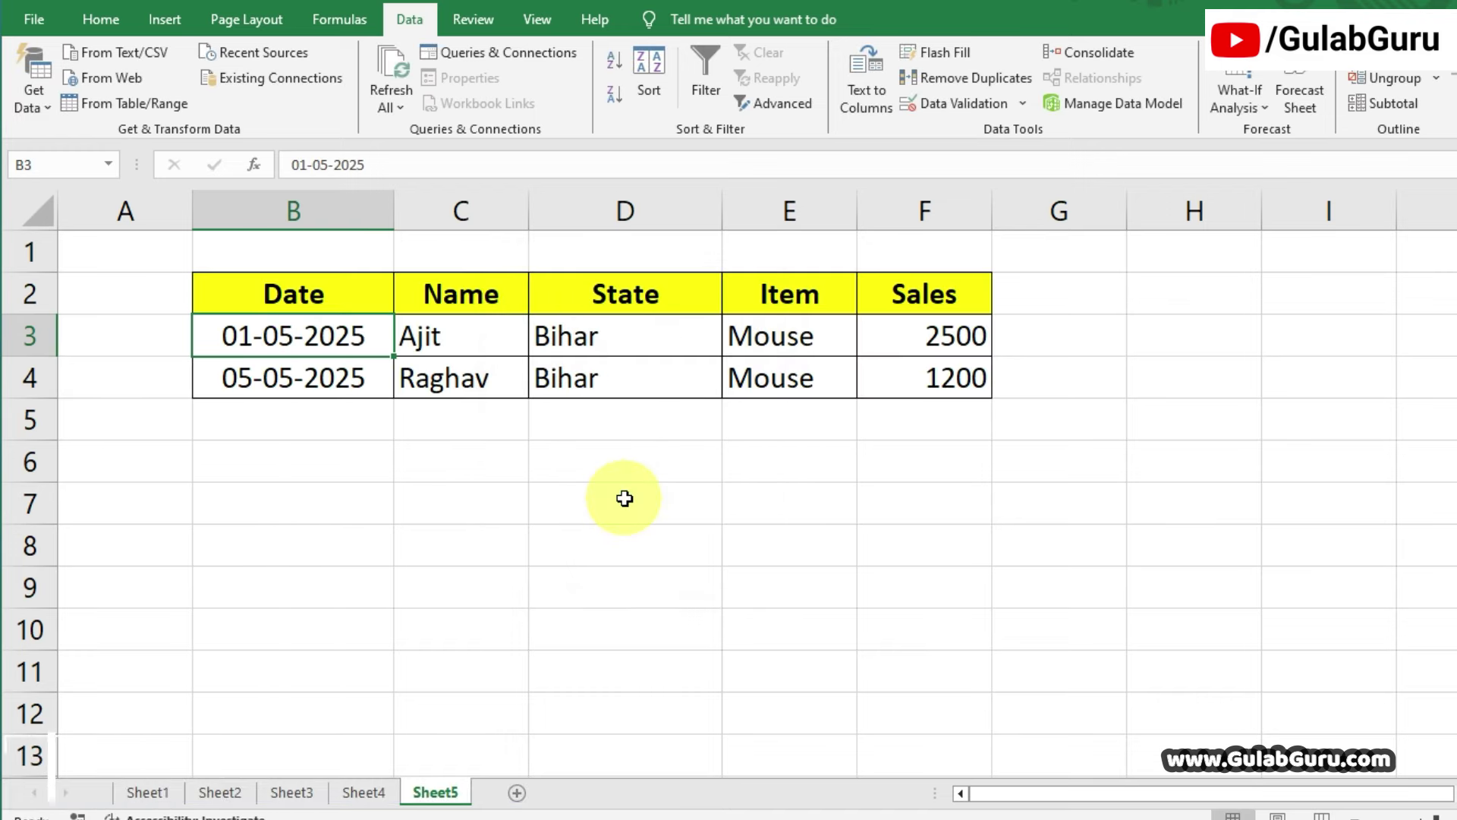
{"action": "left_click", "coordinate": [626, 498]}
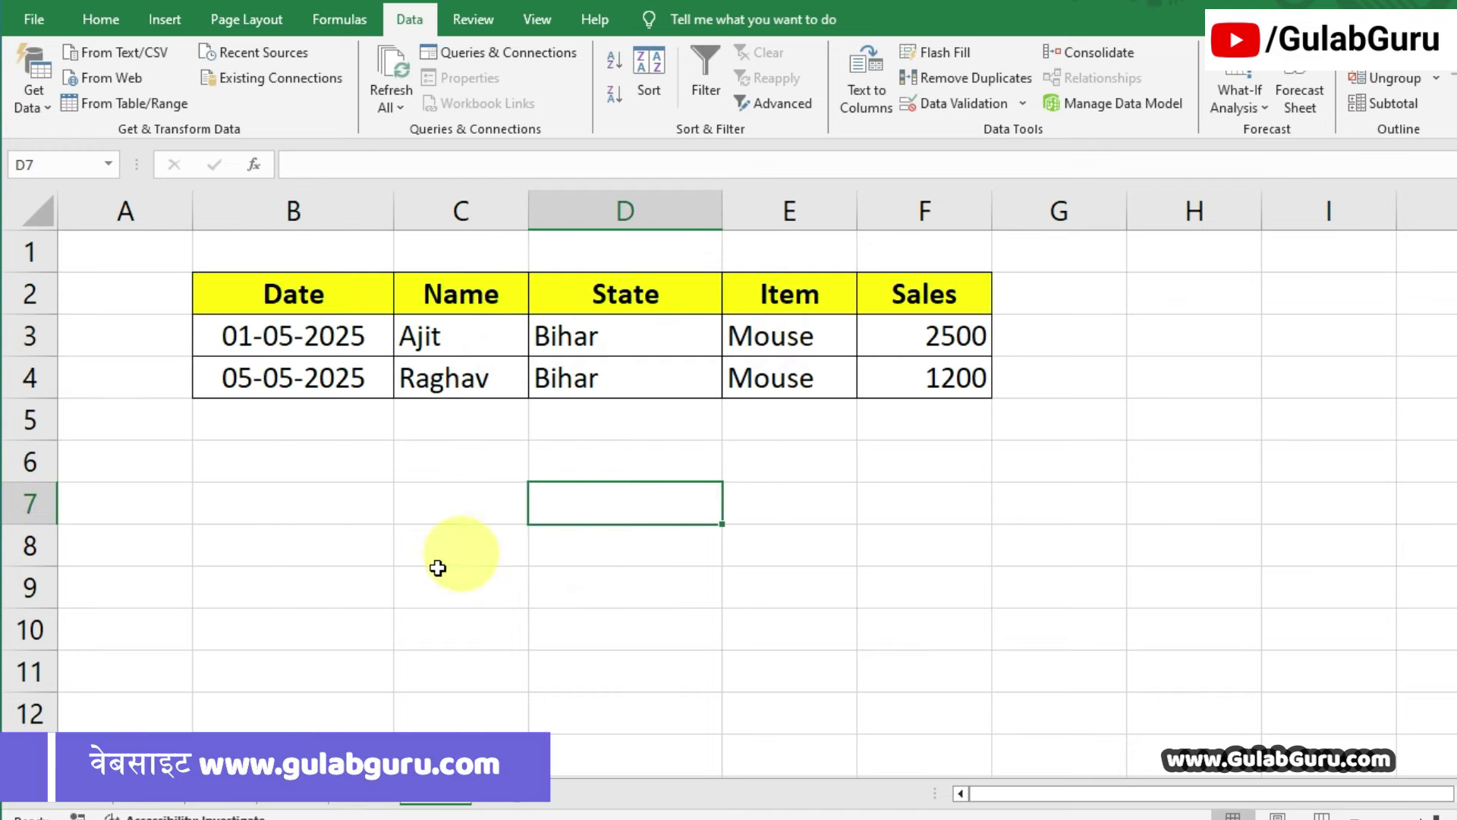
Compare the copied rows in B2:F4 on Sheet5 with the sales table and the State and Item criteria on Sheet2.
{"action": "left_click", "coordinate": [224, 794]}
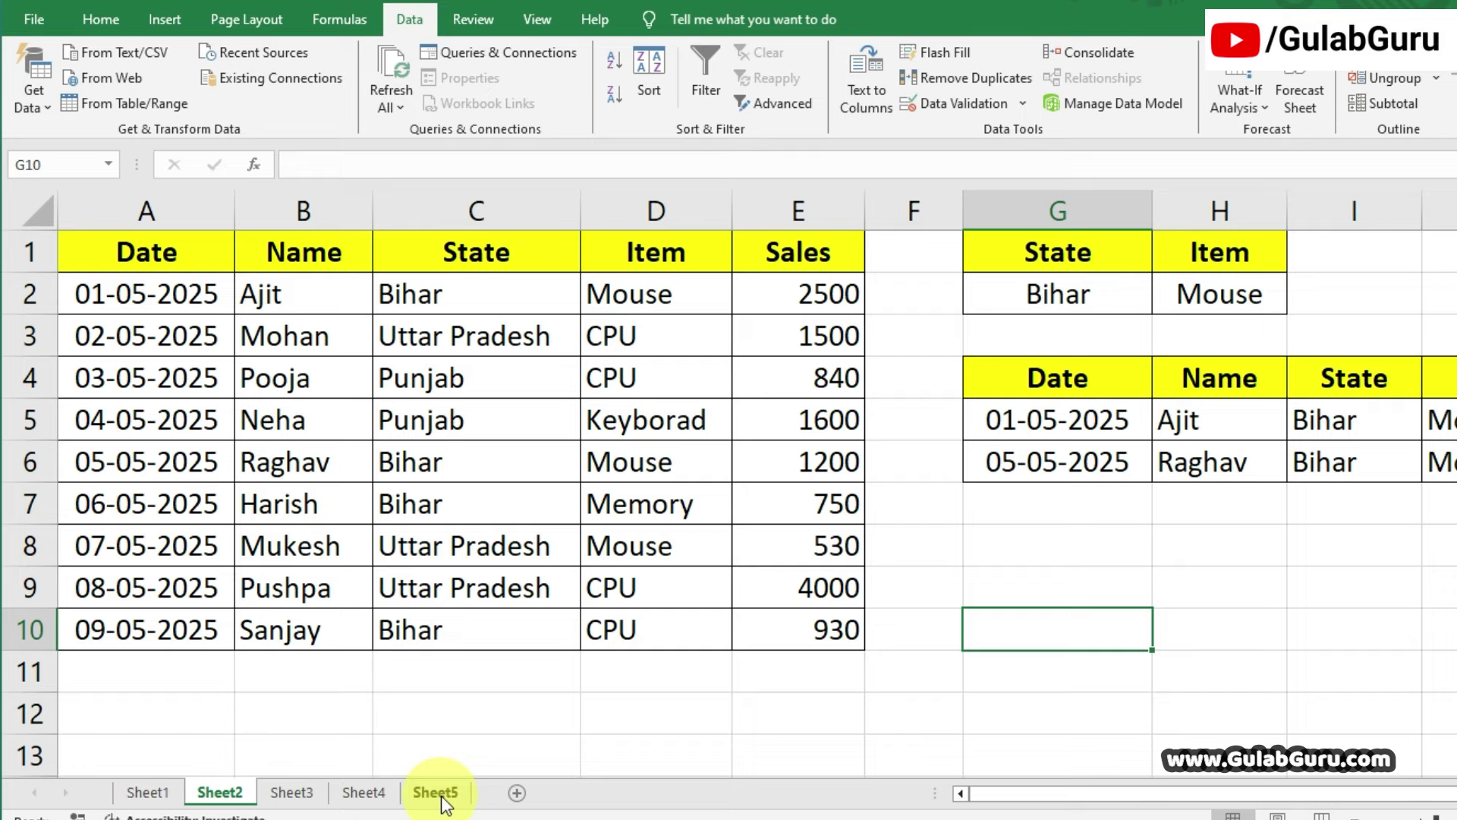
{"action": "left_click", "coordinate": [441, 797]}
{"action": "left_click_drag", "start_coordinate": [300, 296], "coordinate": [982, 403]}
{"action": "left_click", "coordinate": [790, 498]}
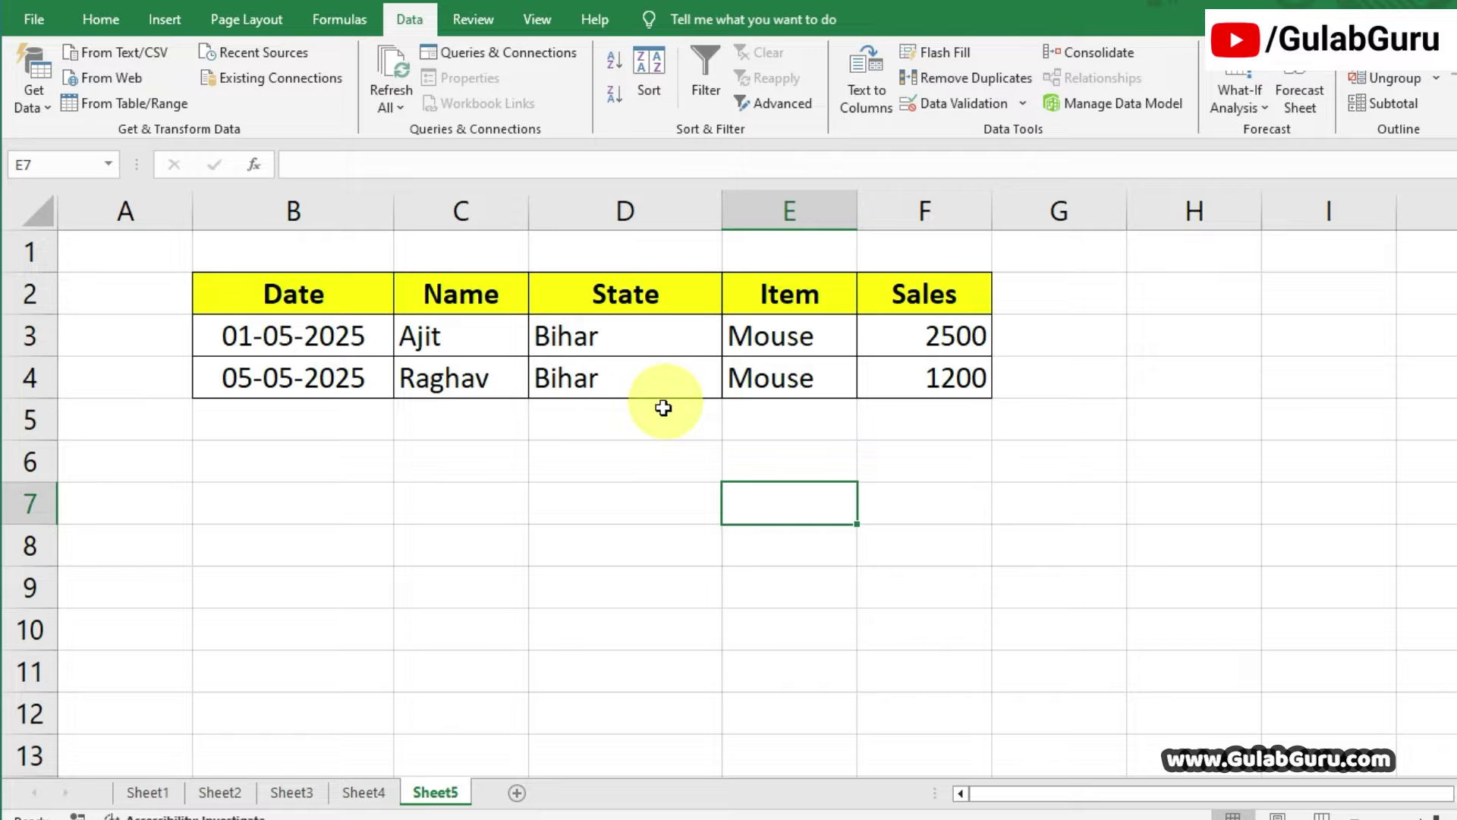
Review the sales tables, criteria and filtered results across Sheet1 to Sheet4, and return to the copied rows on Sheet5.
{"action": "left_click", "coordinate": [363, 792]}
{"action": "left_click", "coordinate": [292, 791]}
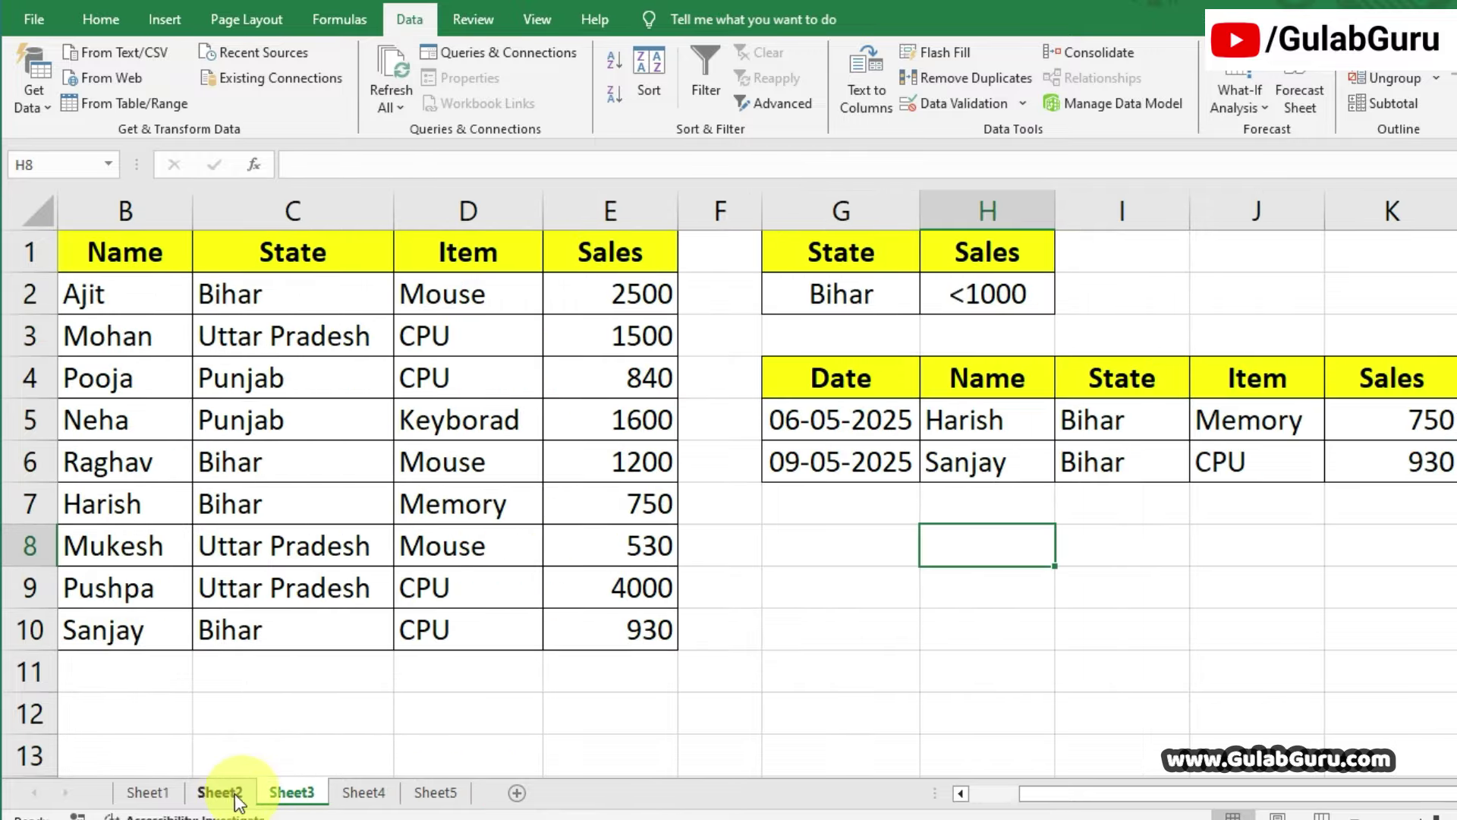
{"action": "left_click", "coordinate": [220, 792]}
{"action": "left_click", "coordinate": [147, 791]}
{"action": "left_click", "coordinate": [221, 791]}
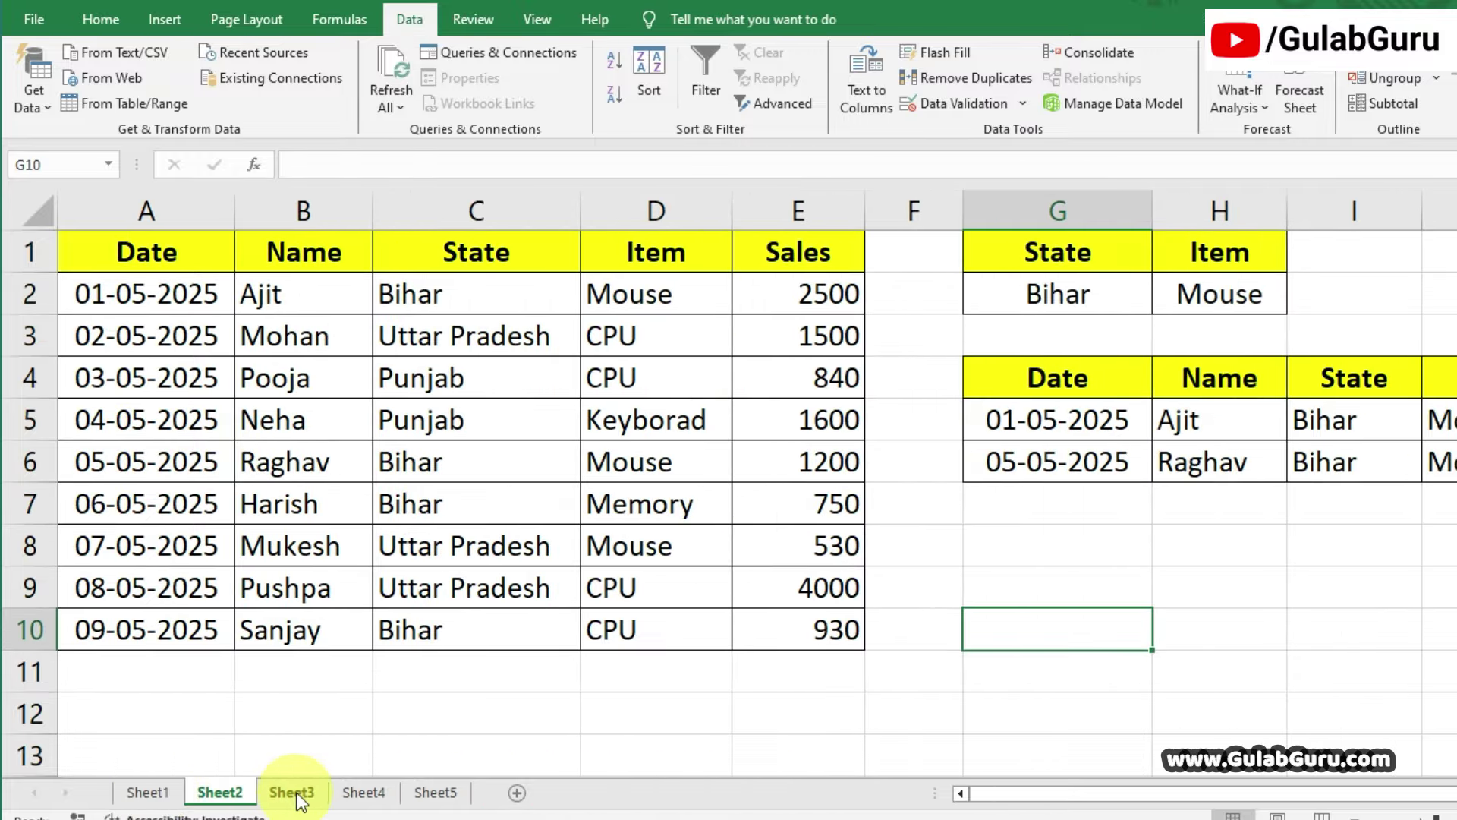
{"action": "left_click", "coordinate": [294, 791]}
{"action": "left_click", "coordinate": [363, 791]}
{"action": "left_click", "coordinate": [435, 792]}
{"action": "left_click", "coordinate": [626, 541]}
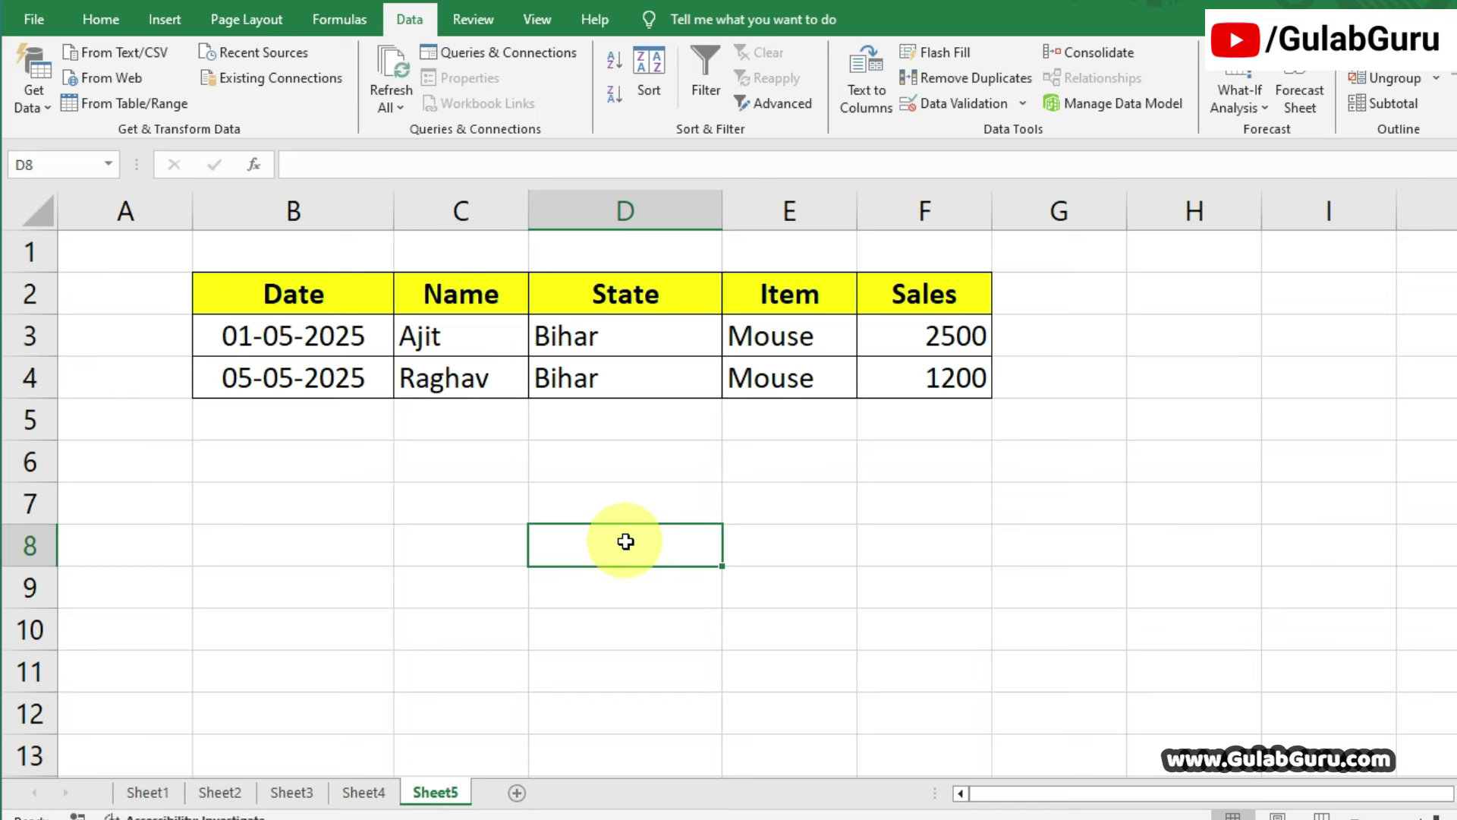